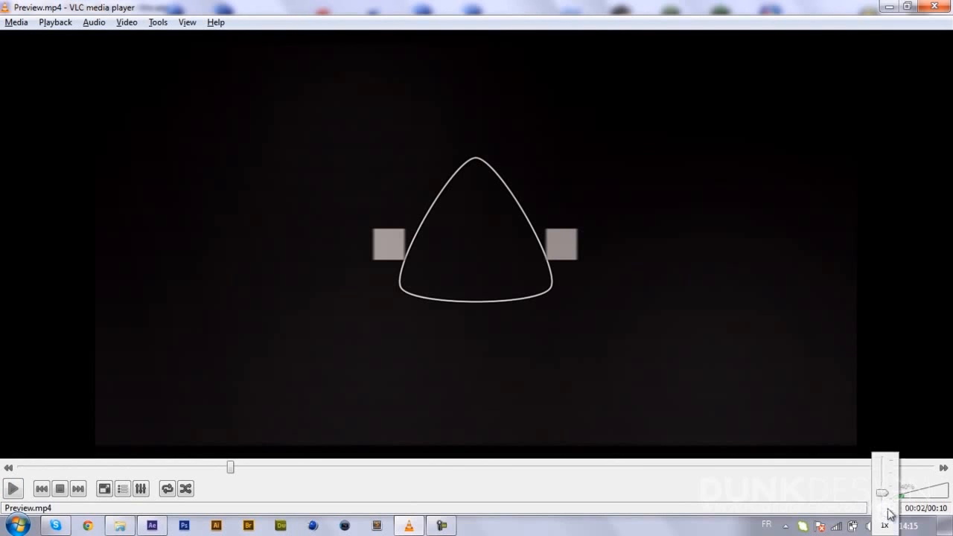
# Step: Play through Preview.mp4 and examine its shape, circle and line animations at several points in the video
pyautogui.moveTo(886, 503); pyautogui.dragTo(888, 499)
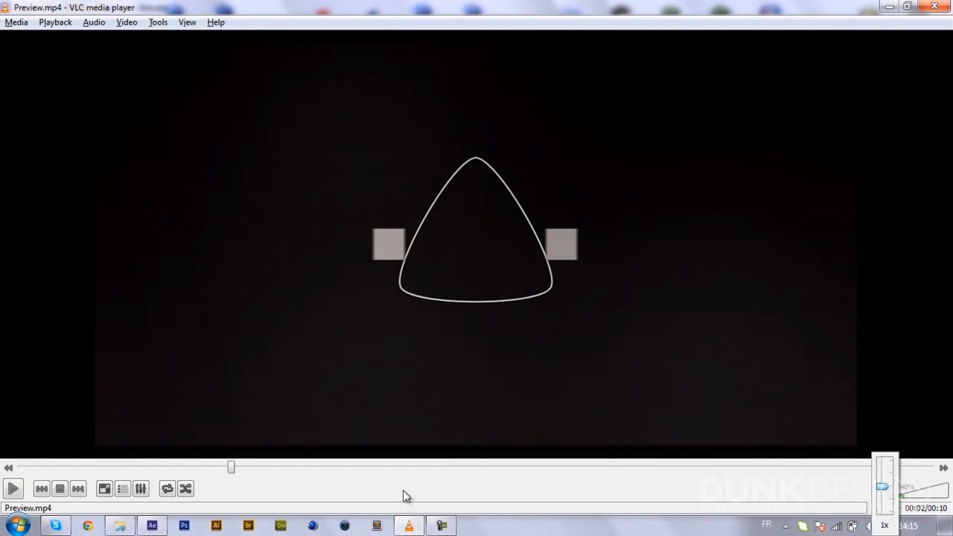
pyautogui.click(22, 467)
pyautogui.click(11, 490)
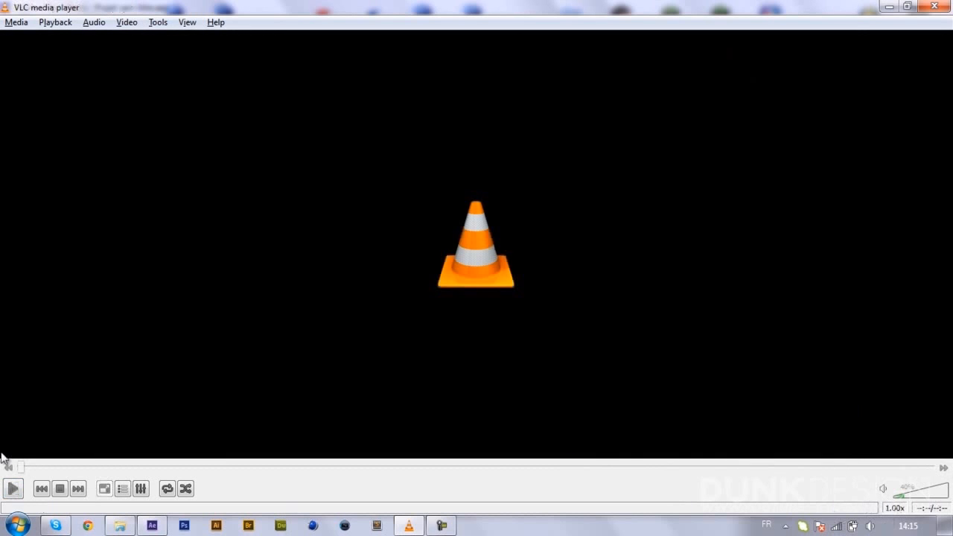
pyautogui.click(12, 489)
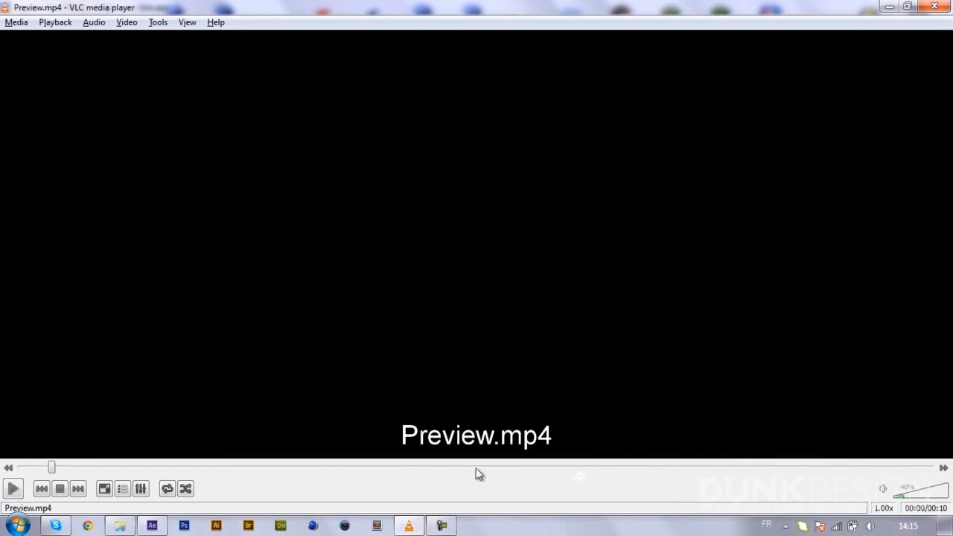
pyautogui.click(16, 493)
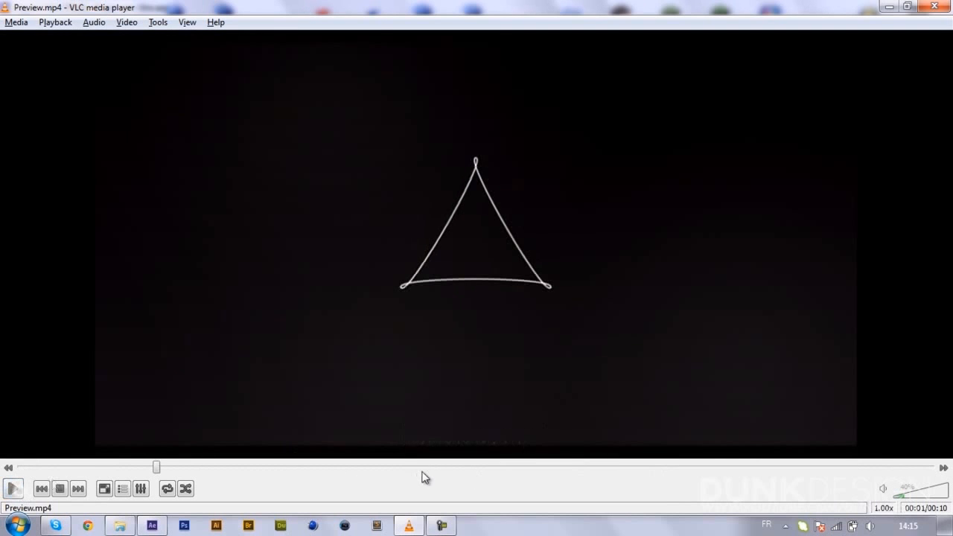
pyautogui.click(426, 467)
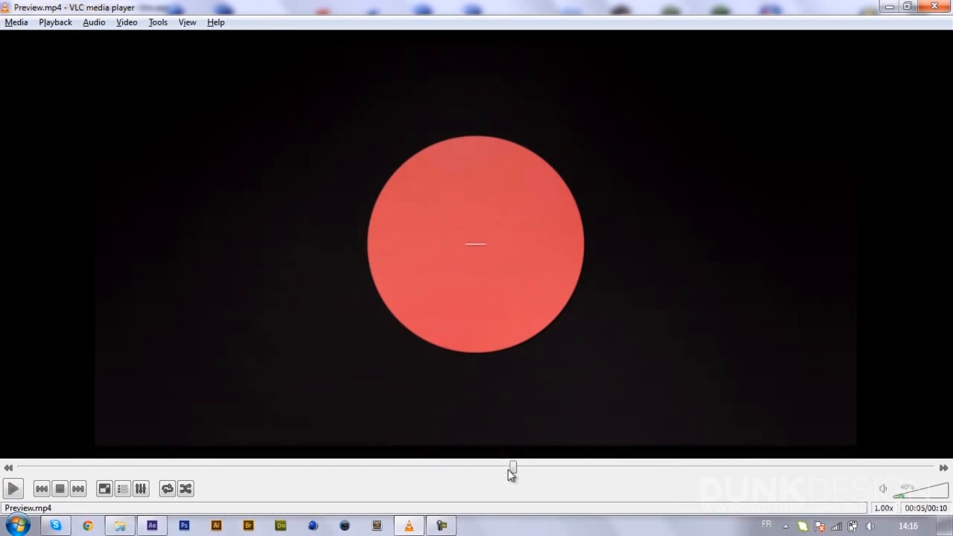
pyautogui.click(302, 467)
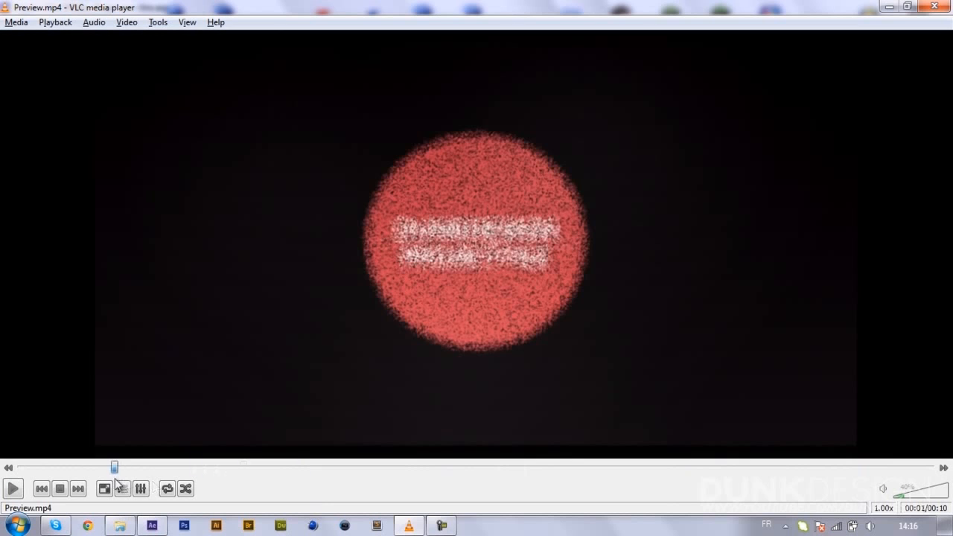
pyautogui.click(563, 468)
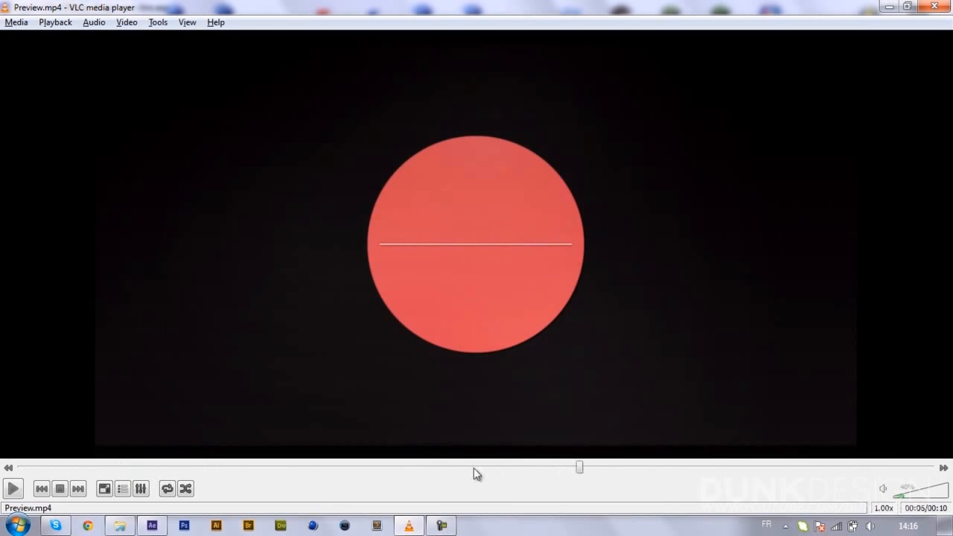
pyautogui.moveTo(580, 472)
pyautogui.mouseDown()
pyautogui.moveTo(291, 491)
pyautogui.moveTo(194, 470)
pyautogui.moveTo(541, 479)
pyautogui.moveTo(157, 462)
pyautogui.moveTo(473, 464)
pyautogui.moveTo(243, 470)
pyautogui.moveTo(441, 469)
pyautogui.moveTo(334, 472)
pyautogui.moveTo(405, 470)
pyautogui.moveTo(375, 479)
pyautogui.moveTo(21, 468)
pyautogui.moveTo(501, 468)
pyautogui.moveTo(473, 477)
pyautogui.moveTo(491, 478)
pyautogui.moveTo(490, 493)
pyautogui.moveTo(403, 509)
pyautogui.moveTo(336, 506)
pyautogui.moveTo(352, 504)
pyautogui.mouseUp()
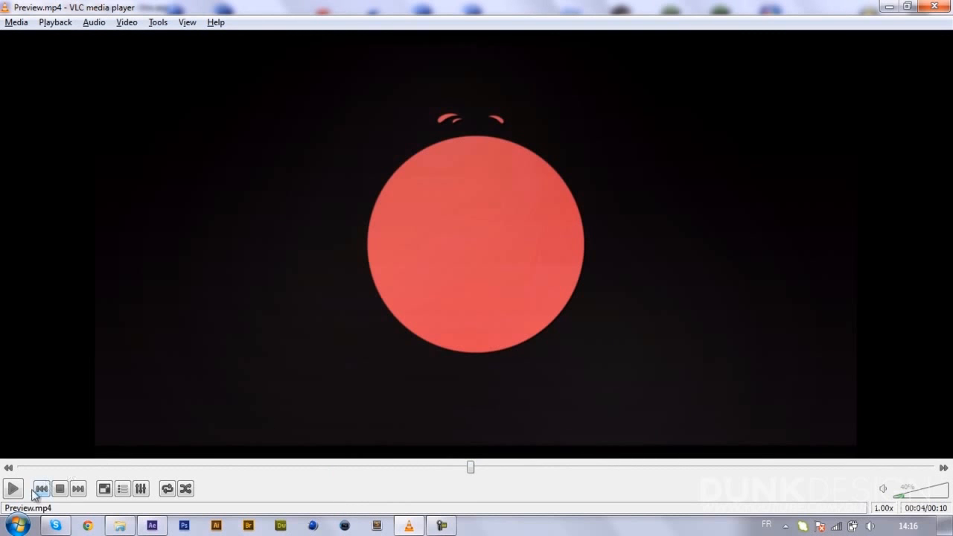
# Step: Stop and close the preview video, put the file browser away and return to After Effects
pyautogui.click(59, 489)
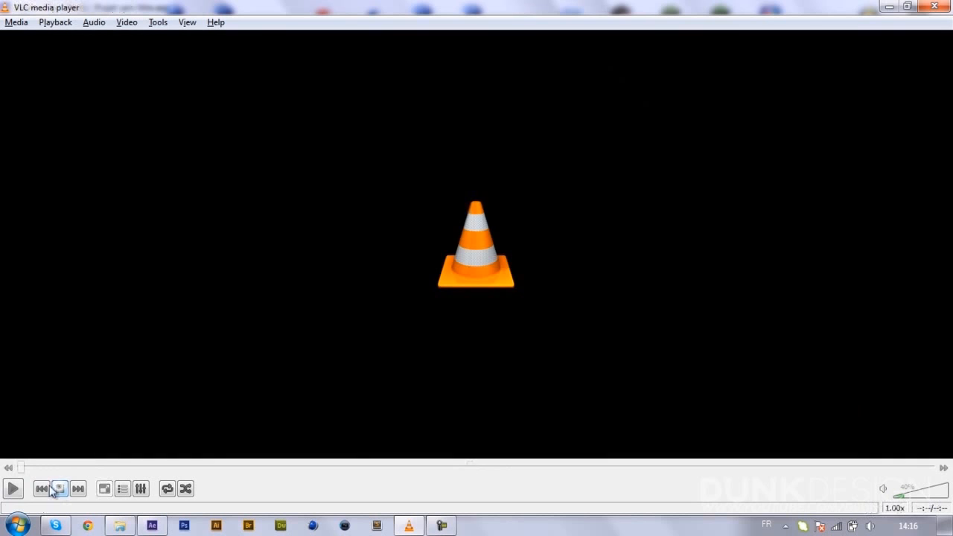
pyautogui.click(941, 8)
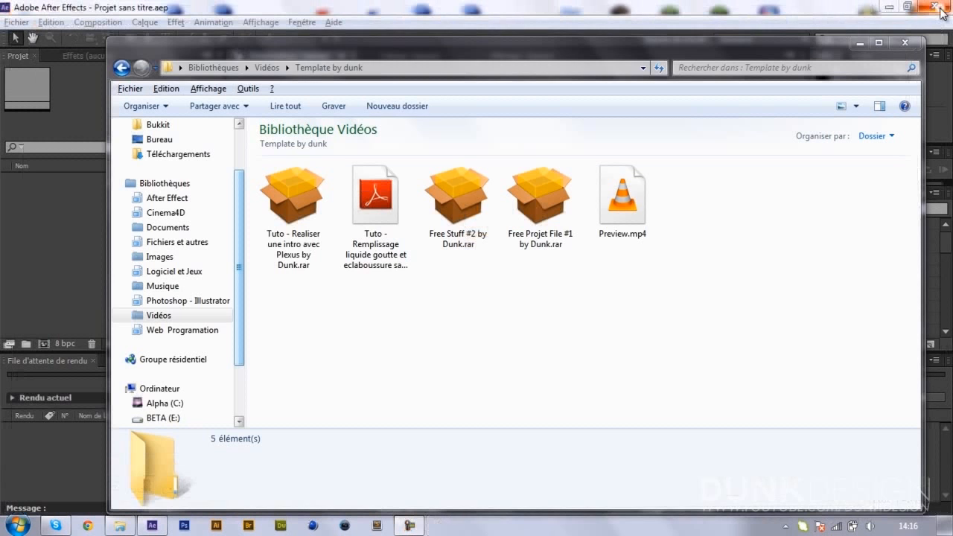
pyautogui.click(860, 43)
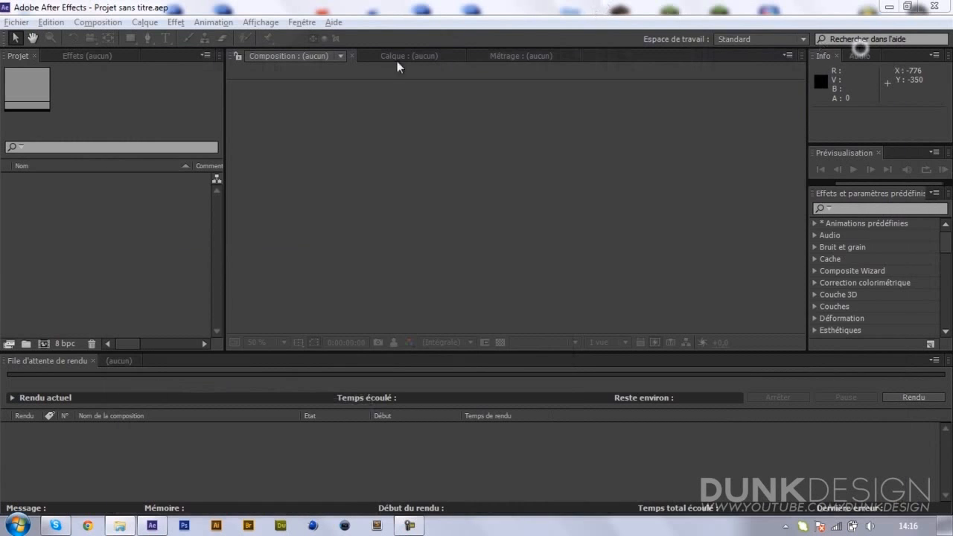
# Step: Start a new composition and reopen Preview.mp4 from the Template by dunk folder to check its length
pyautogui.click(46, 344)
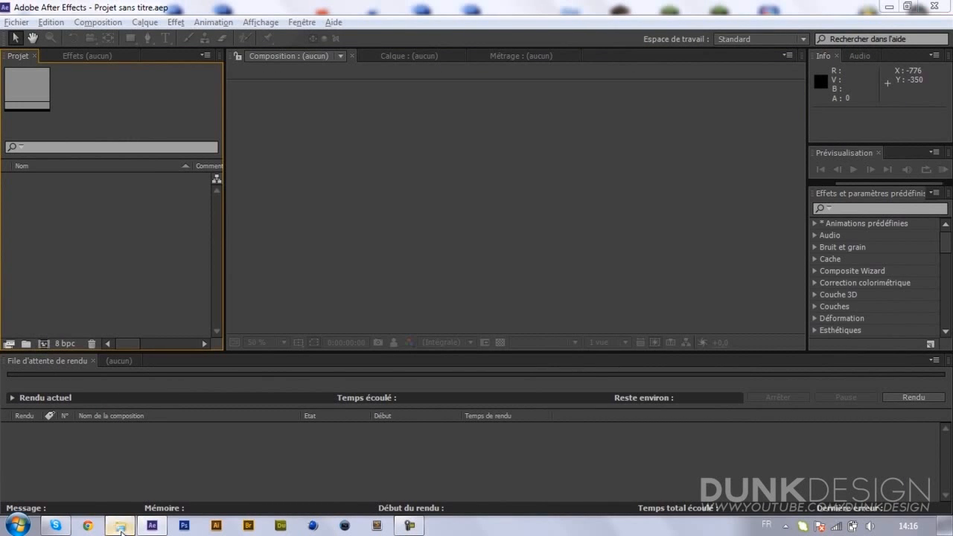
pyautogui.click(119, 526)
pyautogui.click(625, 188)
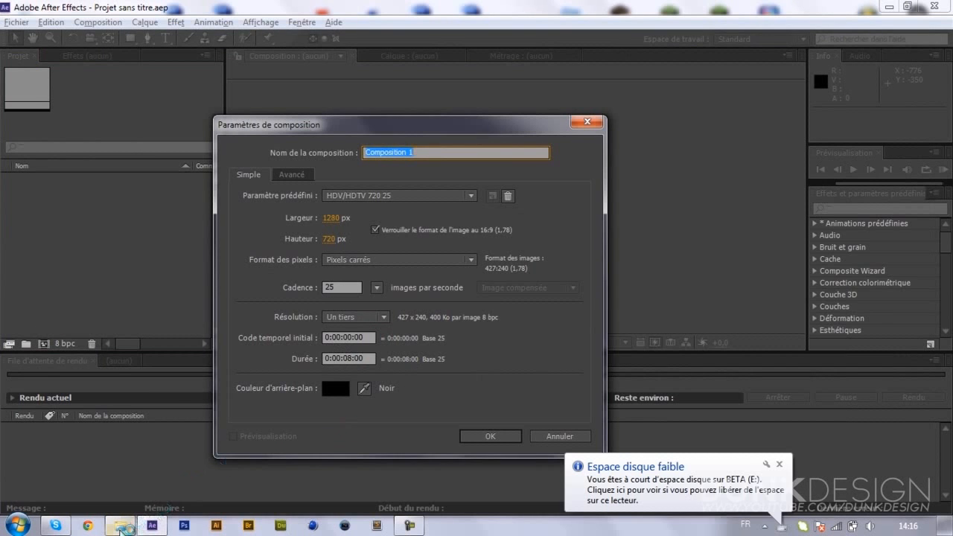
pyautogui.click(119, 526)
pyautogui.click(2, 218)
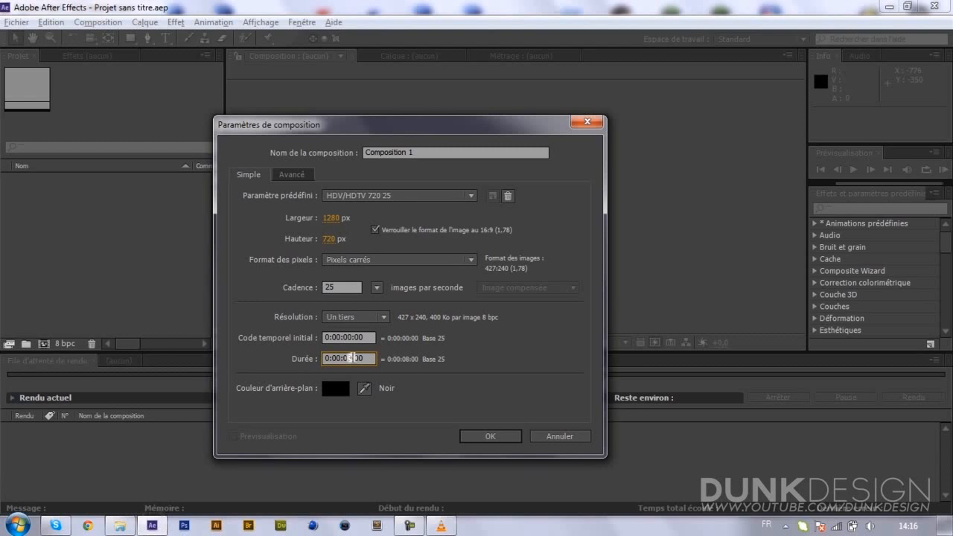
# Step: Create the composition as intro with a duration of 0:00:10:00, keeping the HDV/HDTV 720 25 preset
pyautogui.click(353, 358)
pyautogui.click(451, 196)
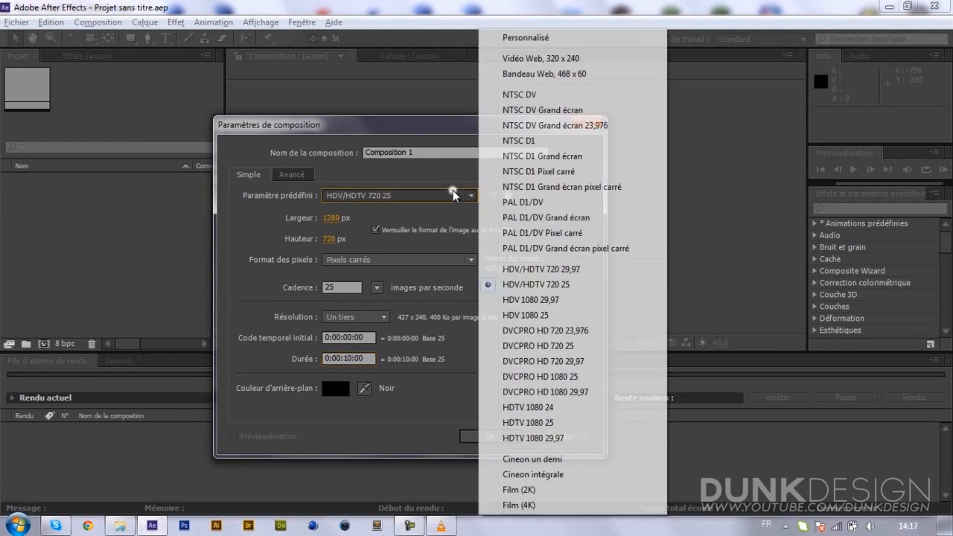
pyautogui.click(428, 196)
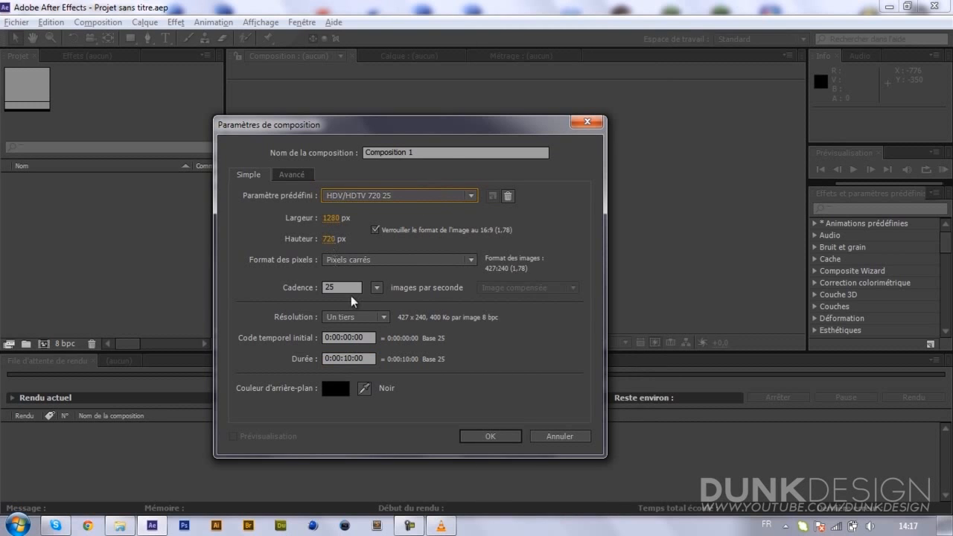
pyautogui.click(401, 197)
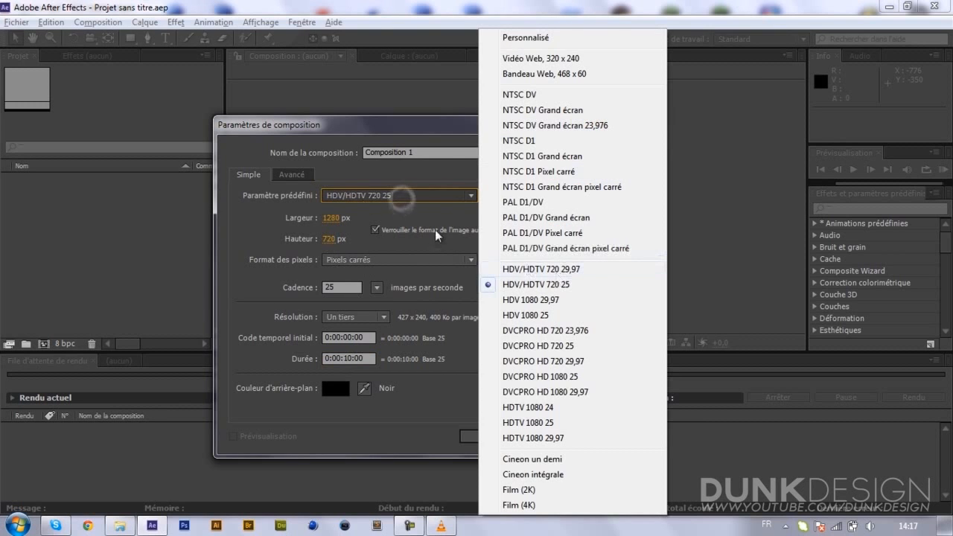
pyautogui.click(438, 196)
pyautogui.click(467, 152)
pyautogui.write('Intro')
pyautogui.press('Return')
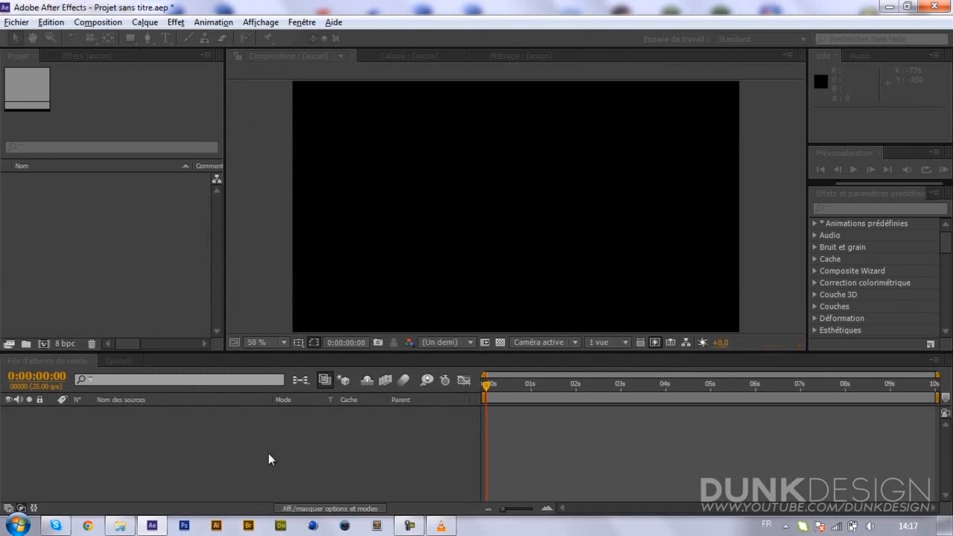
# Step: Start a new solid in the intro composition and set its colour to dark grey 1B1B1B
pyautogui.click(162, 450)
pyautogui.moveTo(501, 390)
pyautogui.mouseDown()
pyautogui.moveTo(517, 396)
pyautogui.moveTo(514, 389)
pyautogui.mouseUp()
pyautogui.click(144, 21)
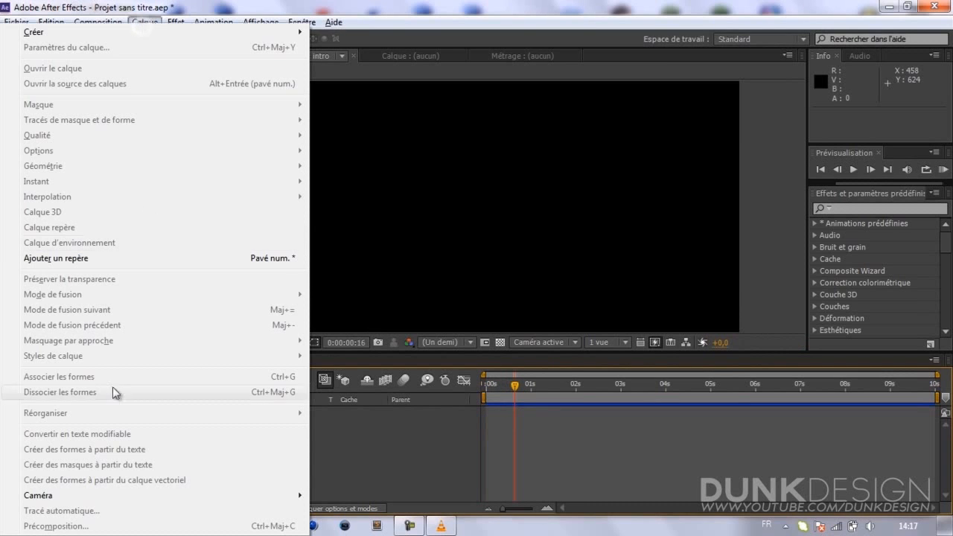
pyautogui.moveTo(283, 32)
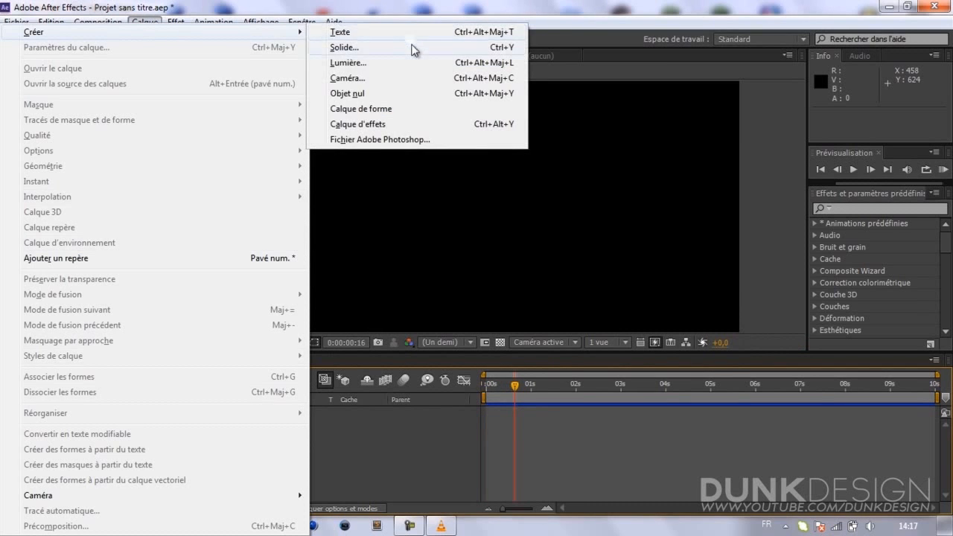
pyautogui.click(411, 47)
pyautogui.click(629, 331)
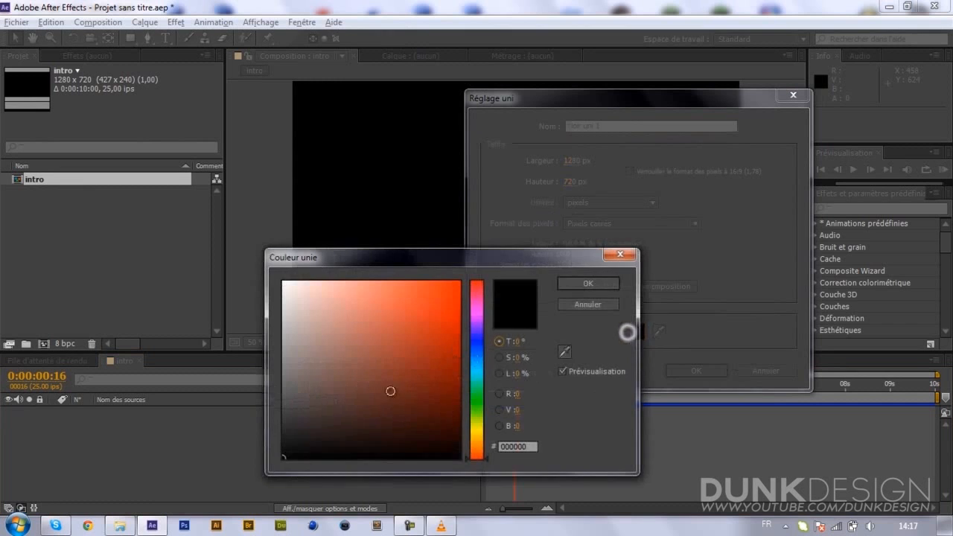
pyautogui.moveTo(287, 432); pyautogui.dragTo(276, 440)
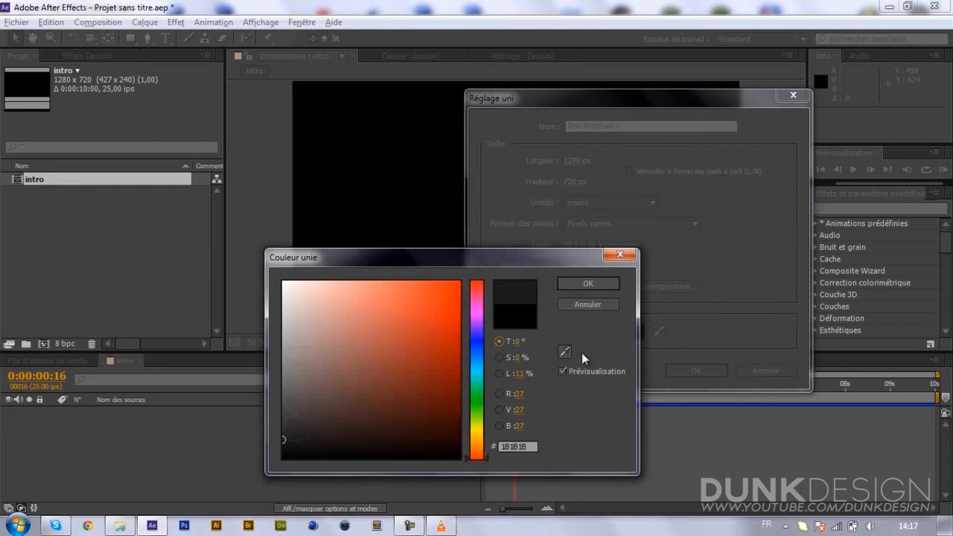
pyautogui.click(596, 289)
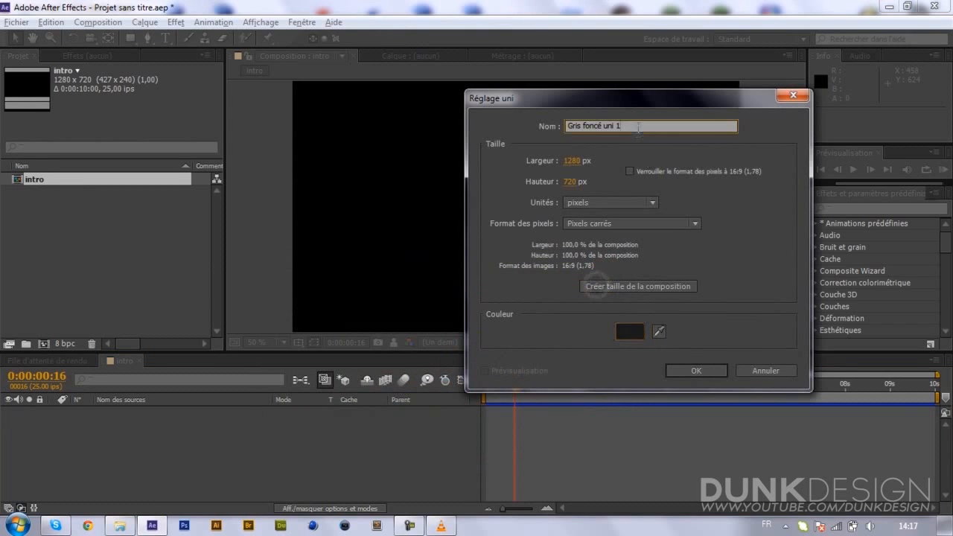
# Step: Name the solid fond, match it to the composition size and create it
pyautogui.write('fond')
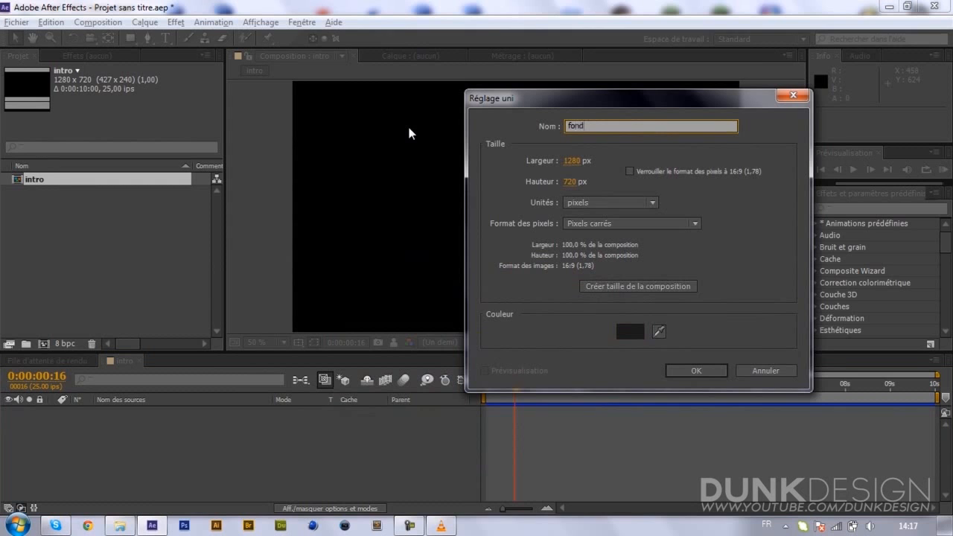
pyautogui.click(666, 292)
pyautogui.click(691, 371)
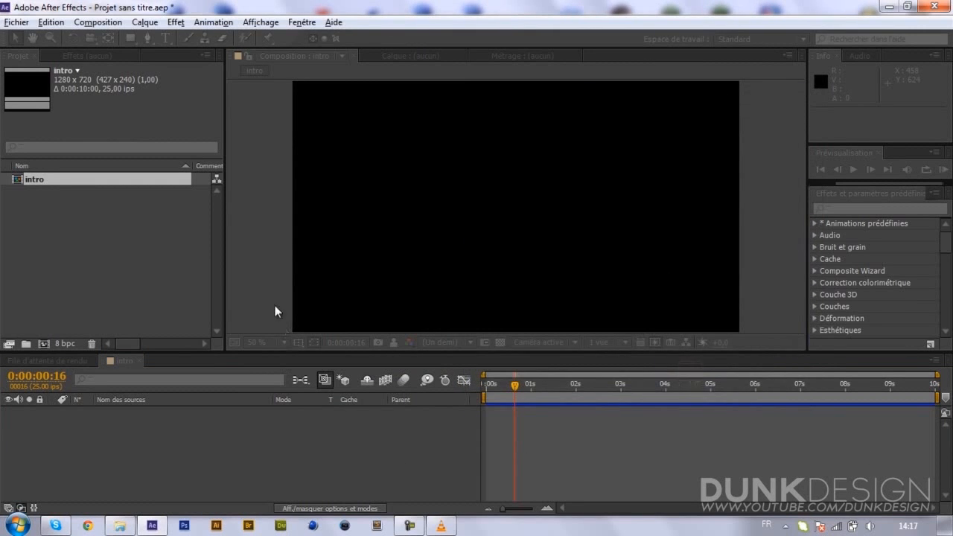
pyautogui.moveTo(555, 392); pyautogui.dragTo(656, 394)
pyautogui.moveTo(529, 412); pyautogui.dragTo(480, 399)
pyautogui.moveTo(560, 408); pyautogui.dragTo(579, 408)
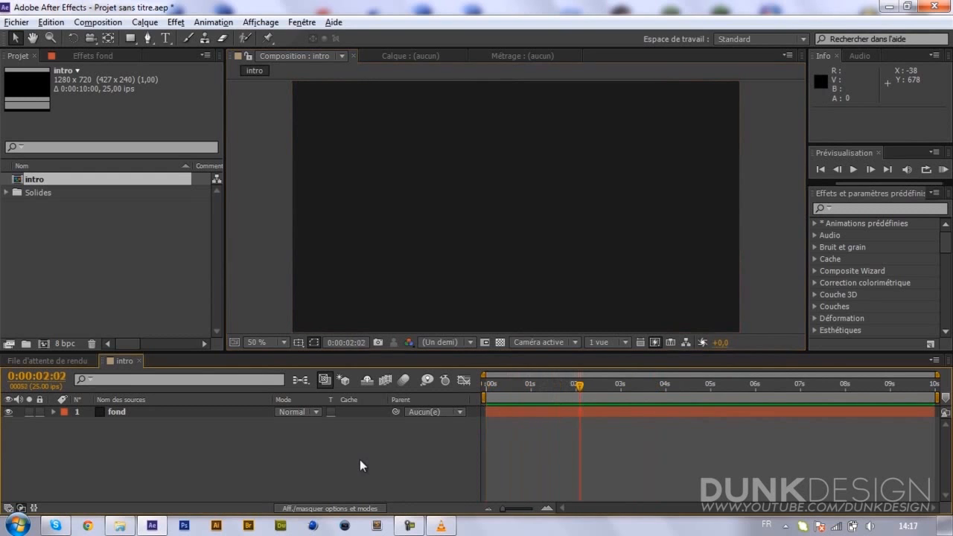
pyautogui.click(149, 24)
pyautogui.click(149, 24)
# Step: With no layer selected, switch to the Polygon tool and set its fill to none
pyautogui.click(189, 452)
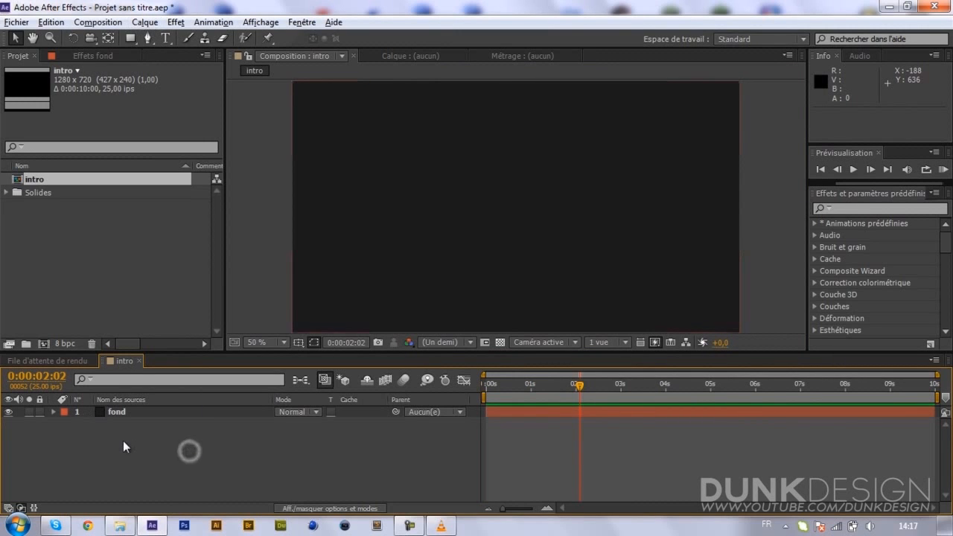
pyautogui.moveTo(133, 38); pyautogui.dragTo(176, 88)
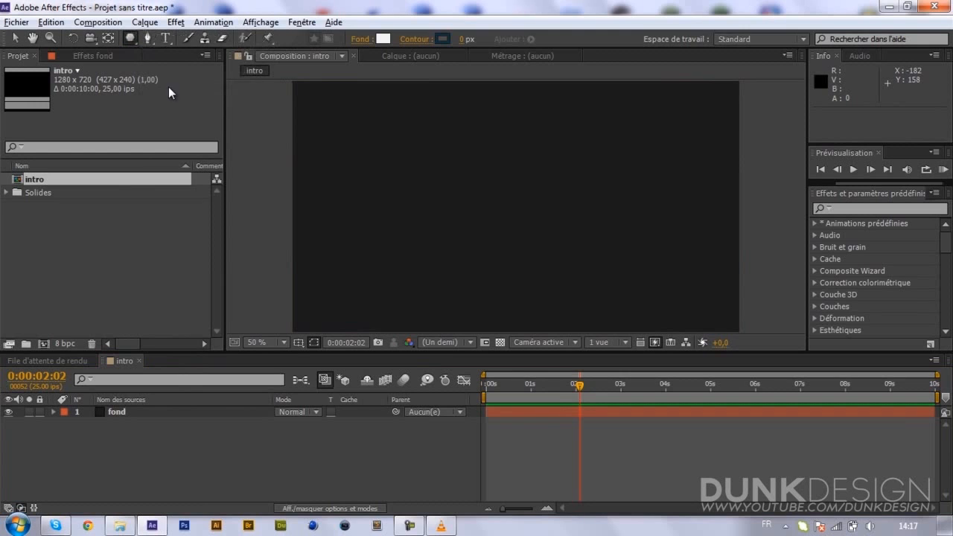
pyautogui.click(360, 40)
pyautogui.click(406, 217)
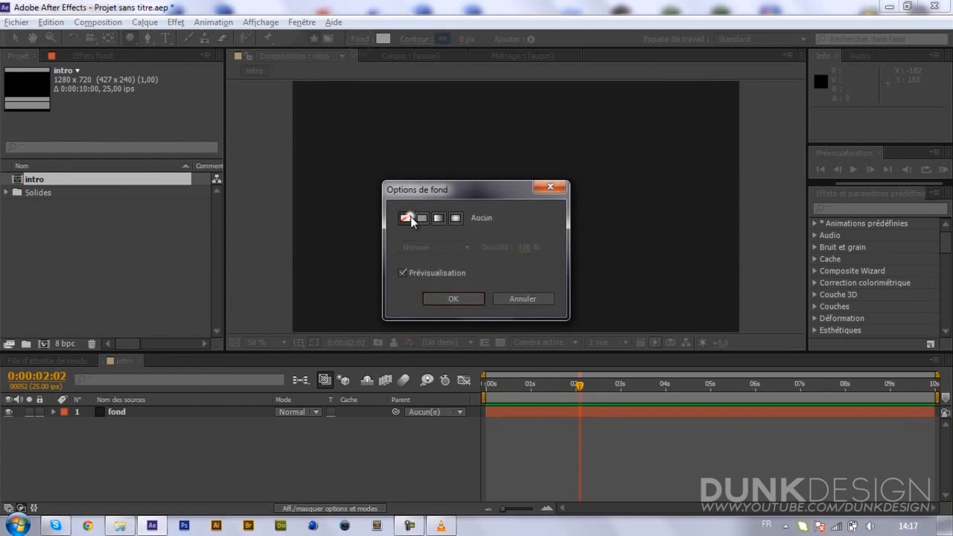
pyautogui.click(454, 297)
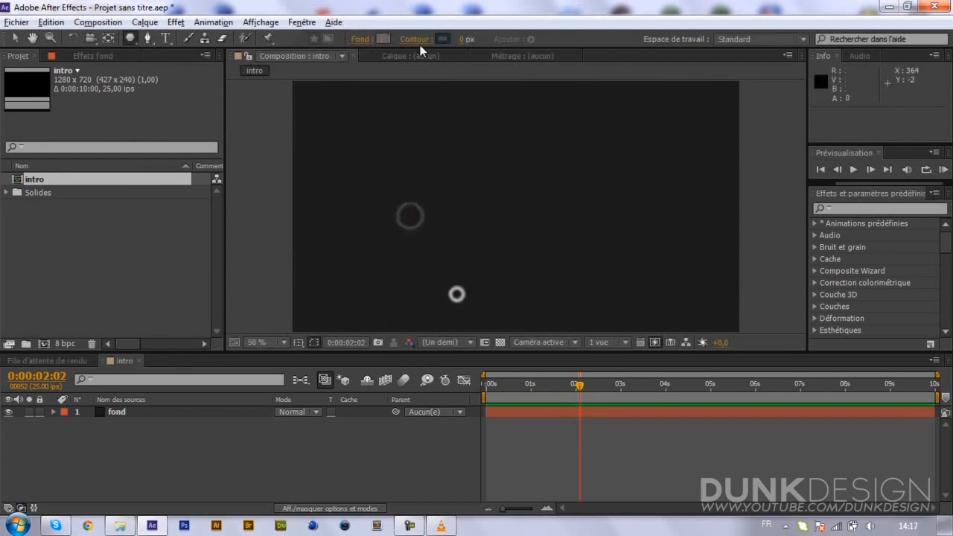
# Step: Set the shape stroke to 2 px in white FFFFFF and add a full-height polygon shape layer centred in the composition
pyautogui.click(459, 39)
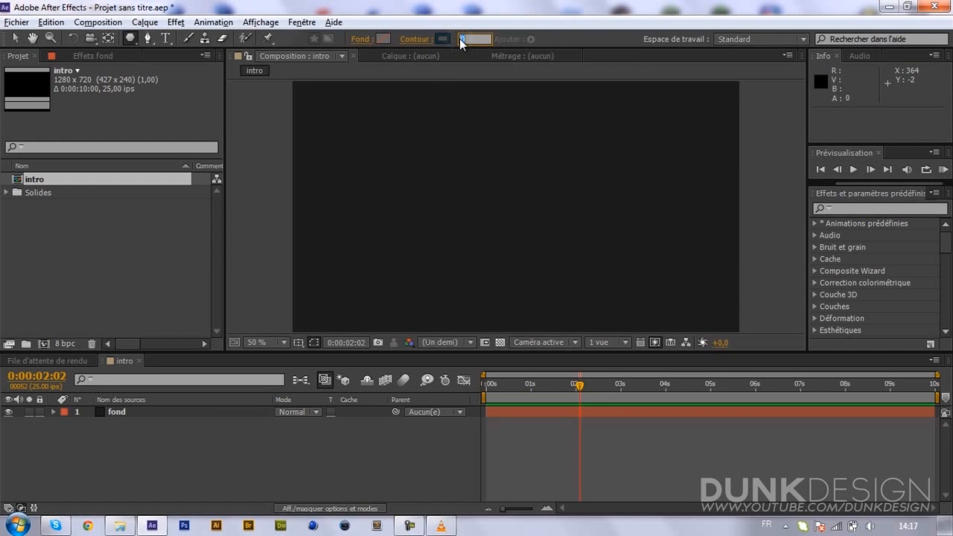
pyautogui.click(446, 38)
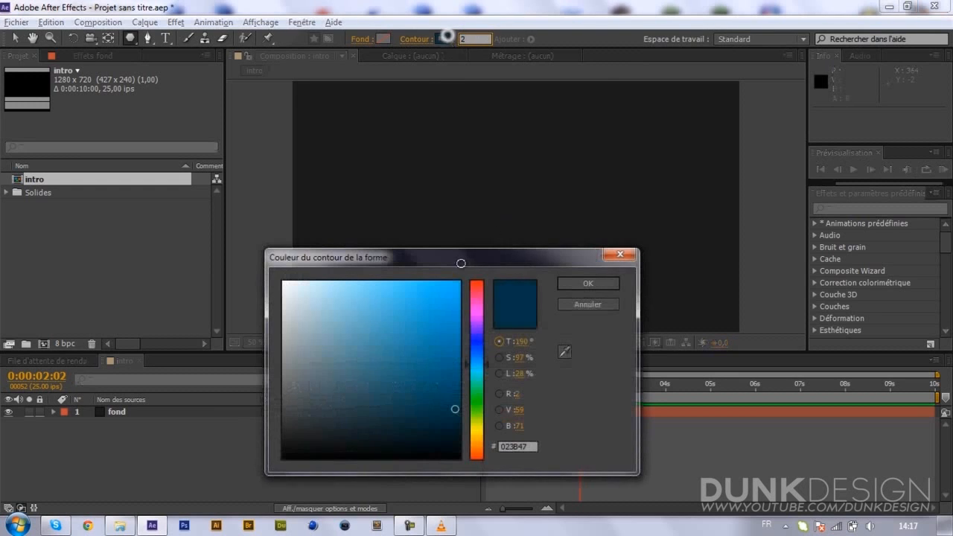
pyautogui.write('FFFFFF')
pyautogui.click(585, 283)
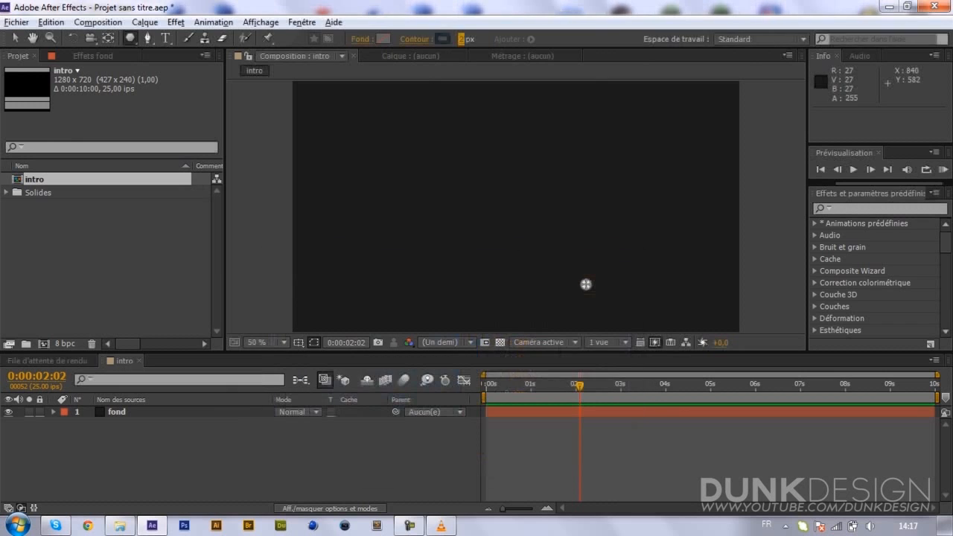
pyautogui.doubleClick(125, 37)
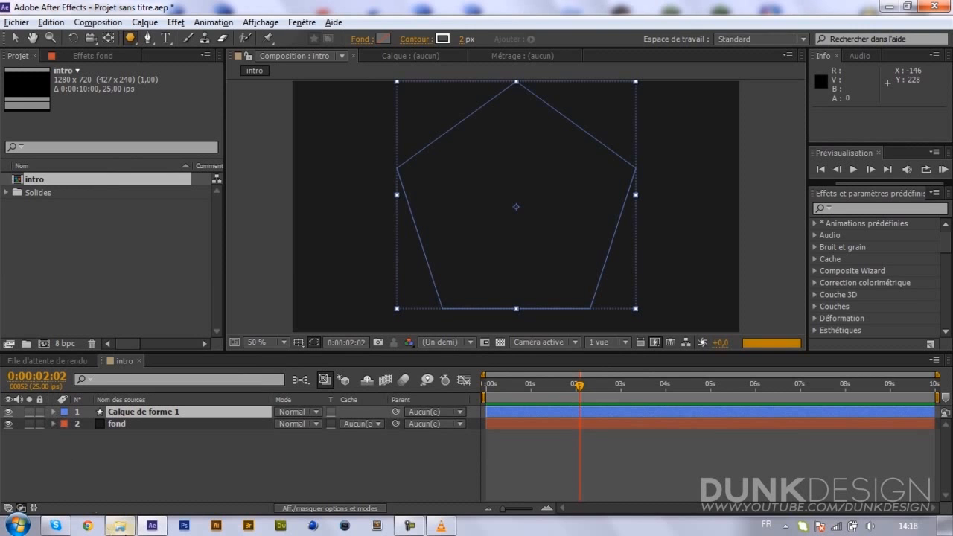
pyautogui.click(121, 526)
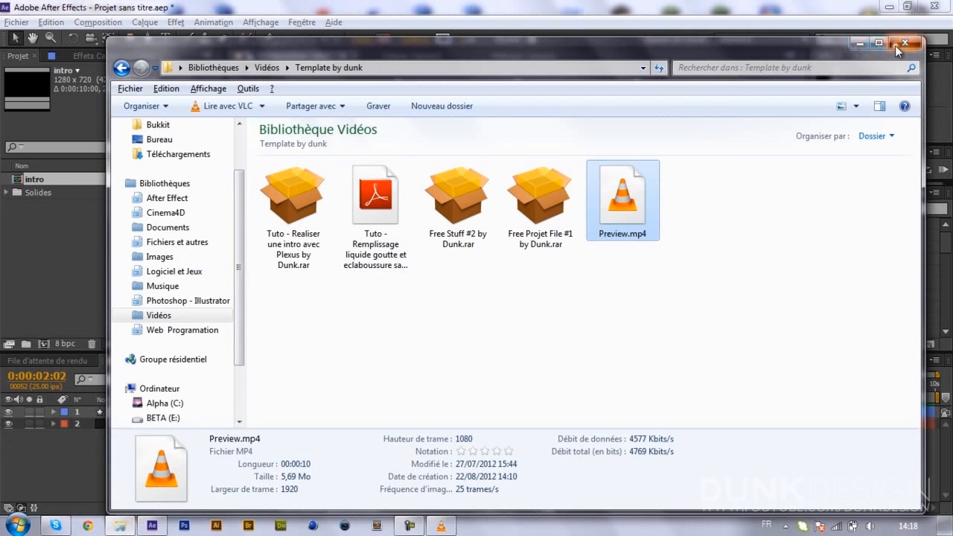
pyautogui.click(896, 46)
# Step: Set the number of points of the polygon path in Calque de forme 1 to 3, making it a triangle
pyautogui.click(52, 412)
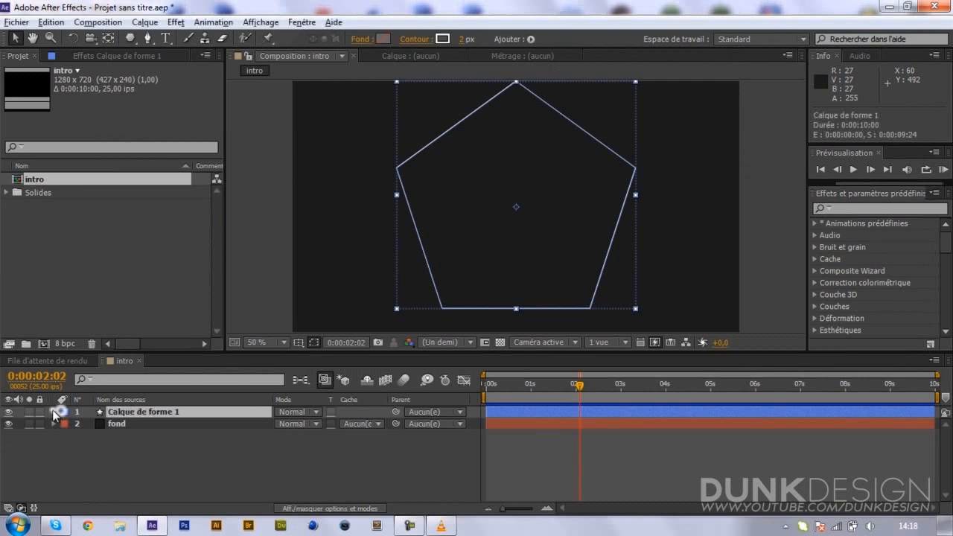
pyautogui.click(52, 412)
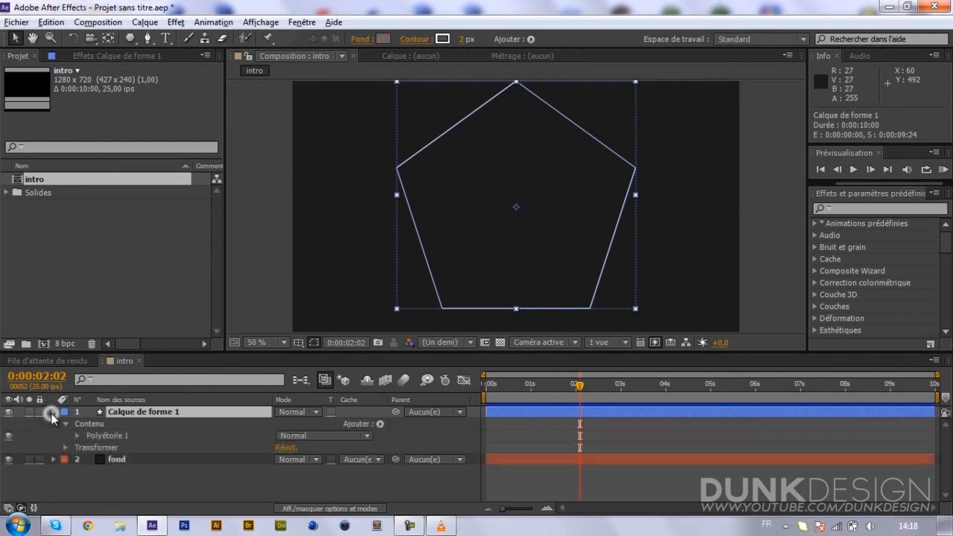
pyautogui.click(52, 412)
pyautogui.click(52, 412)
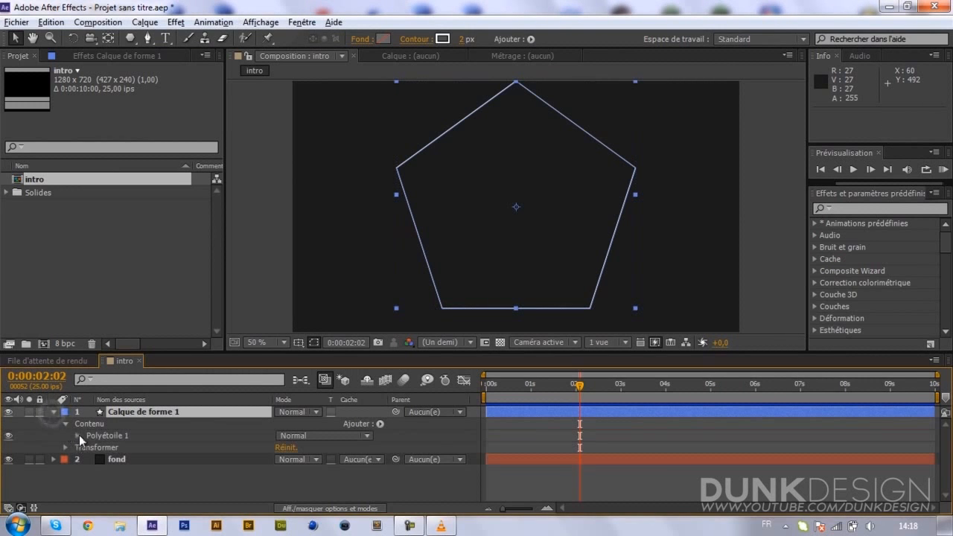
pyautogui.click(78, 436)
pyautogui.click(89, 447)
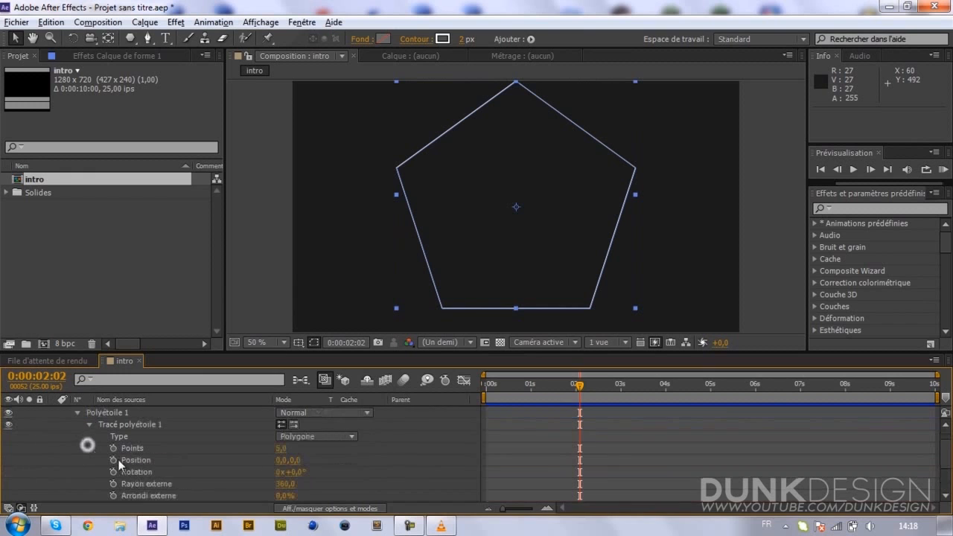
pyautogui.scroll(-3, 238, 458)
pyautogui.scroll(1, 257, 449)
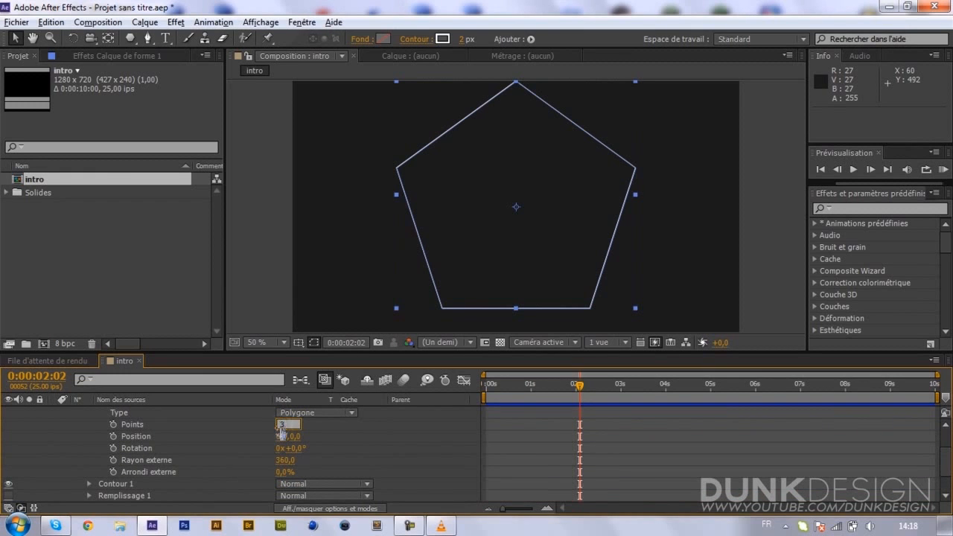
pyautogui.press('Return')
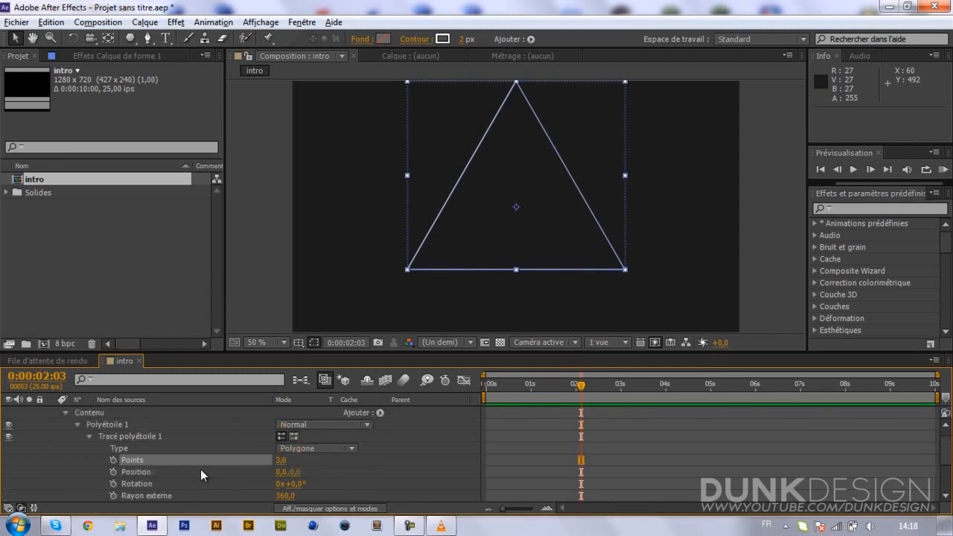
# Step: Scale the triangle layer Calque de forme 1 down uniformly to 43%
pyautogui.scroll(2, 104, 462)
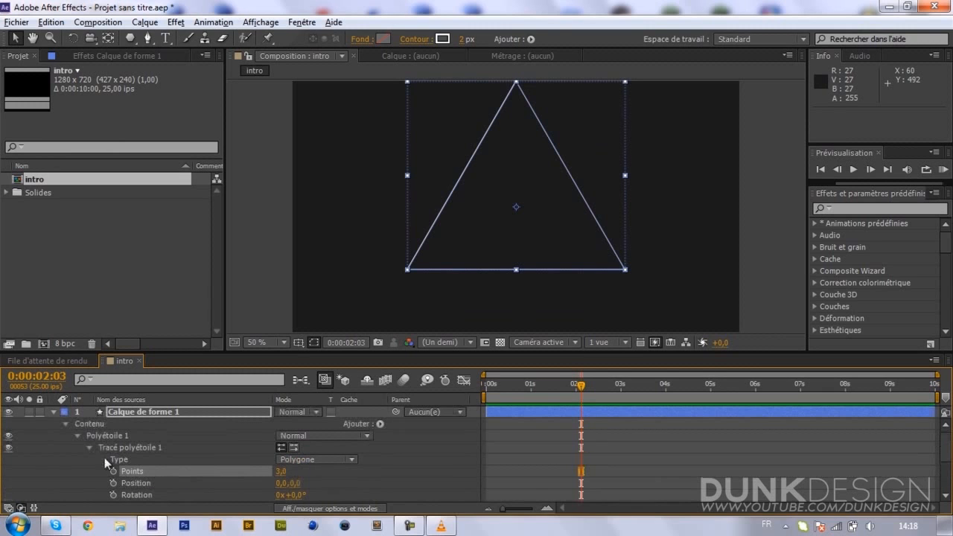
pyautogui.click(87, 448)
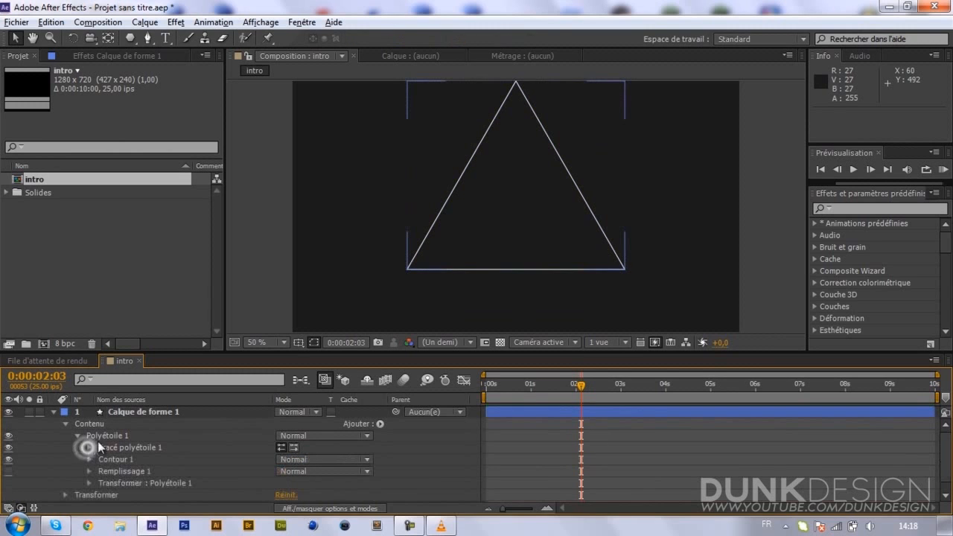
pyautogui.click(100, 435)
pyautogui.click(126, 414)
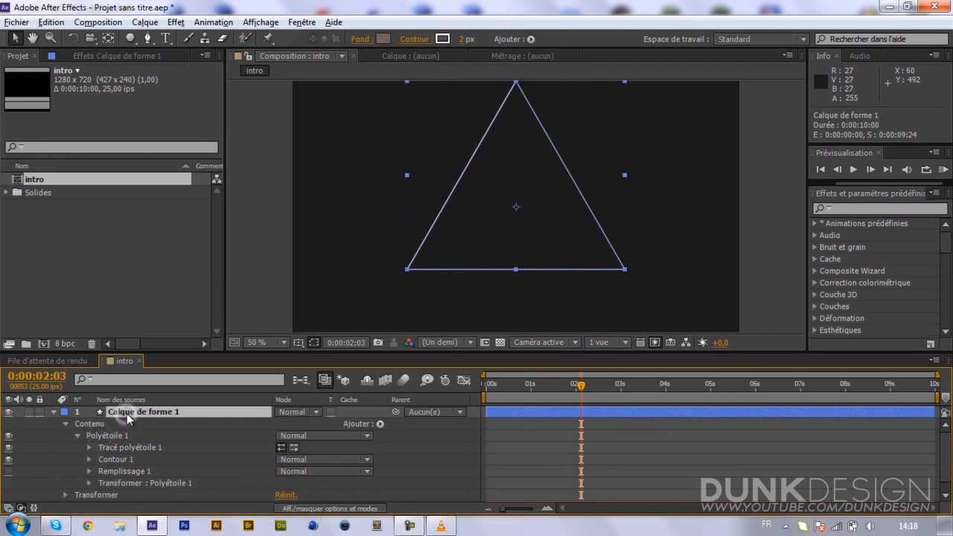
pyautogui.press('s')
pyautogui.click(203, 402)
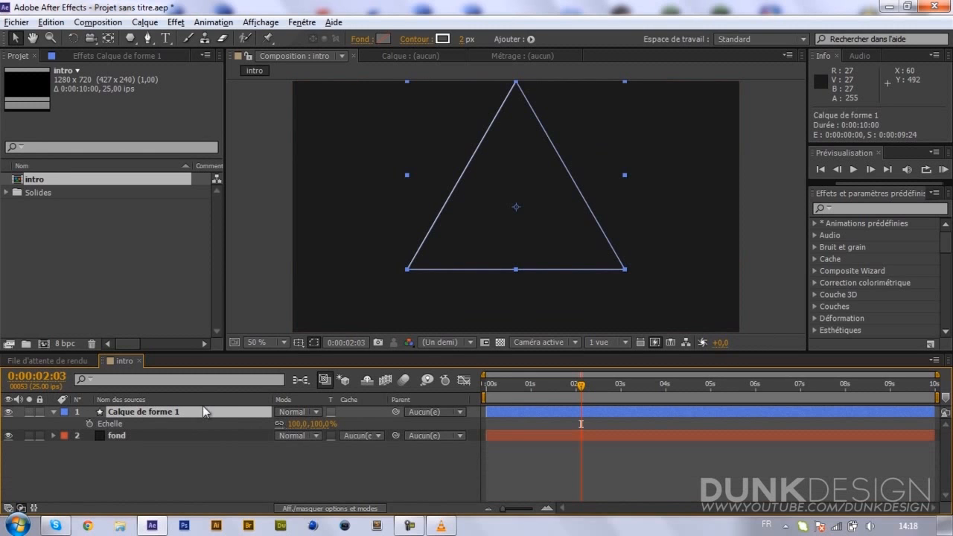
pyautogui.moveTo(298, 424)
pyautogui.mouseDown()
pyautogui.moveTo(277, 435)
pyautogui.moveTo(287, 424)
pyautogui.mouseUp()
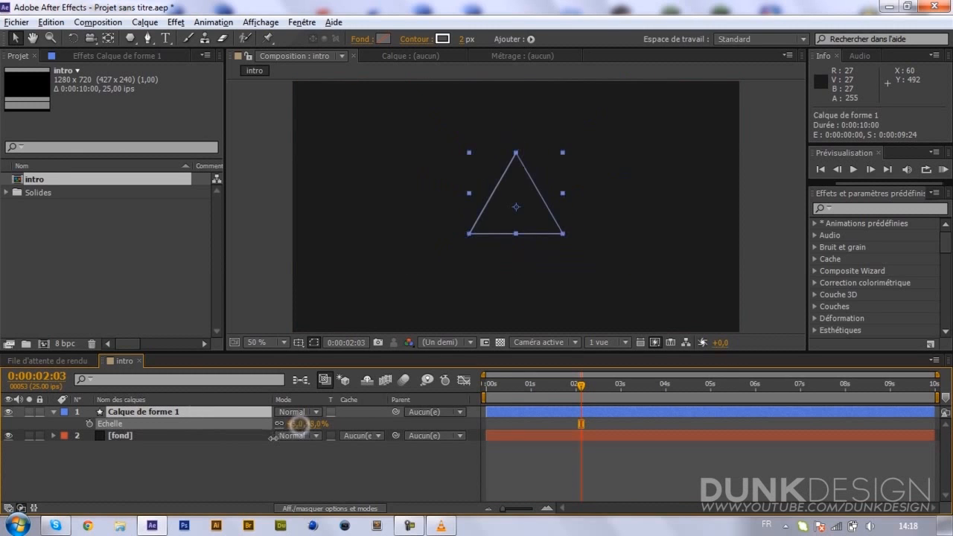
pyautogui.click(264, 300)
# Step: Add a scale keyframe to the triangle layer at 0:00:00:10 and shift that keyframe to 0:00:00:20
pyautogui.click(557, 395)
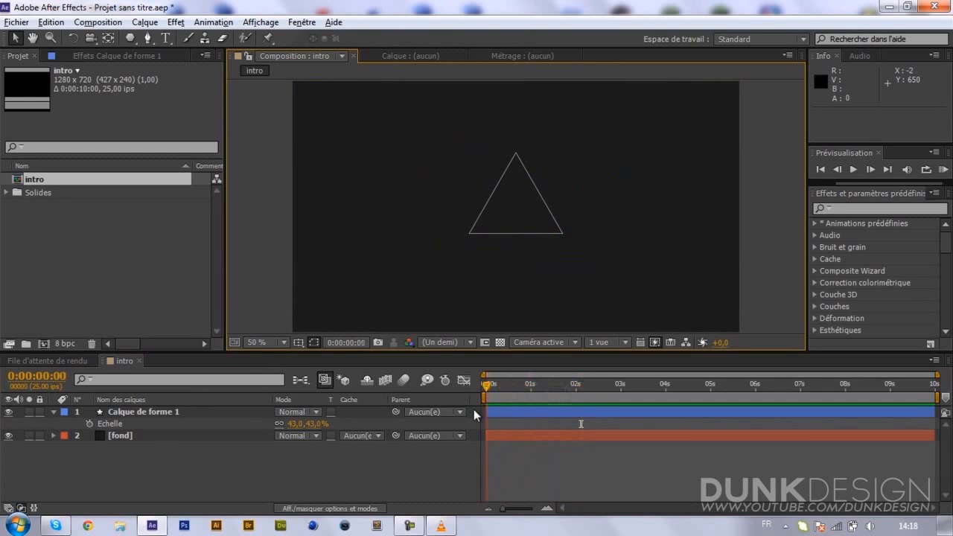
pyautogui.press('Home')
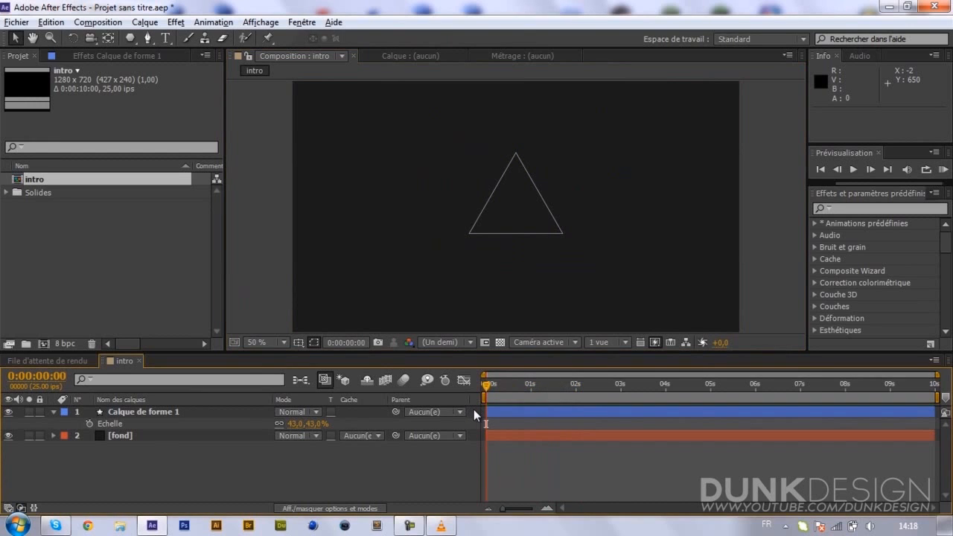
pyautogui.moveTo(485, 388)
pyautogui.mouseDown()
pyautogui.moveTo(496, 397)
pyautogui.moveTo(486, 395)
pyautogui.mouseUp()
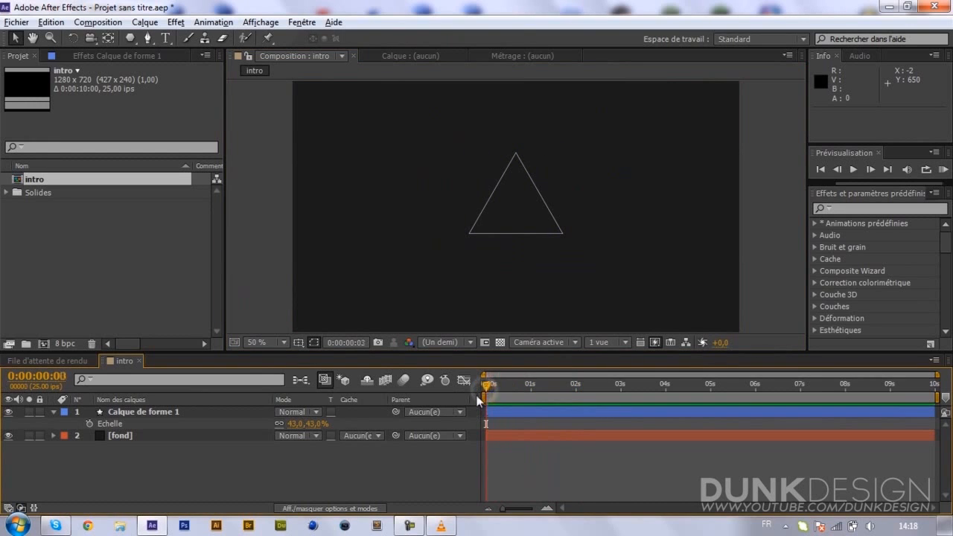
pyautogui.click(822, 168)
pyautogui.hotkey('shift', 'pagedown')
pyautogui.click(156, 408)
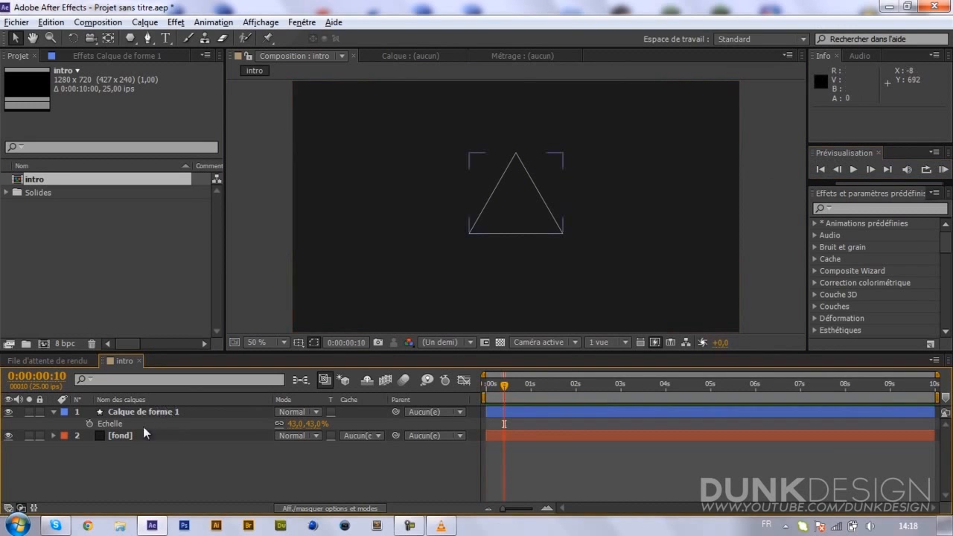
pyautogui.click(90, 424)
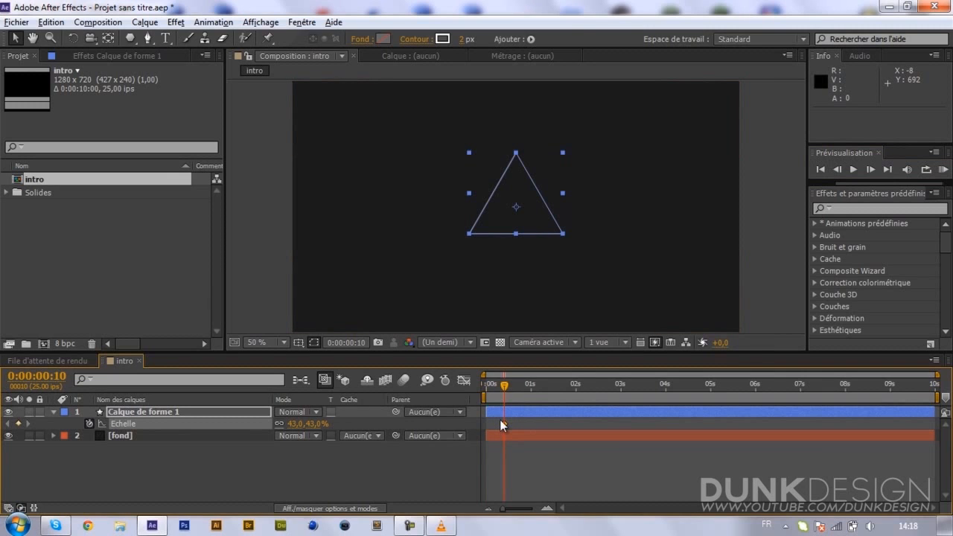
pyautogui.moveTo(503, 424); pyautogui.dragTo(522, 424)
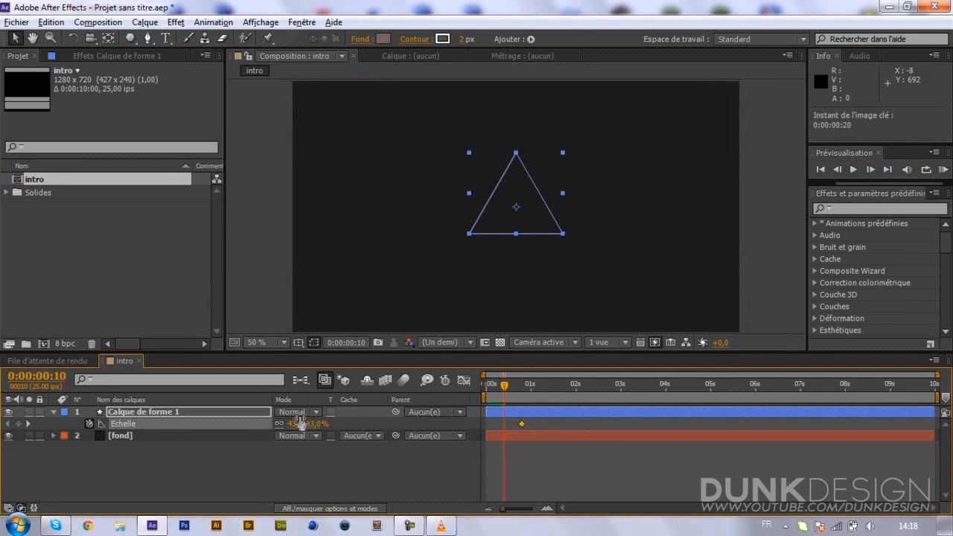
# Step: Set the triangle layer's scale to 0% at 0:00:00:10
pyautogui.click(315, 424)
pyautogui.write('0')
pyautogui.press('Return')
# Step: Keyframe the triangle layer's rotation from 41° at 0:00:00:10 to 0° at 0:00:00:20
pyautogui.click(230, 413)
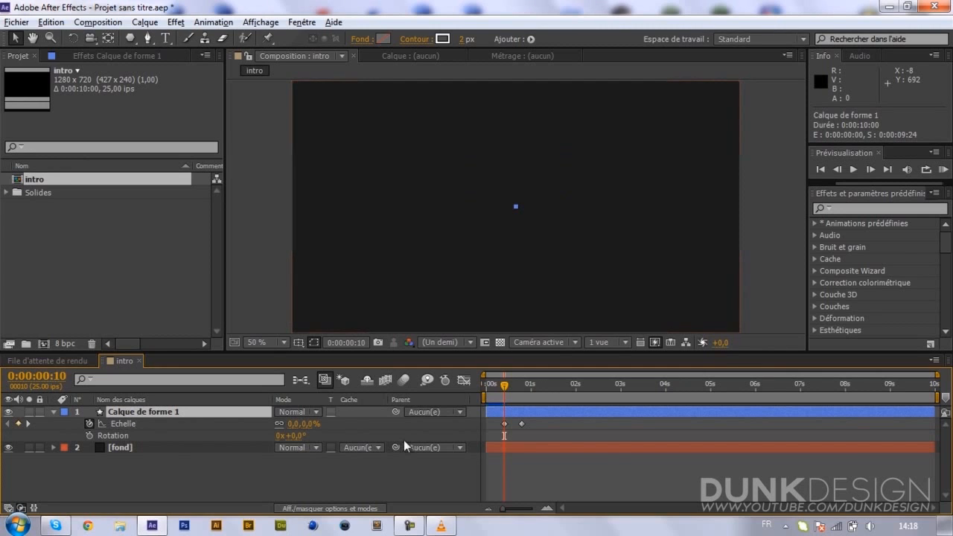
pyautogui.click(293, 438)
pyautogui.moveTo(308, 437); pyautogui.dragTo(317, 438)
pyautogui.click(88, 438)
pyautogui.moveTo(530, 384); pyautogui.dragTo(521, 393)
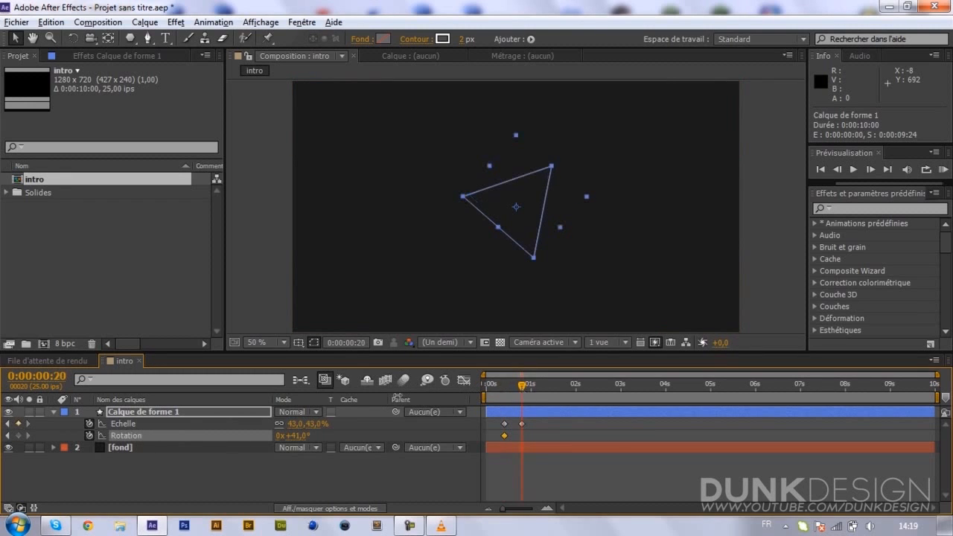
pyautogui.write('0')
pyautogui.press('Return')
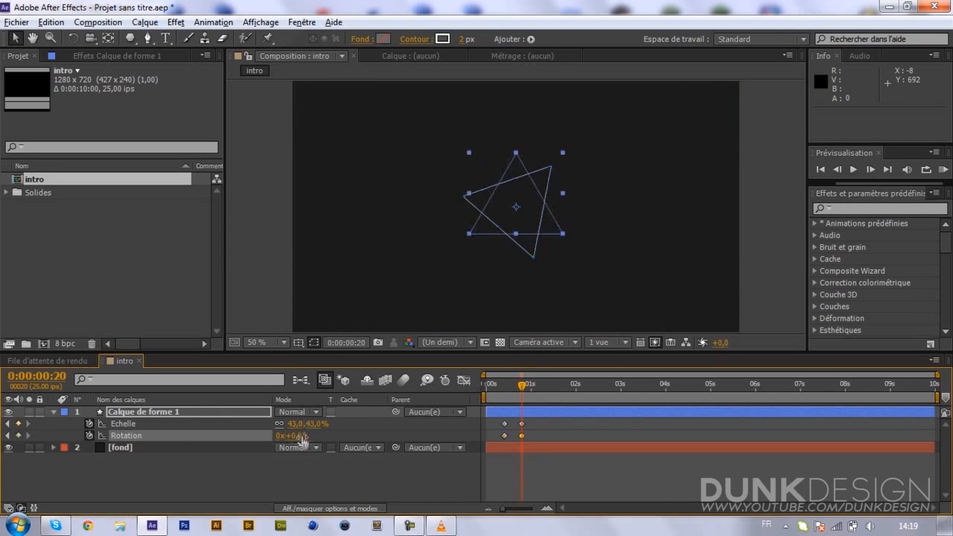
# Step: Apply Lissage de vitesse (Easy Ease) to all four scale and rotation keyframes of the triangle layer
pyautogui.moveTo(514, 394); pyautogui.dragTo(509, 394)
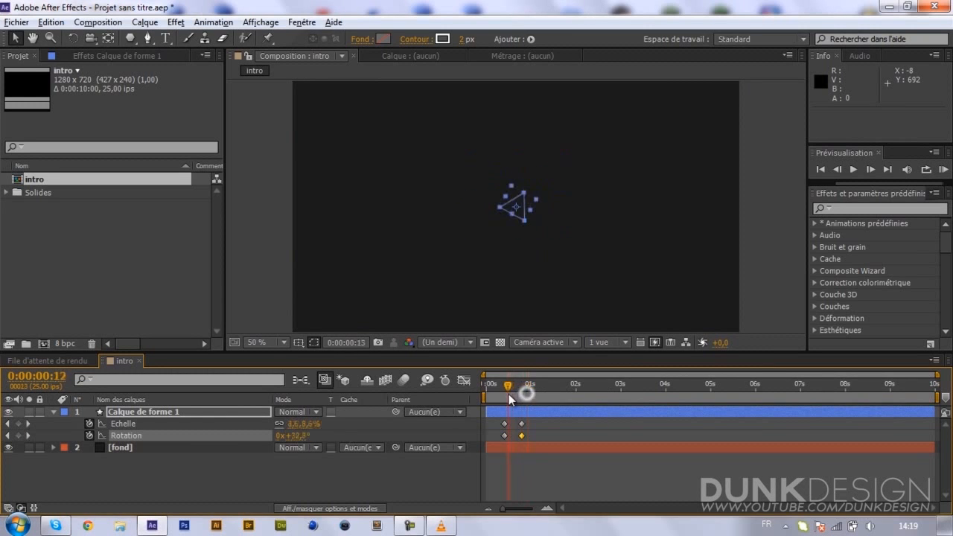
pyautogui.click(503, 437)
pyautogui.moveTo(503, 438); pyautogui.dragTo(532, 422)
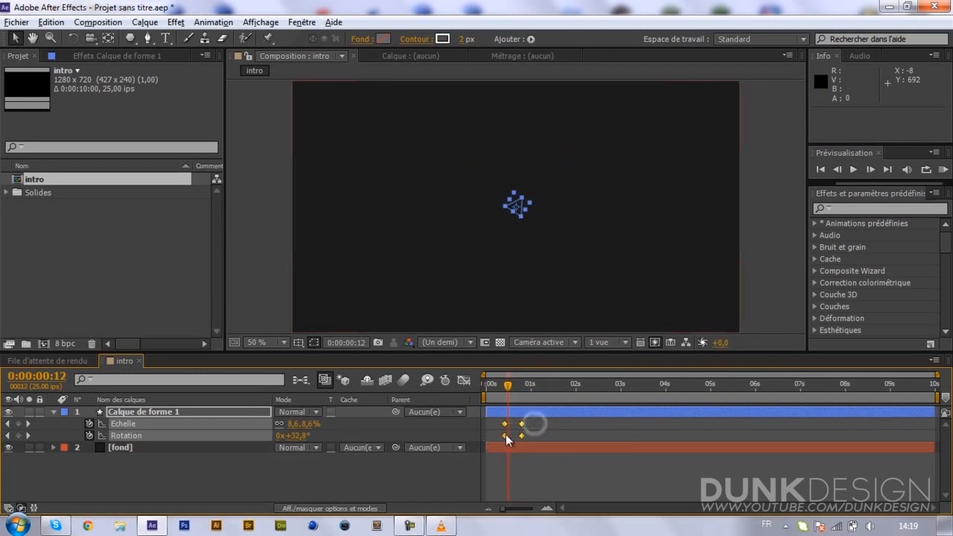
pyautogui.rightClick(504, 436)
pyautogui.moveTo(541, 425)
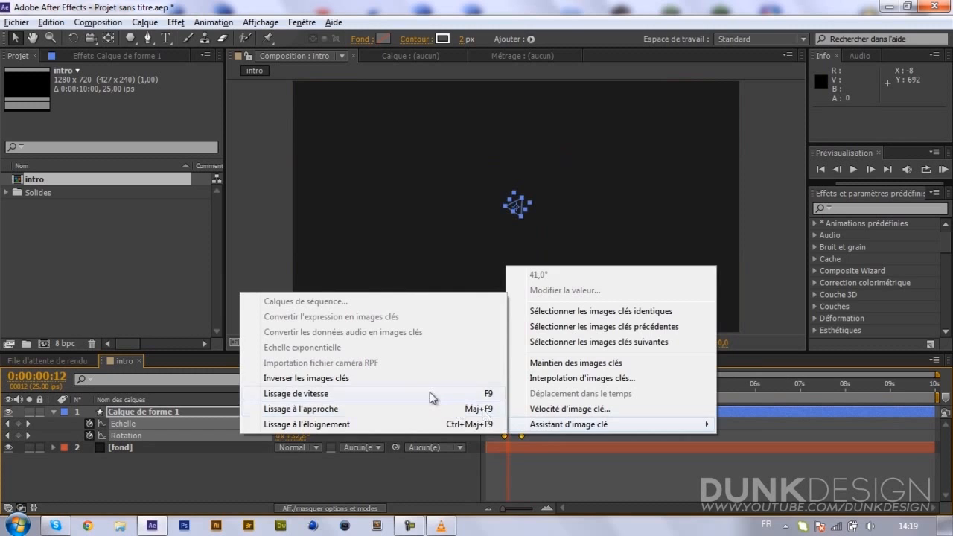
pyautogui.click(430, 391)
# Step: Enable motion blur for the triangle layer and for the whole composition, and scrub through the animation
pyautogui.click(324, 508)
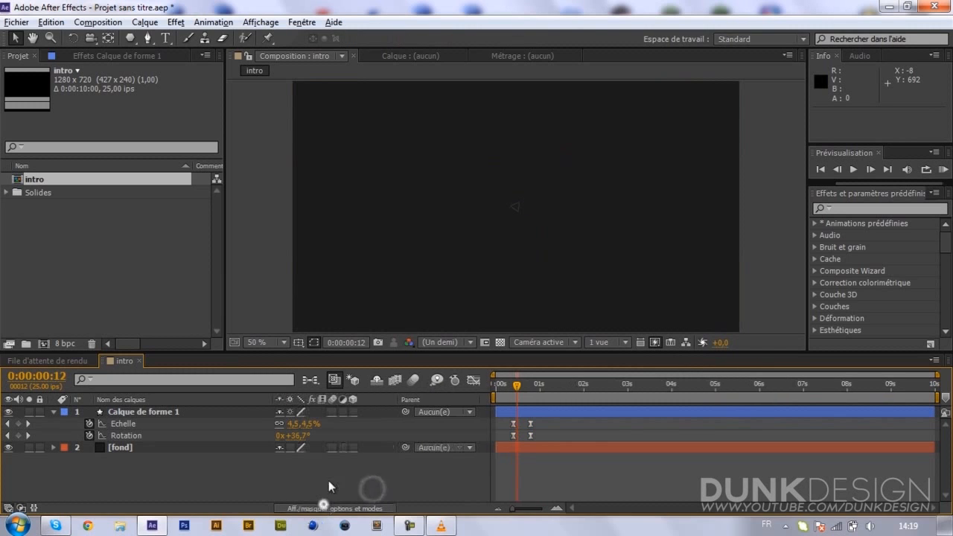
pyautogui.click(333, 508)
pyautogui.click(344, 508)
pyautogui.click(318, 508)
pyautogui.click(318, 508)
pyautogui.click(332, 412)
pyautogui.click(415, 381)
pyautogui.click(433, 472)
pyautogui.moveTo(515, 396); pyautogui.dragTo(533, 402)
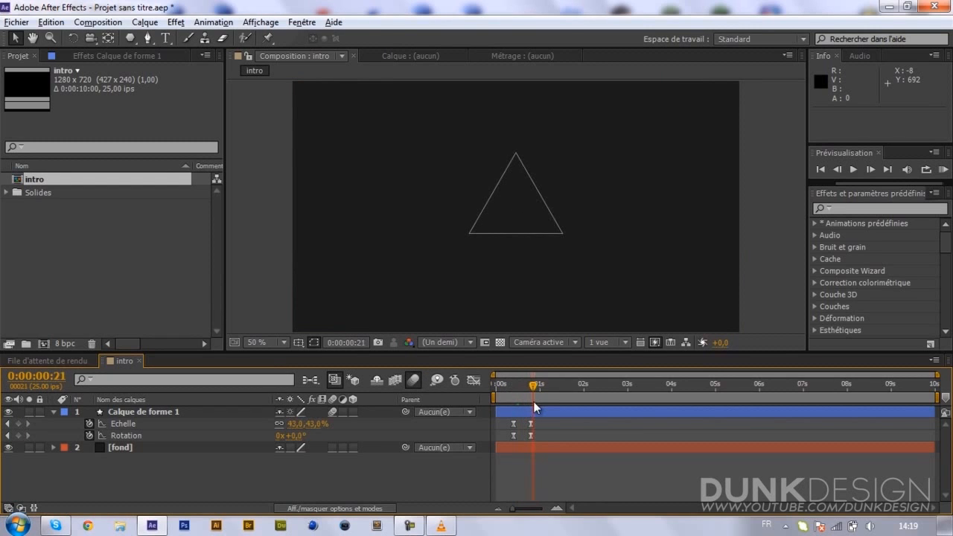
# Step: Try a Contraction et dilatation operator on the triangle shape with a quantity of about -13, and delete it again
pyautogui.click(54, 411)
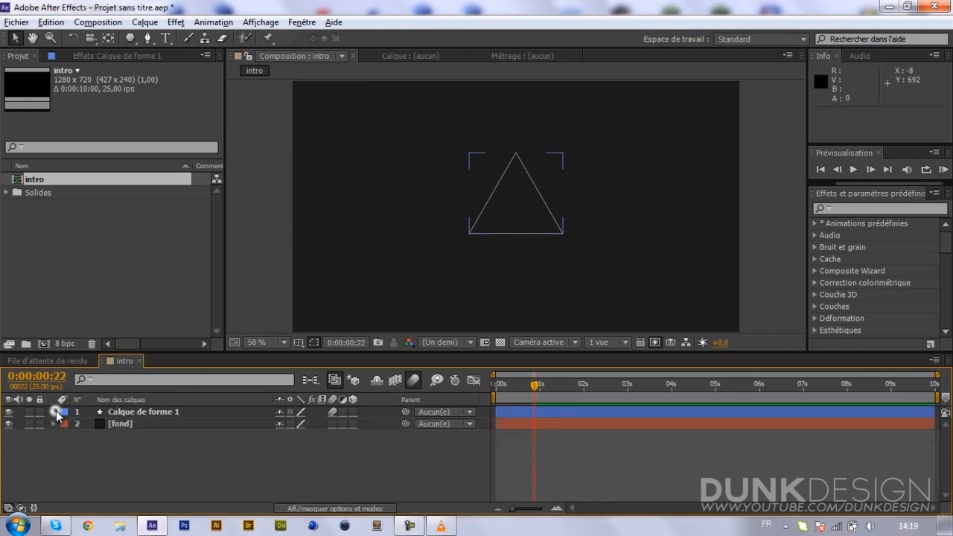
pyautogui.click(53, 412)
pyautogui.click(66, 436)
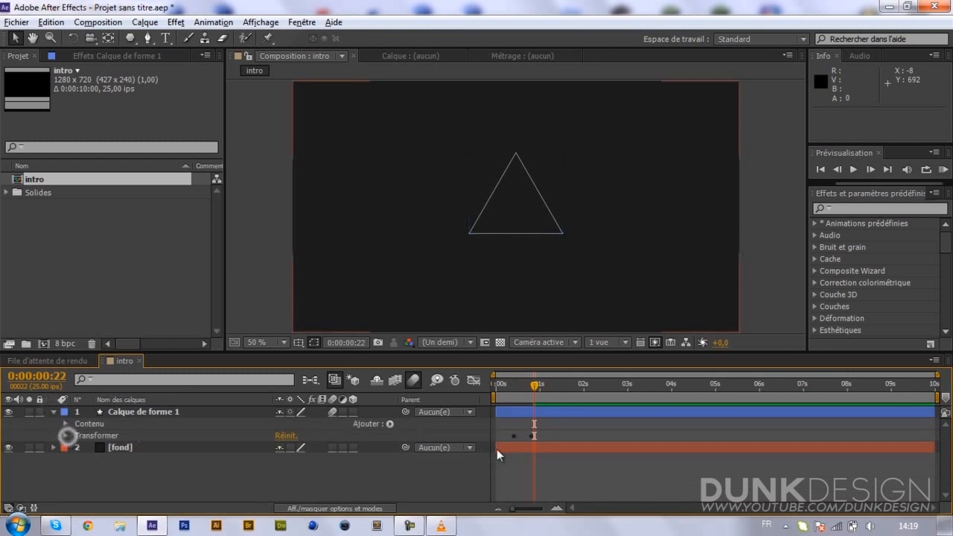
pyautogui.click(390, 424)
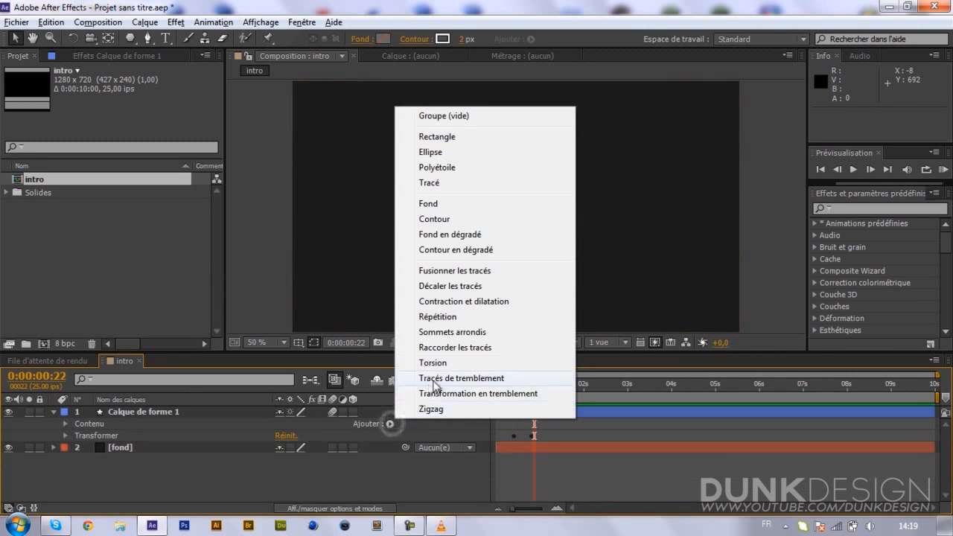
pyautogui.click(481, 301)
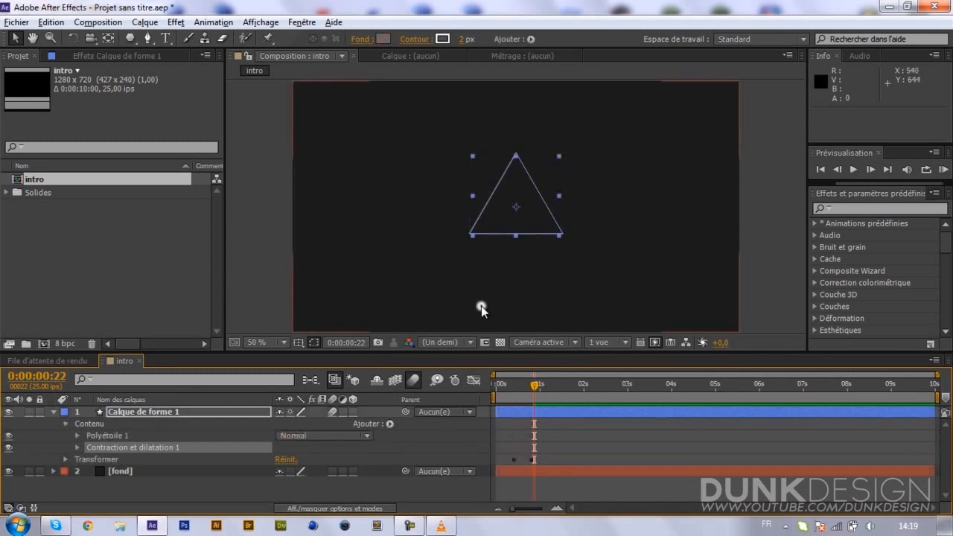
pyautogui.click(78, 448)
pyautogui.moveTo(278, 466)
pyautogui.mouseDown()
pyautogui.moveTo(269, 458)
pyautogui.moveTo(234, 471)
pyautogui.moveTo(302, 471)
pyautogui.moveTo(274, 478)
pyautogui.mouseUp()
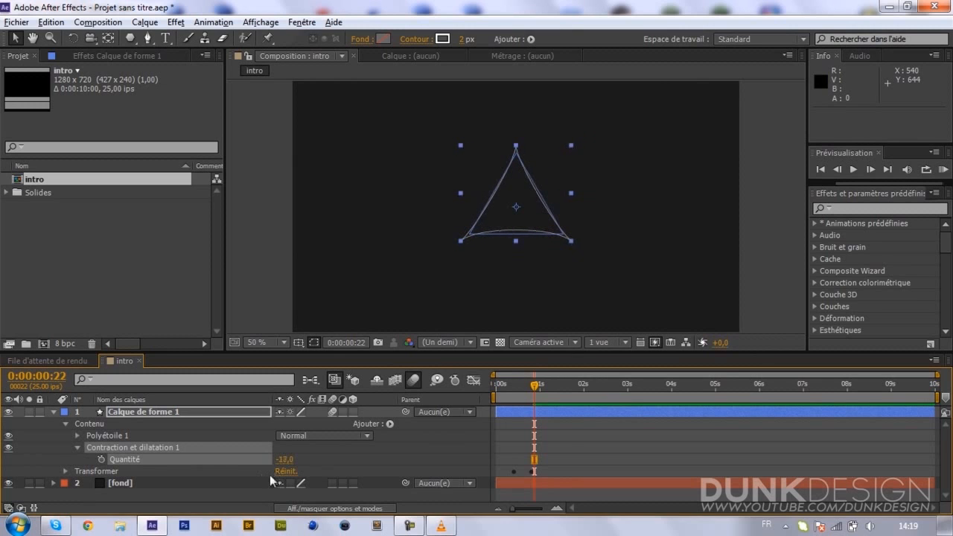
pyautogui.press('Delete')
# Step: Set the triangle path's outer roundness (Arrondi externe) to 54% and move the current time to 0:00:00:20
pyautogui.click(77, 436)
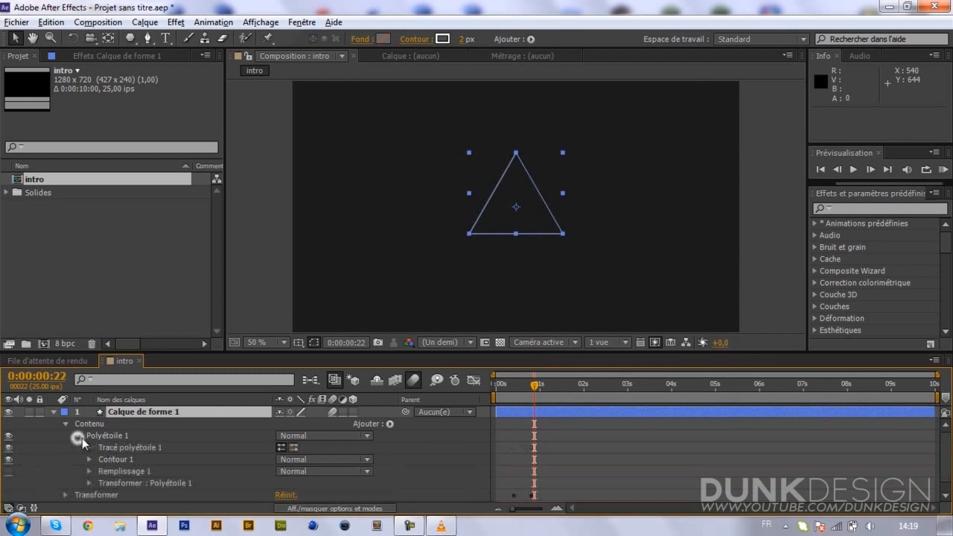
pyautogui.click(90, 447)
pyautogui.moveTo(287, 498); pyautogui.dragTo(237, 499)
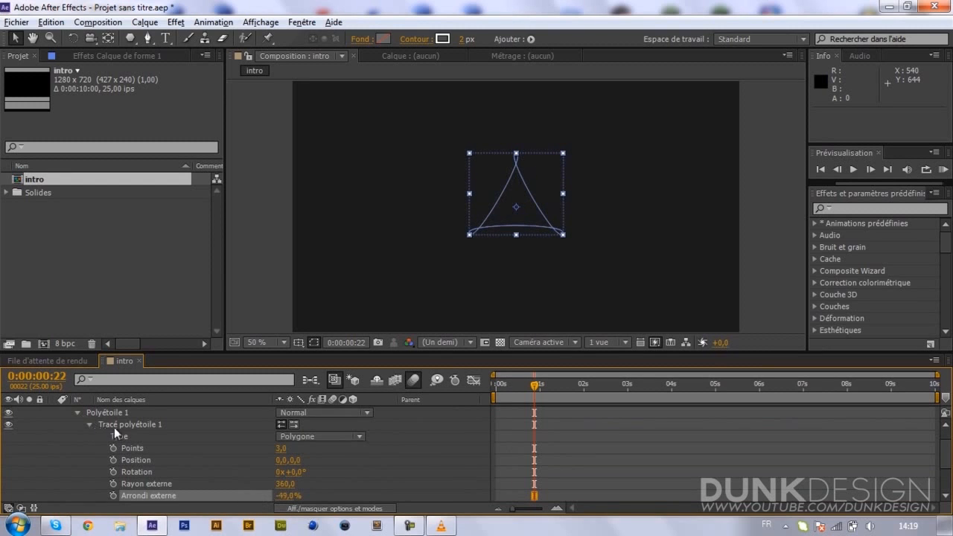
pyautogui.moveTo(287, 497); pyautogui.dragTo(363, 500)
pyautogui.click(411, 466)
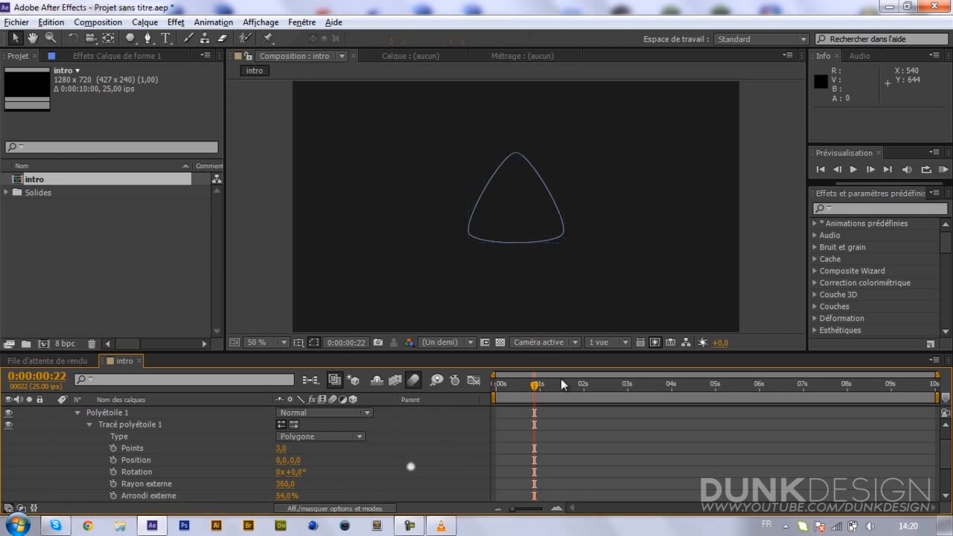
pyautogui.moveTo(519, 385); pyautogui.dragTo(532, 387)
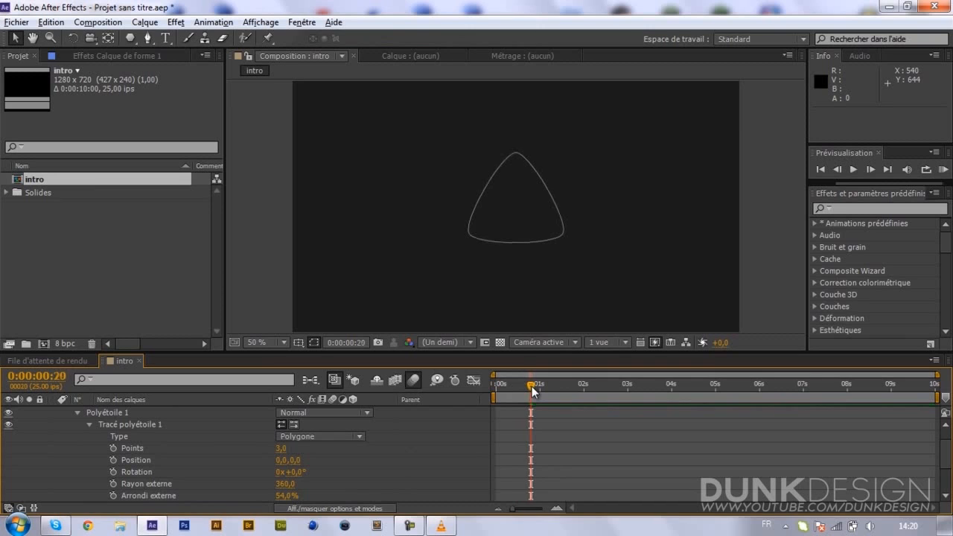
# Step: Reset the triangle path's outer roundness (Arrondi externe) to 0%
pyautogui.click(283, 497)
pyautogui.write('0')
pyautogui.press('Return')
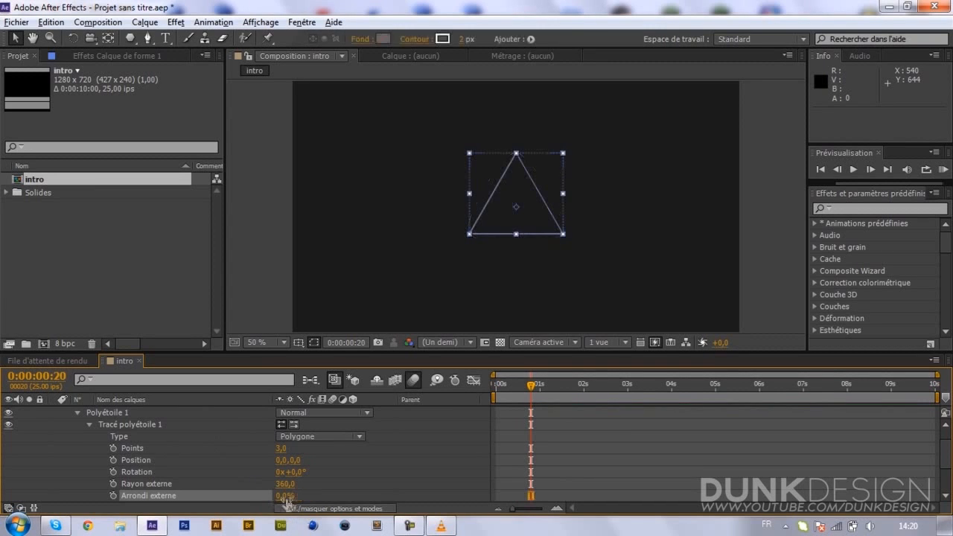
pyautogui.click(112, 496)
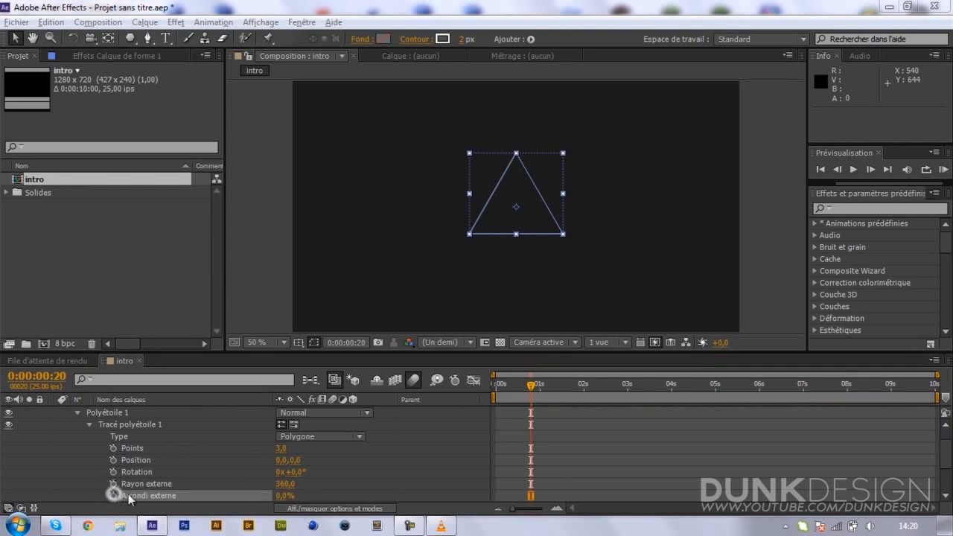
pyautogui.click(141, 496)
pyautogui.click(112, 496)
# Step: Switch to VLC media player, examine how the triangle's corners deform in Preview.mp4 between one and two seconds, and return to After Effects
pyautogui.click(441, 526)
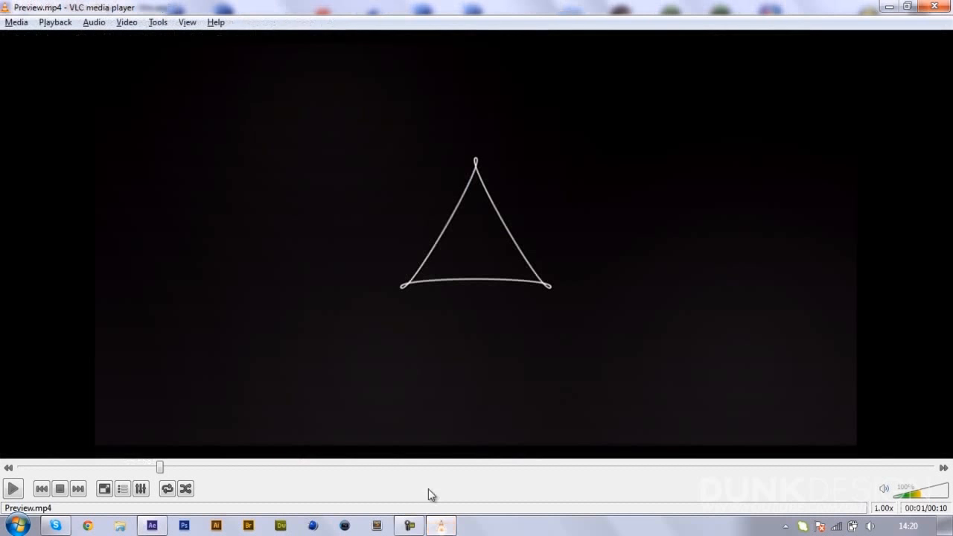
pyautogui.moveTo(183, 468); pyautogui.dragTo(245, 481)
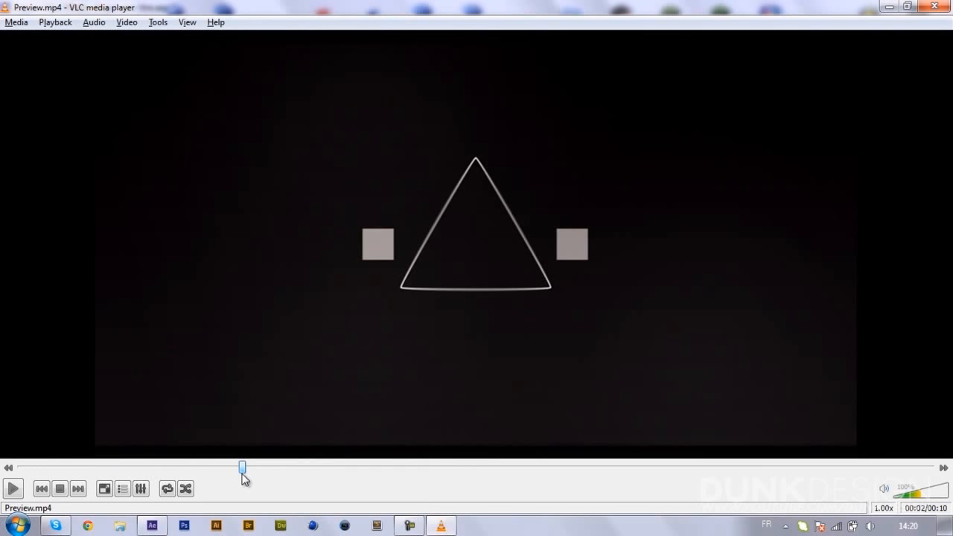
pyautogui.click(151, 526)
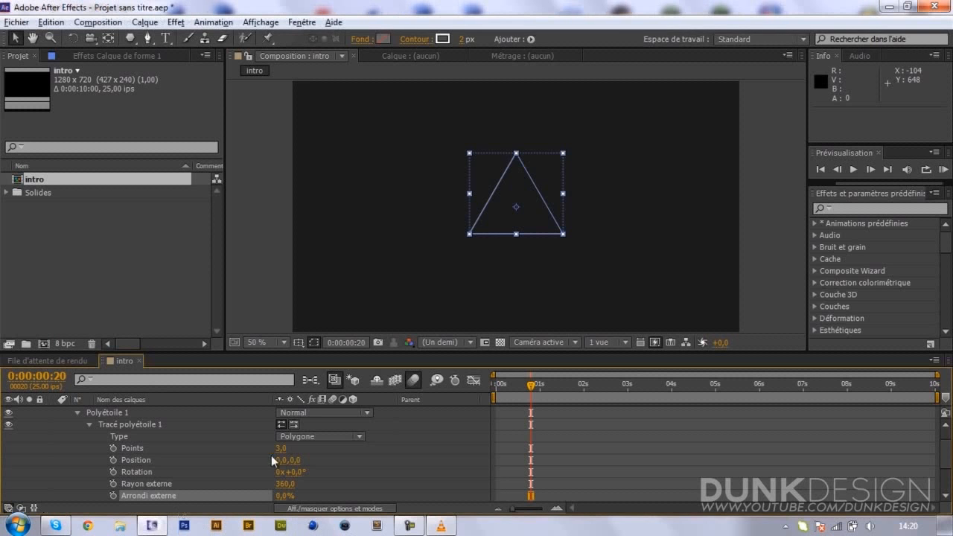
# Step: Keyframe the triangle's outer roundness at 0% at 0:00:00:20 and at -66% at 0:00:01:00
pyautogui.click(117, 495)
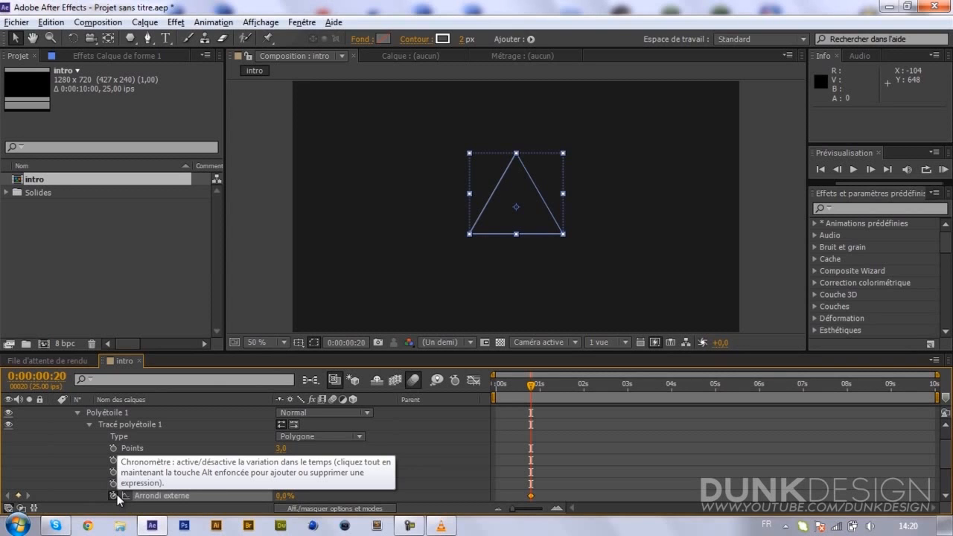
pyautogui.press('pagedown')
pyautogui.press('pagedown')
pyautogui.press('pagedown')
pyautogui.press('pagedown')
pyautogui.press('pagedown')
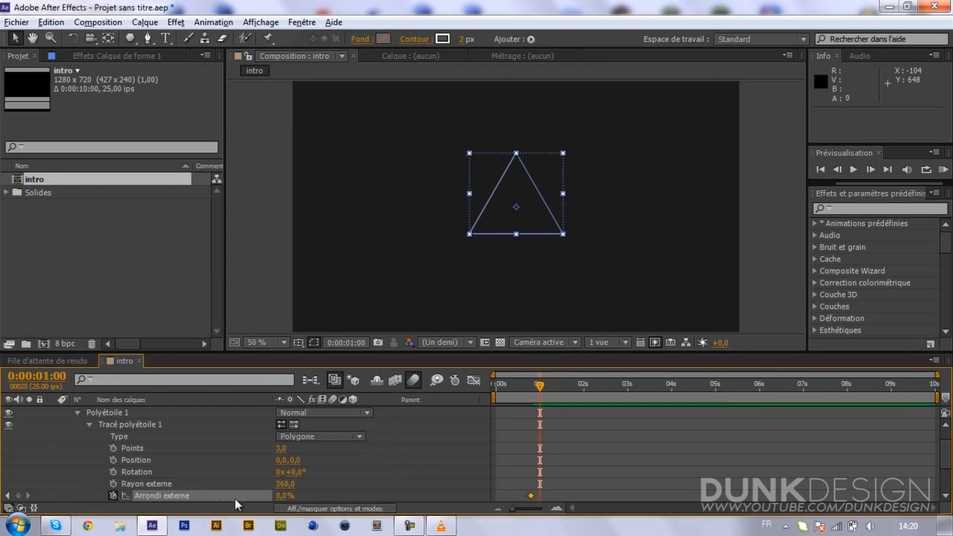
pyautogui.moveTo(284, 495); pyautogui.dragTo(243, 514)
# Step: Add outer roundness keyframes of 65% at 0:00:01:10 and 0% at 0:00:01:14
pyautogui.hotkey('shift', 'pagedown')
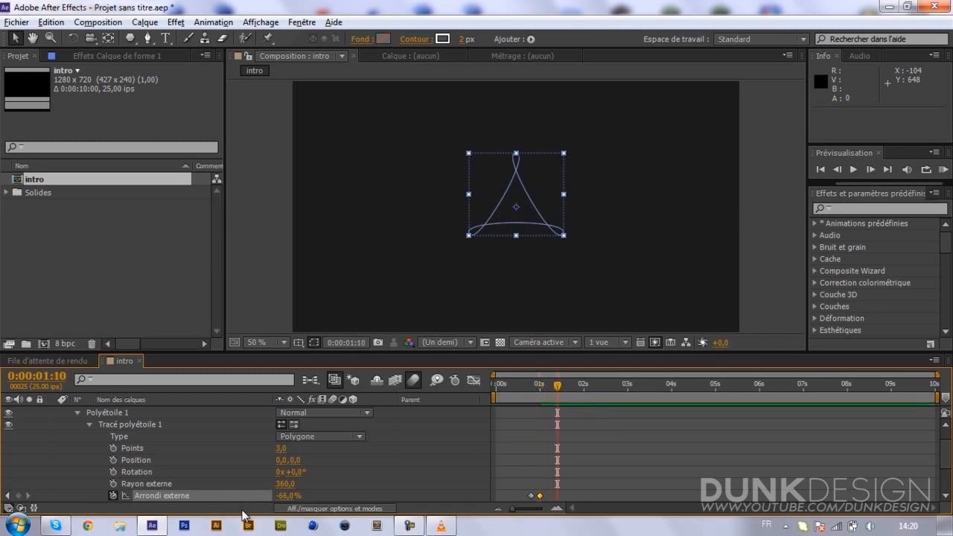
pyautogui.moveTo(283, 498); pyautogui.dragTo(373, 495)
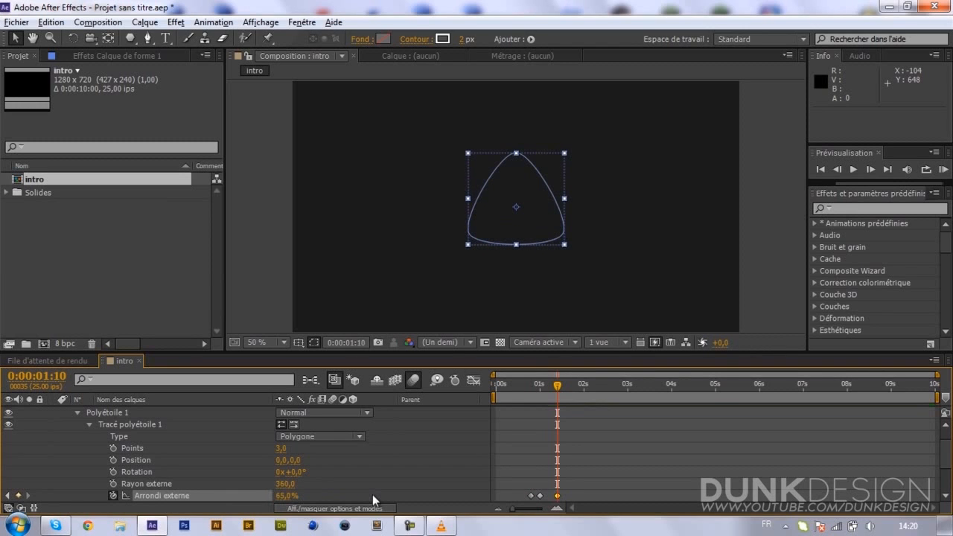
pyautogui.press('pagedown')
pyautogui.press('pagedown')
pyautogui.press('pagedown')
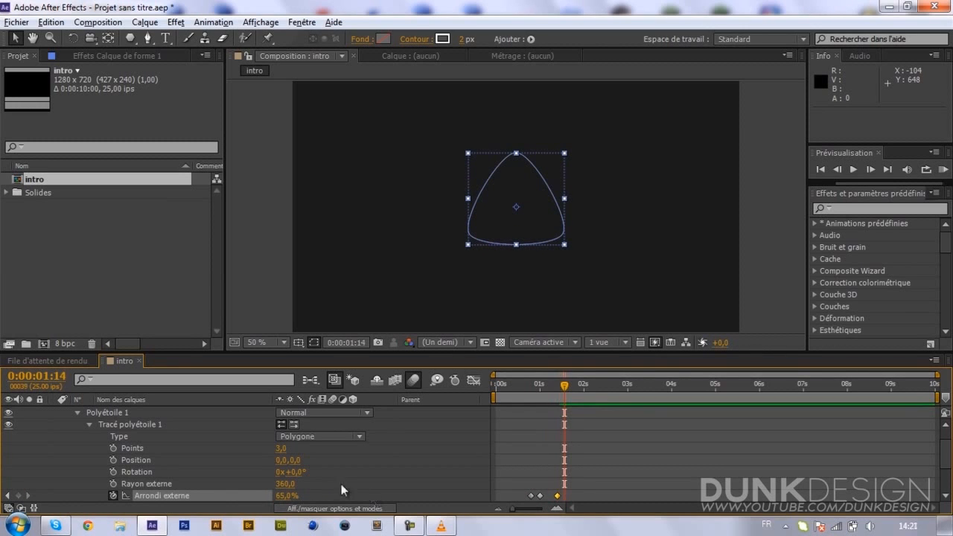
pyautogui.write('0')
pyautogui.press('Return')
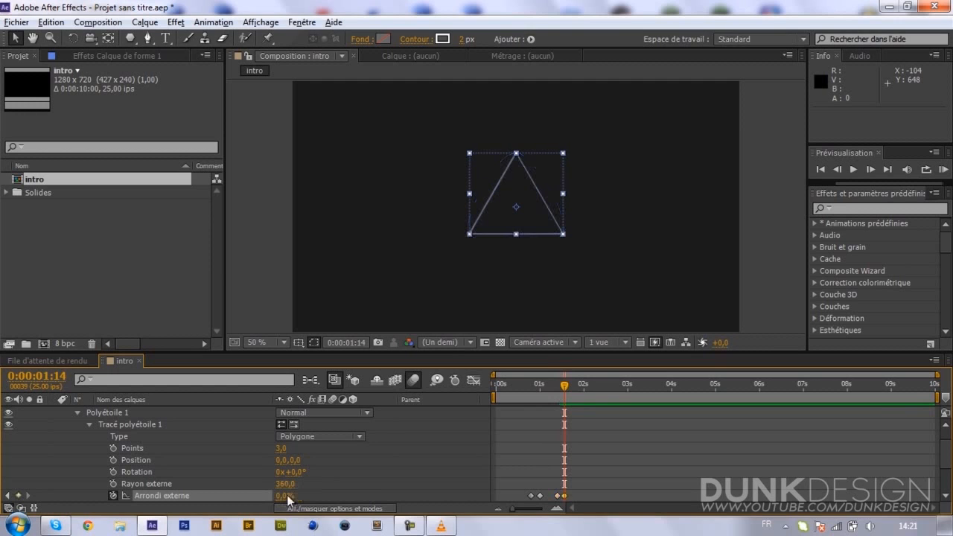
# Step: Apply Lissage de vitesse (Easy Ease) to all four outer roundness keyframes
pyautogui.scroll(-2, 522, 489)
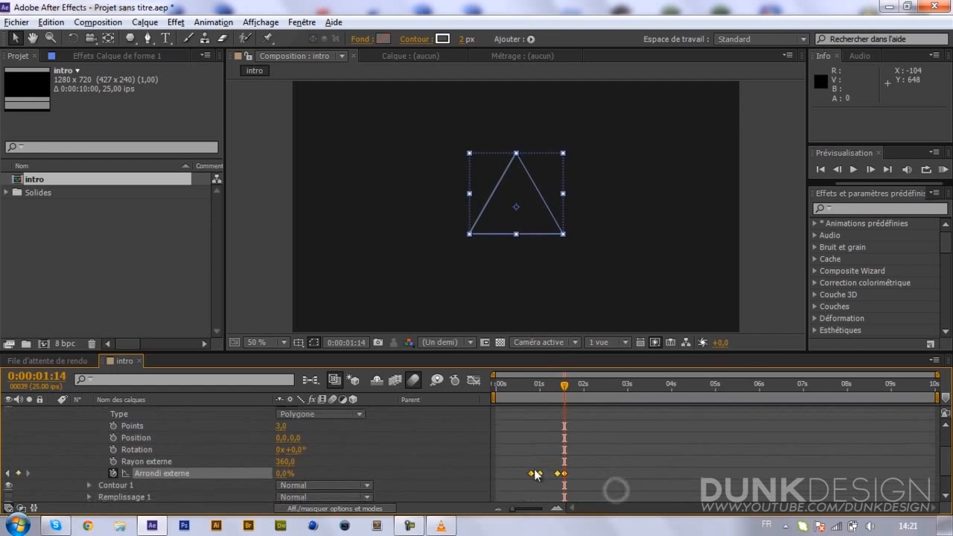
pyautogui.rightClick(533, 474)
pyautogui.click(368, 438)
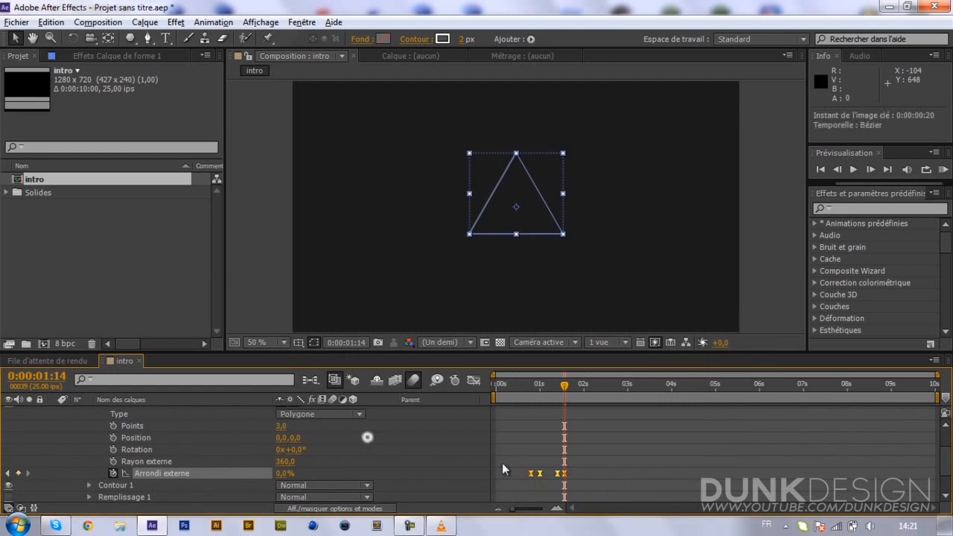
# Step: Try a RAM preview of the composition twice and scrub through the triangle's roundness animation
pyautogui.click(502, 463)
pyautogui.moveTo(568, 383)
pyautogui.mouseDown()
pyautogui.moveTo(540, 386)
pyautogui.moveTo(566, 391)
pyautogui.mouseUp()
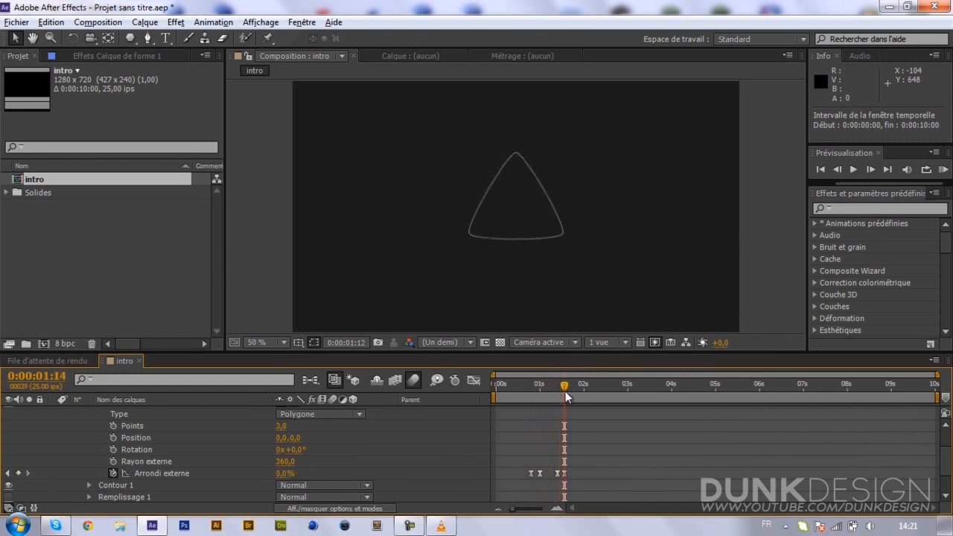
pyautogui.click(943, 171)
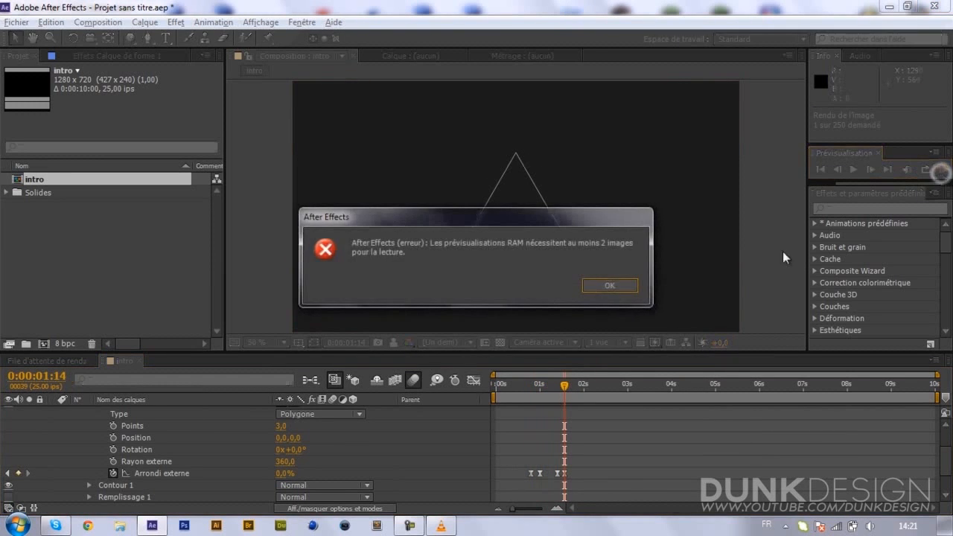
pyautogui.click(627, 290)
pyautogui.scroll(1, 538, 424)
pyautogui.moveTo(546, 406)
pyautogui.mouseDown()
pyautogui.moveTo(534, 402)
pyautogui.moveTo(559, 406)
pyautogui.moveTo(551, 406)
pyautogui.mouseUp()
pyautogui.click(943, 170)
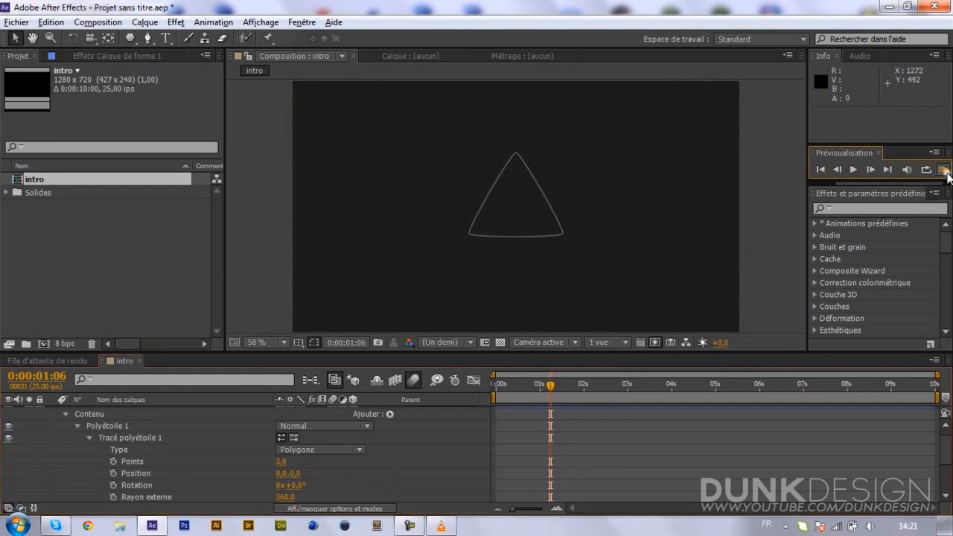
pyautogui.click(610, 286)
pyautogui.moveTo(550, 396)
pyautogui.mouseDown()
pyautogui.moveTo(537, 395)
pyautogui.moveTo(555, 396)
pyautogui.moveTo(546, 398)
pyautogui.mouseUp()
pyautogui.click(526, 392)
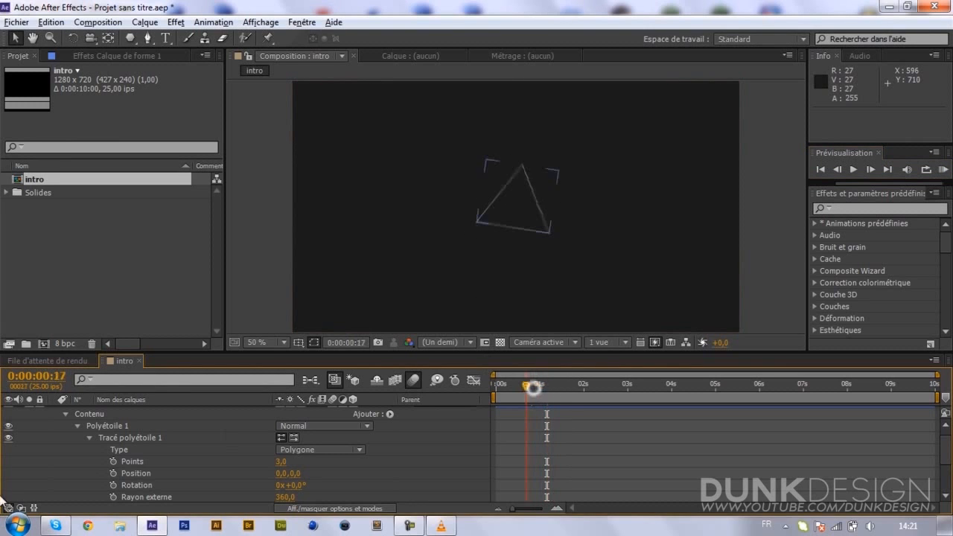
# Step: Try stretching the four outer roundness keyframes proportionally to just before the 5-second mark, and undo the change
pyautogui.scroll(-1, 228, 460)
pyautogui.moveTo(587, 456); pyautogui.dragTo(514, 490)
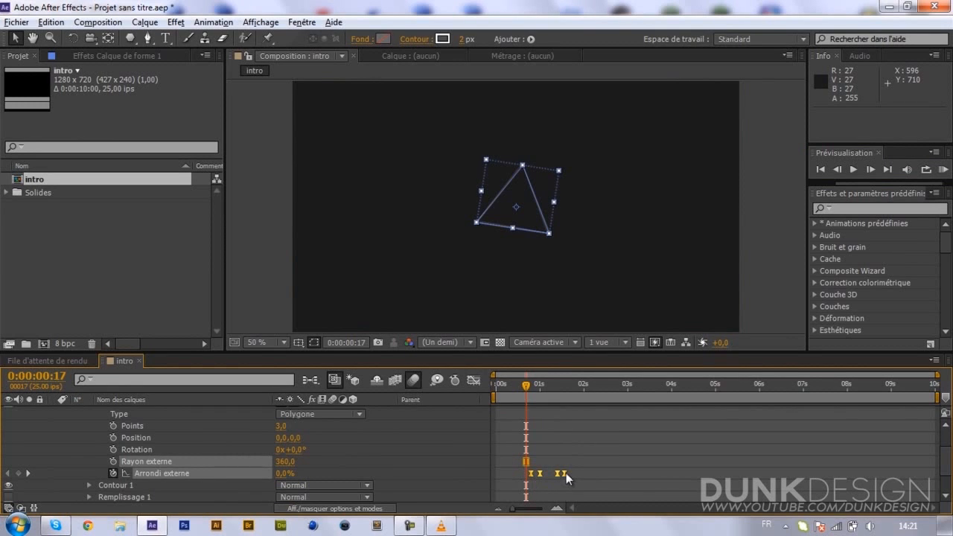
pyautogui.moveTo(566, 473); pyautogui.dragTo(731, 458)
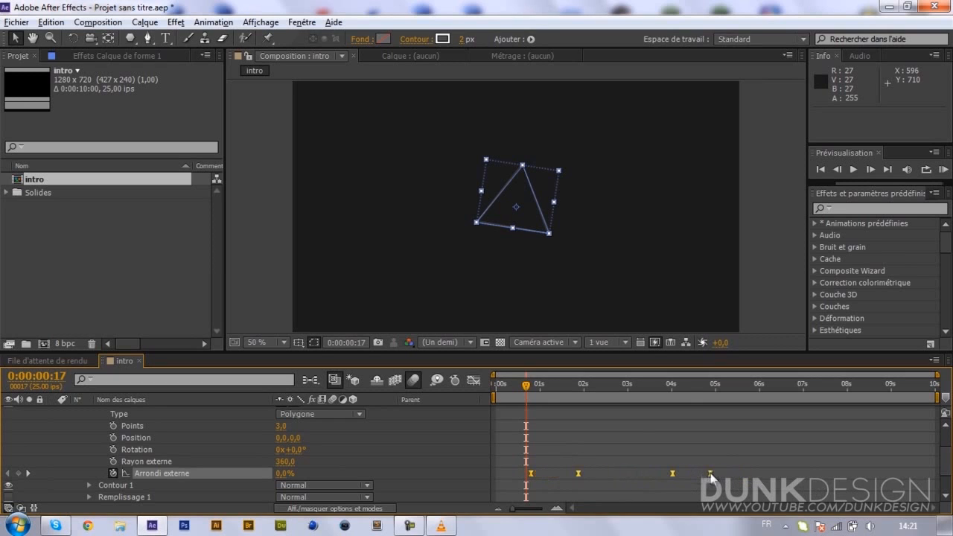
pyautogui.hotkey('ctrl', 'z')
pyautogui.click(637, 436)
# Step: Scrub through the roundness animation and leave the current time at 0:00:01:01
pyautogui.click(536, 386)
pyautogui.moveTo(536, 385)
pyautogui.mouseDown()
pyautogui.moveTo(556, 389)
pyautogui.moveTo(542, 397)
pyautogui.mouseUp()
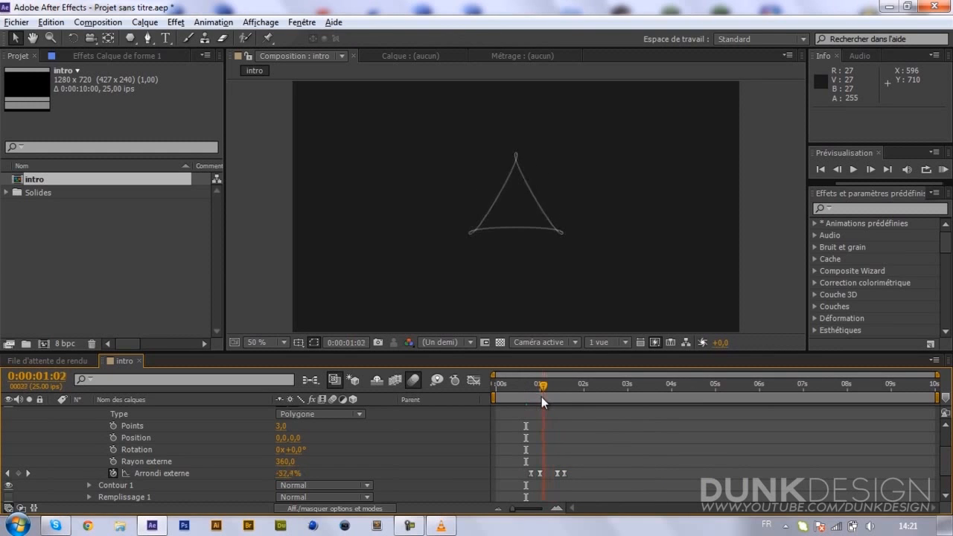
pyautogui.click(541, 397)
# Step: Collapse the properties of Calque de forme 1 and rename the layer "triangle"
pyautogui.scroll(2, 29, 460)
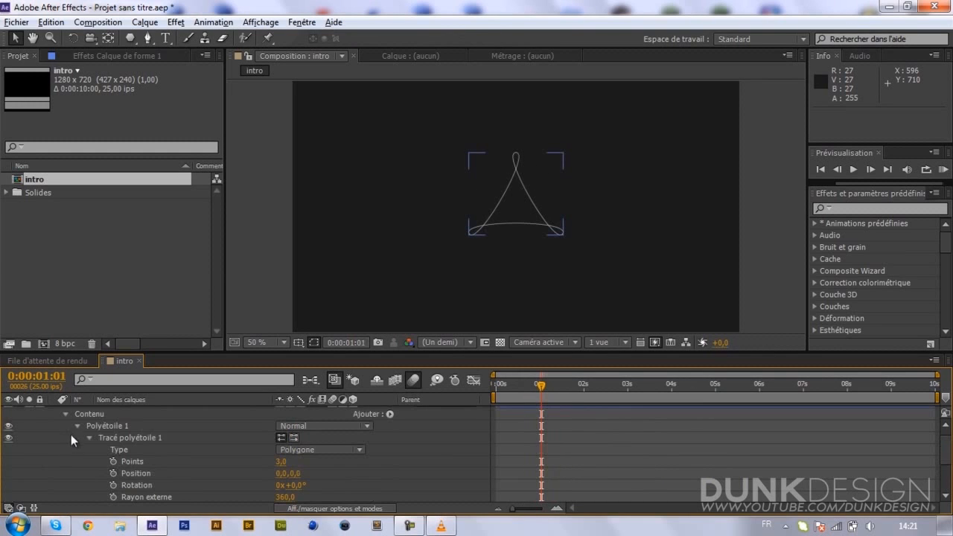
pyautogui.click(68, 414)
pyautogui.click(52, 412)
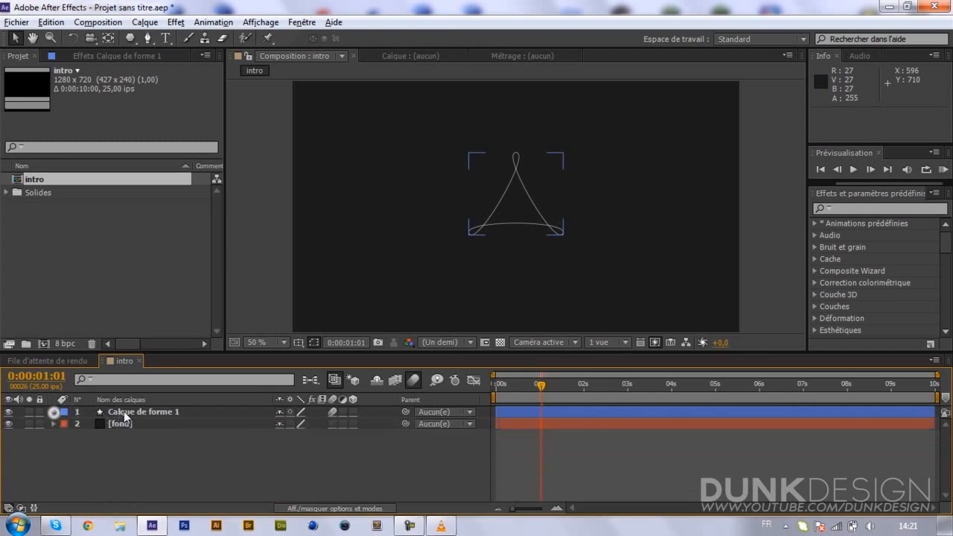
pyautogui.click(125, 413)
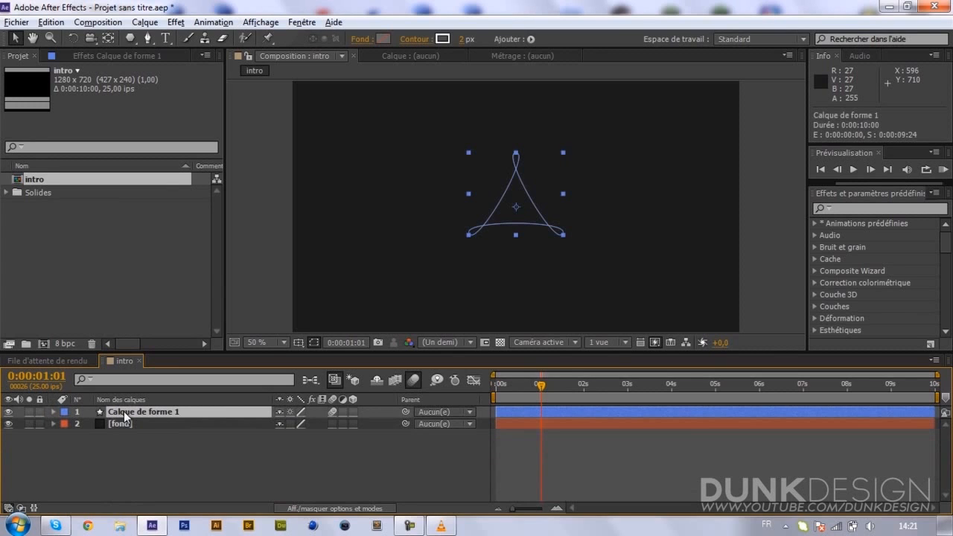
pyautogui.press('Return')
pyautogui.write('triangle')
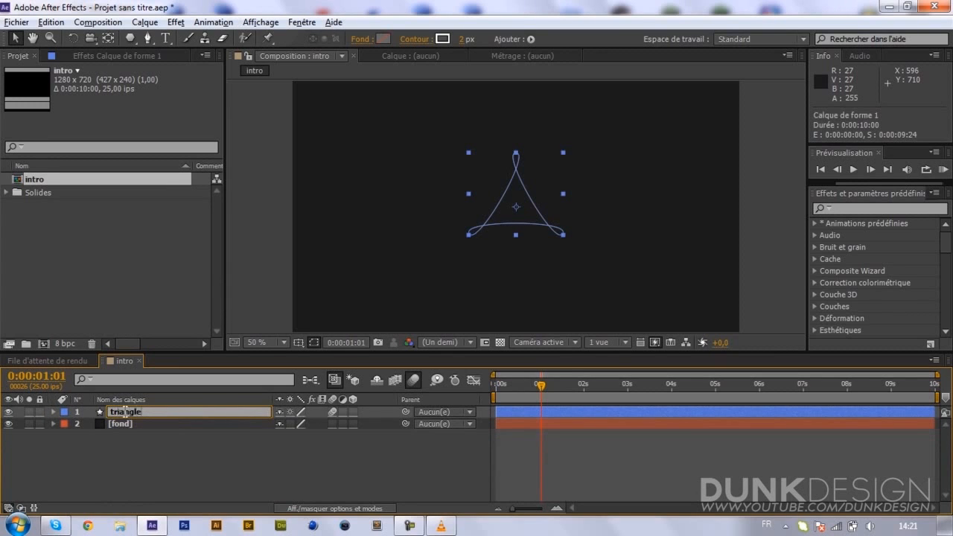
pyautogui.press('Return')
pyautogui.click(143, 469)
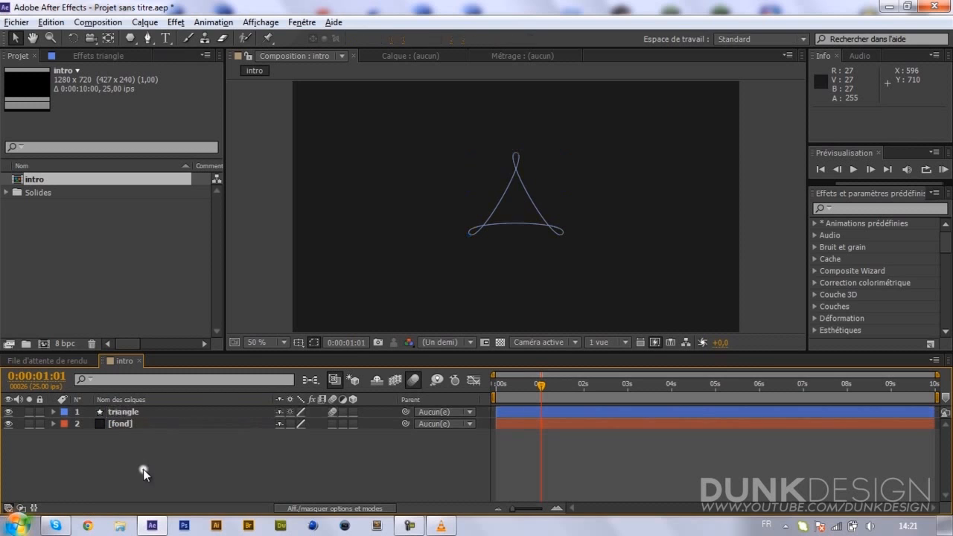
# Step: Create a composition-sized rectangle on a new shape layer, with a 0 px stroke and a light grey CACACA fill
pyautogui.click(132, 38)
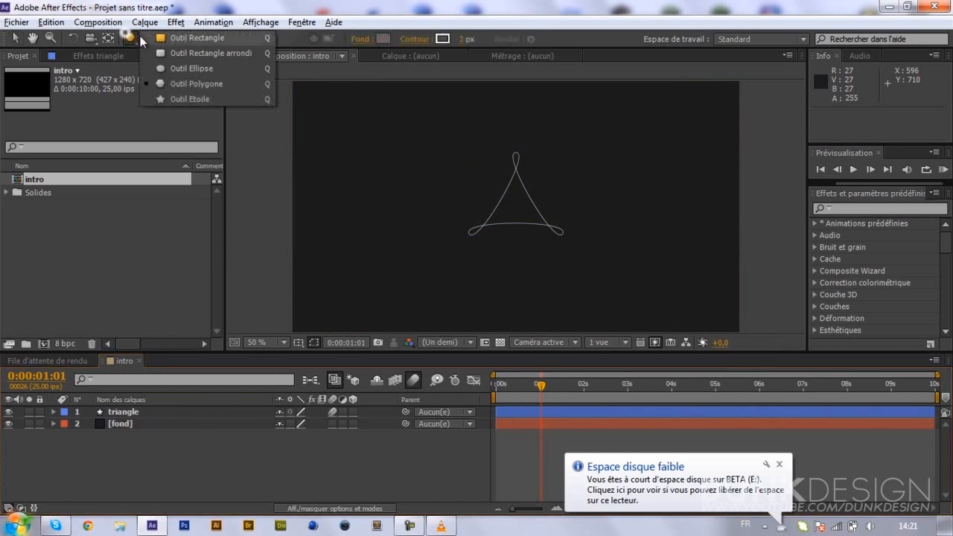
pyautogui.click(473, 42)
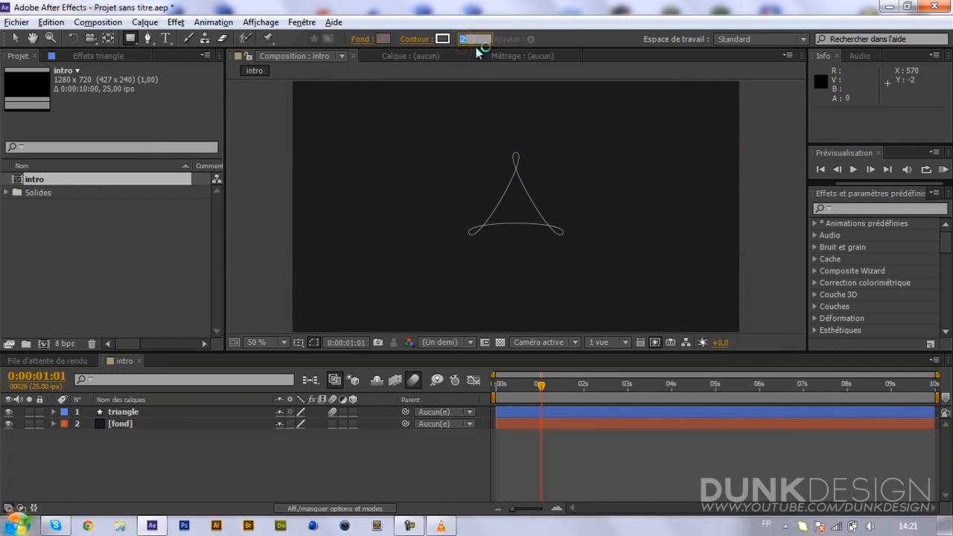
pyautogui.click(381, 38)
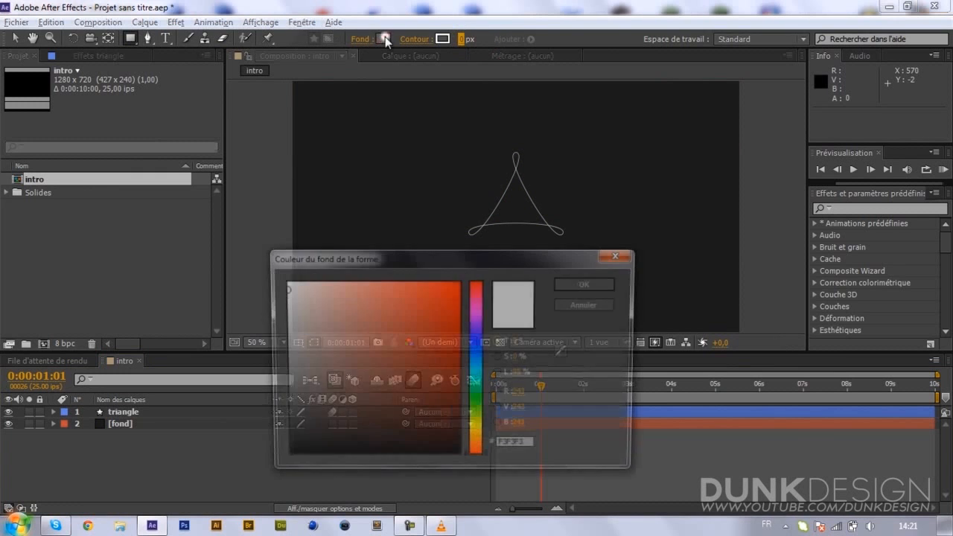
pyautogui.moveTo(328, 302); pyautogui.dragTo(277, 317)
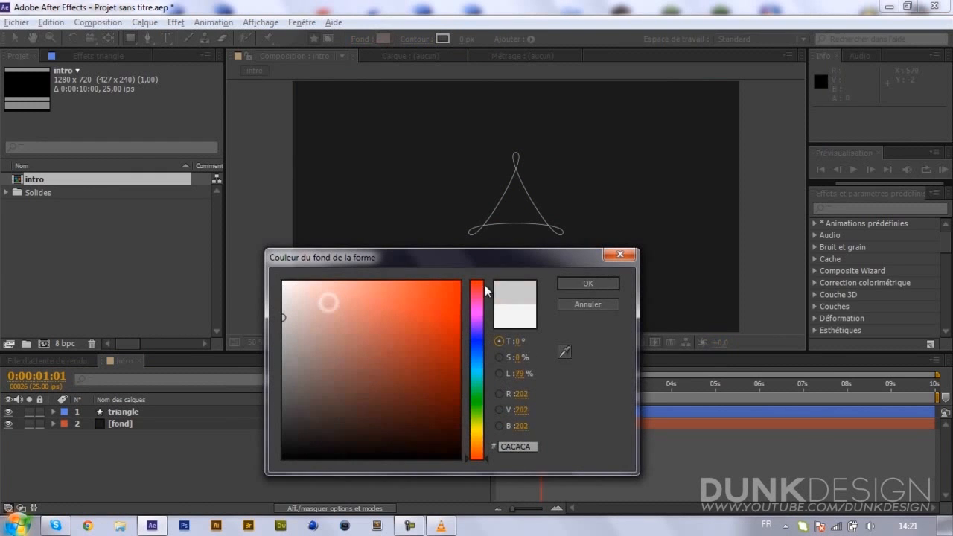
pyautogui.click(571, 283)
pyautogui.doubleClick(130, 38)
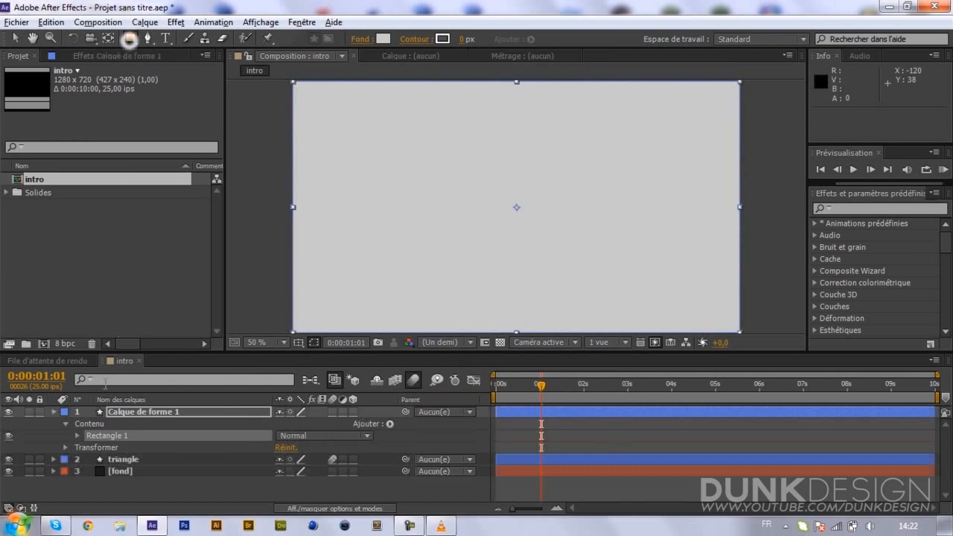
# Step: Set the rectangle's size (Taille) to 720 by 720, reduce it proportionally to 45 by 45, and collapse the layer
pyautogui.click(78, 436)
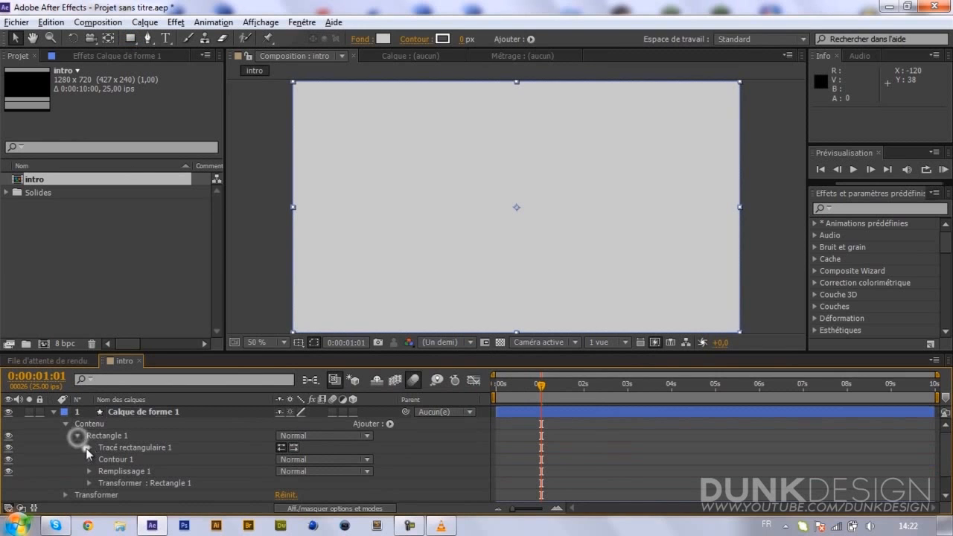
pyautogui.click(87, 448)
pyautogui.click(280, 457)
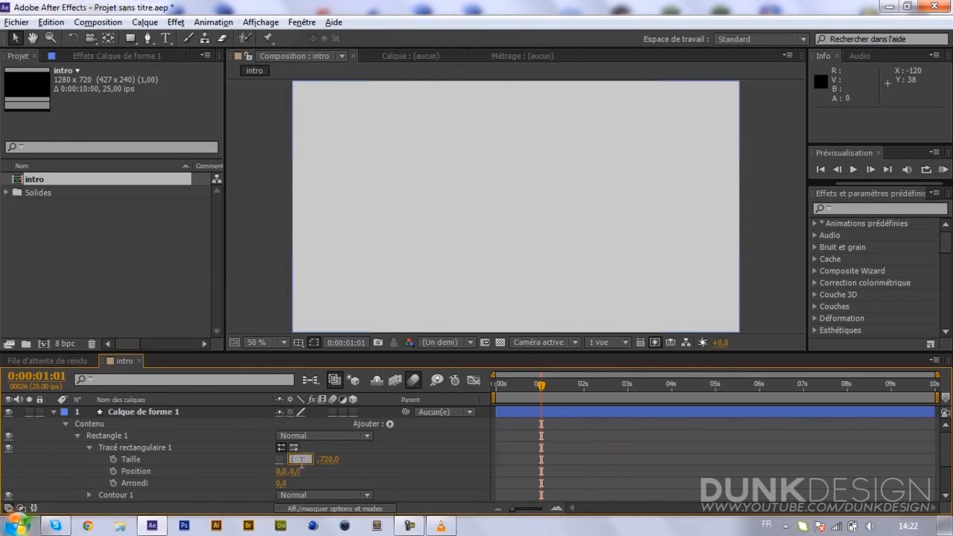
pyautogui.write('720')
pyautogui.press('Return')
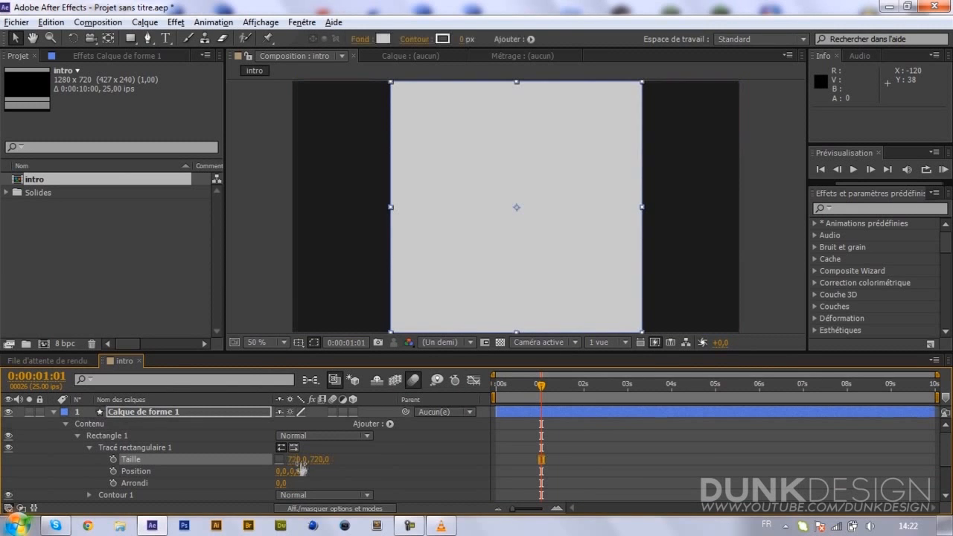
pyautogui.moveTo(283, 460); pyautogui.dragTo(220, 492)
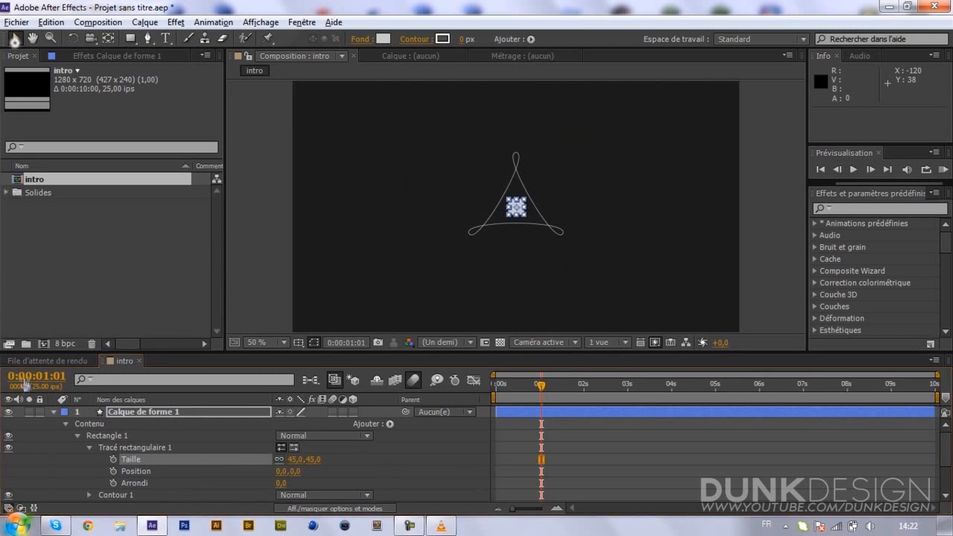
pyautogui.click(52, 411)
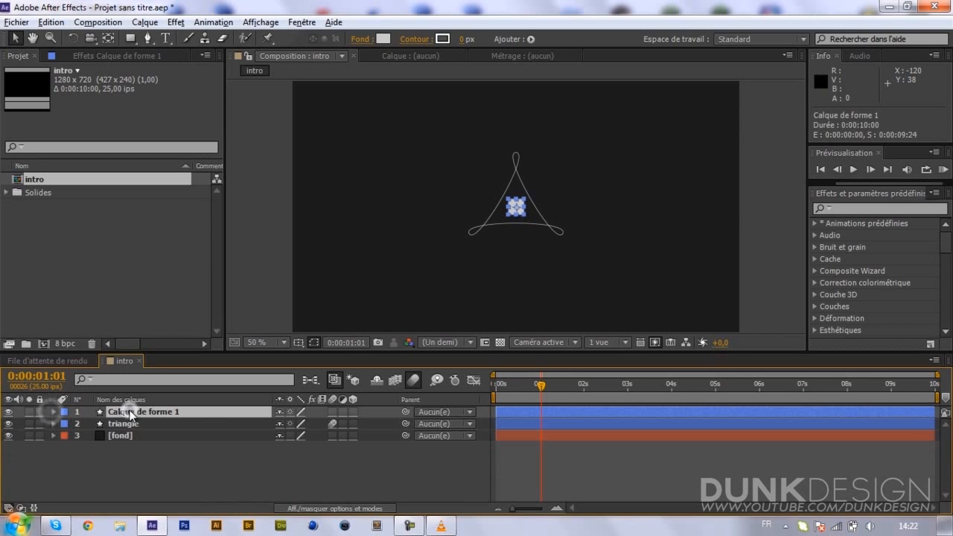
# Step: Rename the square's shape layer, Calque de forme 1, as "carre"
pyautogui.press('Return')
pyautogui.write('car')
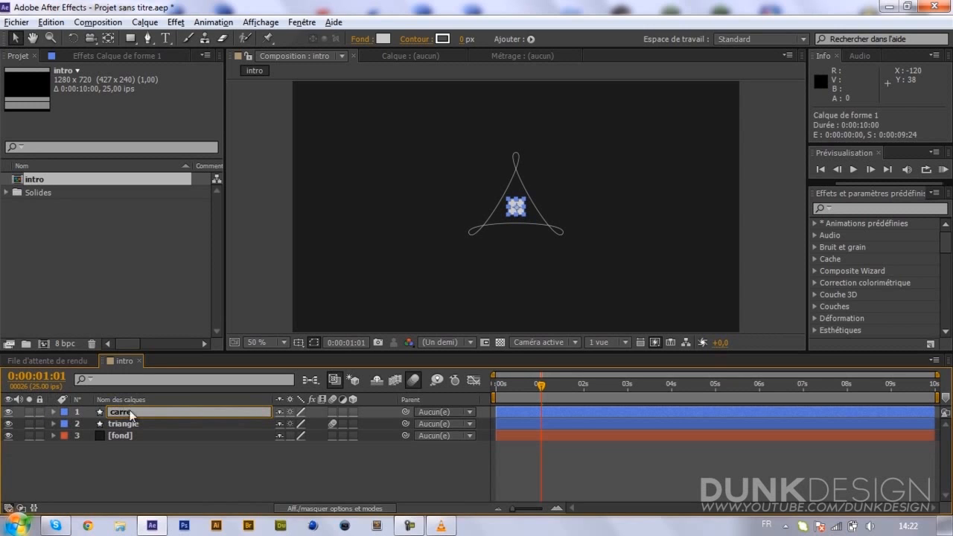
pyautogui.write('re')
pyautogui.press('Return')
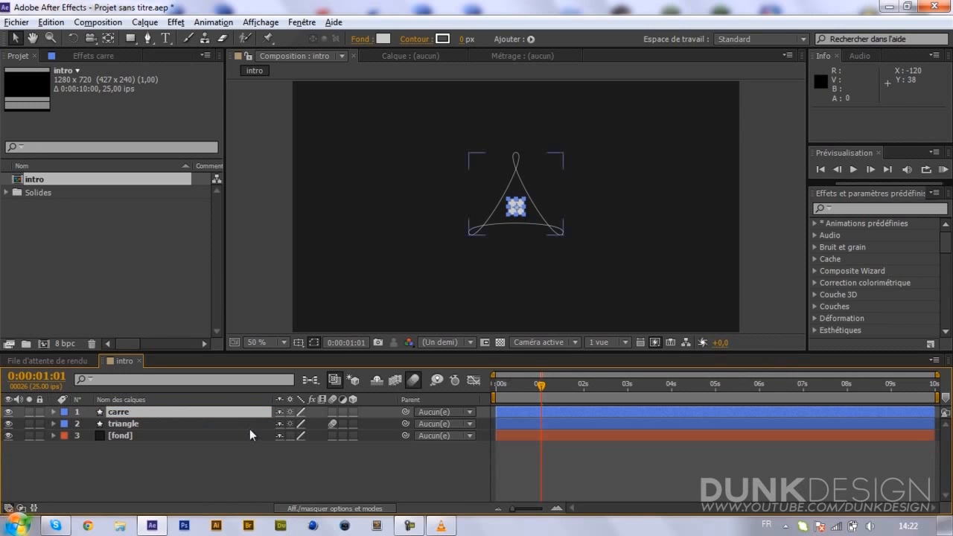
# Step: Keyframe carre's Position and Opacité from 640,360 at 0% at 0:00:01:01 to 822,360 at 100% at 0:00:01:11
pyautogui.press('p')
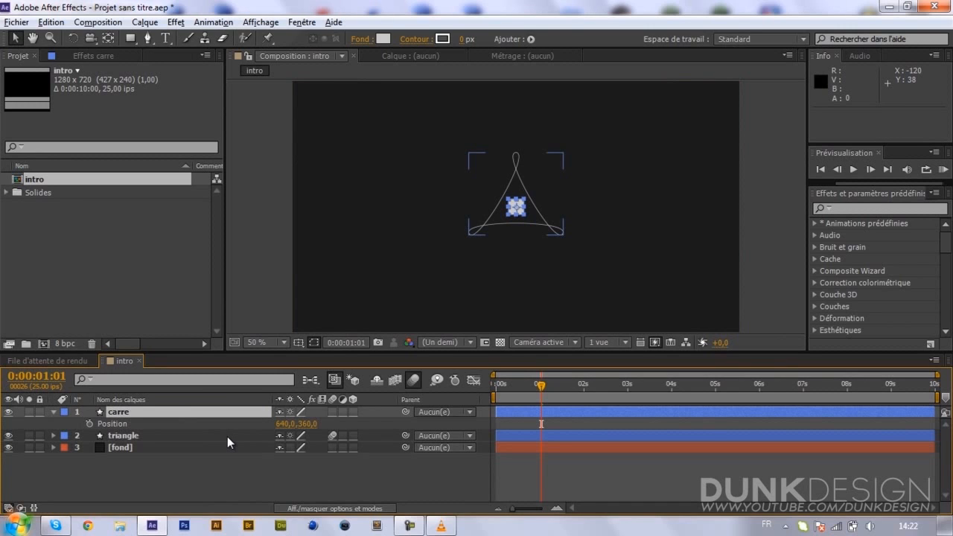
pyautogui.hotkey('shift', 't')
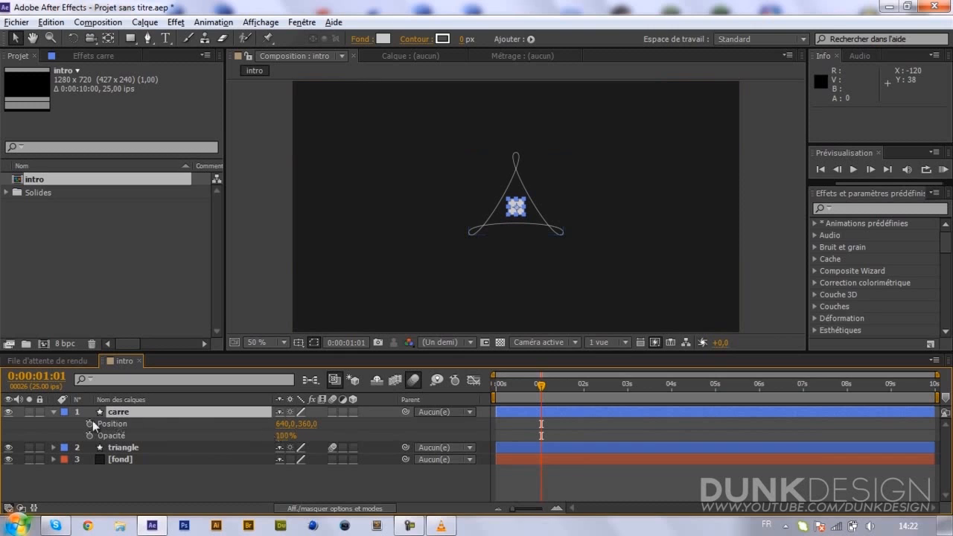
pyautogui.click(90, 423)
pyautogui.click(91, 436)
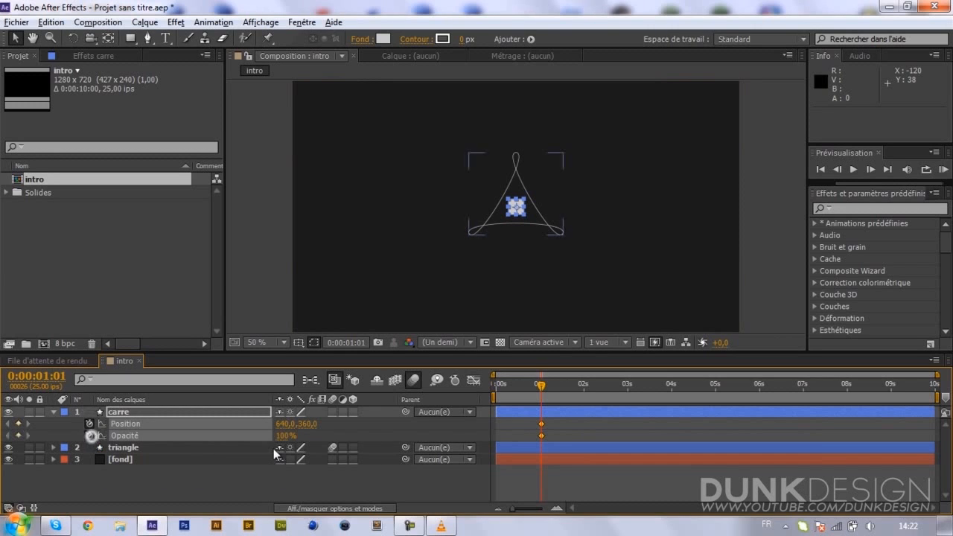
pyautogui.moveTo(281, 435); pyautogui.dragTo(63, 461)
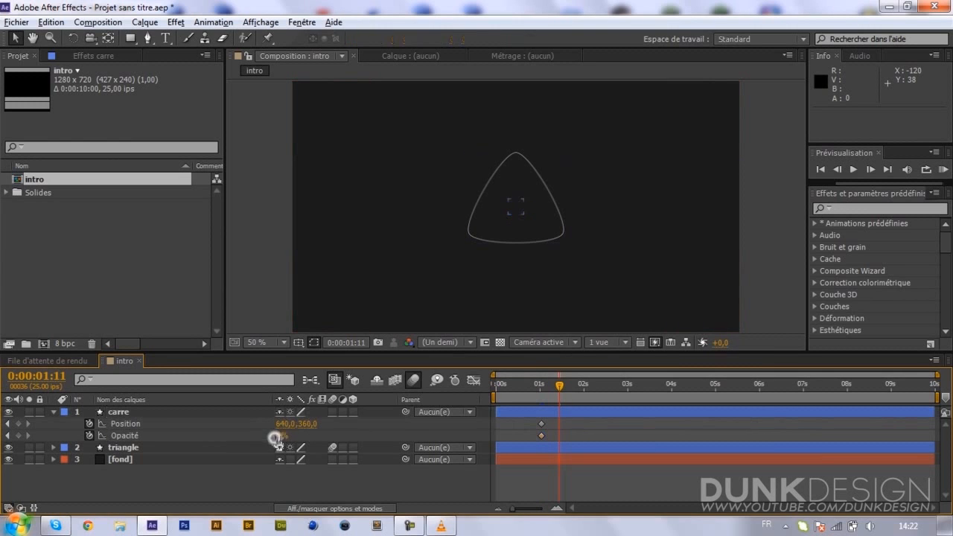
pyautogui.moveTo(273, 435); pyautogui.dragTo(536, 424)
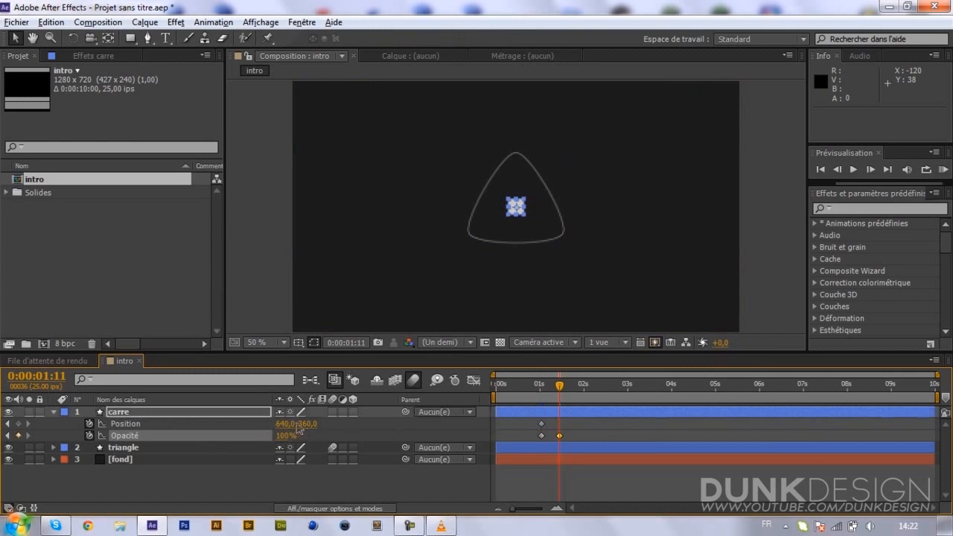
pyautogui.moveTo(291, 424); pyautogui.dragTo(411, 423)
# Step: Enable motion blur on carre and apply Lissage de vitesse to all its Position and Opacité keyframes
pyautogui.moveTo(574, 419); pyautogui.dragTo(526, 439)
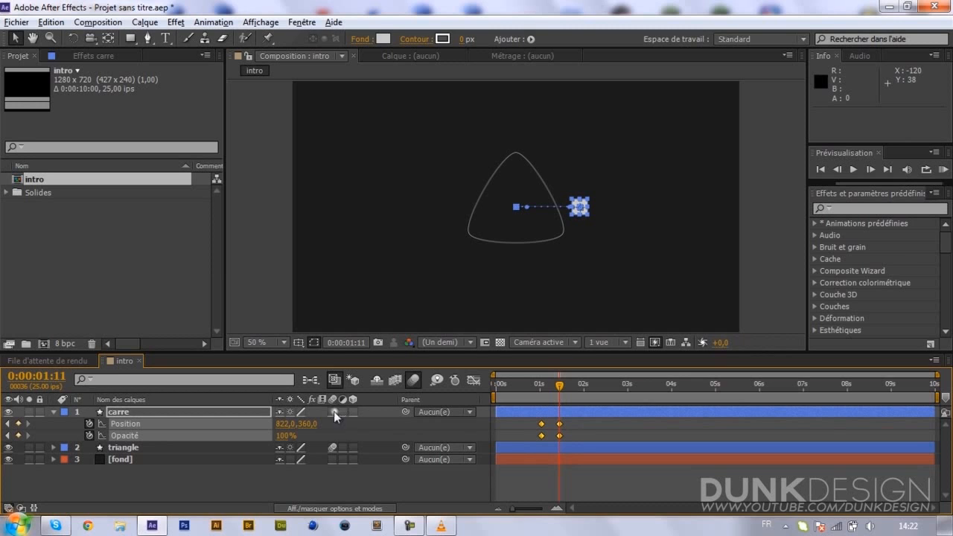
pyautogui.rightClick(559, 434)
pyautogui.moveTo(574, 430)
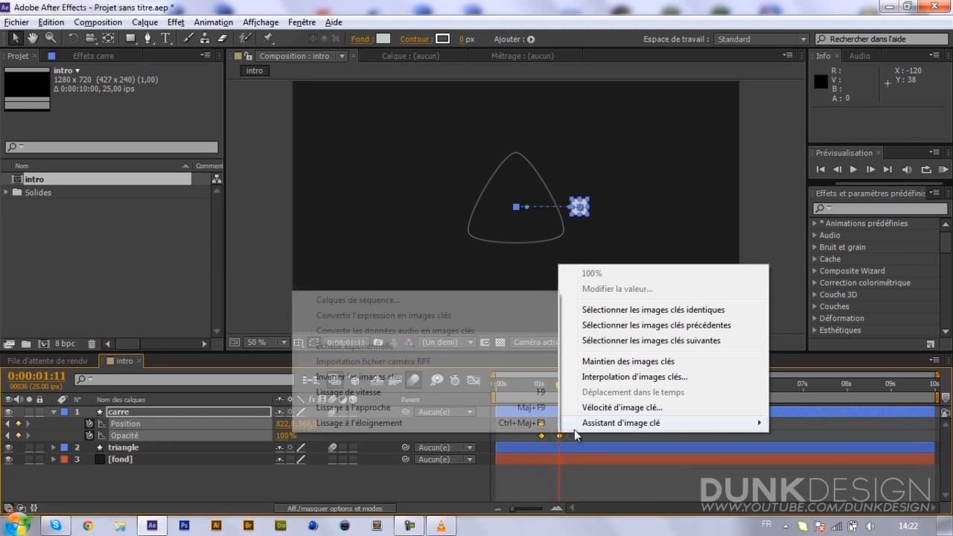
pyautogui.click(442, 394)
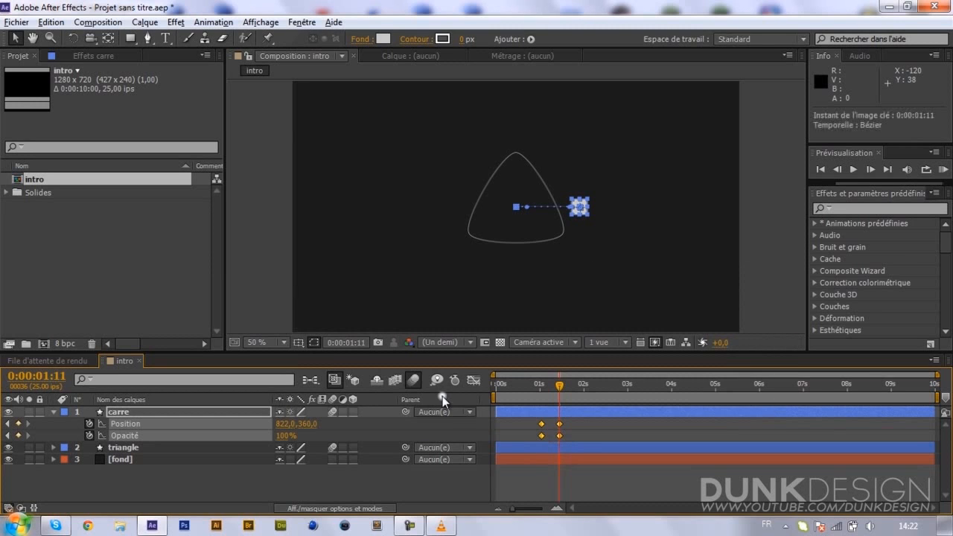
# Step: Scrub through the square's movement between 0:00:01:01 and 0:00:01:12, and collapse the carre layer
pyautogui.click(542, 392)
pyautogui.moveTo(549, 394); pyautogui.dragTo(550, 395)
pyautogui.click(576, 437)
pyautogui.click(764, 255)
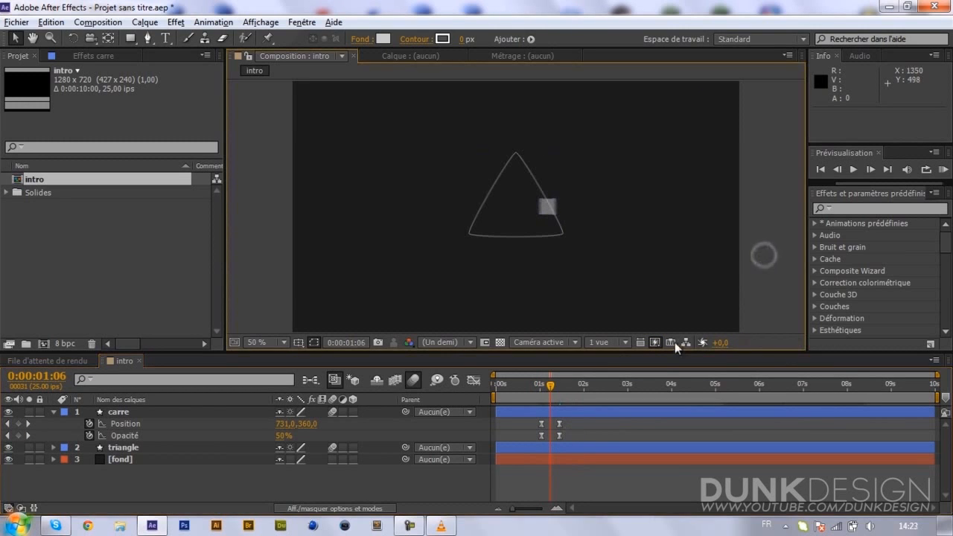
pyautogui.click(561, 388)
pyautogui.click(590, 418)
pyautogui.click(54, 412)
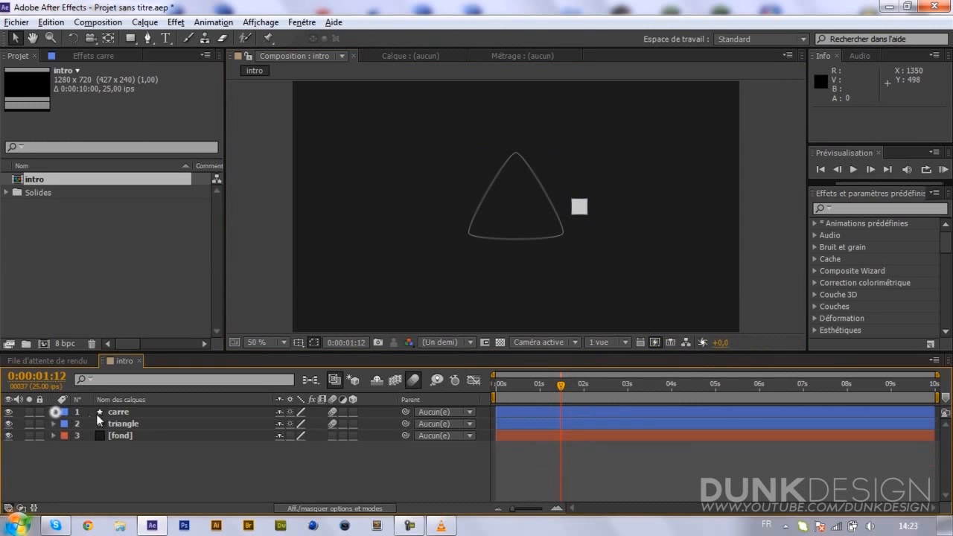
# Step: Duplicate the carre layer, reveal the copy's Position, and move the current time to its keyframe at 0:00:01:11
pyautogui.click(111, 414)
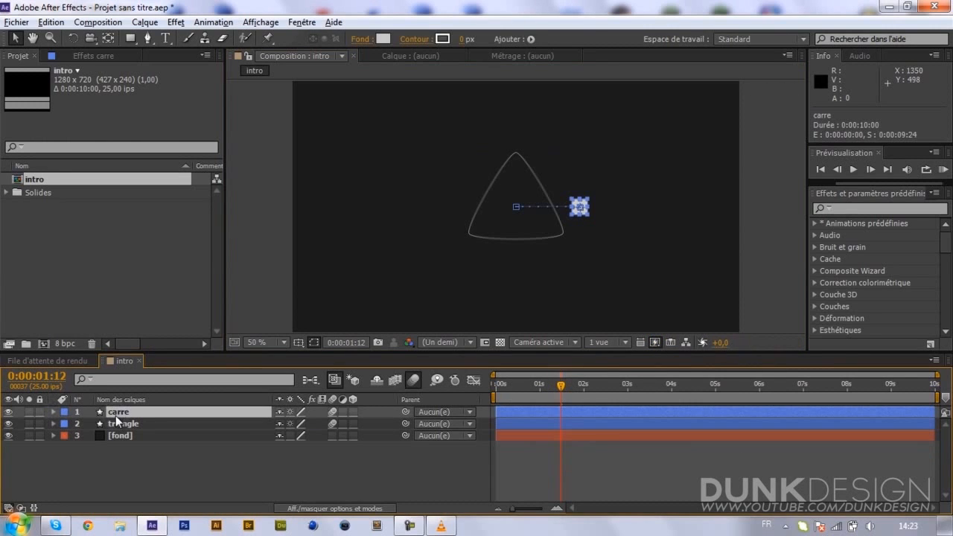
pyautogui.hotkey('ctrl', 'd')
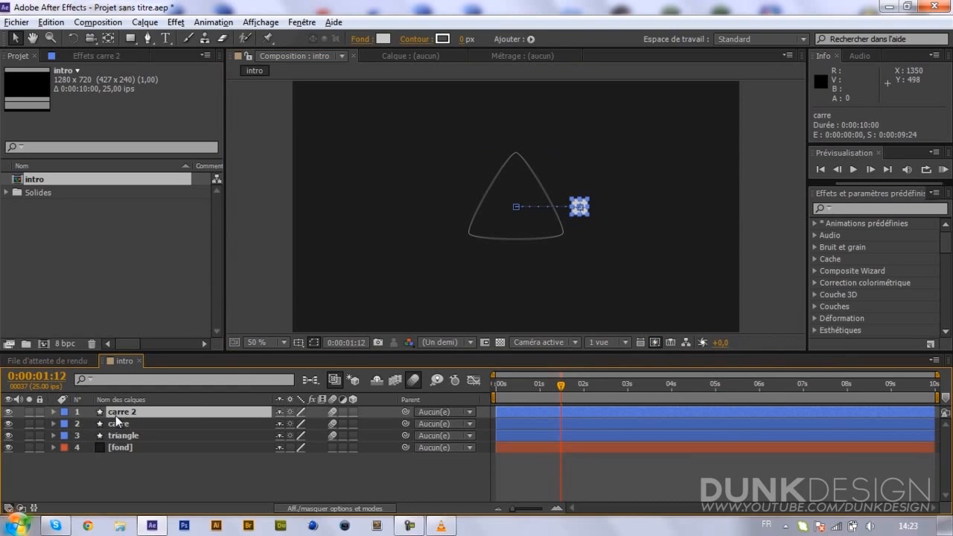
pyautogui.press('p')
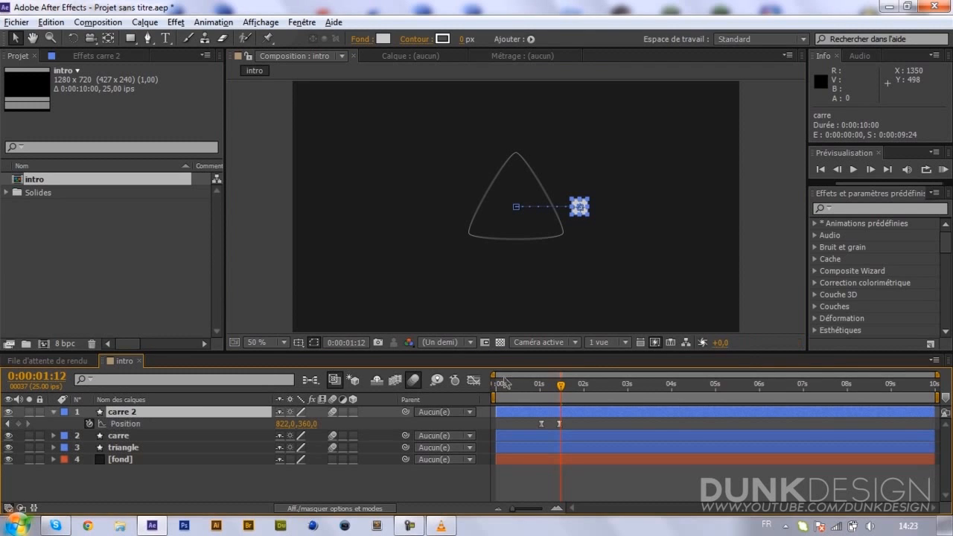
pyautogui.press('pageup')
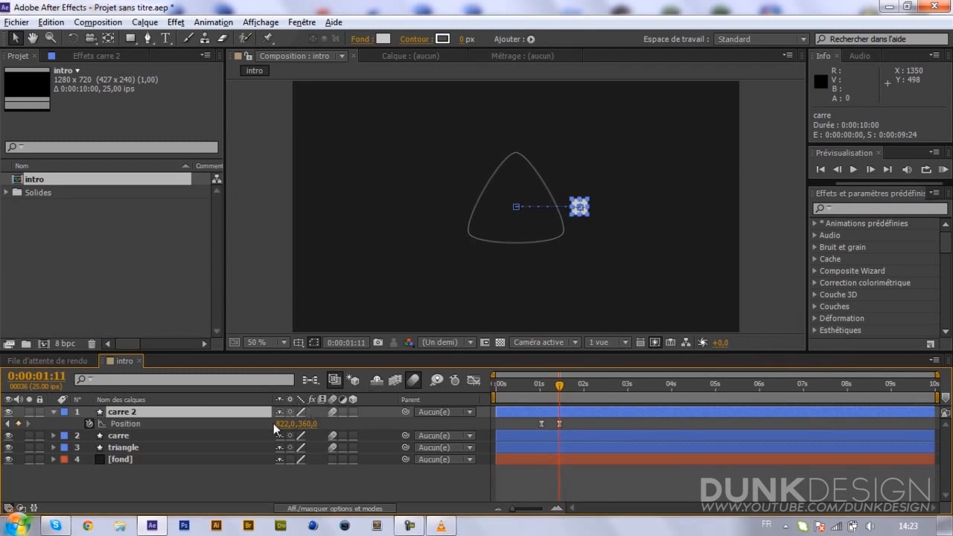
# Step: Set carre 2's Position keyframe at 0:00:01:11 to 457,360, opposite the first square, and deselect the layer
pyautogui.moveTo(281, 424); pyautogui.dragTo(143, 436)
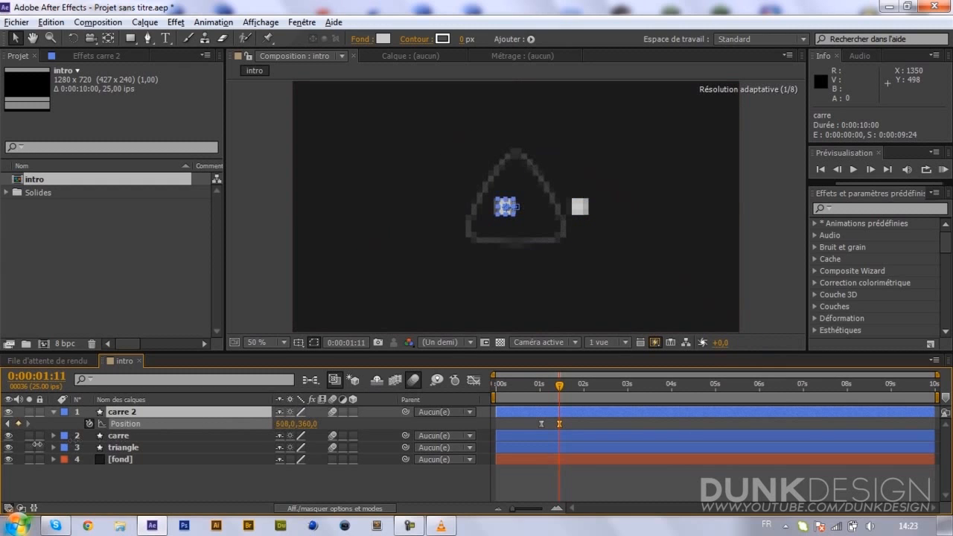
pyautogui.moveTo(296, 424); pyautogui.dragTo(250, 426)
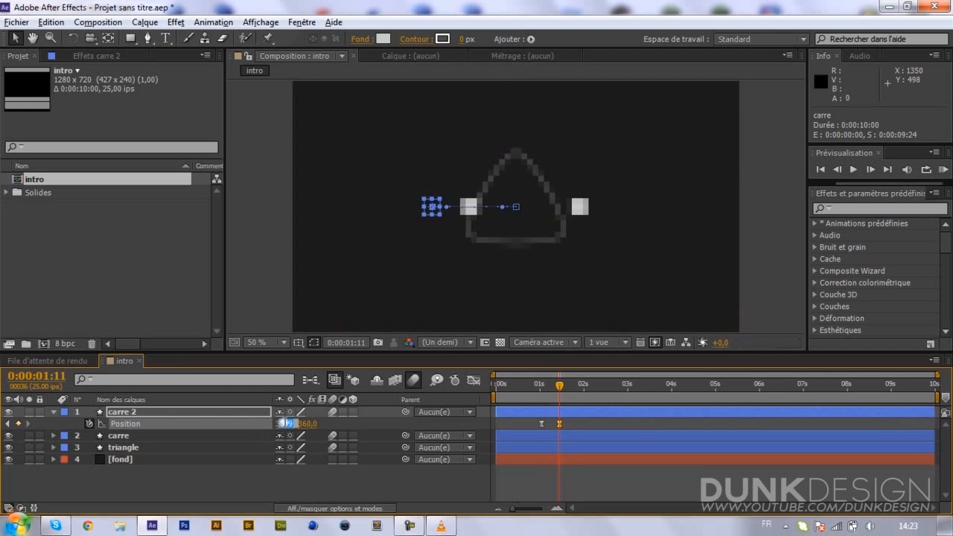
pyautogui.click(285, 424)
pyautogui.hotkey('shift', 'Up')
pyautogui.hotkey('shift', 'Up')
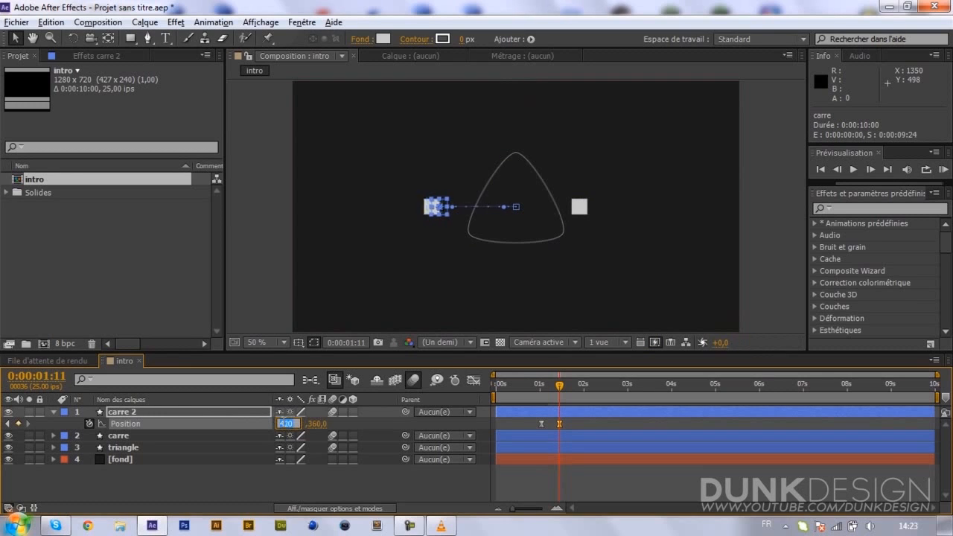
pyautogui.hotkey('shift', 'Up')
pyautogui.hotkey('shift', 'Up')
pyautogui.hotkey('shift', 'Up')
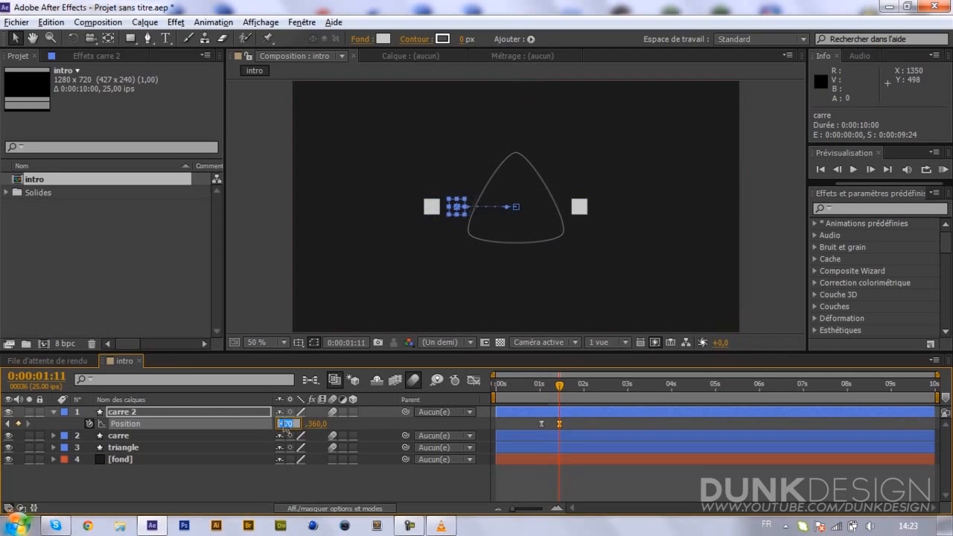
pyautogui.hotkey('shift', 'Down')
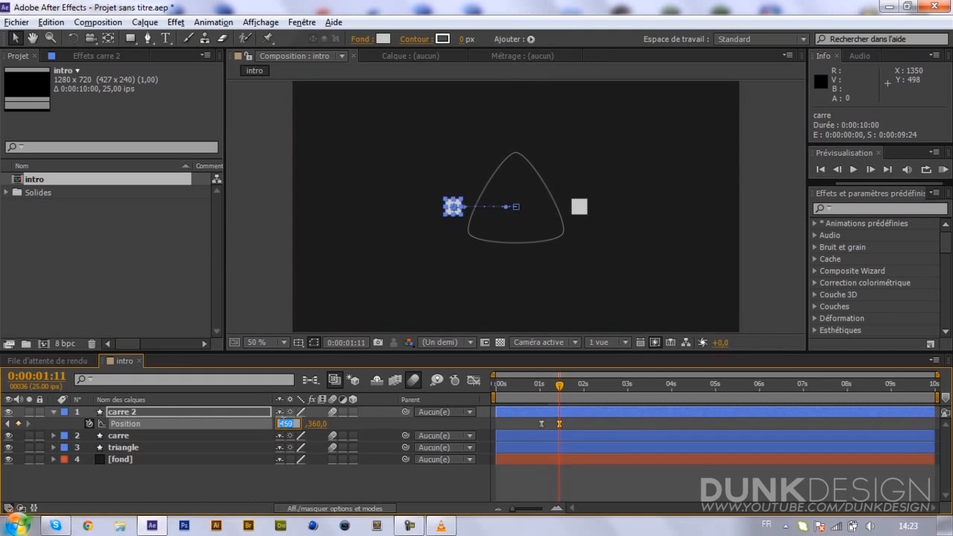
pyautogui.press('Return')
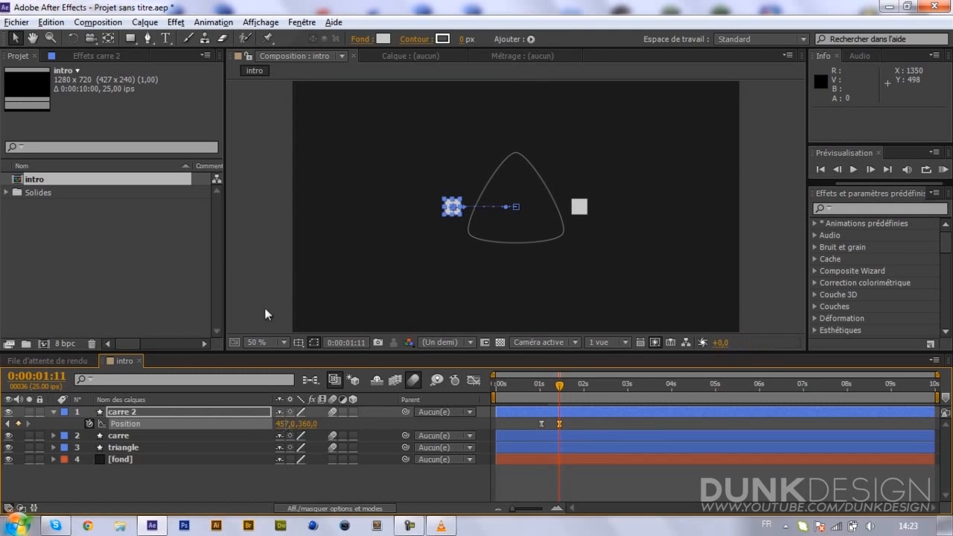
pyautogui.click(254, 254)
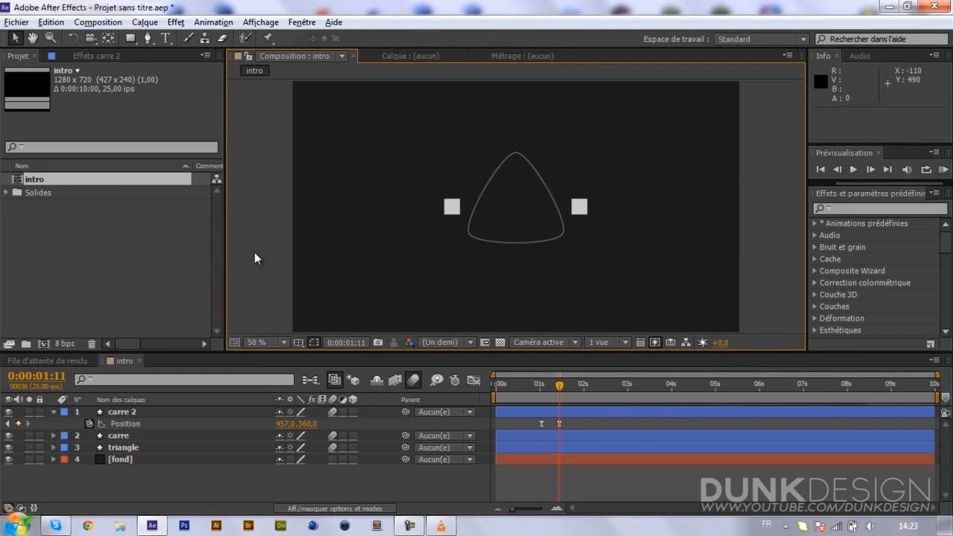
# Step: Switch to VLC to examine the circle and squares in Preview.mp4, and return to After Effects
pyautogui.click(442, 523)
pyautogui.moveTo(276, 471); pyautogui.dragTo(326, 470)
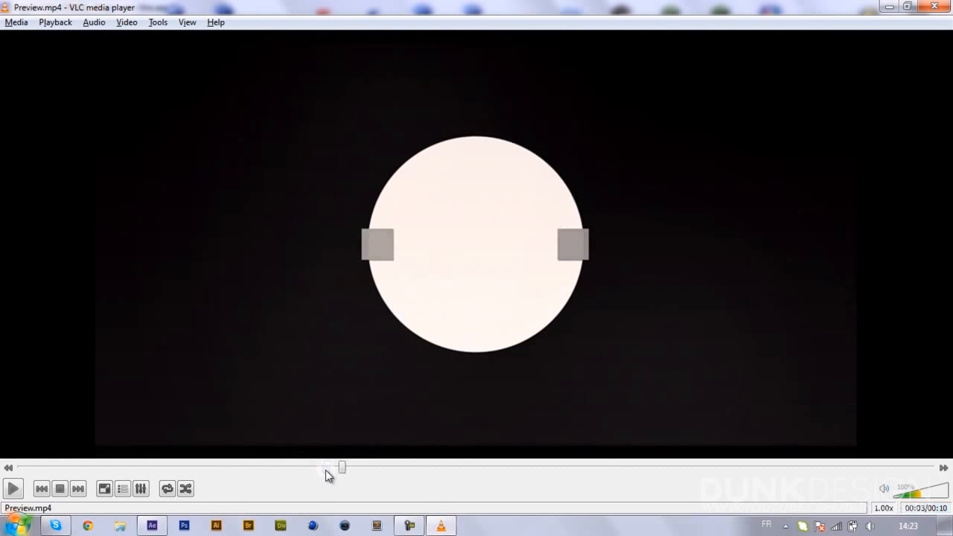
pyautogui.click(152, 526)
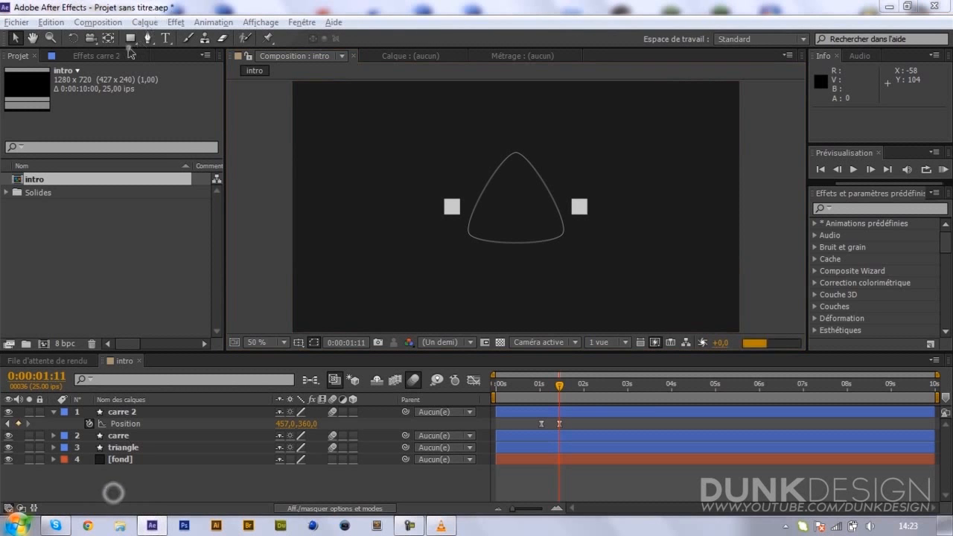
# Step: Create a composition-sized ellipse on a new shape layer with a white fill
pyautogui.moveTo(129, 38); pyautogui.dragTo(165, 70)
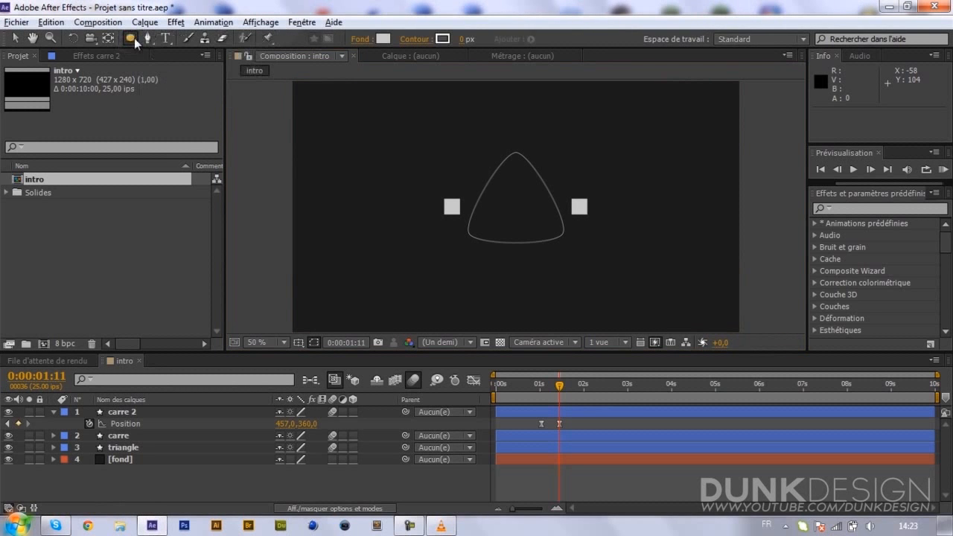
pyautogui.doubleClick(134, 38)
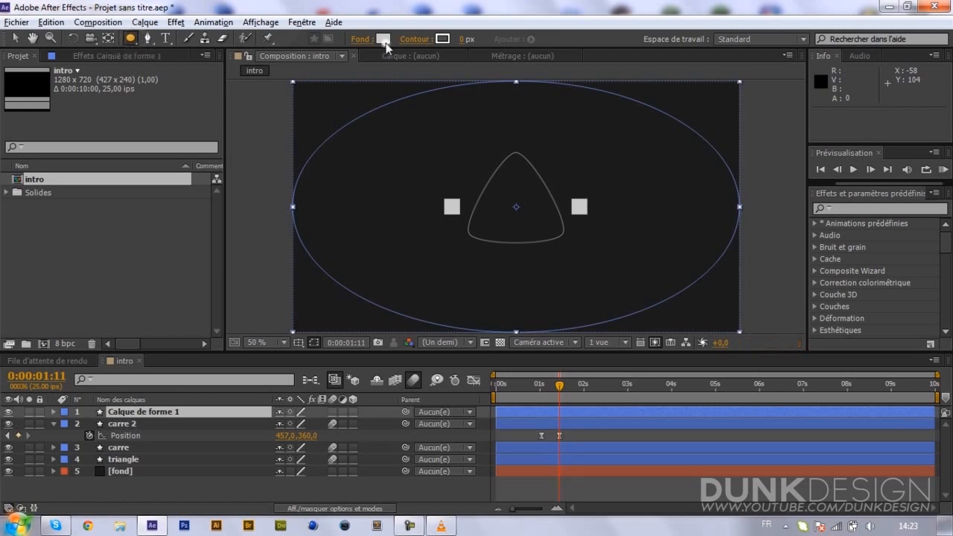
pyautogui.click(383, 39)
pyautogui.moveTo(356, 332); pyautogui.dragTo(256, 231)
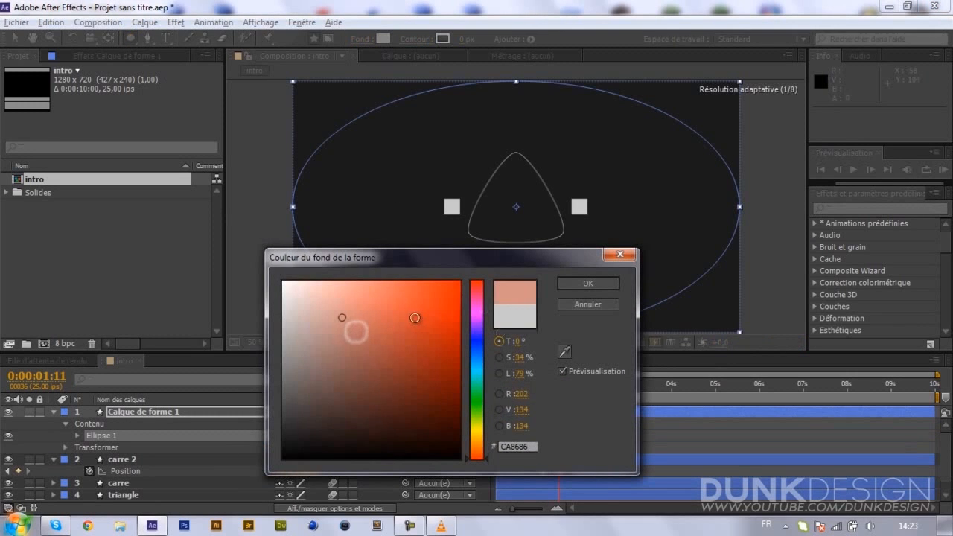
pyautogui.moveTo(343, 298); pyautogui.dragTo(257, 251)
pyautogui.click(604, 284)
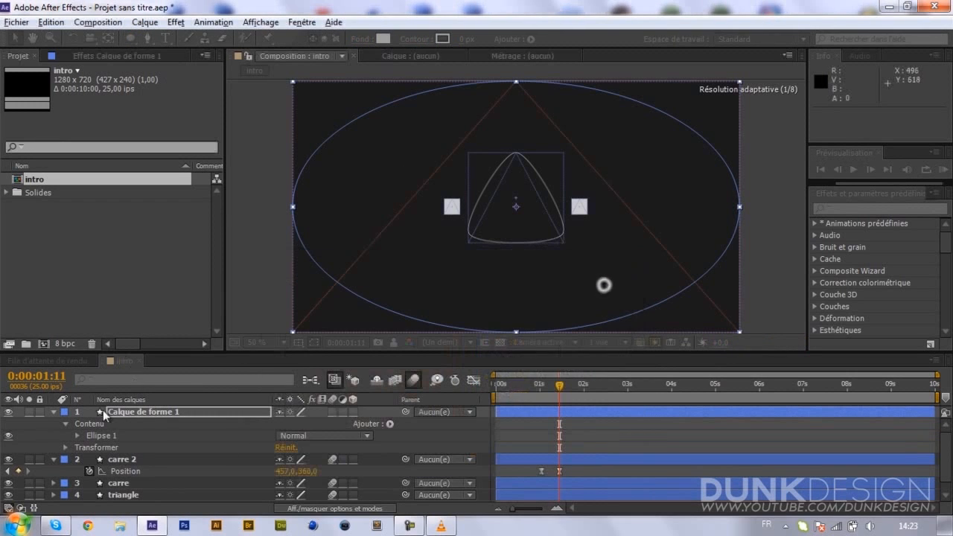
# Step: Set the ellipse's size (Taille) to 720 by 720 and reduce it proportionally to 343 by 343
pyautogui.click(76, 435)
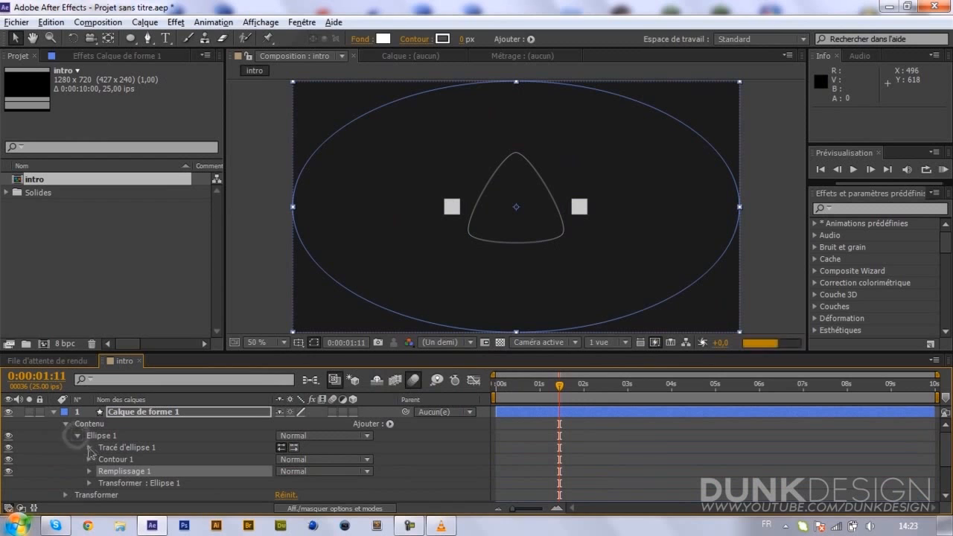
pyautogui.click(89, 448)
pyautogui.click(298, 459)
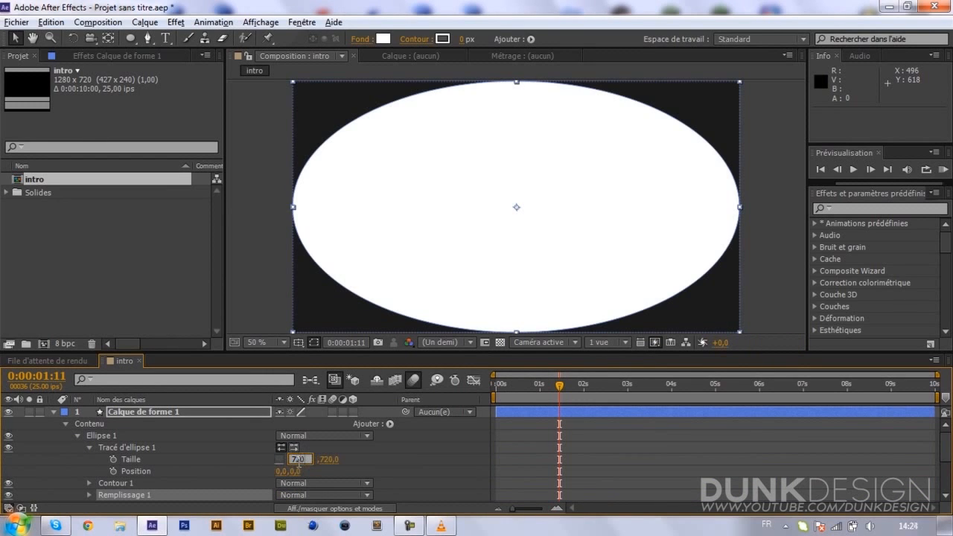
pyautogui.press('Return')
pyautogui.click(279, 459)
pyautogui.moveTo(297, 459); pyautogui.dragTo(180, 471)
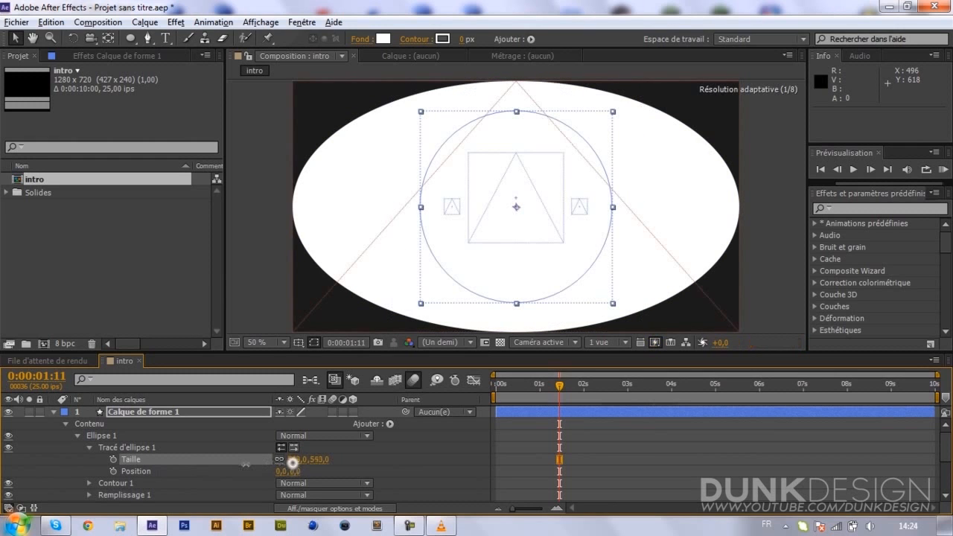
pyautogui.moveTo(294, 458); pyautogui.dragTo(168, 481)
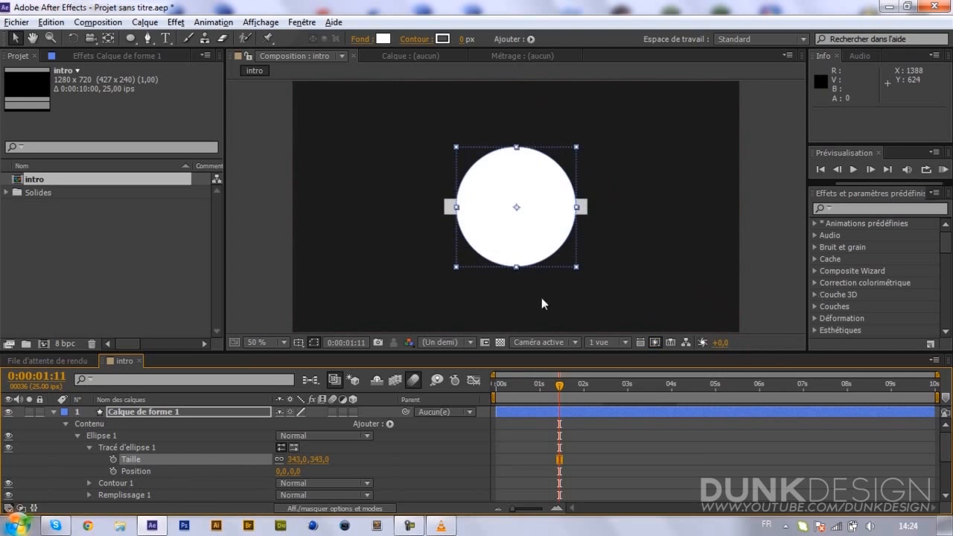
# Step: Collapse the circle's layer, Calque de forme 1, and place it between the carre and triangle layers
pyautogui.click(55, 411)
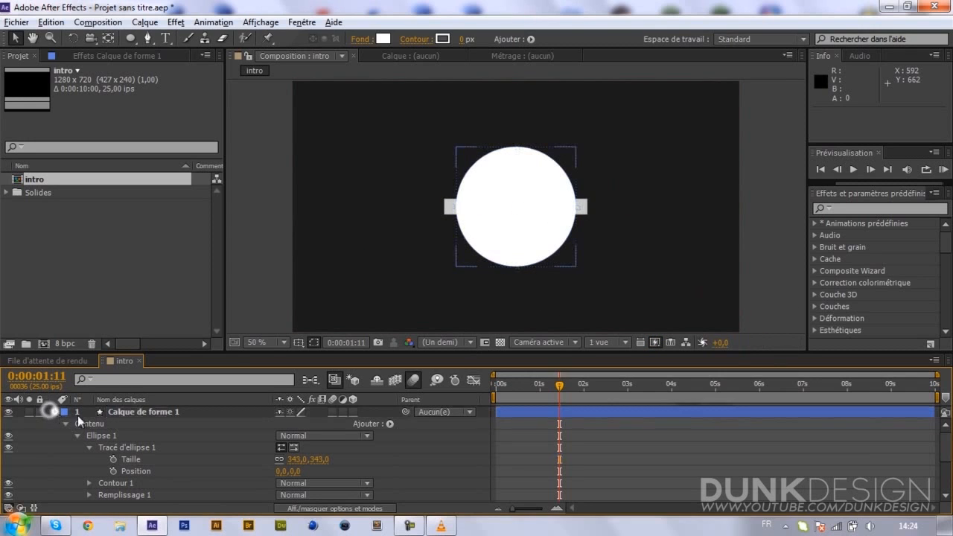
pyautogui.moveTo(122, 413); pyautogui.dragTo(124, 454)
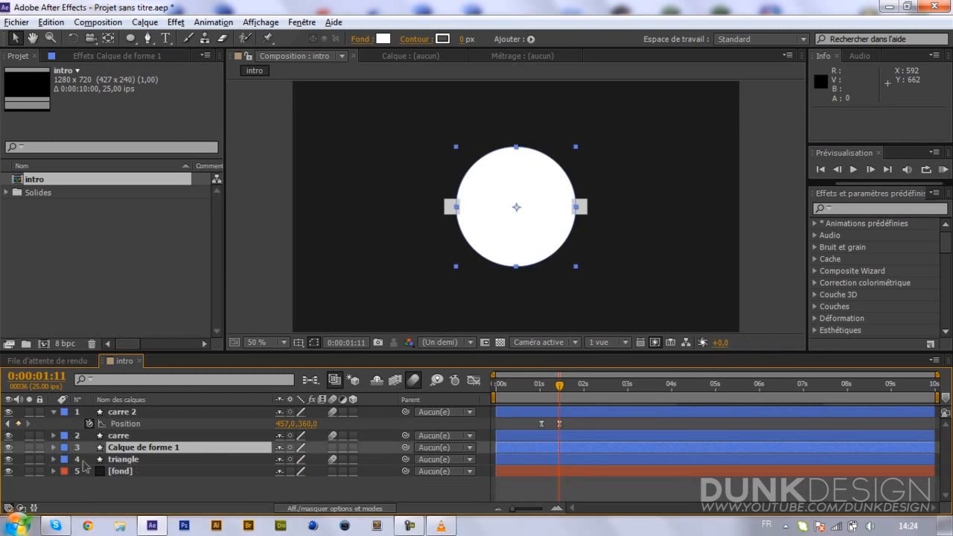
# Step: Enlarge the circle's ellipse path proportionally to a size (Taille) of 364 by 364
pyautogui.click(55, 447)
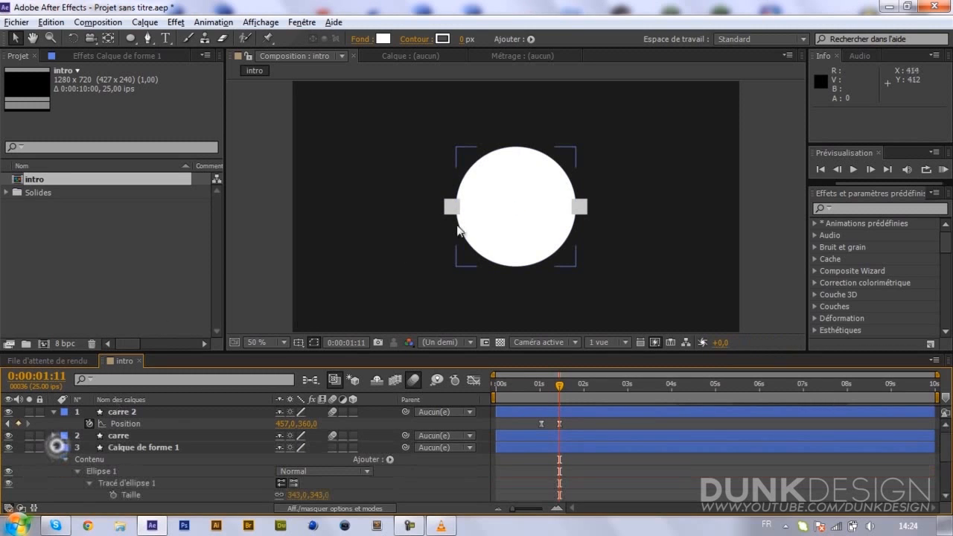
pyautogui.scroll(-2, 155, 451)
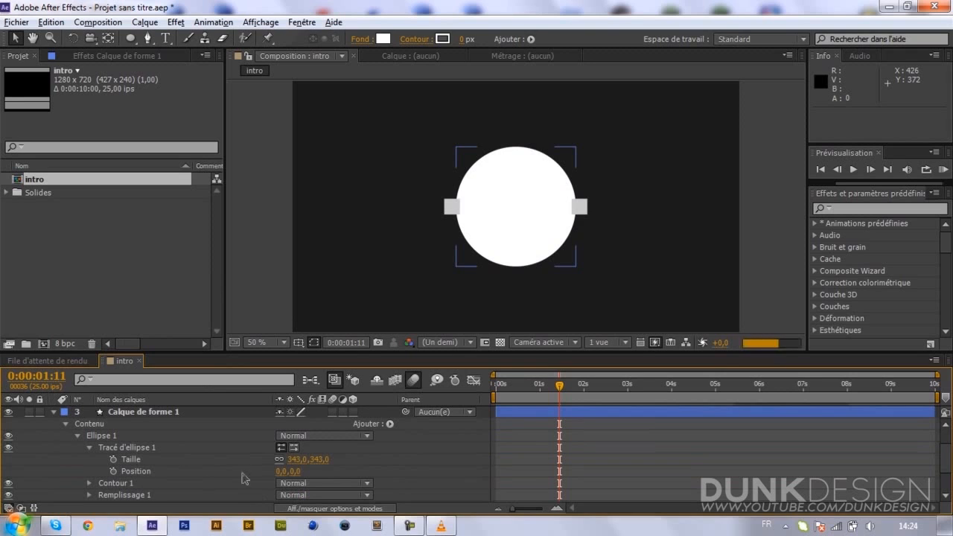
pyautogui.moveTo(293, 459); pyautogui.dragTo(299, 459)
pyautogui.click(298, 460)
pyautogui.press('Up')
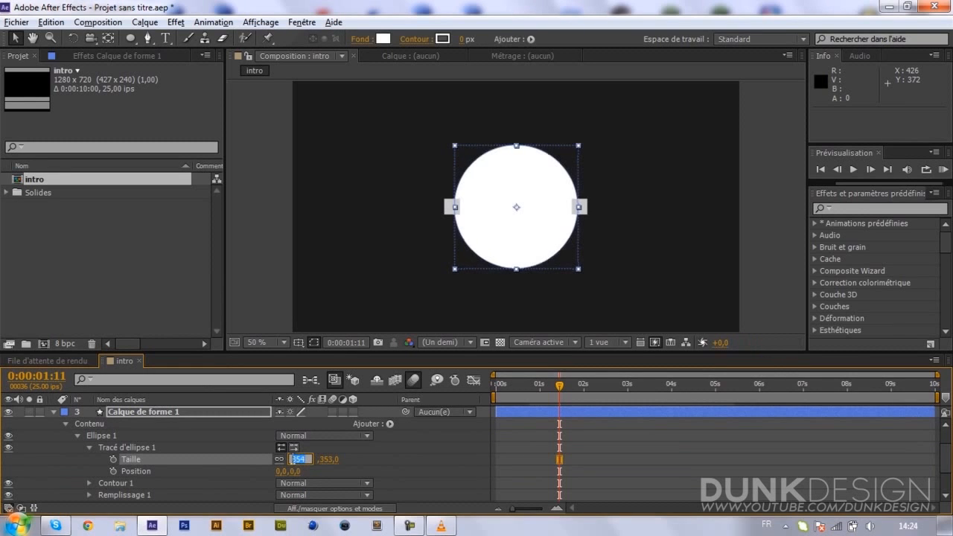
pyautogui.press('Up')
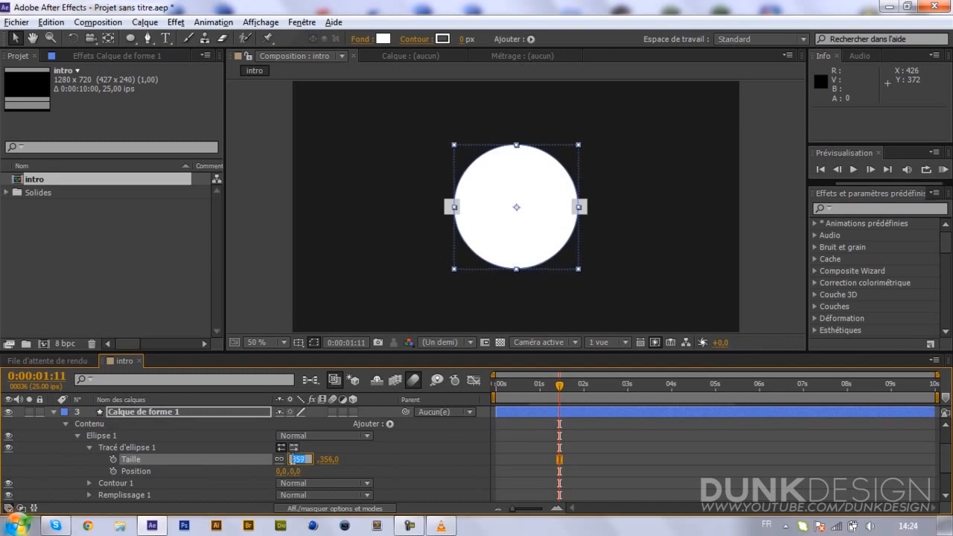
pyautogui.press('Up')
pyautogui.press('Up')
pyautogui.press('Up')
pyautogui.press('Up')
pyautogui.press('Up')
pyautogui.press('Up')
pyautogui.press('Up')
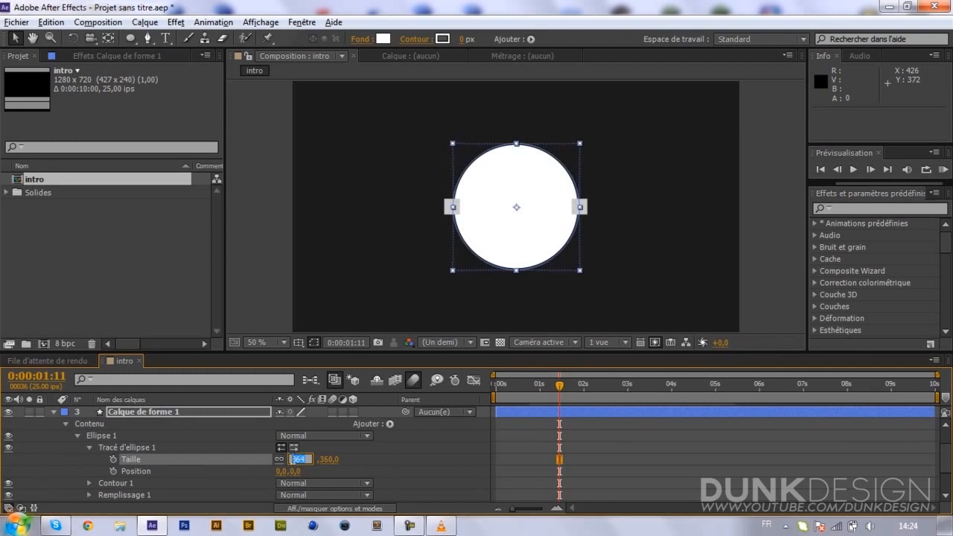
pyautogui.press('Return')
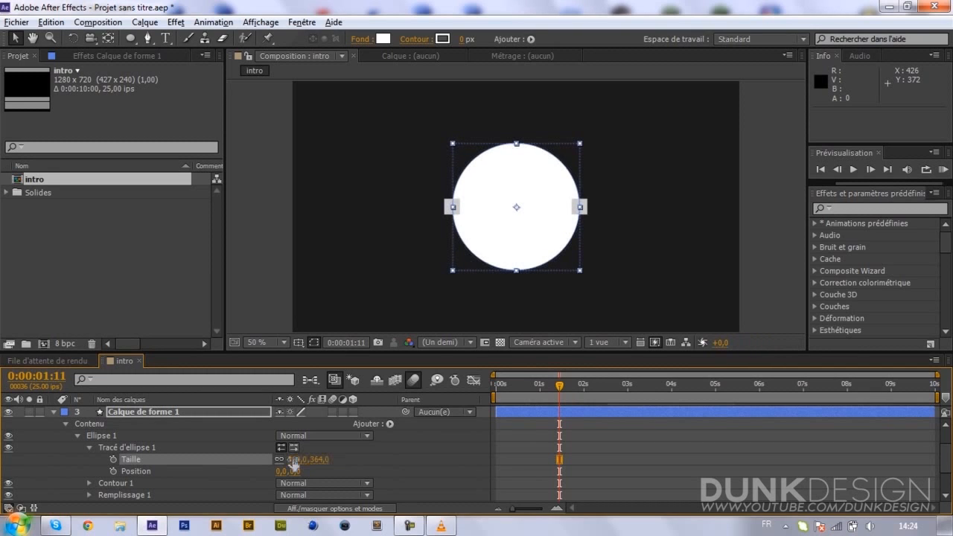
pyautogui.click(272, 343)
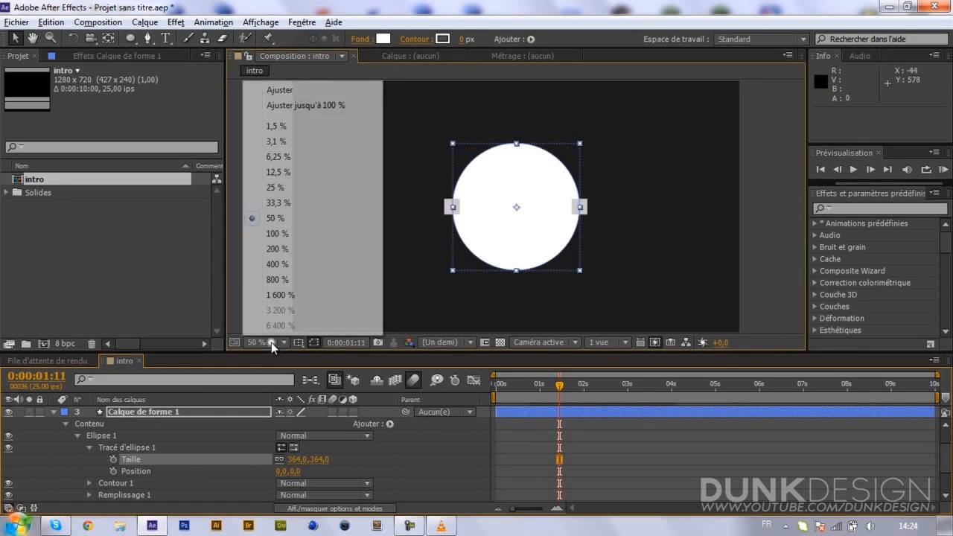
pyautogui.click(228, 315)
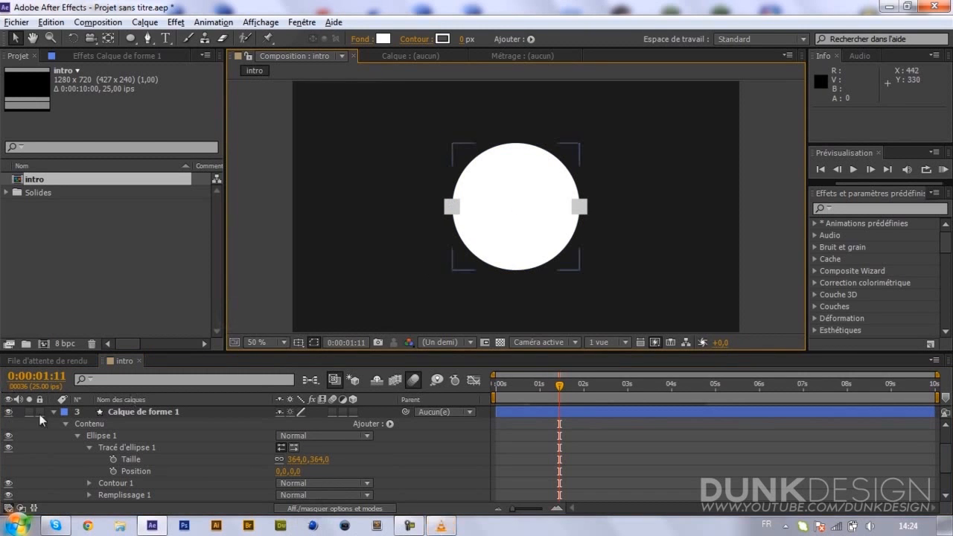
# Step: Switch to VLC to examine how the circle is revealed in Preview.mp4, and return to After Effects
pyautogui.click(442, 526)
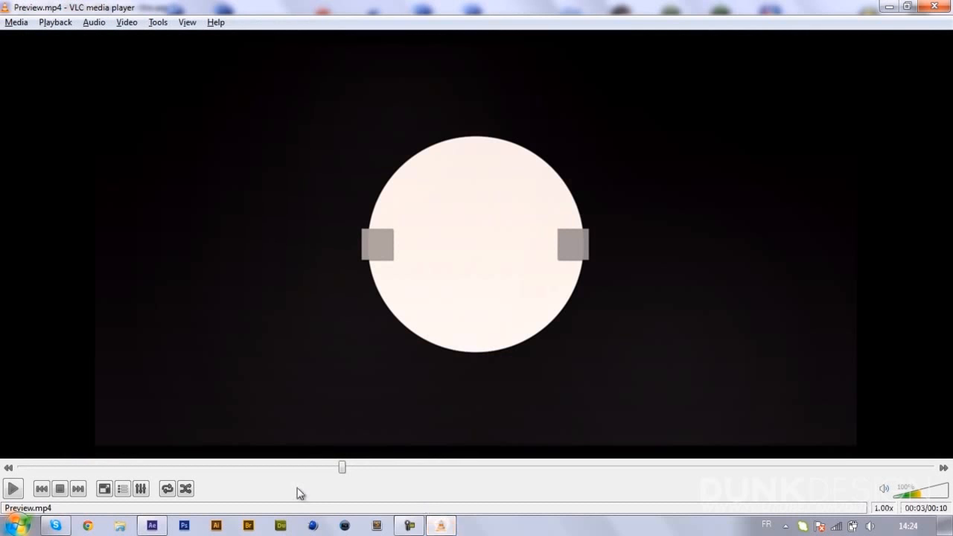
pyautogui.click(307, 467)
pyautogui.click(284, 467)
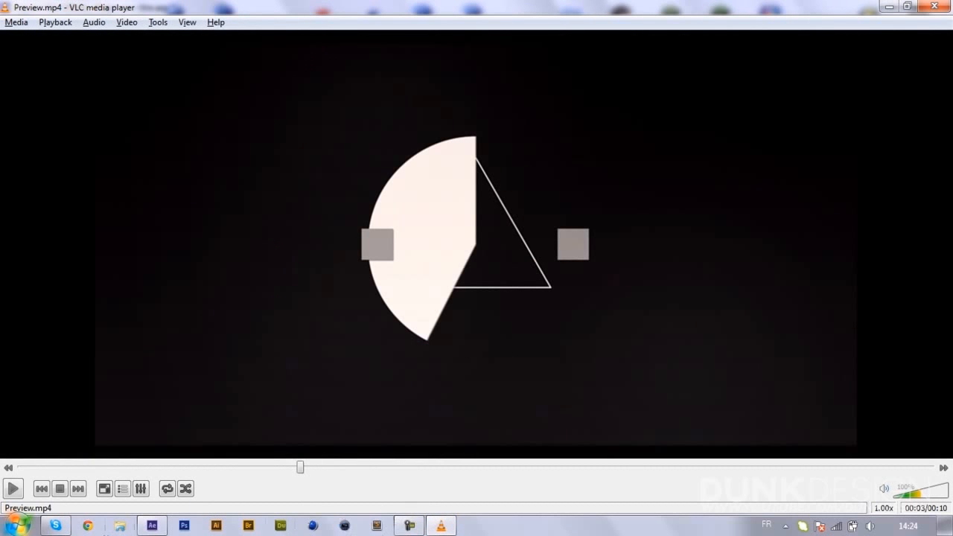
pyautogui.click(141, 527)
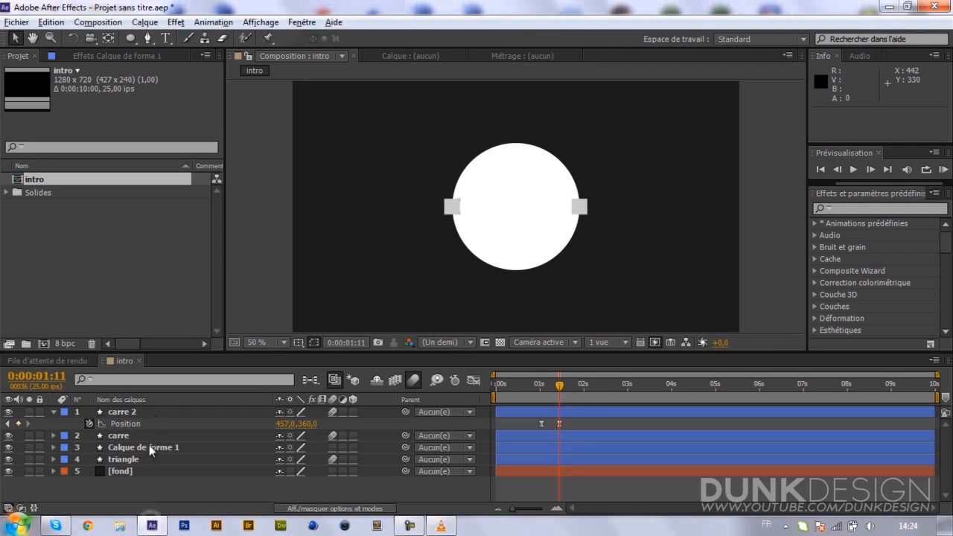
# Step: Apply the Volet radial transition effect to the circle's layer, Calque de forme 1
pyautogui.click(149, 449)
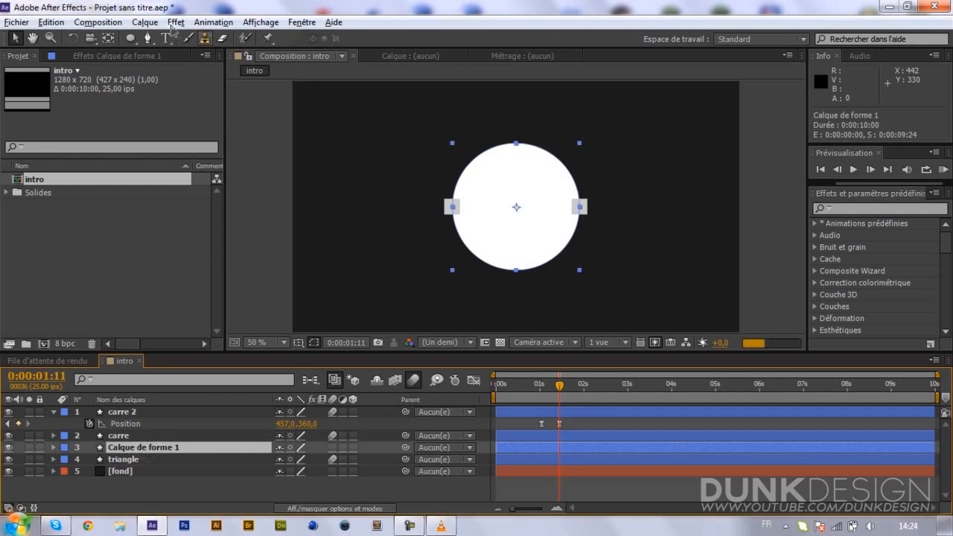
pyautogui.click(174, 23)
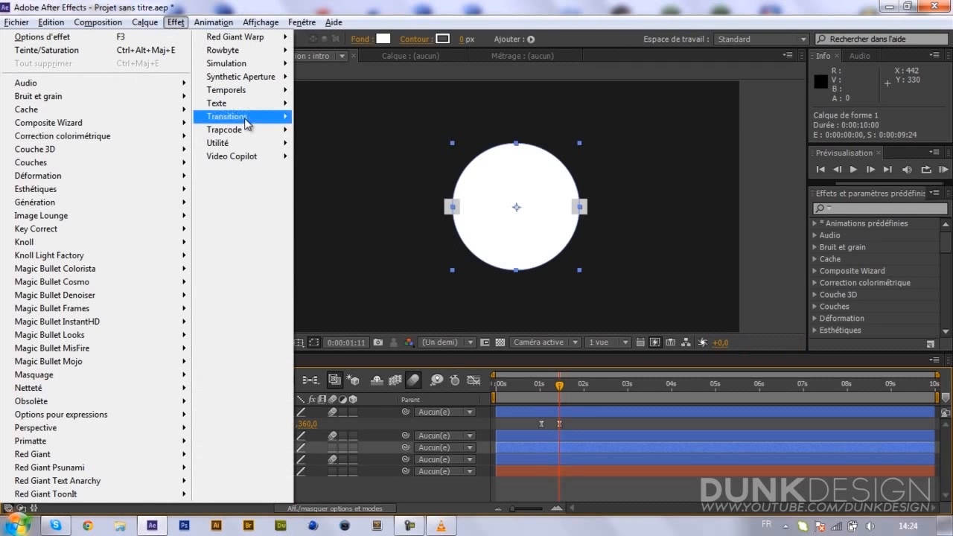
pyautogui.moveTo(246, 123)
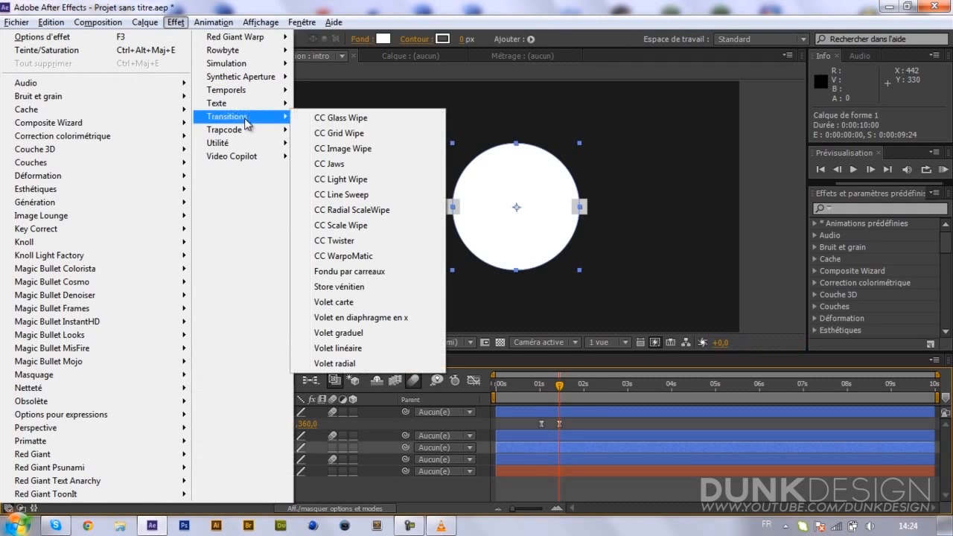
pyautogui.click(348, 369)
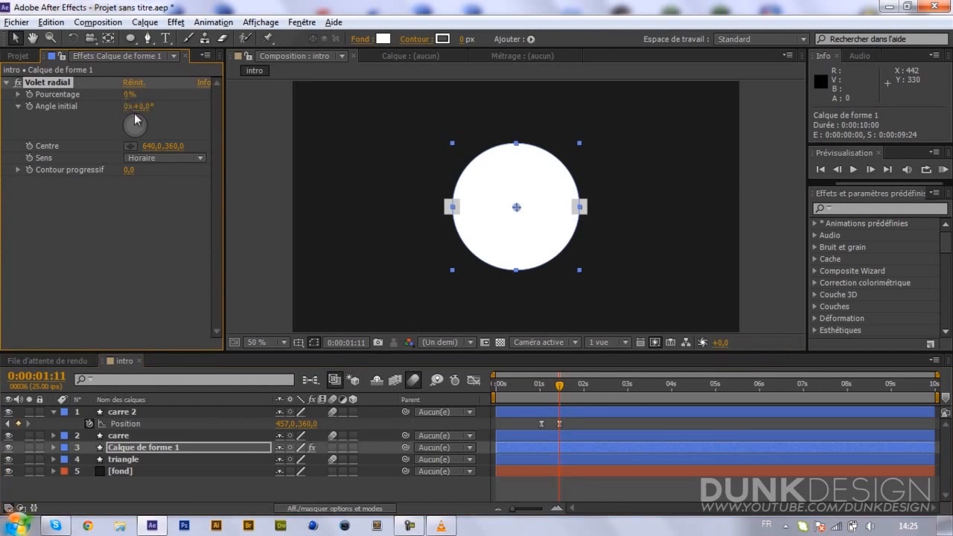
# Step: Keyframe the Volet radial Pourcentage from 100% at 0:00:01:12 to 0% at 0:00:02:07
pyautogui.click(551, 388)
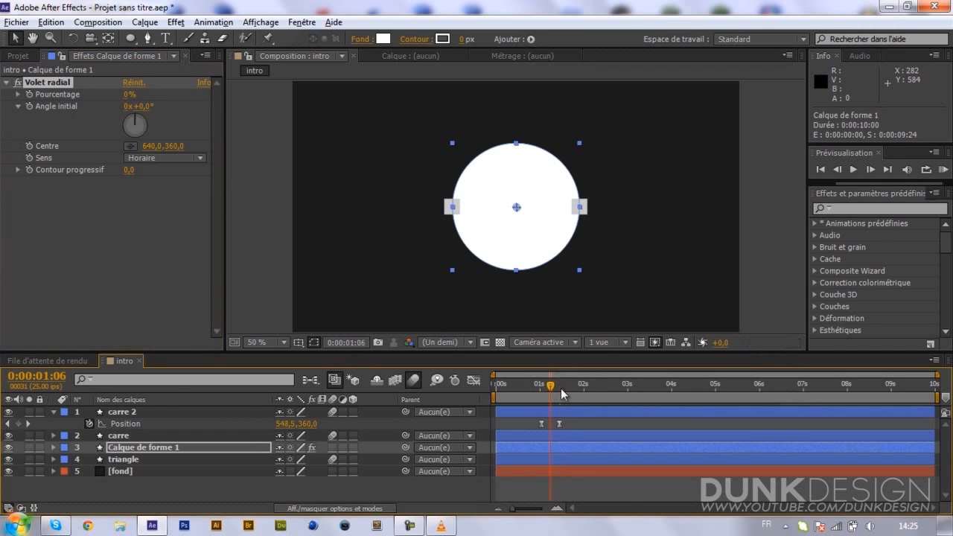
pyautogui.click(561, 388)
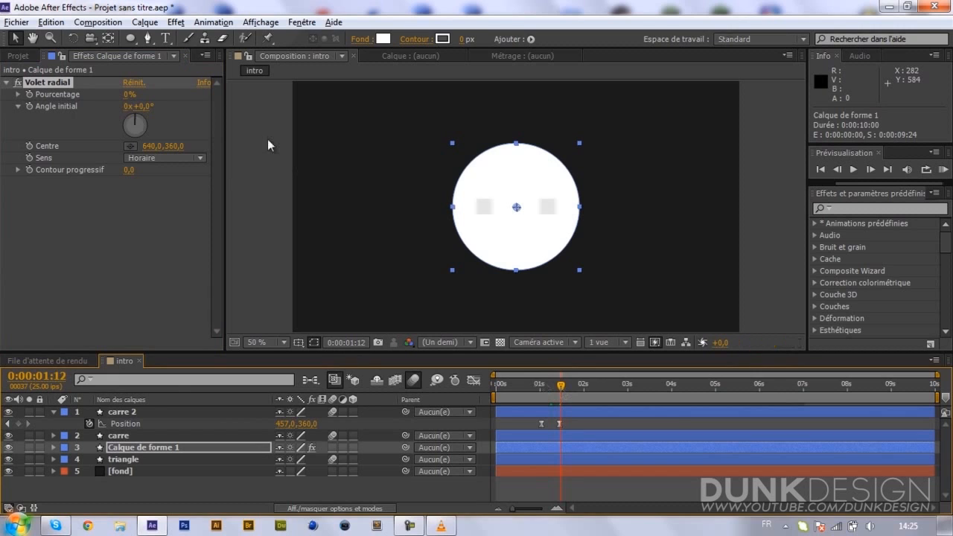
pyautogui.moveTo(126, 95); pyautogui.dragTo(132, 94)
pyautogui.click(28, 95)
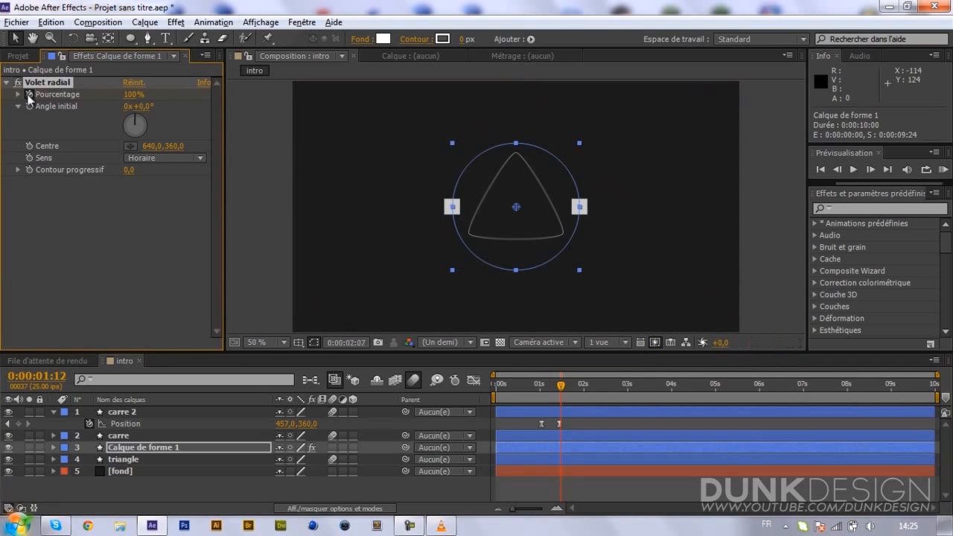
pyautogui.hotkey('shift', 'pagedown')
pyautogui.hotkey('shift', 'pagedown')
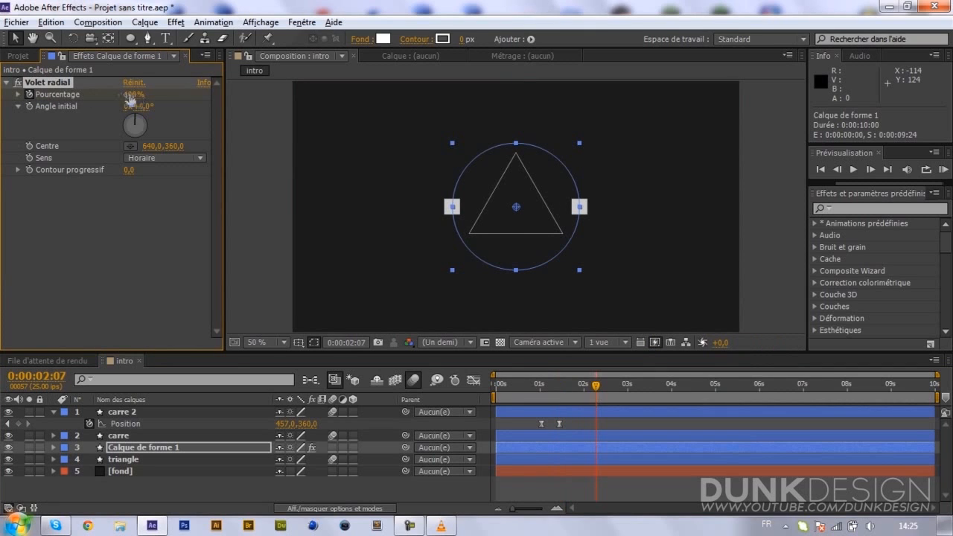
pyautogui.moveTo(129, 94); pyautogui.dragTo(1, 112)
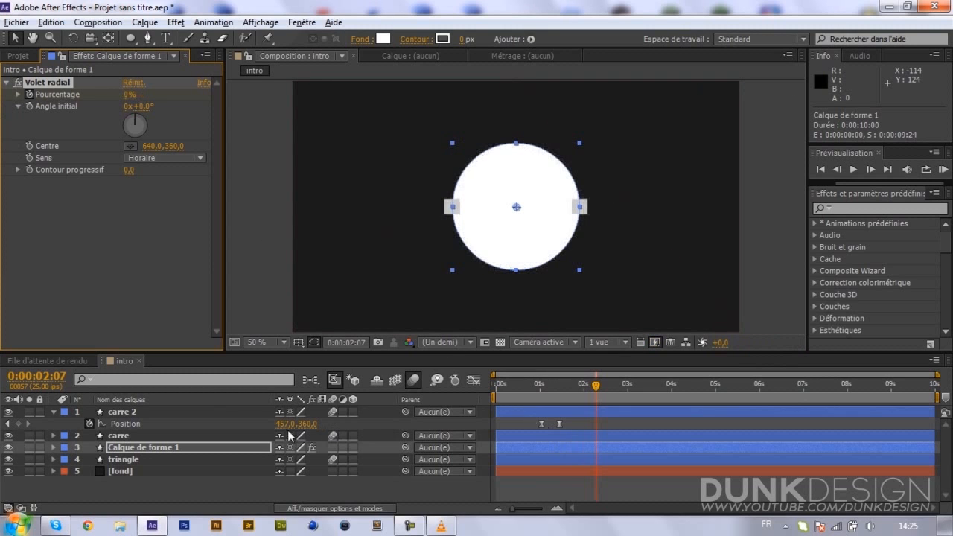
# Step: Apply easy ease to the circle's two Pourcentage keyframes and enable motion blur on its layer
pyautogui.click(254, 445)
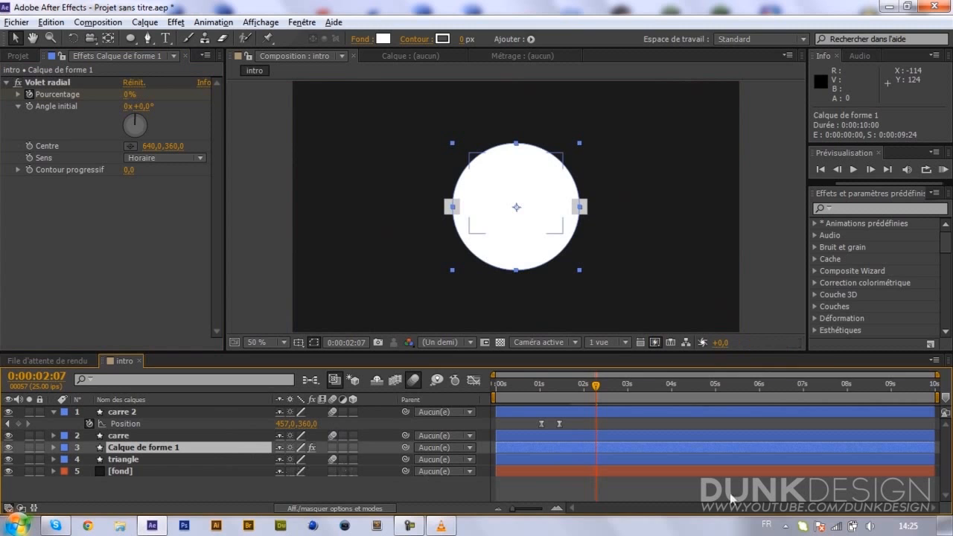
pyautogui.press('u')
pyautogui.moveTo(621, 471); pyautogui.dragTo(532, 479)
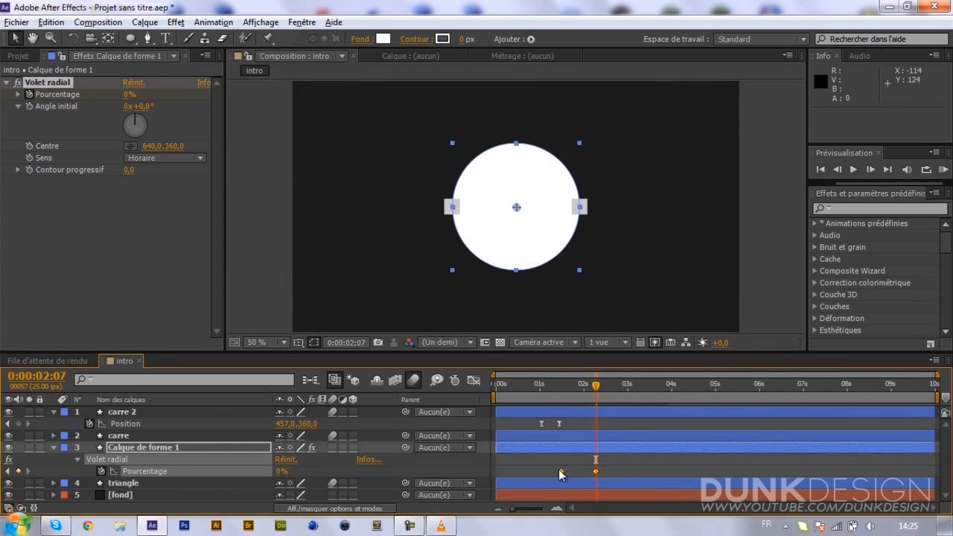
pyautogui.rightClick(561, 470)
pyautogui.moveTo(589, 459)
pyautogui.click(462, 430)
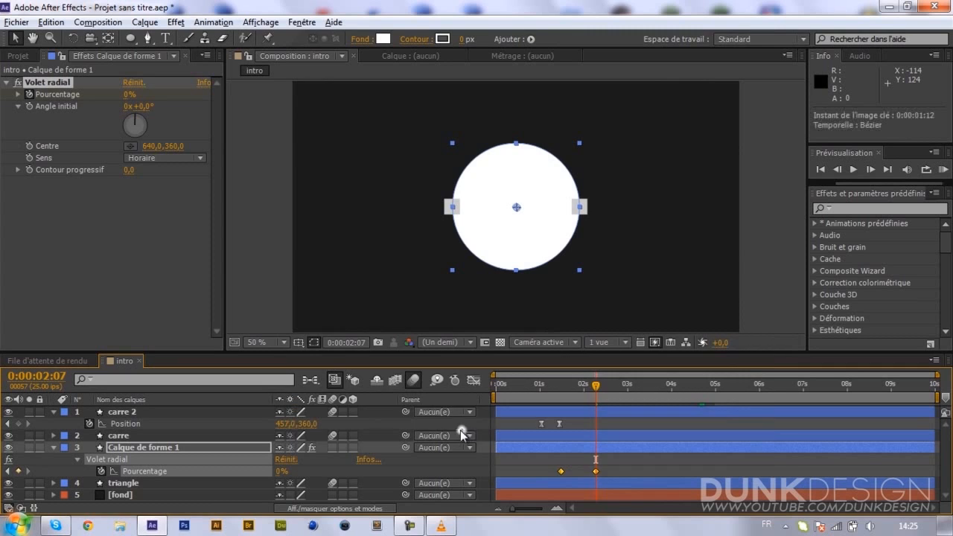
pyautogui.click(333, 448)
pyautogui.click(537, 459)
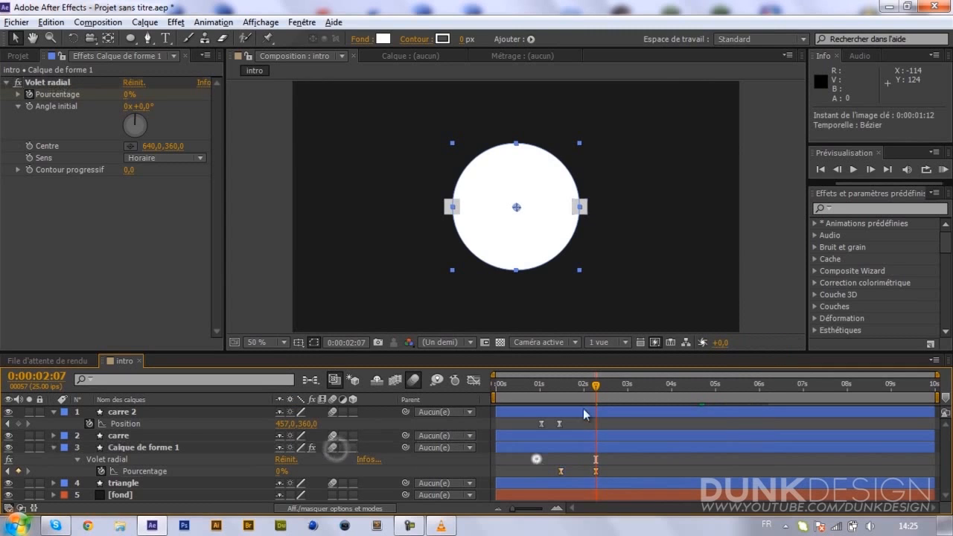
# Step: Check the wipe at 0:00:01:22 and set the Volet radial effect's Contour progressif to 3
pyautogui.moveTo(571, 377); pyautogui.dragTo(579, 391)
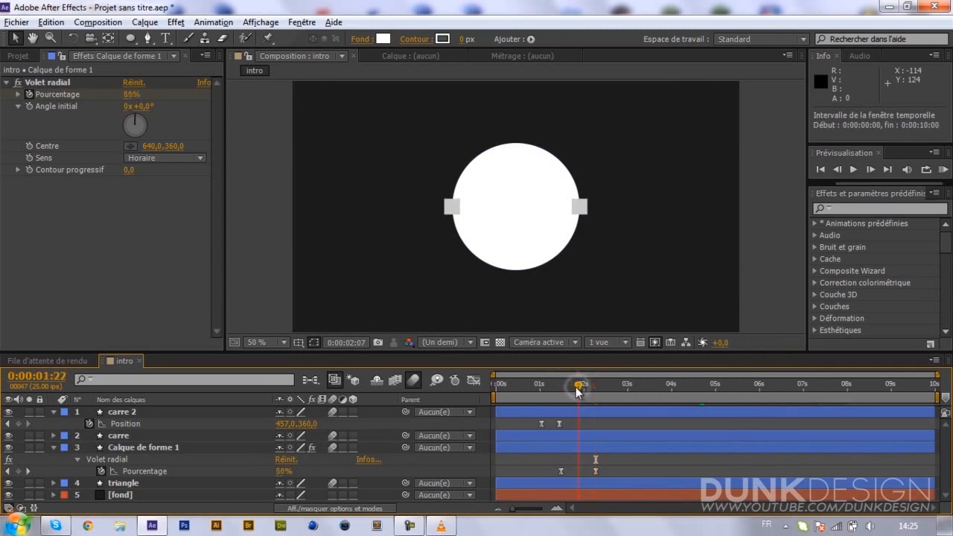
pyautogui.click(401, 422)
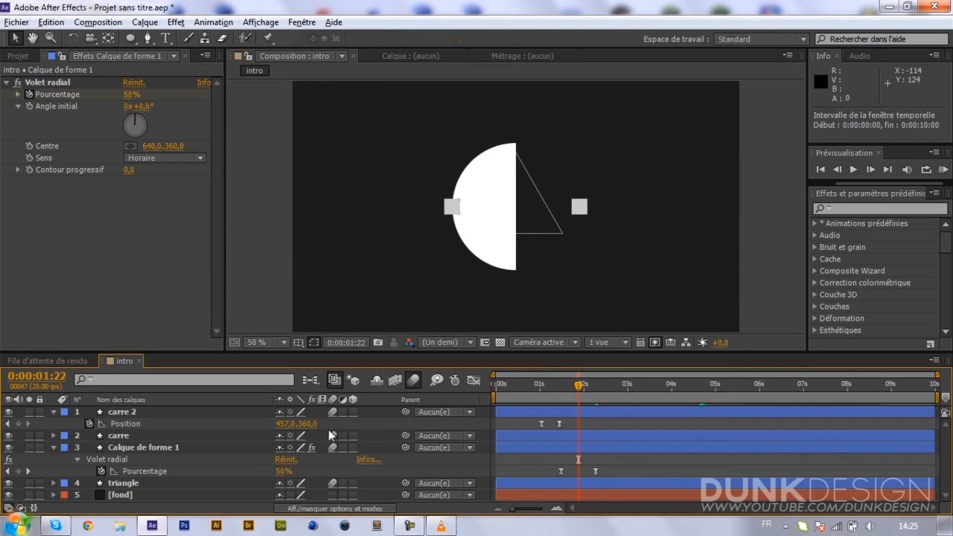
pyautogui.click(129, 171)
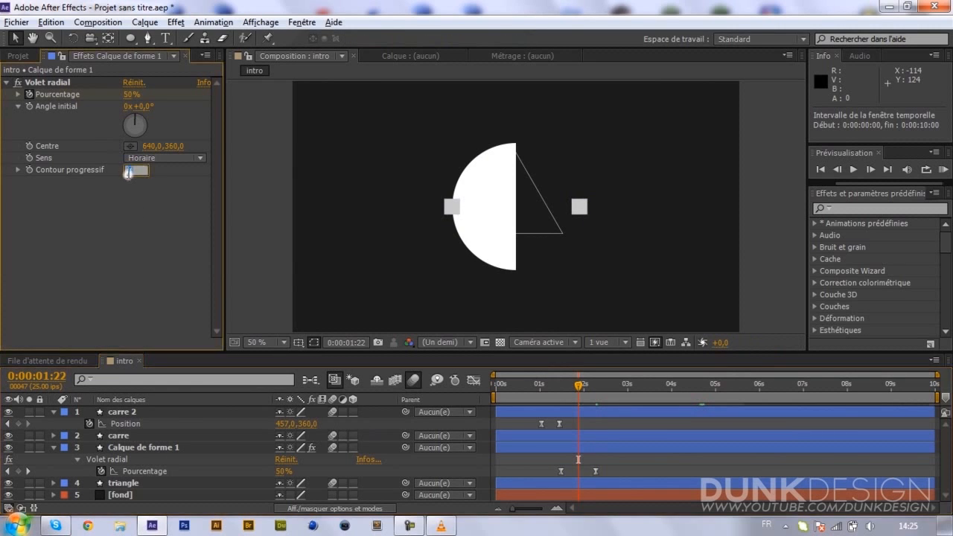
pyautogui.write('3')
pyautogui.press('Return')
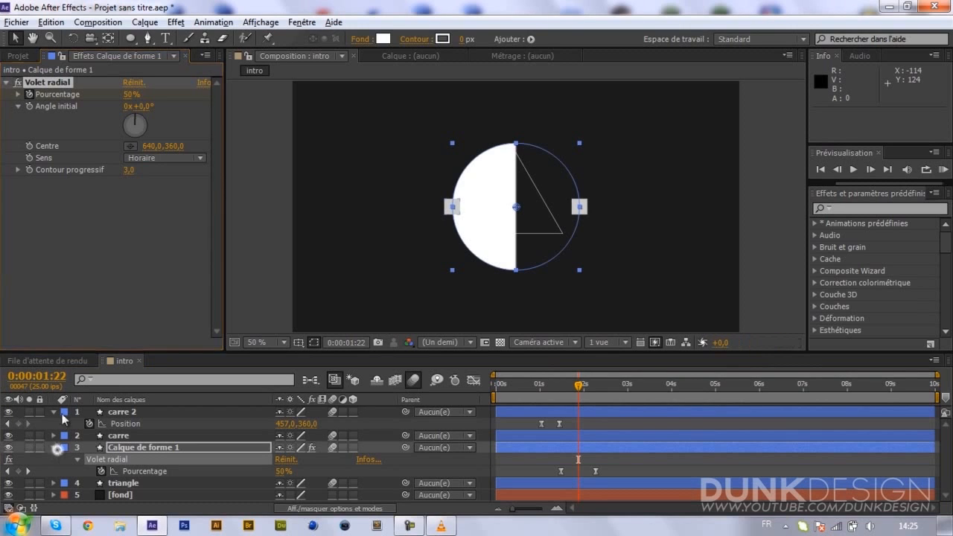
# Step: Collapse the expanded layers and rename the layer Calque de forme 1 as cercle
pyautogui.click(57, 449)
pyautogui.click(53, 413)
pyautogui.click(51, 436)
pyautogui.click(132, 438)
pyautogui.press('Return')
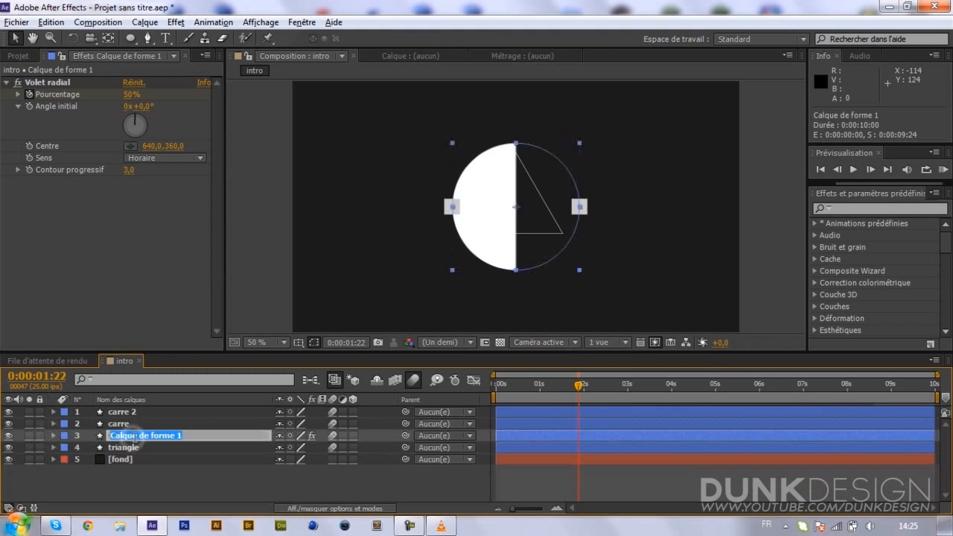
pyautogui.write('cercle')
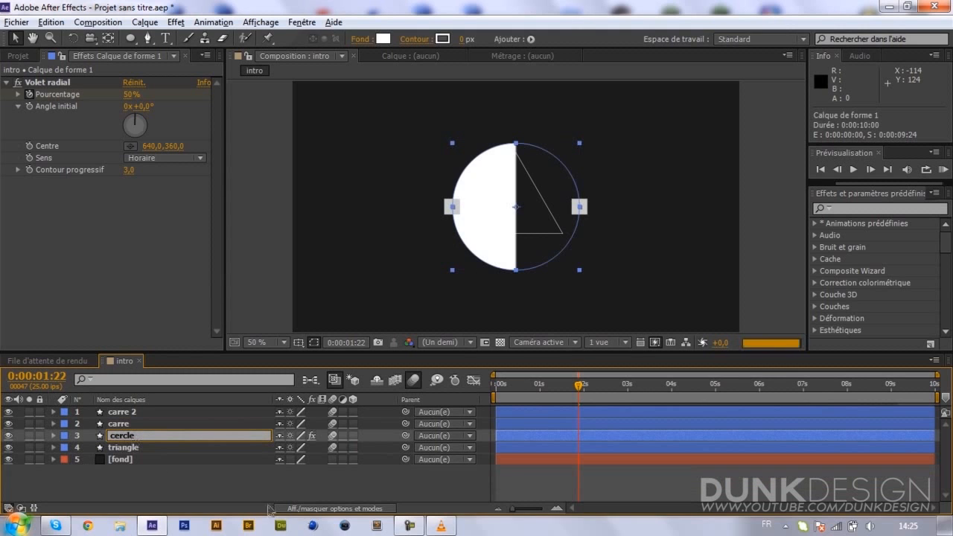
# Step: Switch to VLC to examine the red liquid filling the circle in Preview.mp4, and return to After Effects
pyautogui.click(441, 525)
pyautogui.moveTo(368, 464)
pyautogui.mouseDown()
pyautogui.moveTo(402, 467)
pyautogui.moveTo(364, 469)
pyautogui.mouseUp()
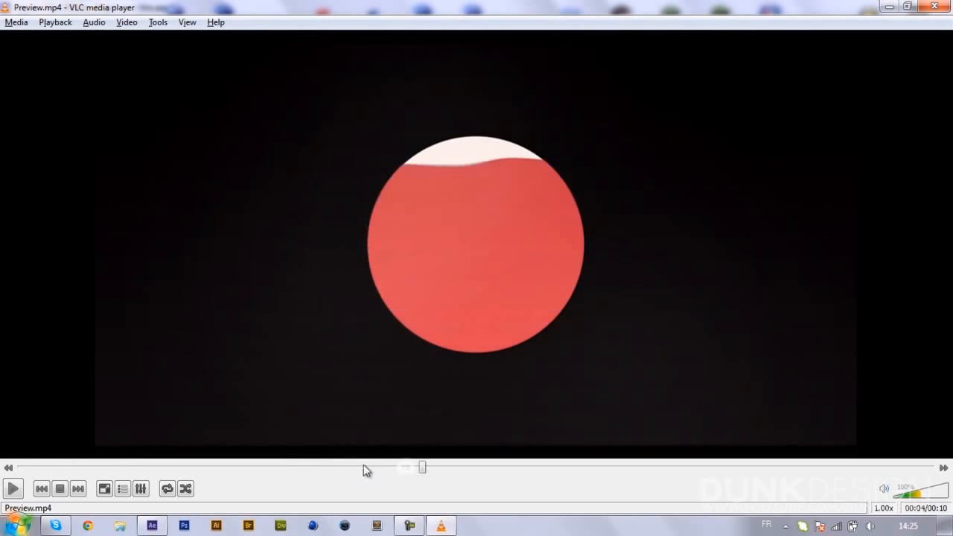
pyautogui.click(438, 526)
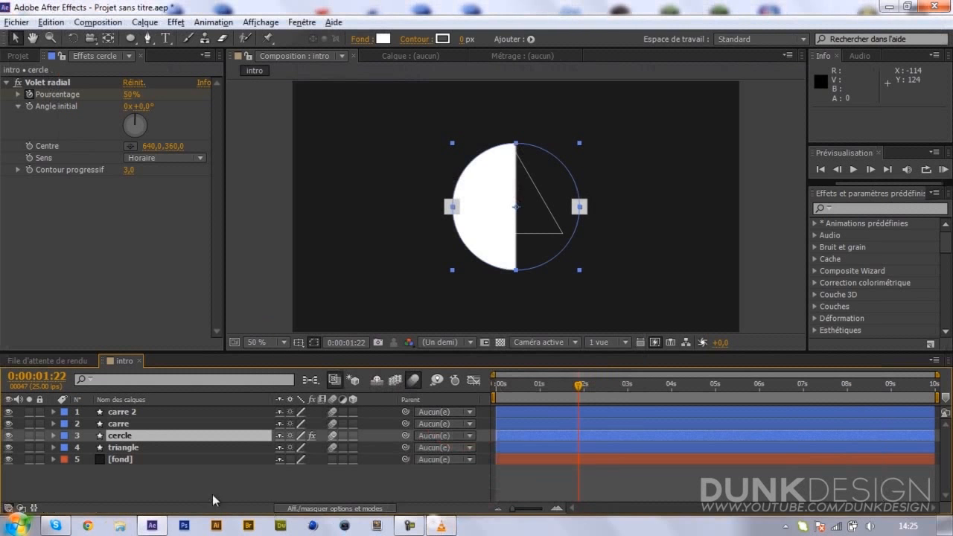
# Step: Duplicate the cercle layer
pyautogui.click(203, 495)
pyautogui.click(236, 447)
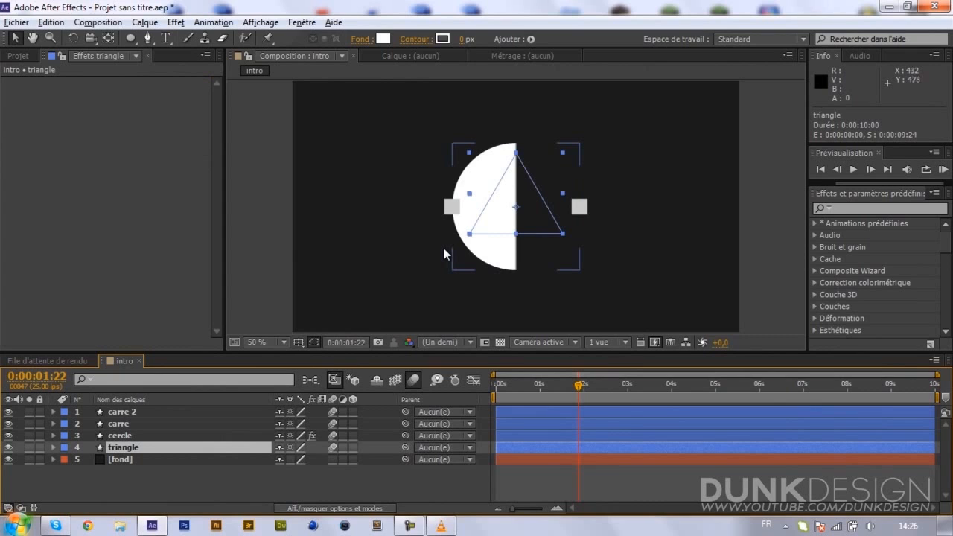
pyautogui.click(211, 461)
pyautogui.click(204, 437)
pyautogui.hotkey('ctrl', 'd')
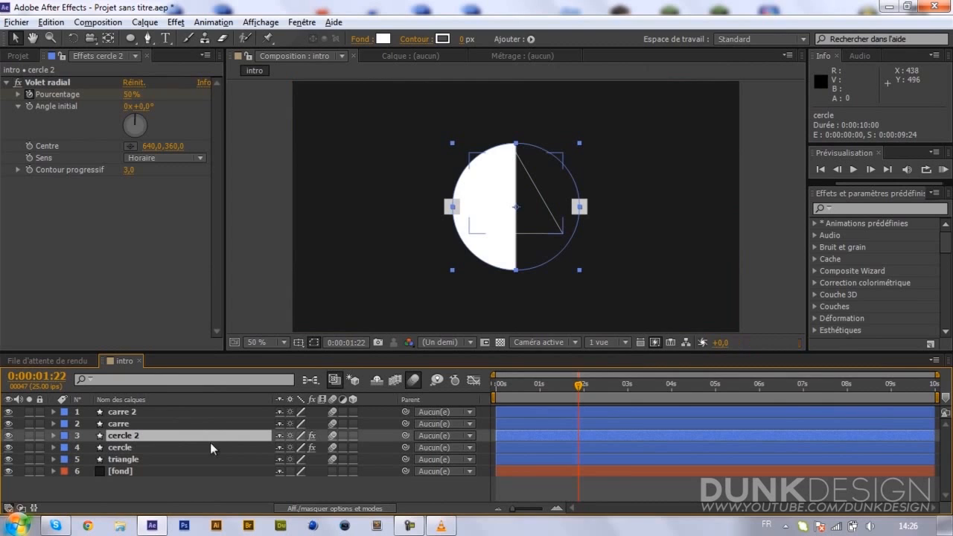
# Step: Move to 0:00:02:11 and remove the Volet radial effect from the cercle 2 layer
pyautogui.press('u')
pyautogui.click(179, 452)
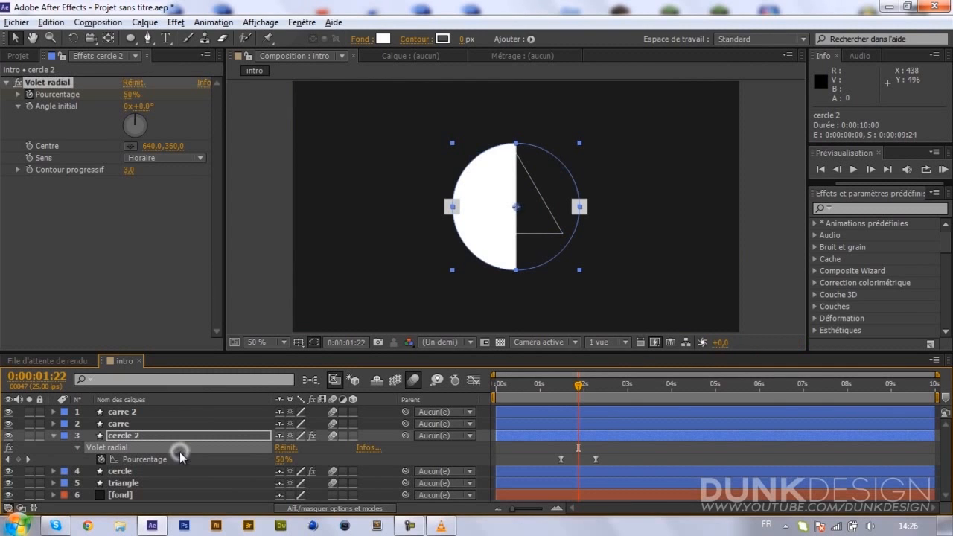
pyautogui.moveTo(589, 390); pyautogui.dragTo(595, 387)
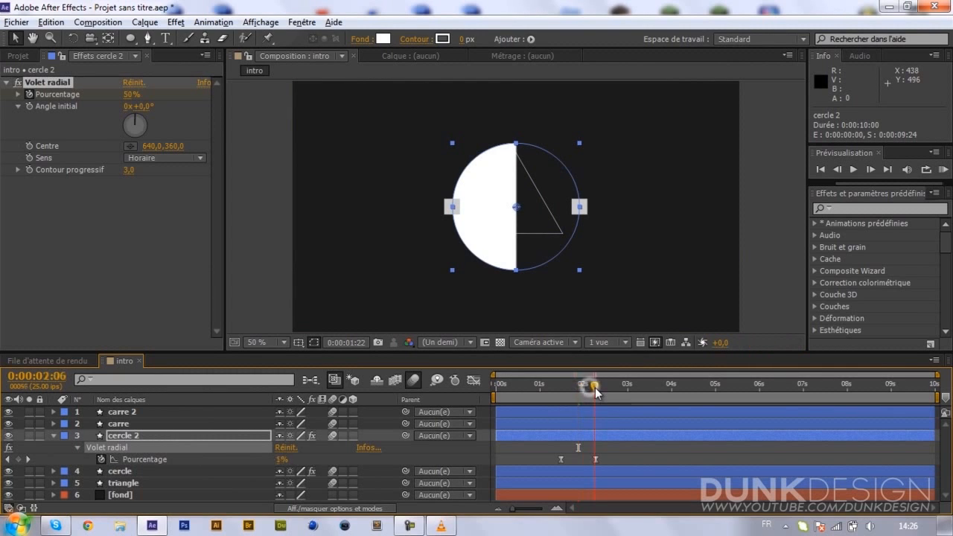
pyautogui.click(604, 388)
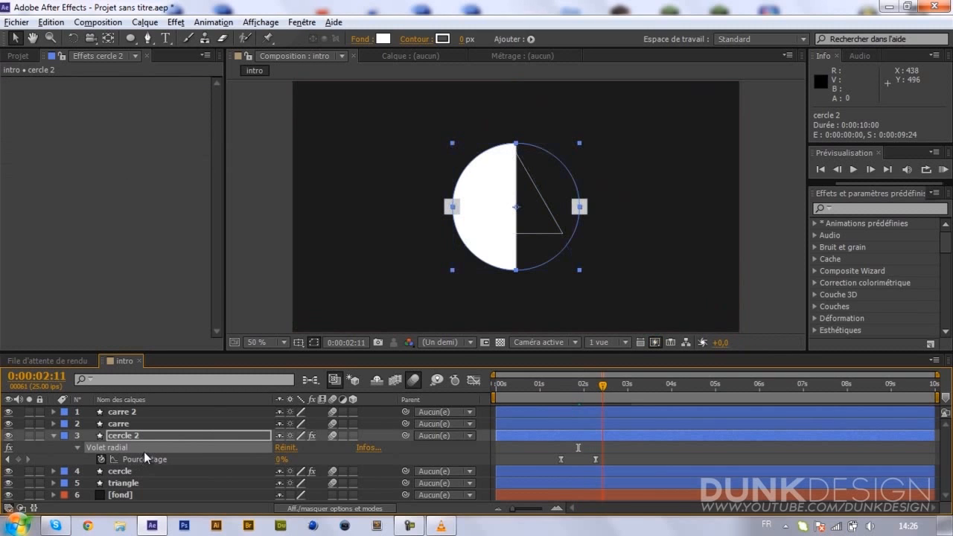
pyautogui.press('e')
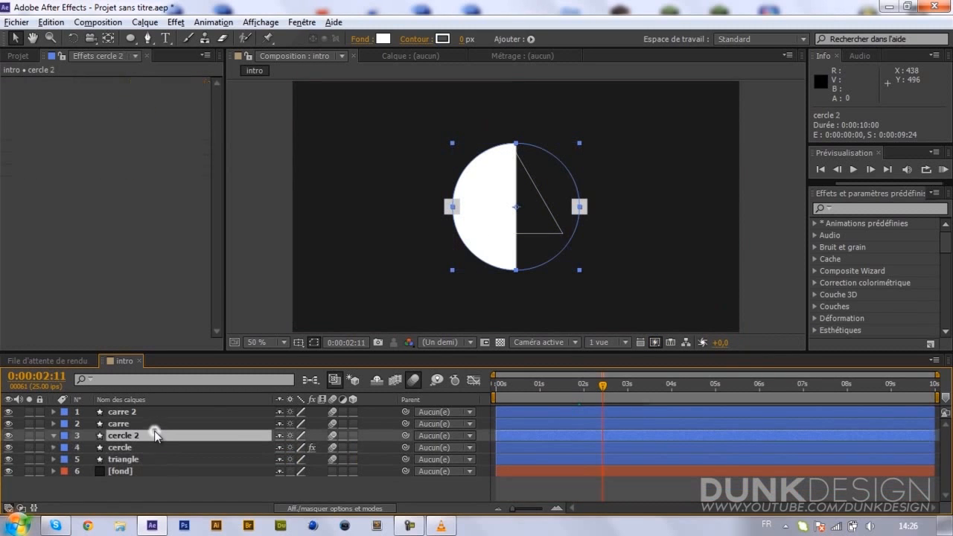
# Step: Change the fill colour of the cercle 2 shape to the light red FF5050
pyautogui.click(383, 39)
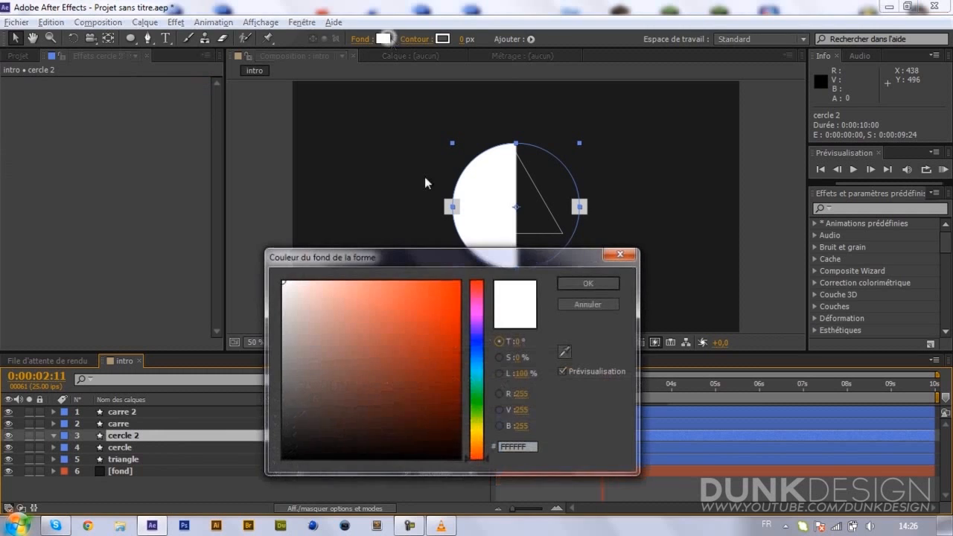
pyautogui.click(432, 302)
pyautogui.click(380, 282)
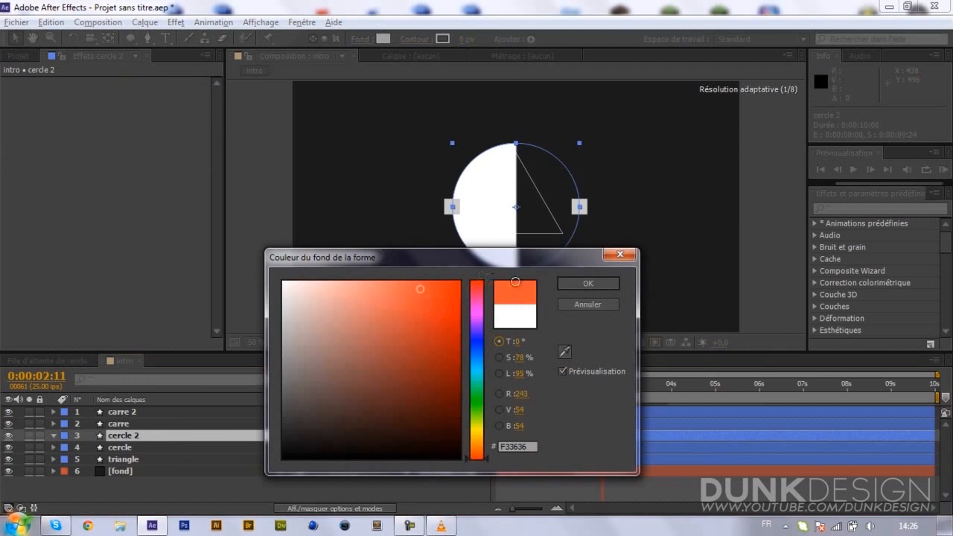
pyautogui.click(404, 281)
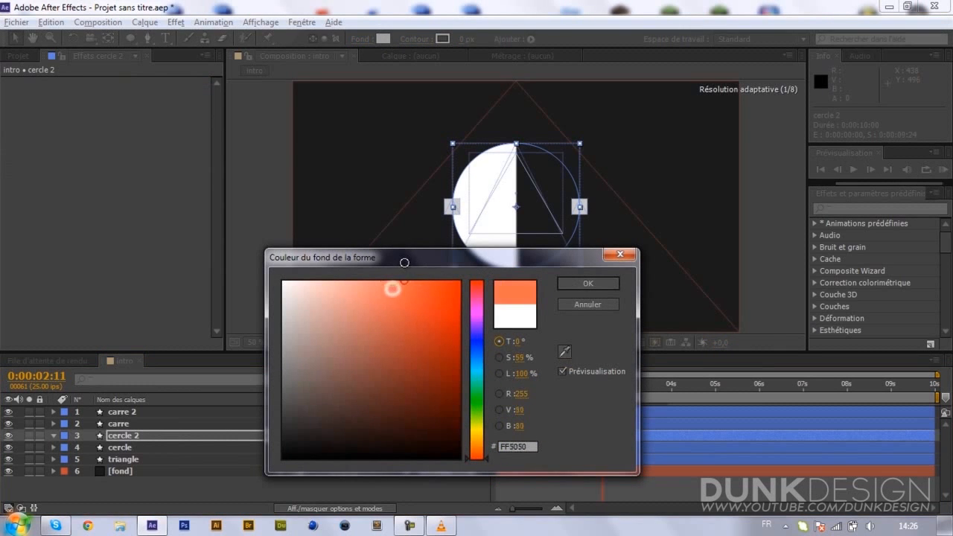
pyautogui.click(588, 284)
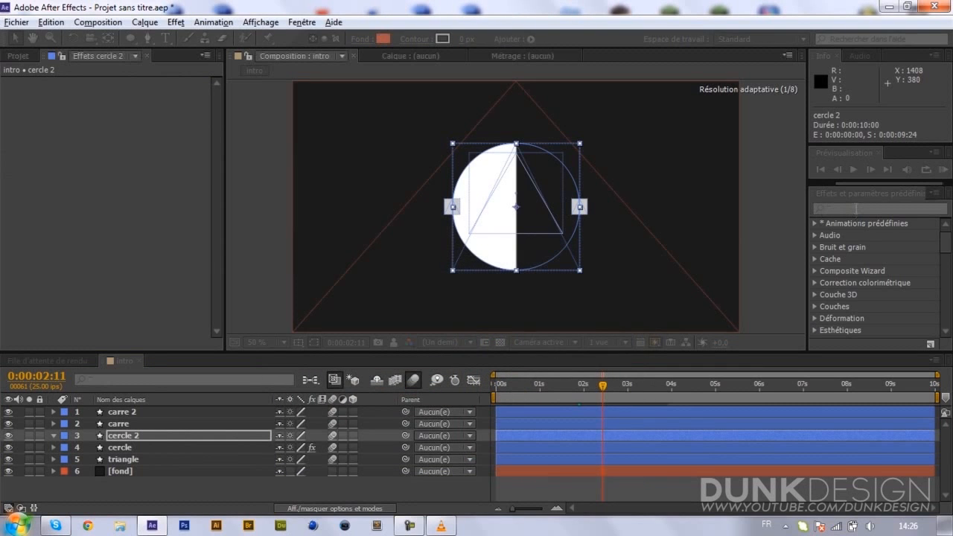
# Step: Search the effects for cc and apply the CC Jaws transition to the cercle 2 layer
pyautogui.click(855, 207)
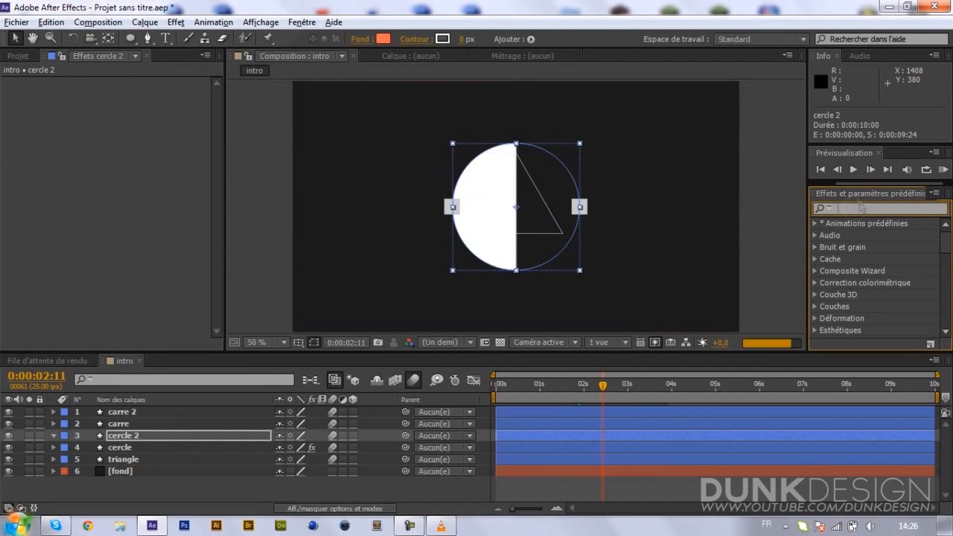
pyautogui.click(860, 212)
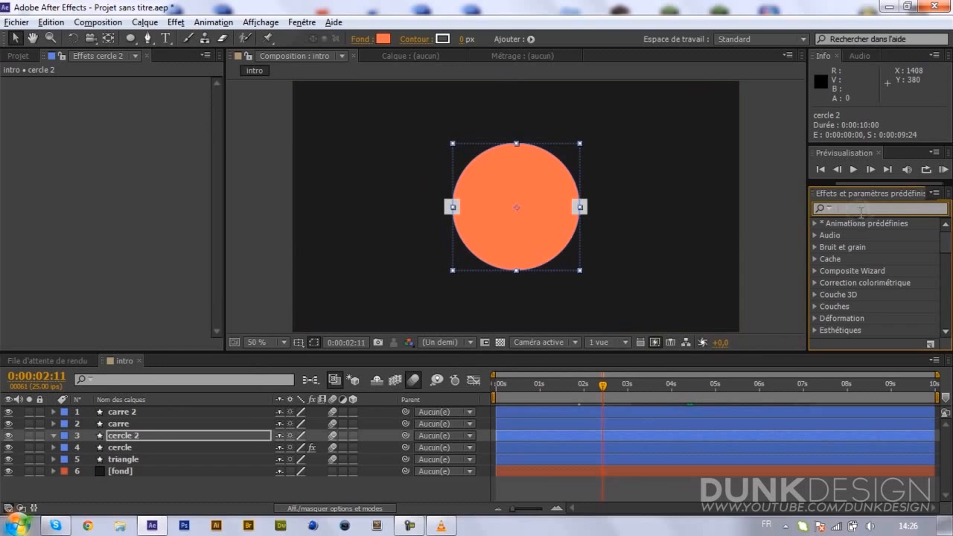
pyautogui.write('cc')
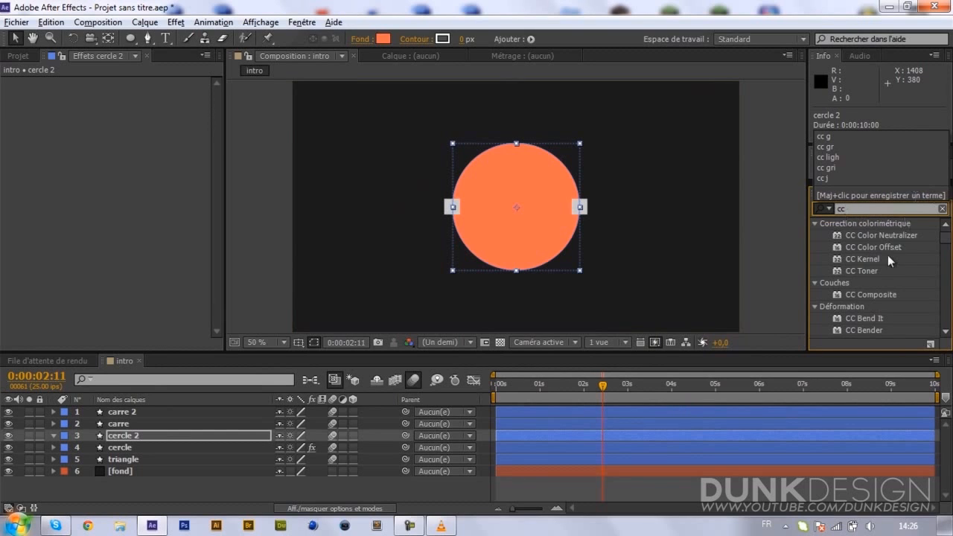
pyautogui.scroll(-8, 886, 254)
pyautogui.scroll(-12, 885, 255)
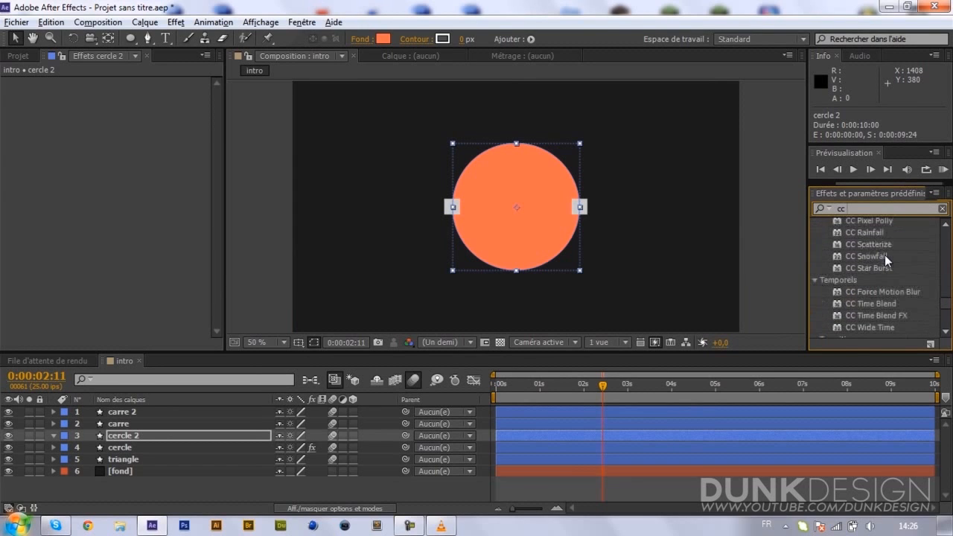
pyautogui.scroll(-3, 885, 255)
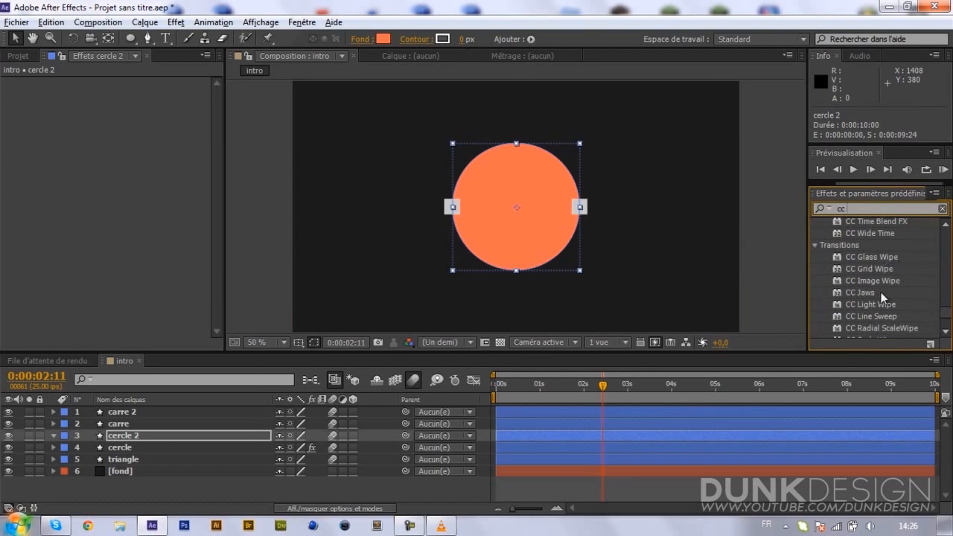
pyautogui.moveTo(866, 294); pyautogui.dragTo(148, 437)
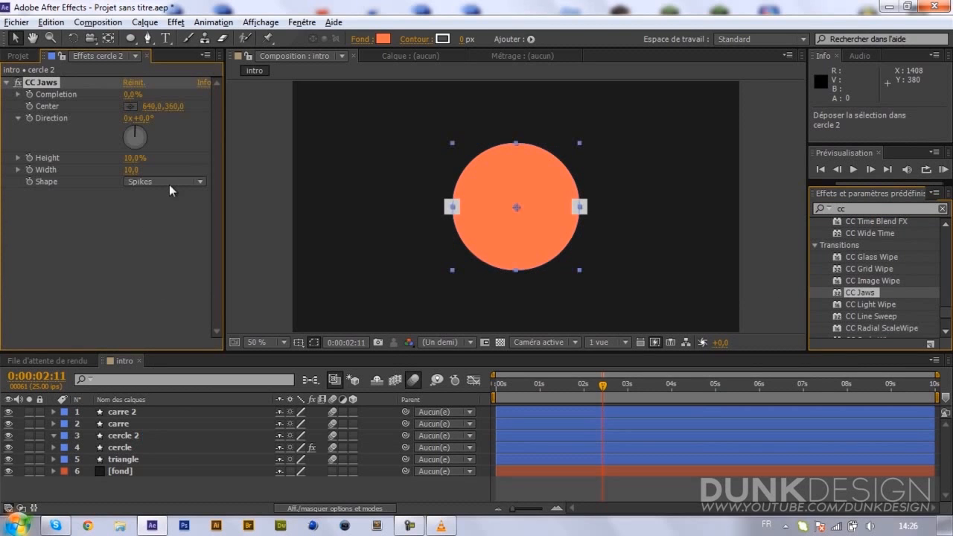
# Step: Set the CC Jaws Shape to Waves and place its Center just above the circle at 640, 156
pyautogui.click(170, 182)
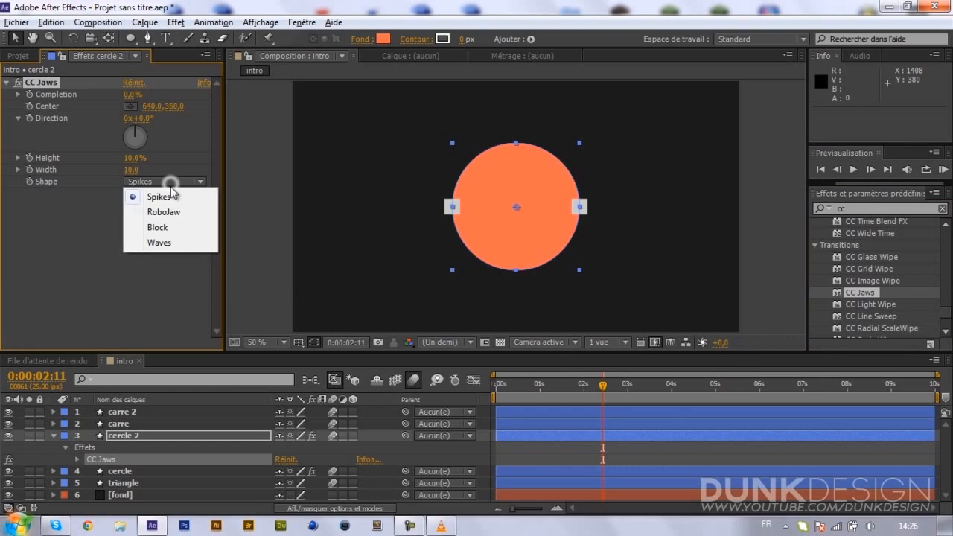
pyautogui.click(165, 239)
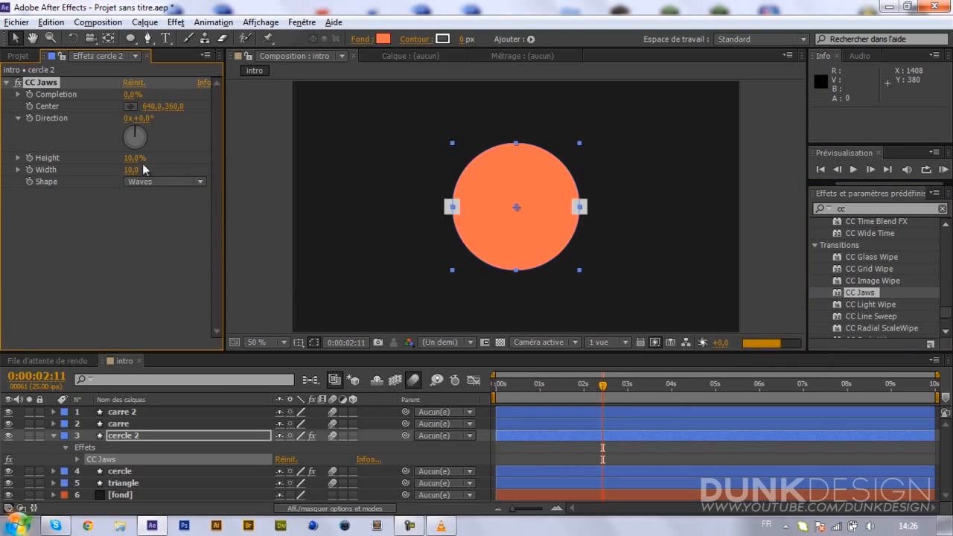
pyautogui.click(131, 107)
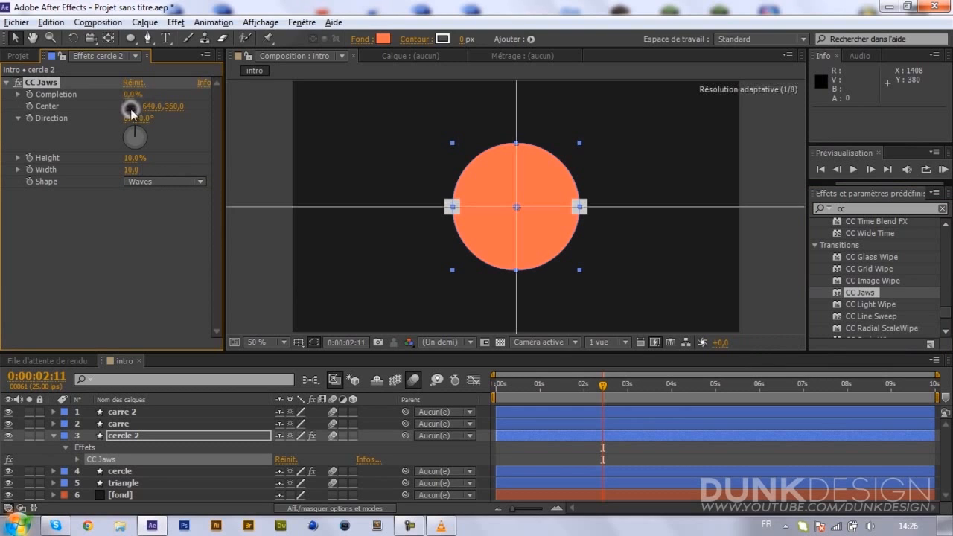
pyautogui.press('Escape')
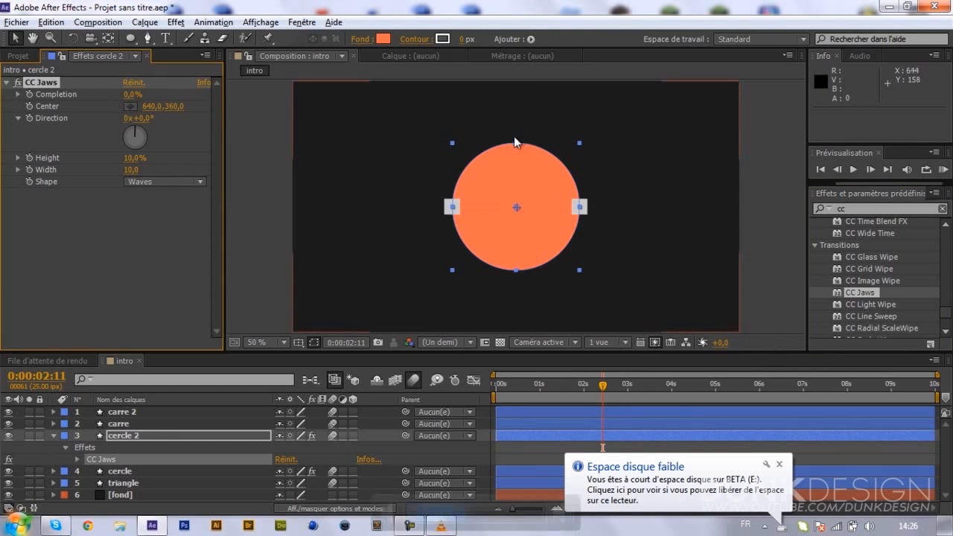
pyautogui.click(128, 109)
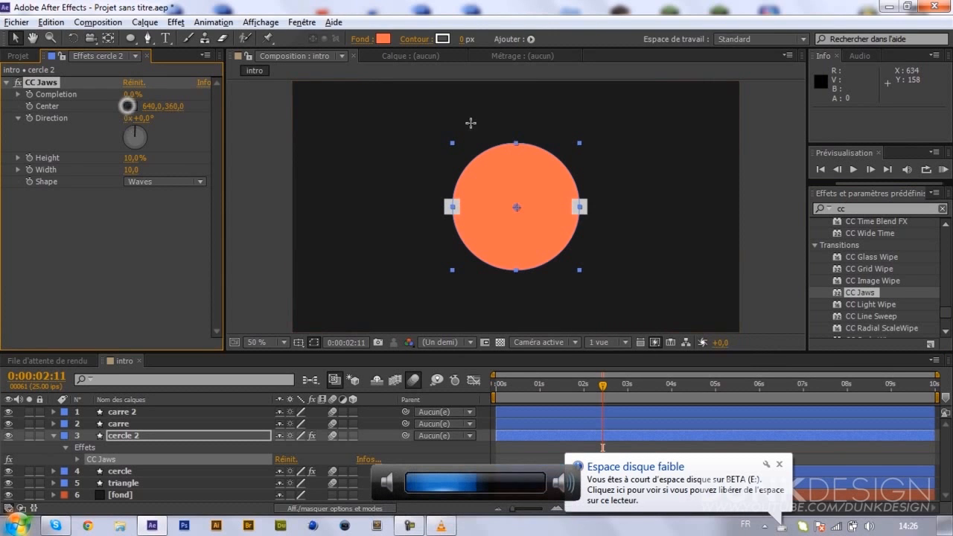
pyautogui.click(516, 135)
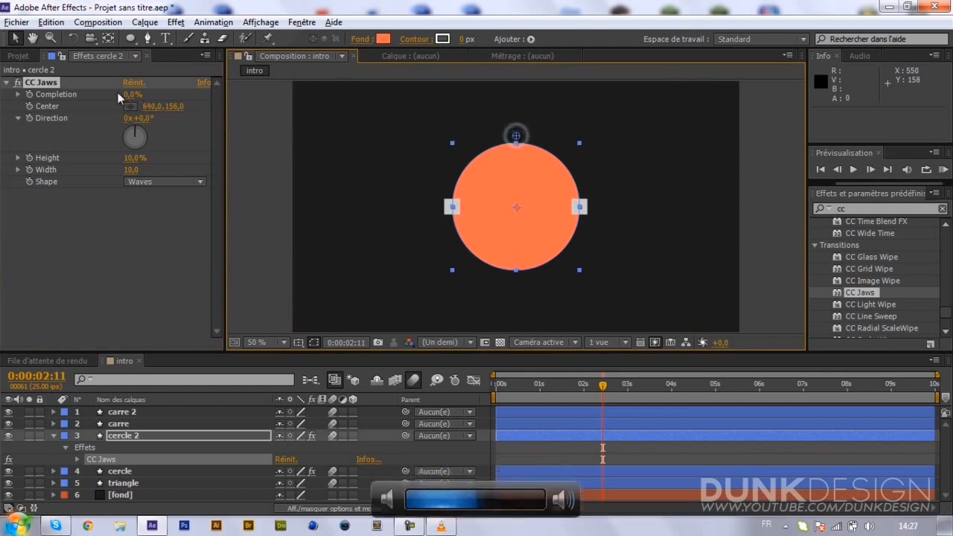
# Step: Set the CC Jaws Completion to 46% and reduce the wave Height to 2%
pyautogui.moveTo(129, 94); pyautogui.dragTo(164, 94)
pyautogui.click(197, 95)
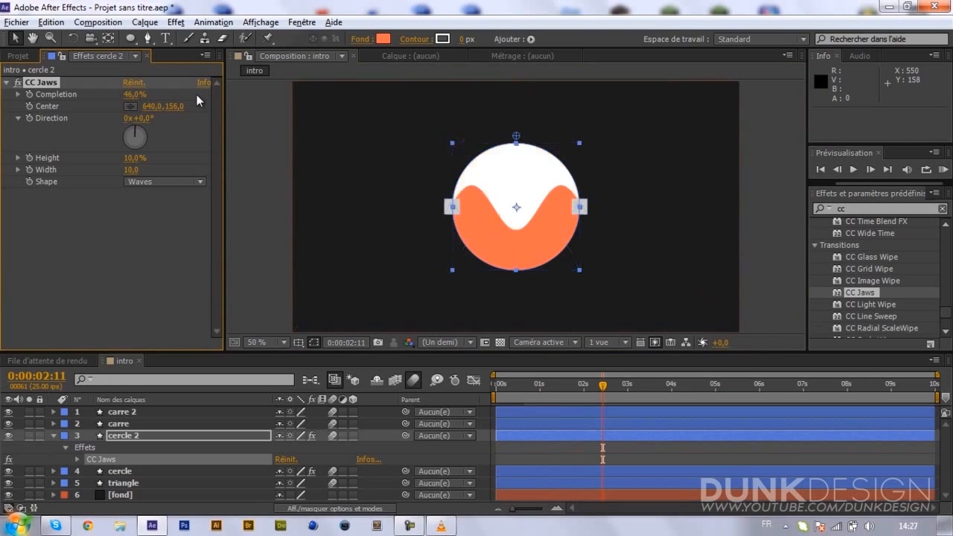
pyautogui.click(130, 158)
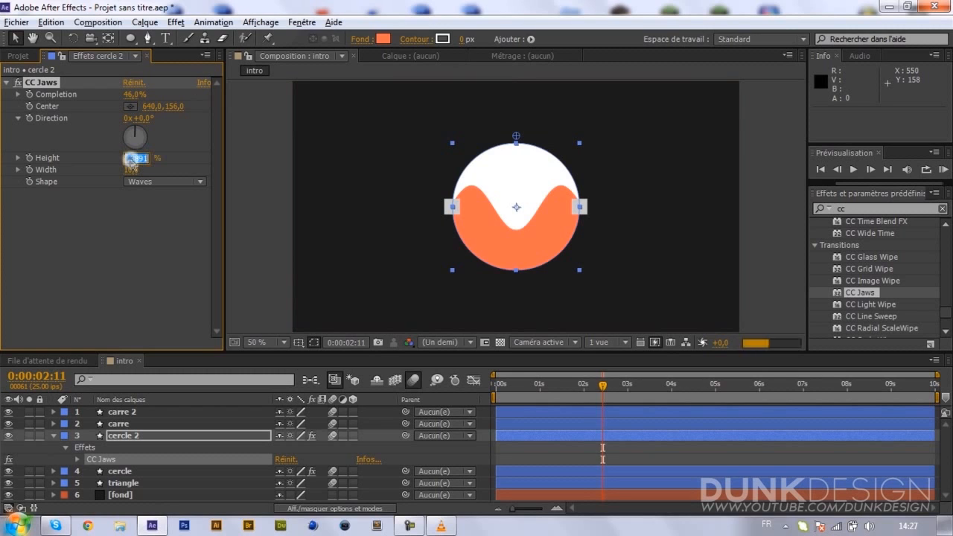
pyautogui.press('Return')
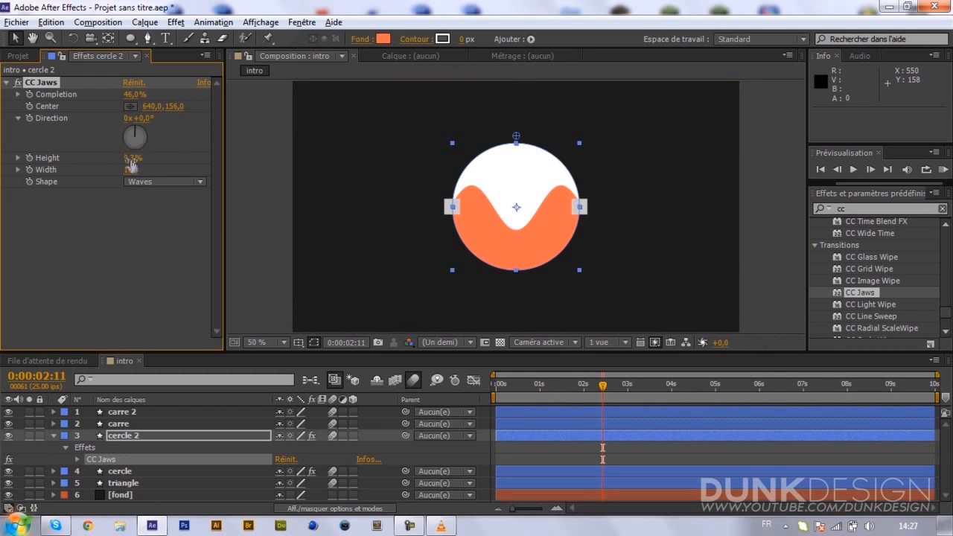
pyautogui.moveTo(132, 160); pyautogui.dragTo(106, 166)
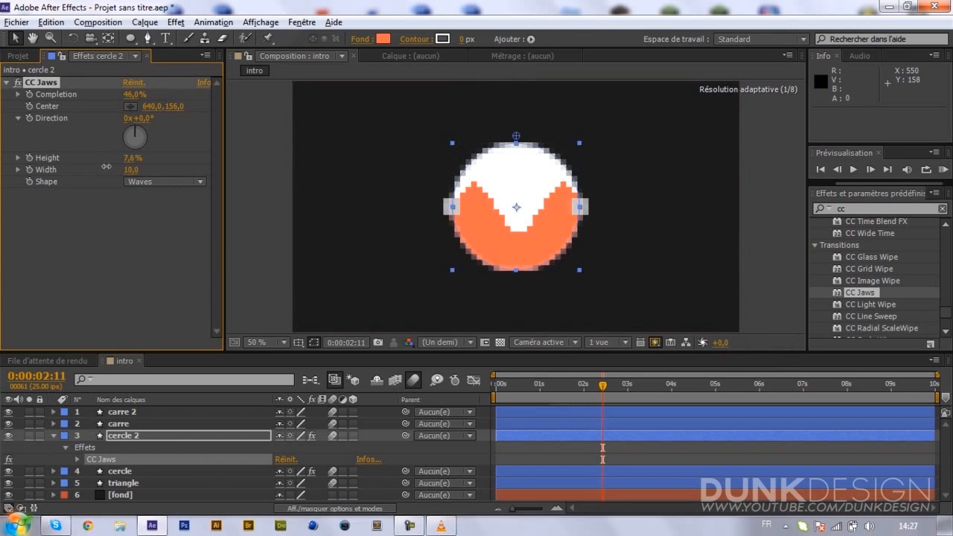
pyautogui.click(128, 158)
pyautogui.write('2')
pyautogui.press('Return')
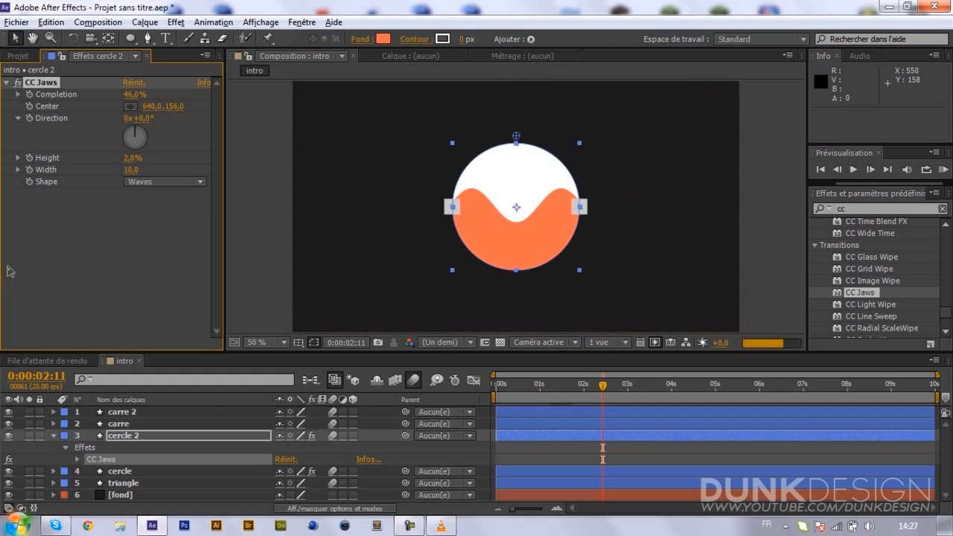
# Step: Try a CC Jaws Width of 5, set it to 7, and deselect the layer to check the waves
pyautogui.click(131, 170)
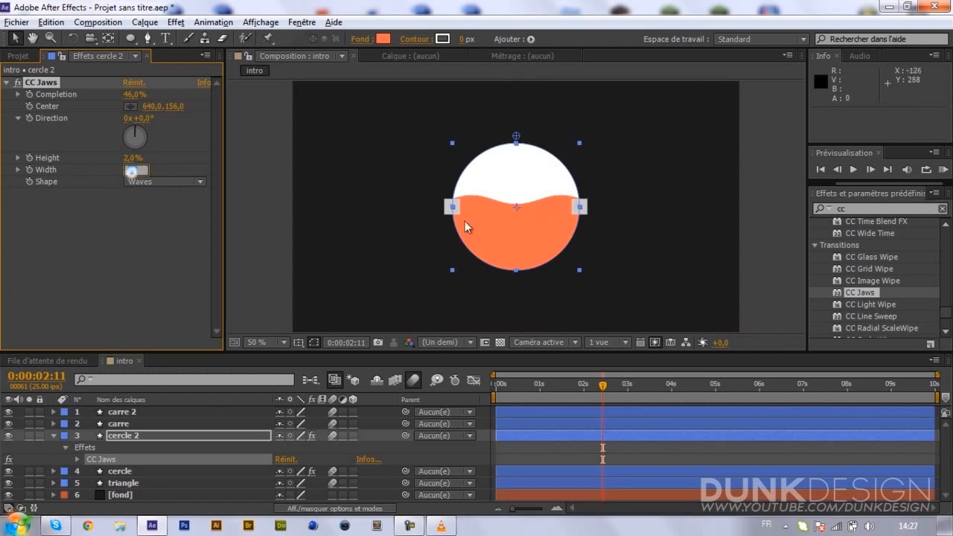
pyautogui.write('5')
pyautogui.press('Return')
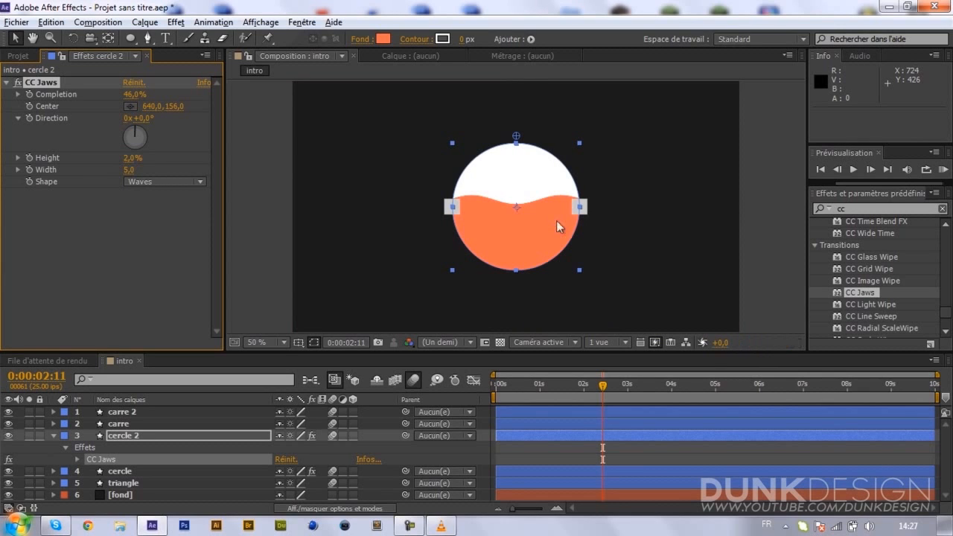
pyautogui.moveTo(129, 169); pyautogui.dragTo(129, 174)
pyautogui.click(132, 170)
pyautogui.write('7')
pyautogui.press('Return')
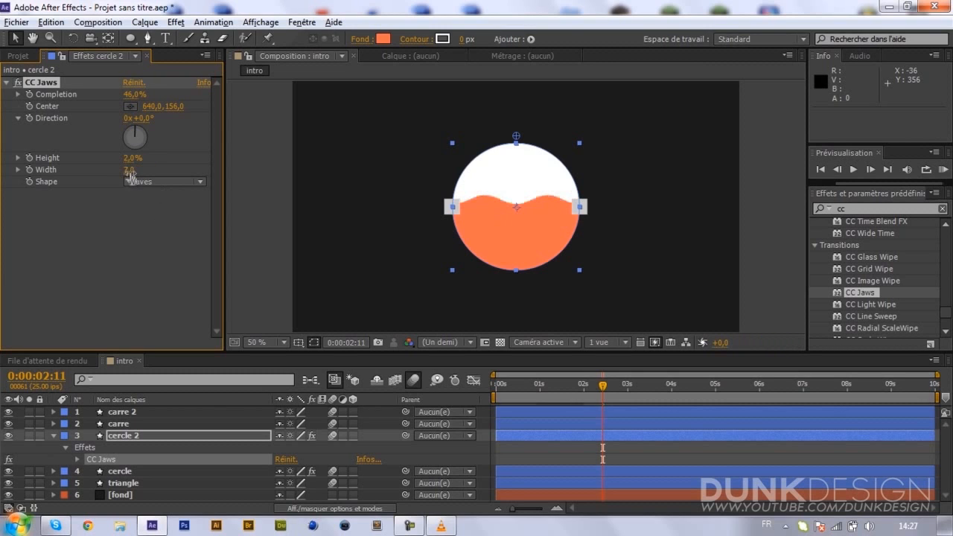
pyautogui.click(143, 237)
pyautogui.click(271, 280)
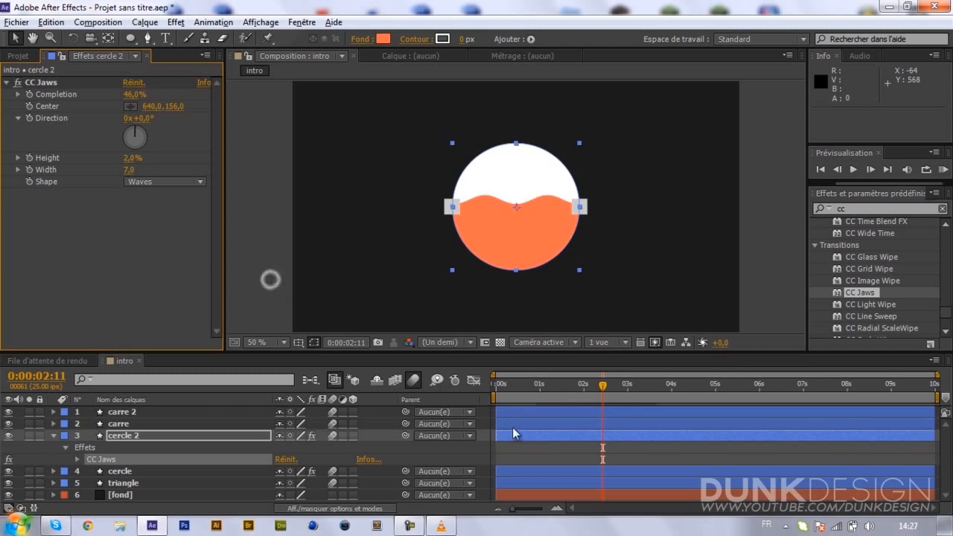
# Step: Set the CC Jaws Completion to 100% and start keyframing it at 0:00:02:11
pyautogui.click(42, 93)
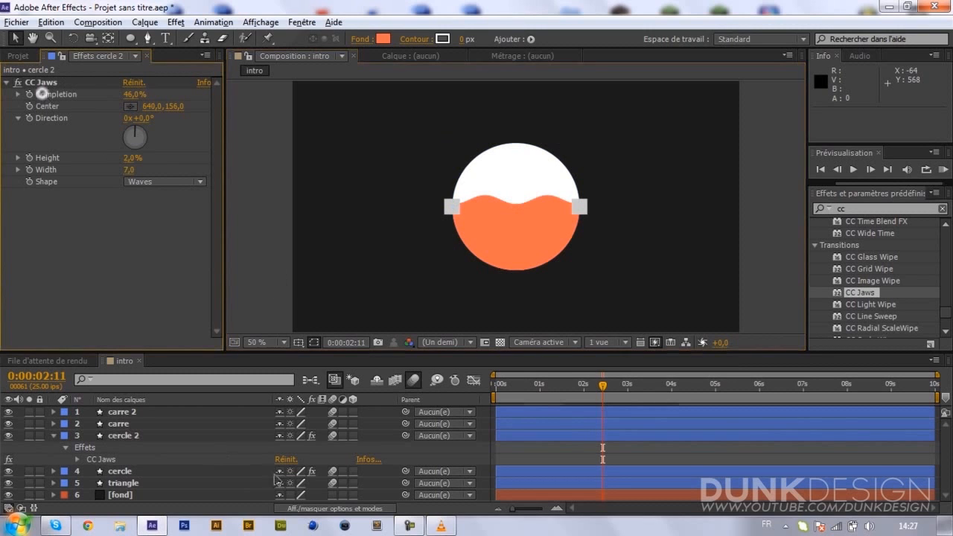
pyautogui.moveTo(131, 93); pyautogui.dragTo(4, 97)
pyautogui.moveTo(132, 99); pyautogui.dragTo(117, 102)
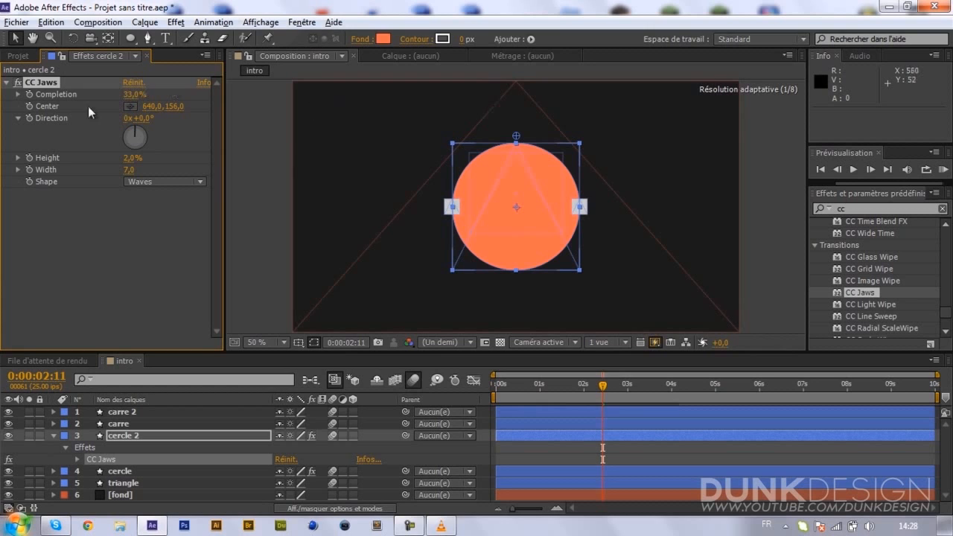
pyautogui.click(129, 94)
pyautogui.moveTo(129, 94); pyautogui.dragTo(149, 81)
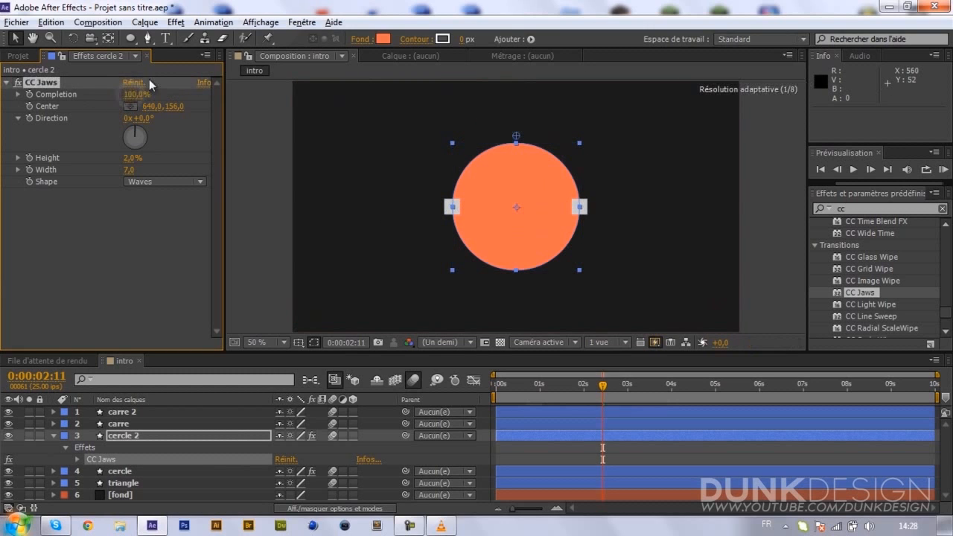
pyautogui.click(28, 95)
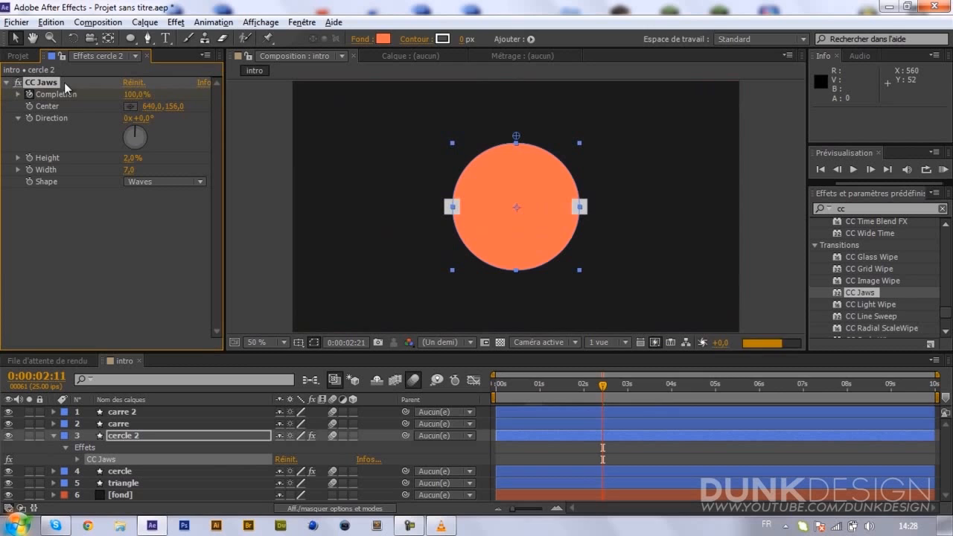
# Step: Keyframe the CC Jaws Completion at 0% at 0:00:03:06 and reveal the keyframes of the cercle 2 layer
pyautogui.hotkey('shift', 'pagedown')
pyautogui.click(134, 94)
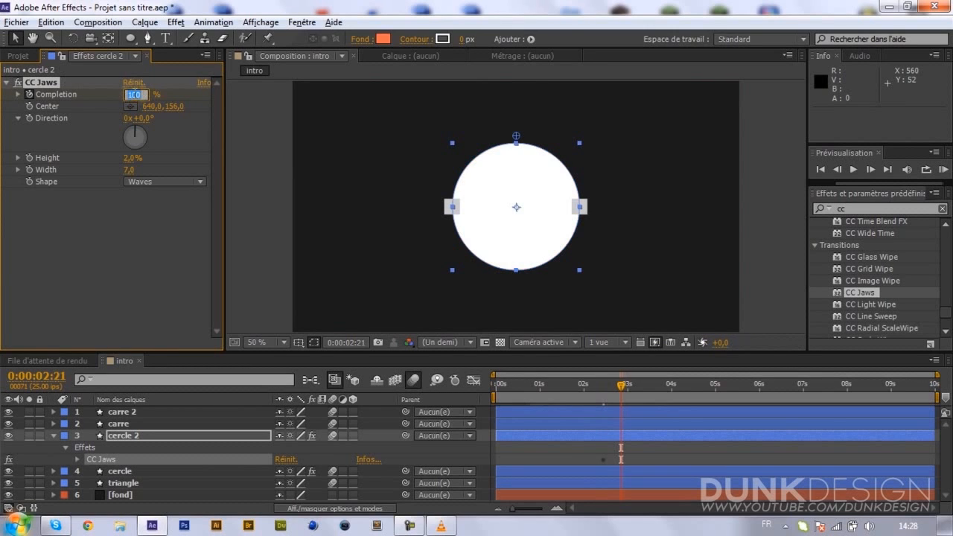
pyautogui.press('Return')
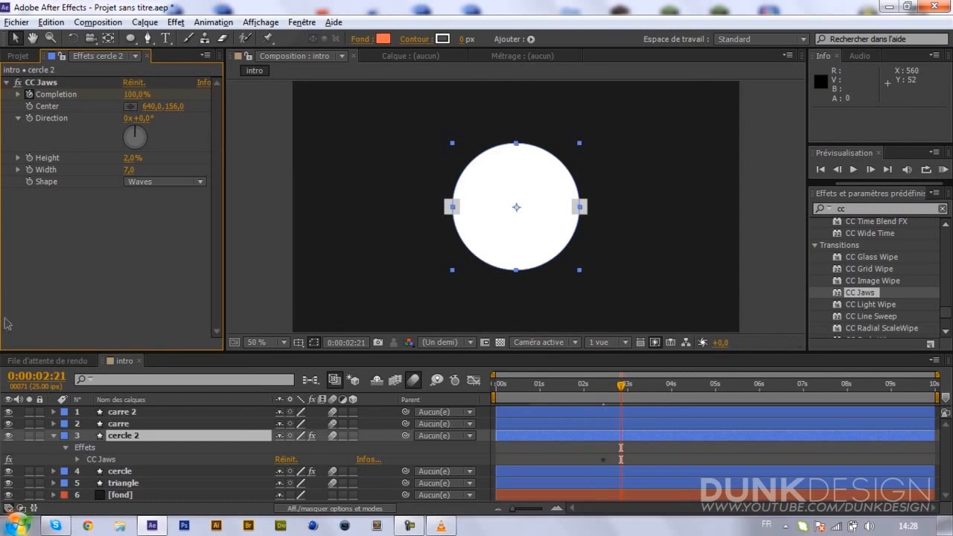
pyautogui.hotkey('shift', 'pagedown')
pyautogui.click(131, 94)
pyautogui.write('0')
pyautogui.press('Return')
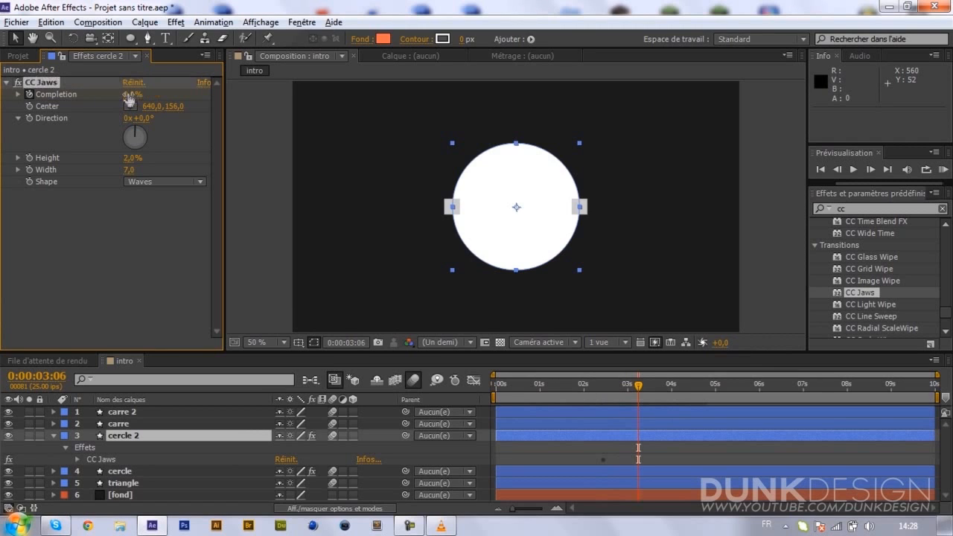
pyautogui.click(127, 441)
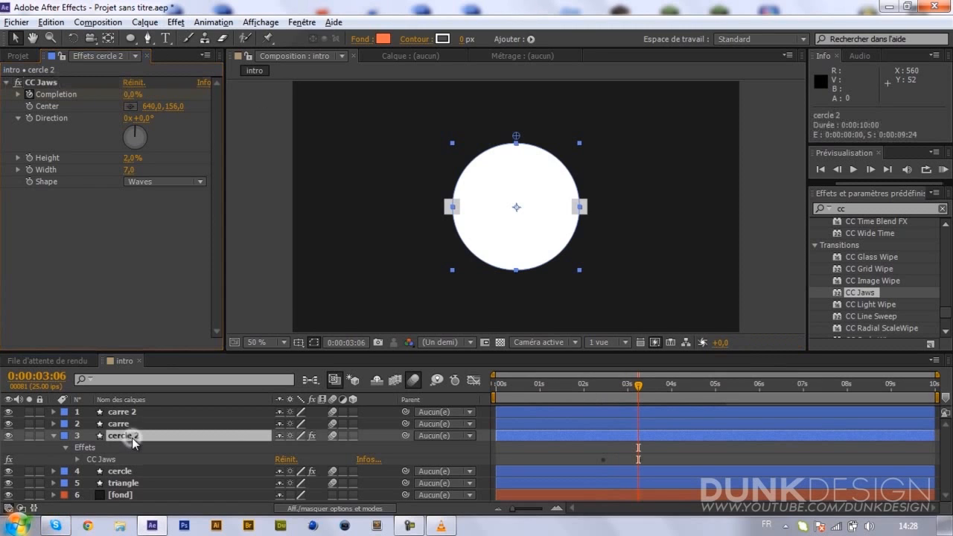
pyautogui.press('u')
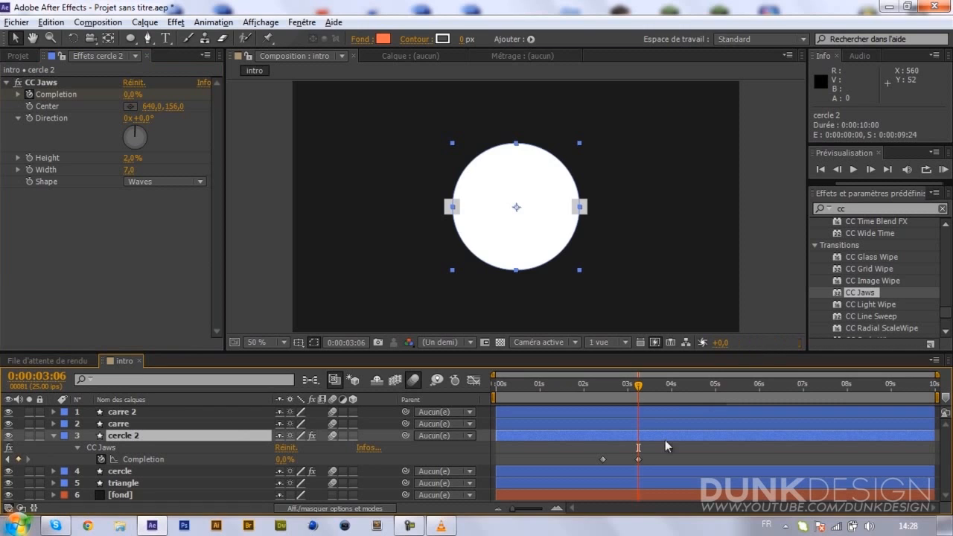
# Step: Check the rising fill, then start keyframing the CC Jaws Center at 0:00:02:11 with the point at 472, 158
pyautogui.click(611, 388)
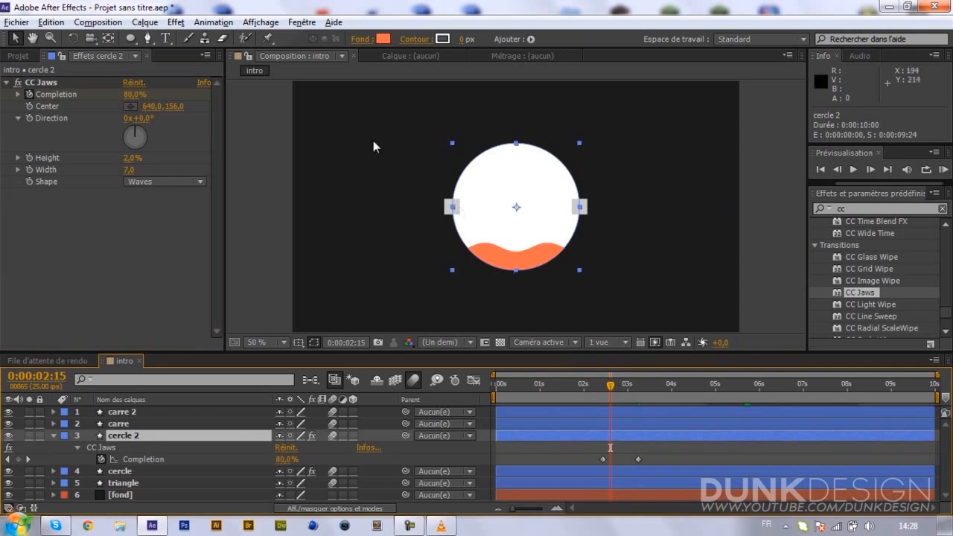
pyautogui.click(602, 390)
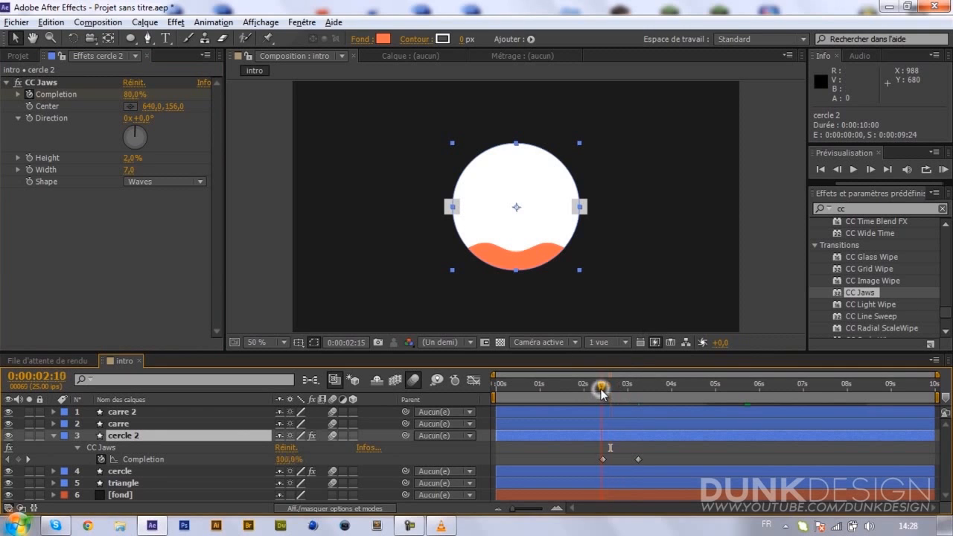
pyautogui.moveTo(603, 389); pyautogui.dragTo(604, 389)
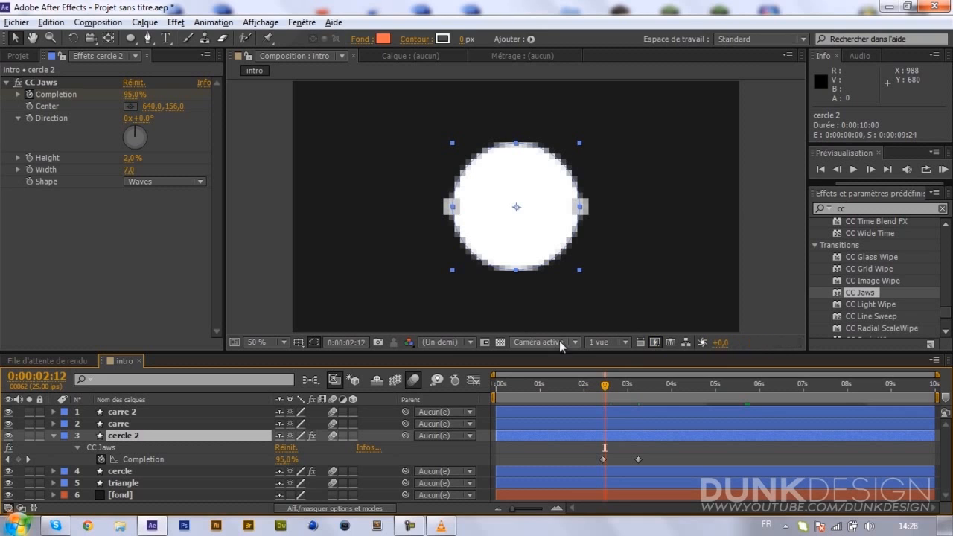
pyautogui.press('pageup')
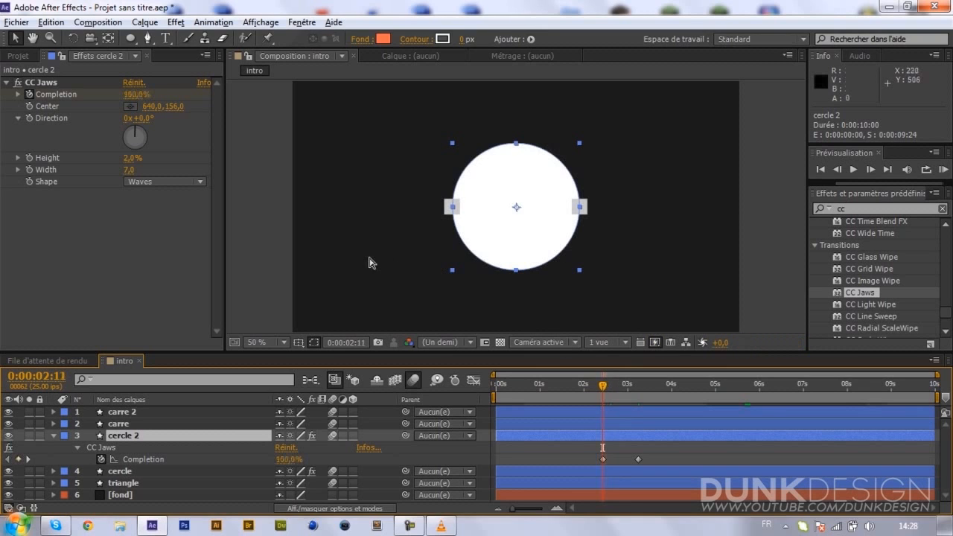
pyautogui.click(30, 108)
pyautogui.moveTo(544, 159); pyautogui.dragTo(457, 138)
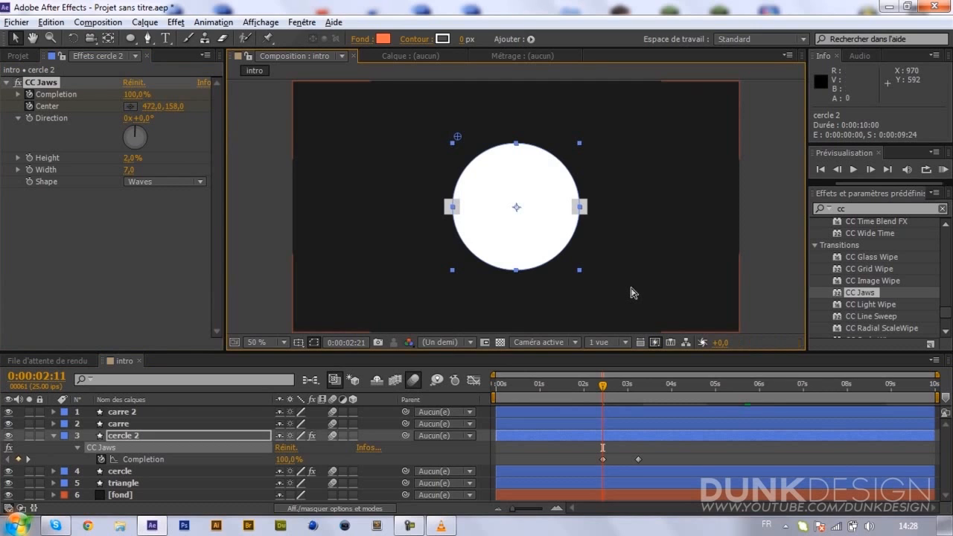
# Step: Keyframe the CC Jaws Center at 634, 132 at 0:00:02:21 and at 824, 136 at 0:00:03:06
pyautogui.hotkey('shift', 'pagedown')
pyautogui.click(134, 106)
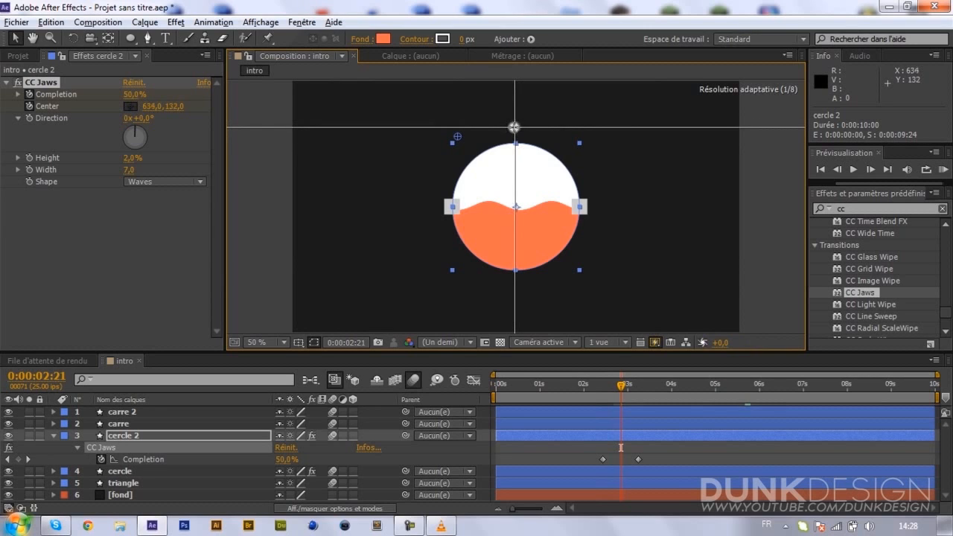
pyautogui.click(514, 127)
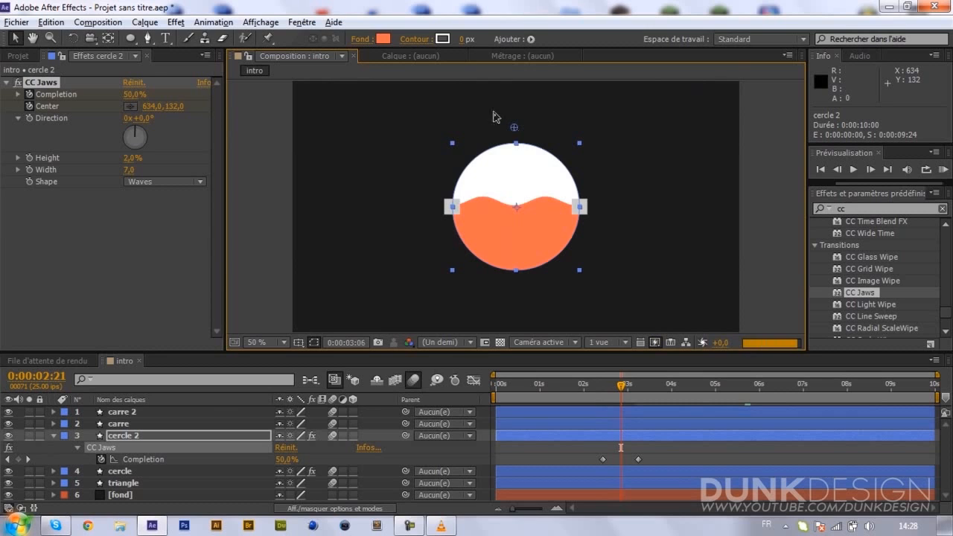
pyautogui.moveTo(580, 144)
pyautogui.mouseDown()
pyautogui.moveTo(579, 127)
pyautogui.moveTo(604, 194)
pyautogui.moveTo(306, 94)
pyautogui.moveTo(571, 122)
pyautogui.moveTo(581, 131)
pyautogui.mouseUp()
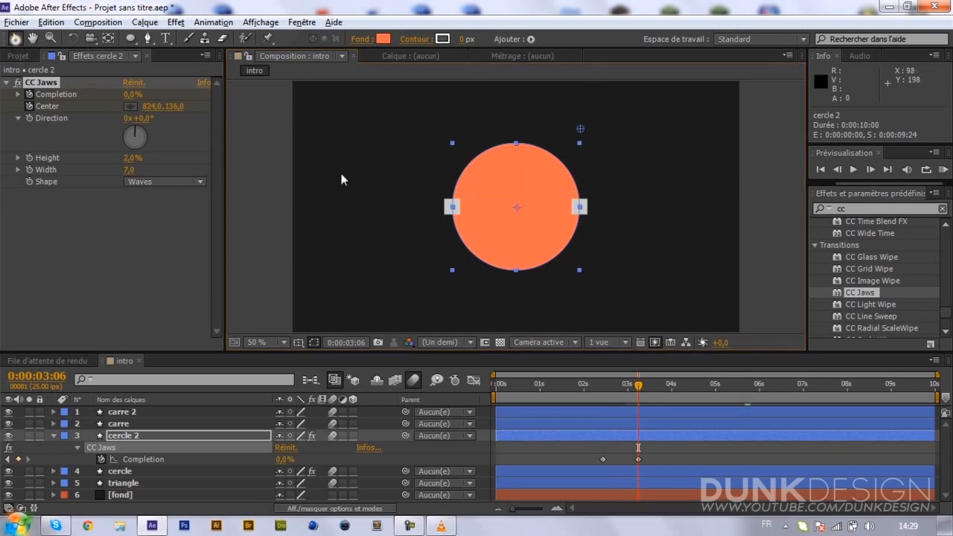
pyautogui.click(282, 213)
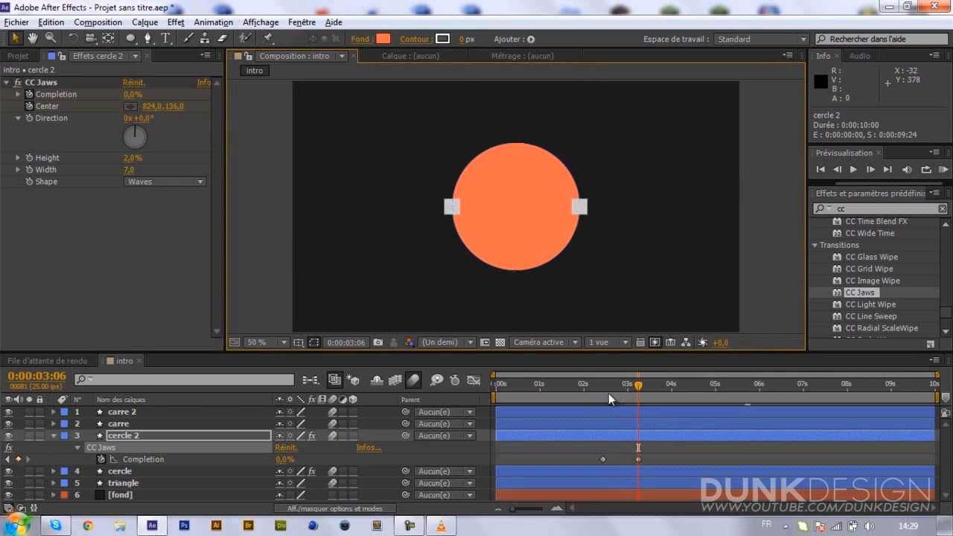
# Step: Lower the preview resolution to Un tiers and scrub through the liquid fill up to 0:00:03:04
pyautogui.click(456, 342)
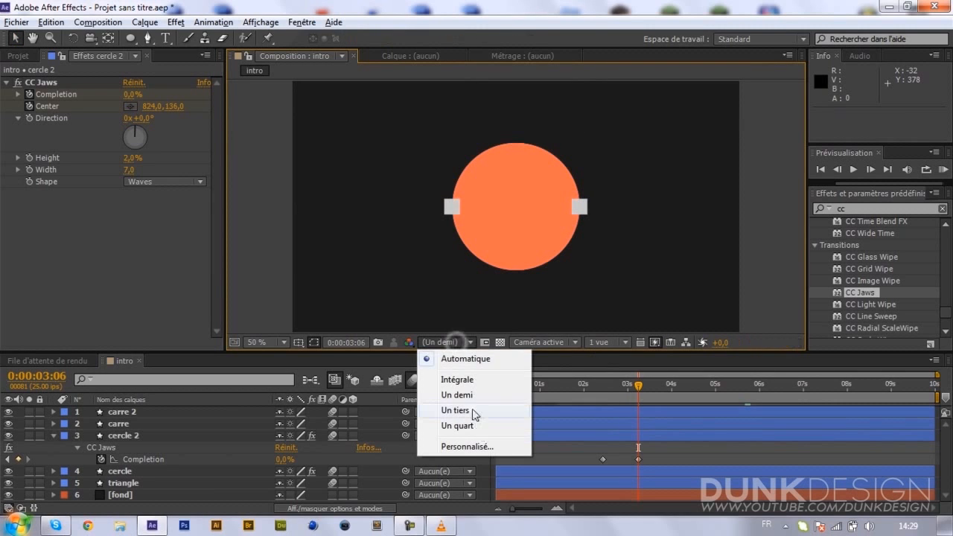
pyautogui.click(553, 402)
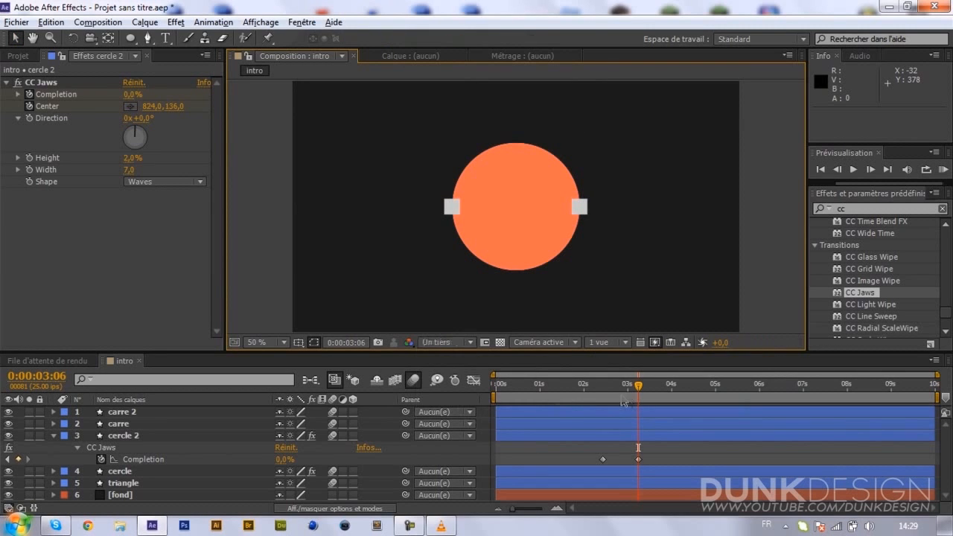
pyautogui.click(622, 386)
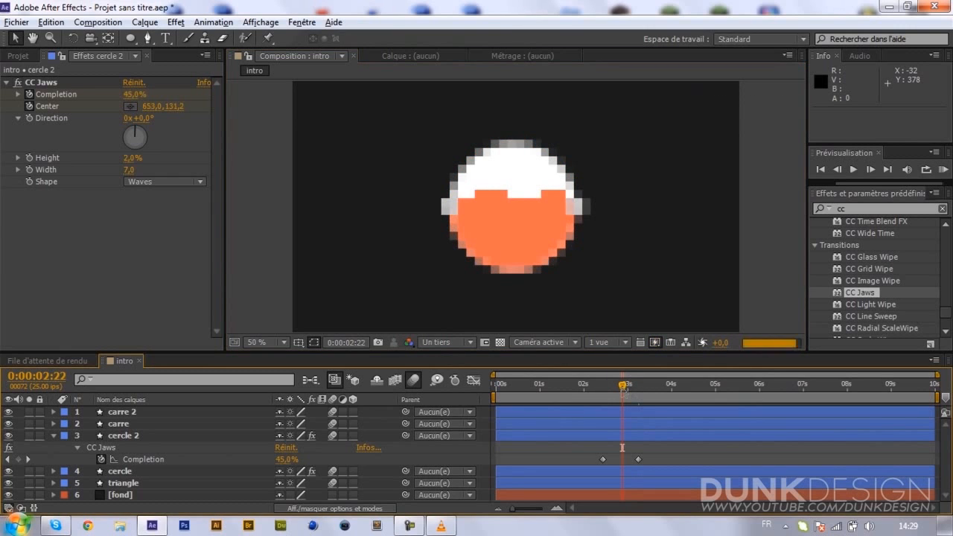
pyautogui.click(616, 386)
pyautogui.click(634, 391)
pyautogui.click(634, 390)
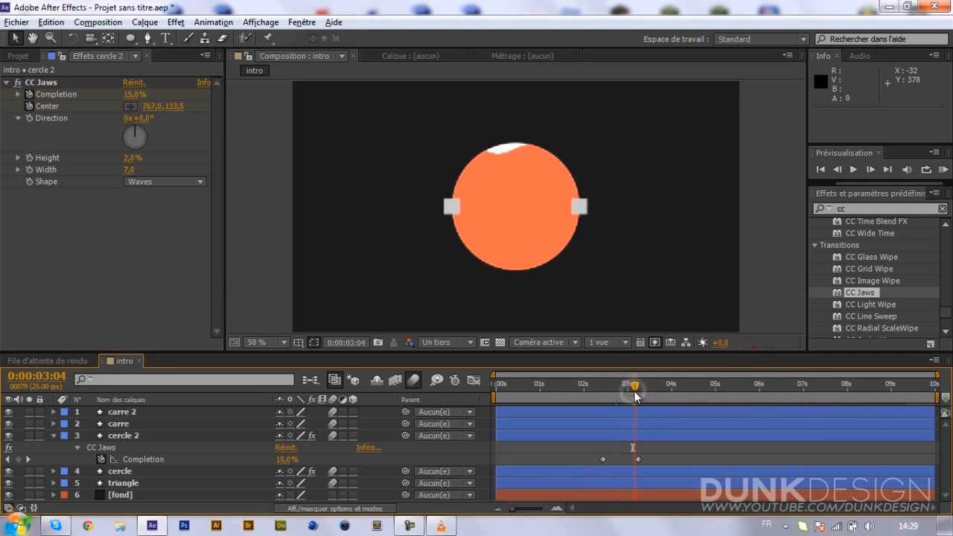
pyautogui.click(635, 390)
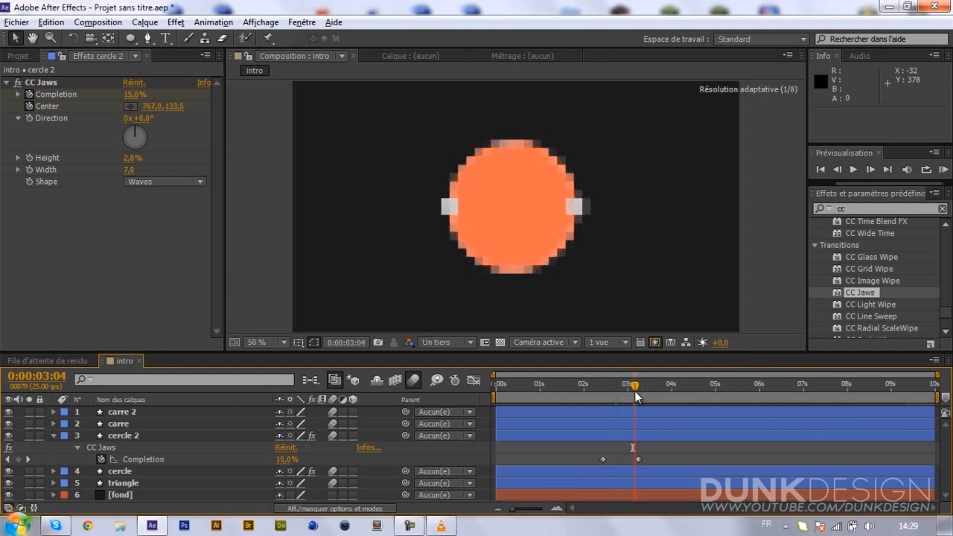
# Step: Import drops by dunk.aep from the After Effect library folder into the project
pyautogui.click(18, 57)
pyautogui.click(122, 300)
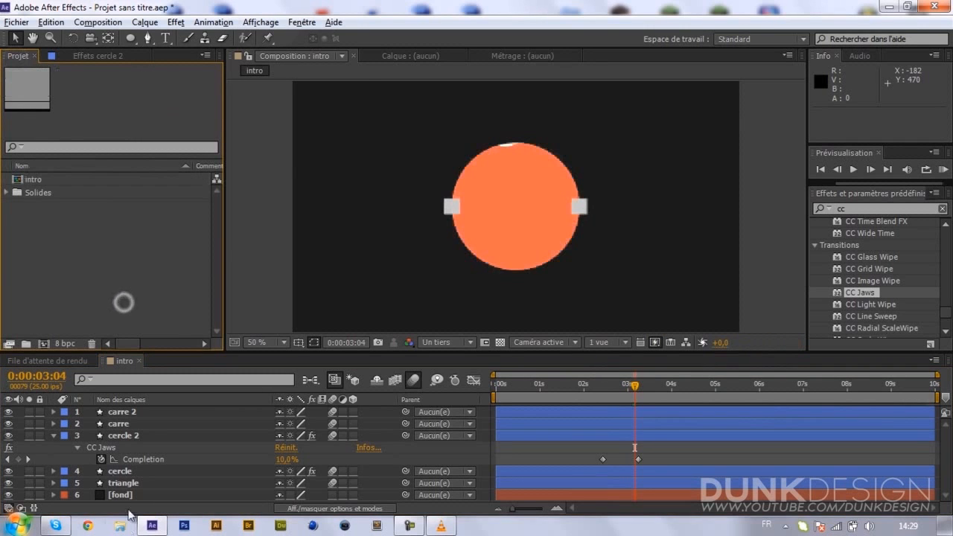
pyautogui.click(16, 526)
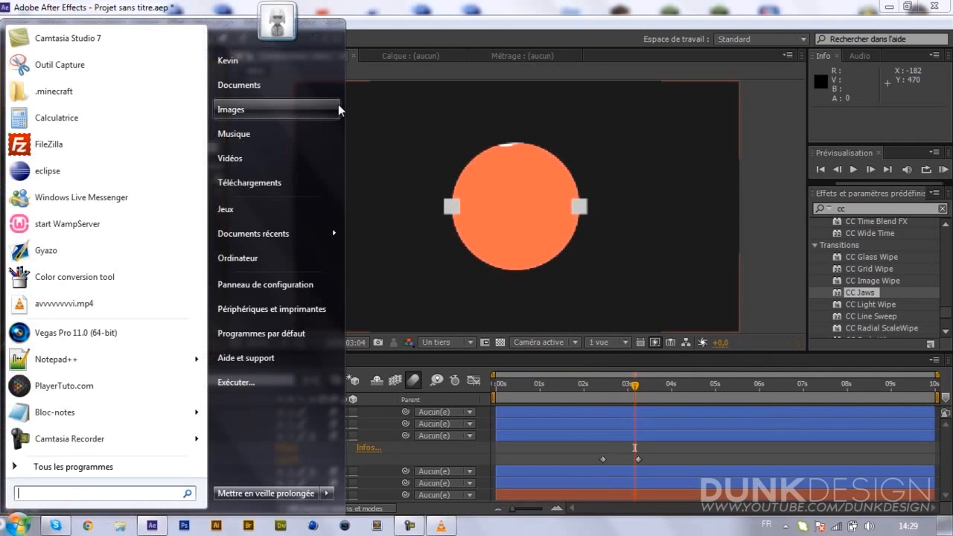
pyautogui.click(309, 146)
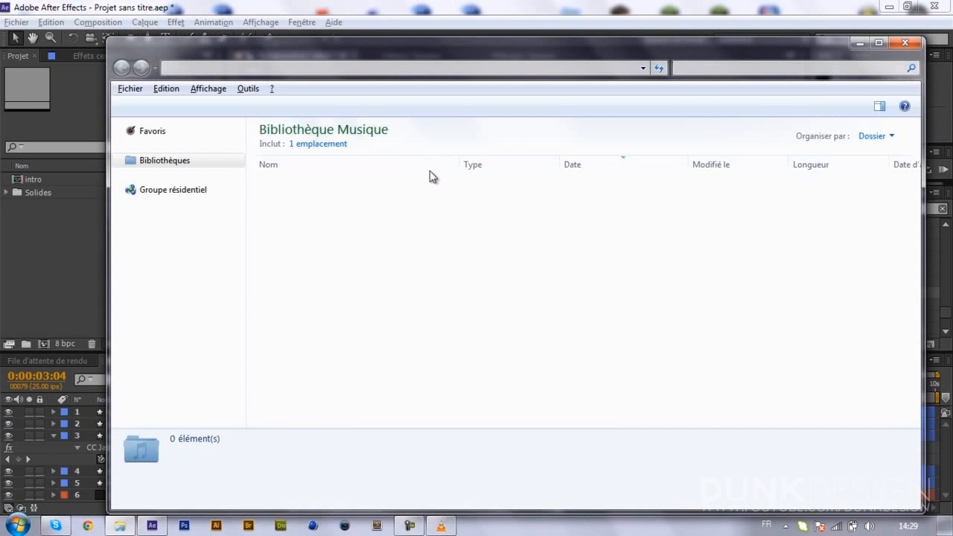
pyautogui.click(180, 265)
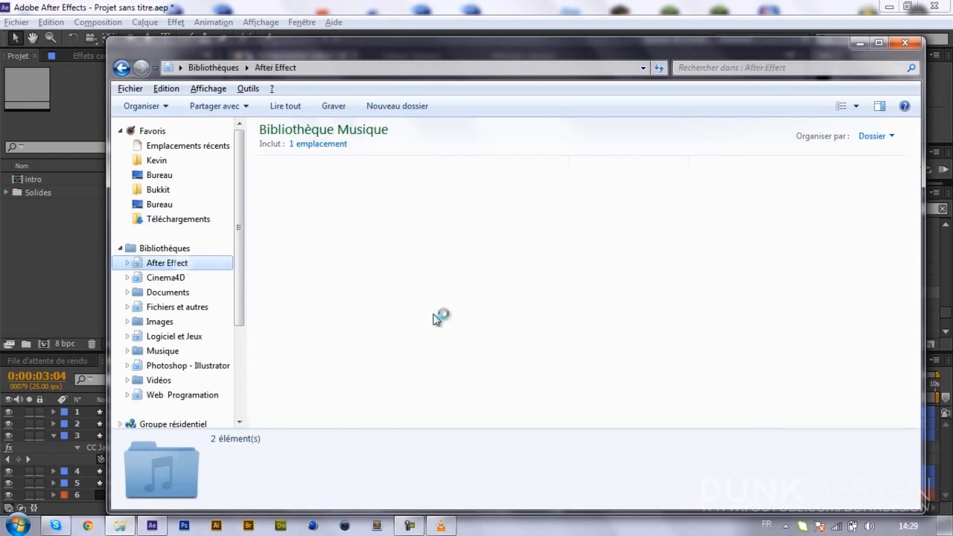
pyautogui.moveTo(910, 217); pyautogui.dragTo(915, 342)
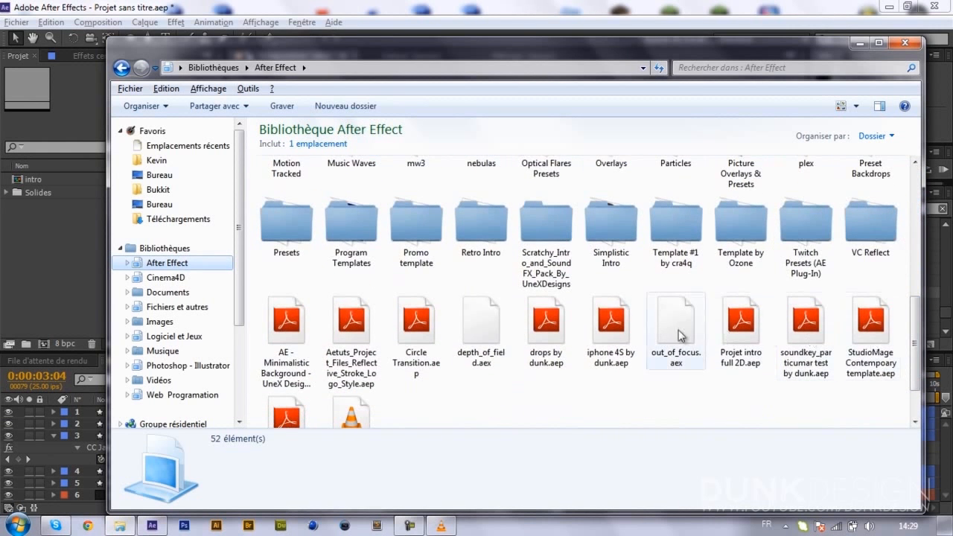
pyautogui.moveTo(546, 327); pyautogui.dragTo(38, 270)
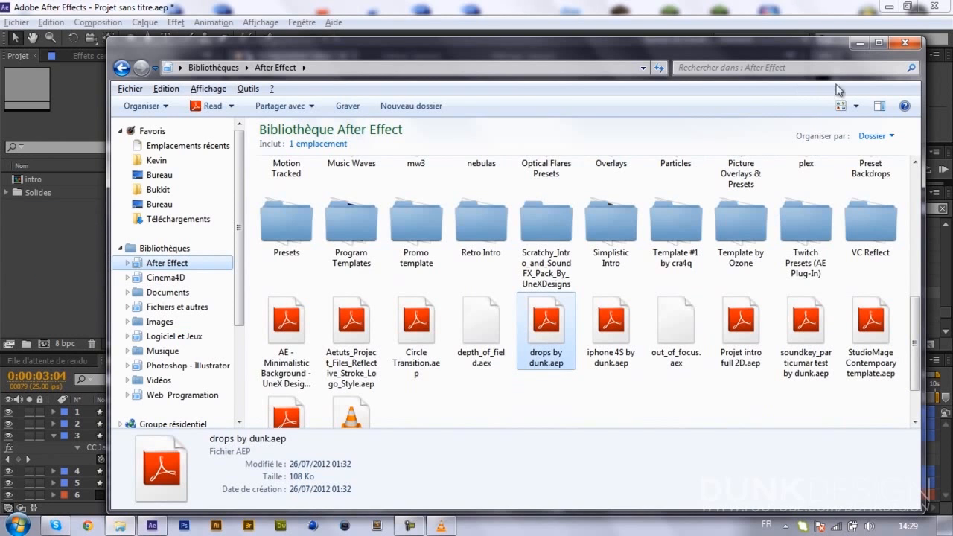
pyautogui.click(858, 44)
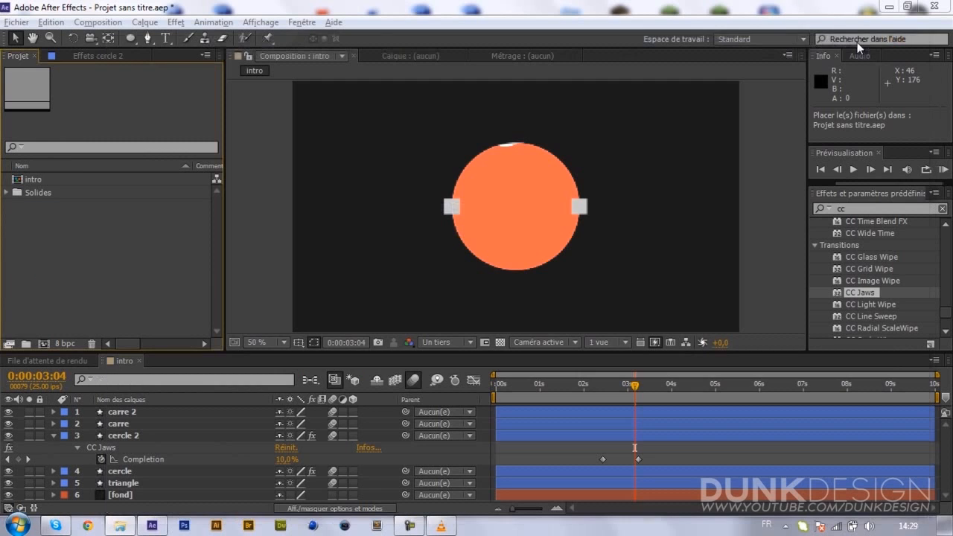
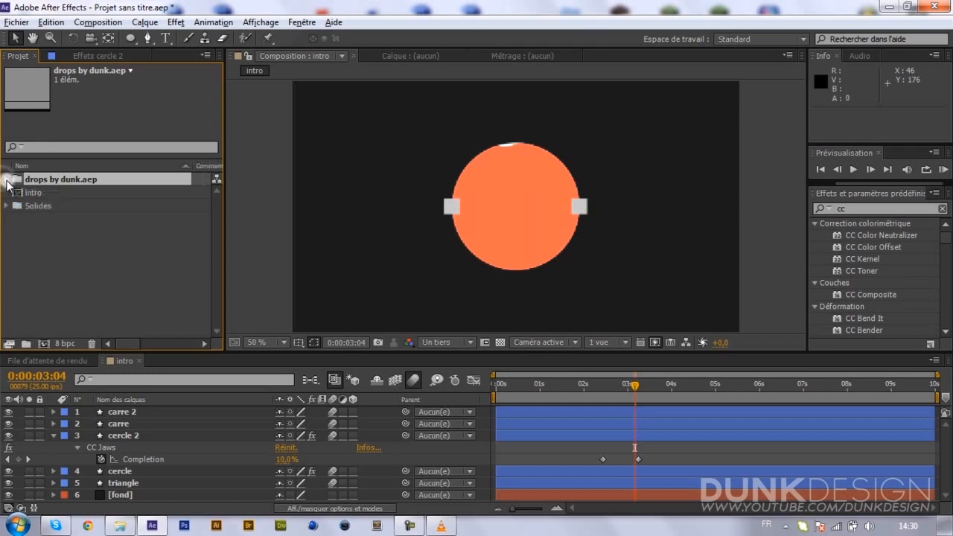
# Step: Add the goutte composition from the drops by dunk.aep folder to the intro timeline, directly below cercle 2
pyautogui.click(5, 179)
pyautogui.click(43, 193)
pyautogui.moveTo(43, 195); pyautogui.dragTo(164, 436)
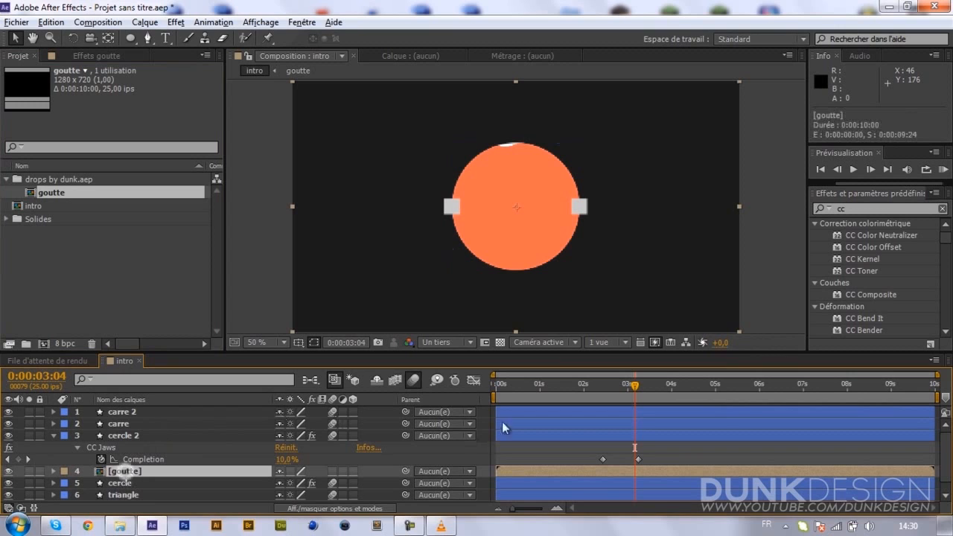
# Step: Search the effects for remplir and apply the Remplir effect to the goutte layer
pyautogui.click(872, 208)
pyautogui.write('remplo')
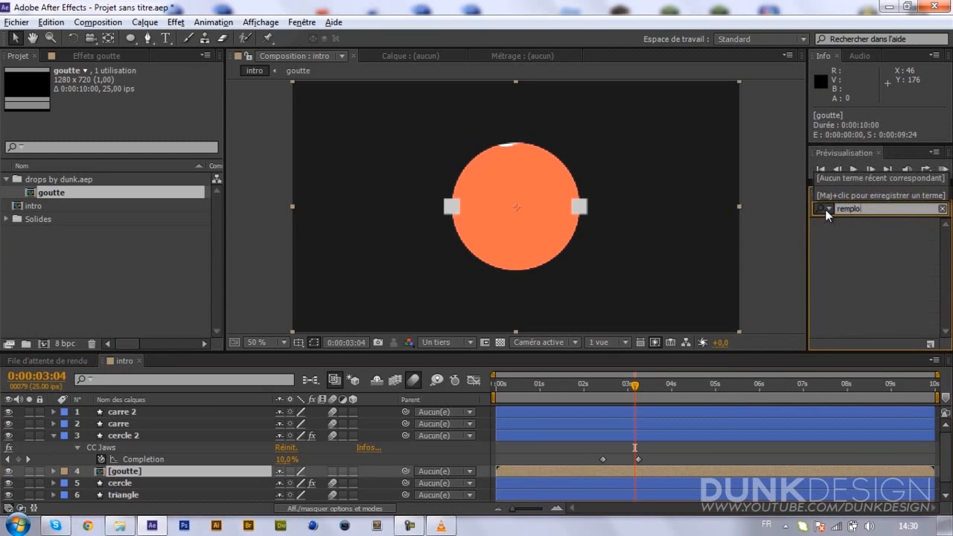
pyautogui.press('BackSpace')
pyautogui.write('ir')
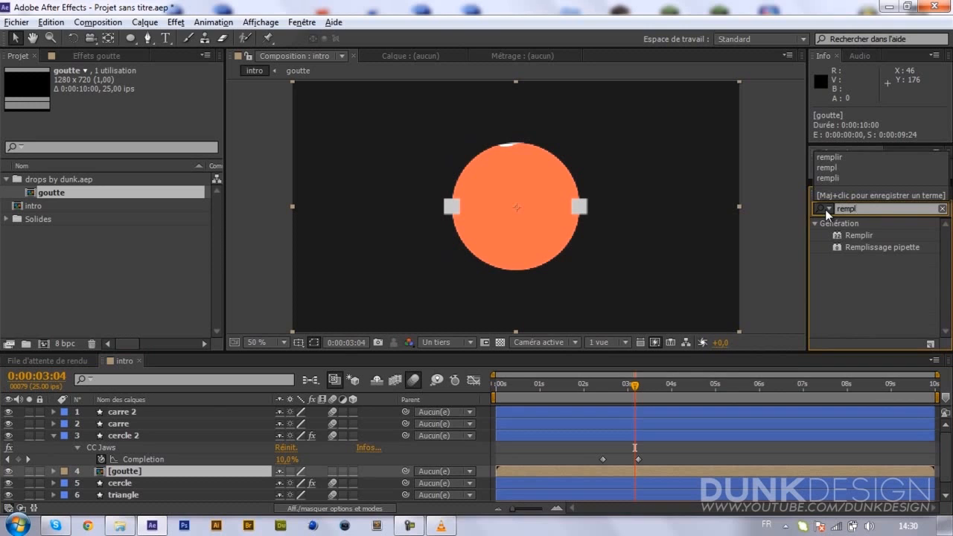
pyautogui.moveTo(849, 235); pyautogui.dragTo(185, 477)
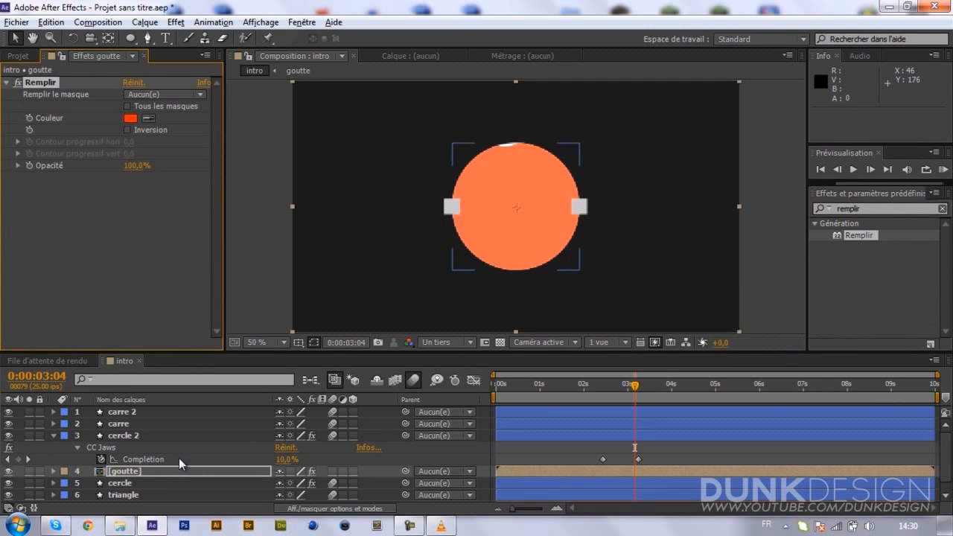
# Step: Sample the orange of the circle as the Remplir colour of the goutte layer
pyautogui.click(148, 117)
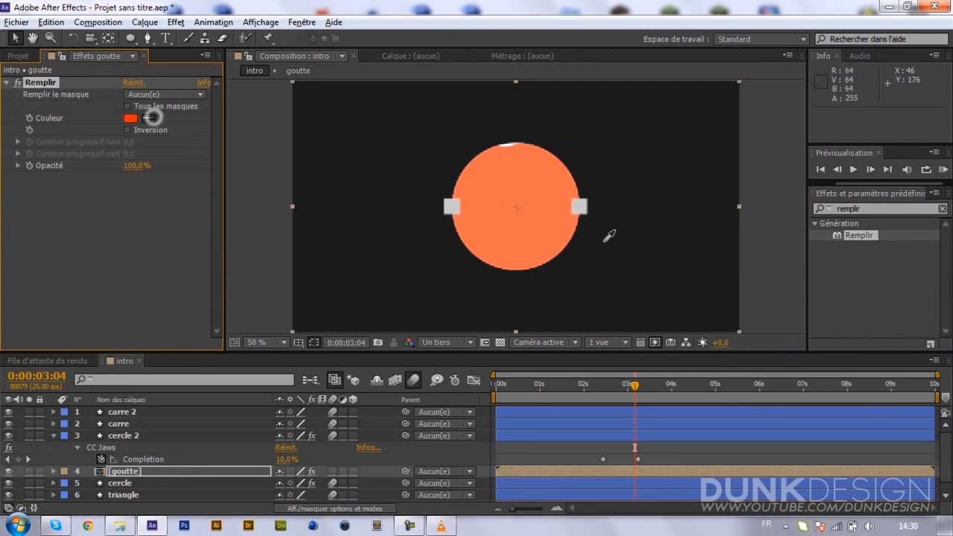
pyautogui.click(551, 207)
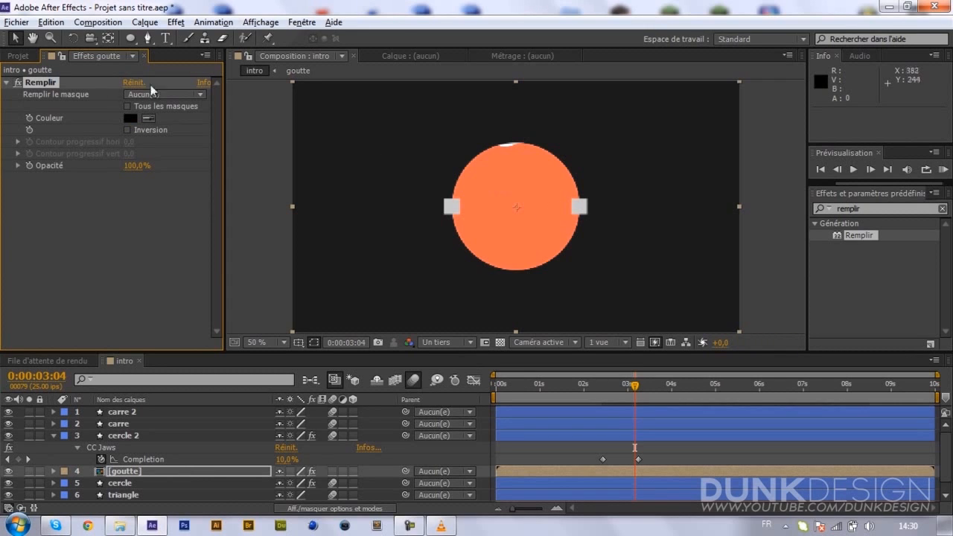
pyautogui.click(149, 119)
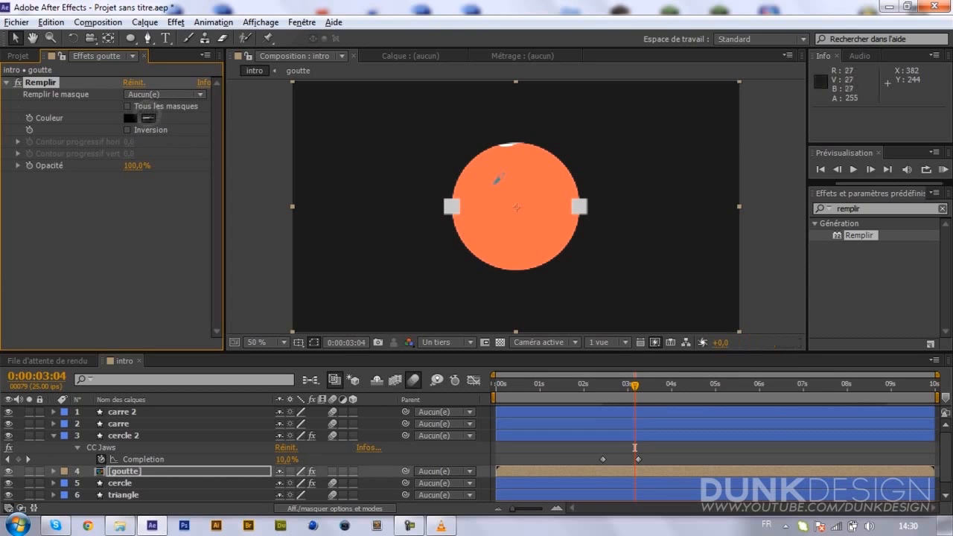
pyautogui.click(495, 189)
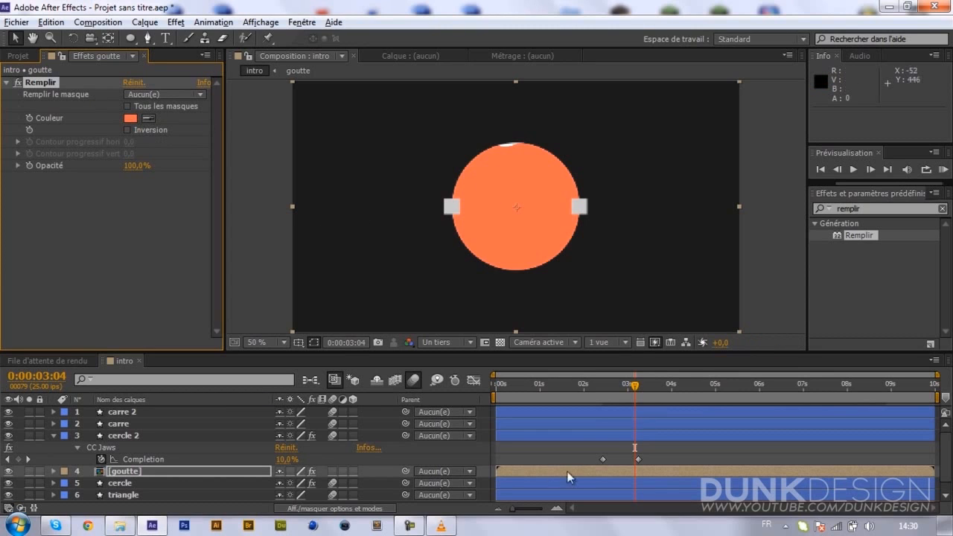
pyautogui.moveTo(497, 471); pyautogui.dragTo(642, 471)
pyautogui.click(635, 448)
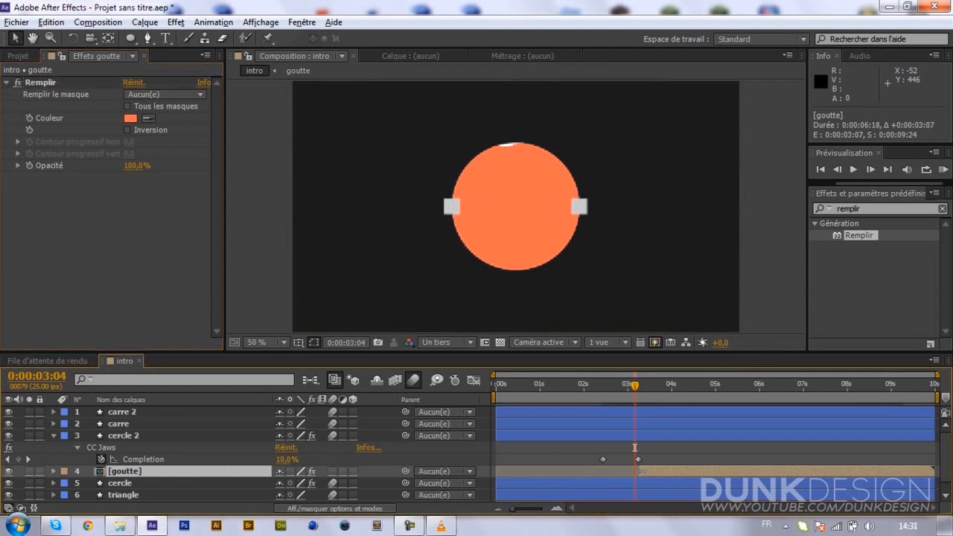
pyautogui.click(511, 475)
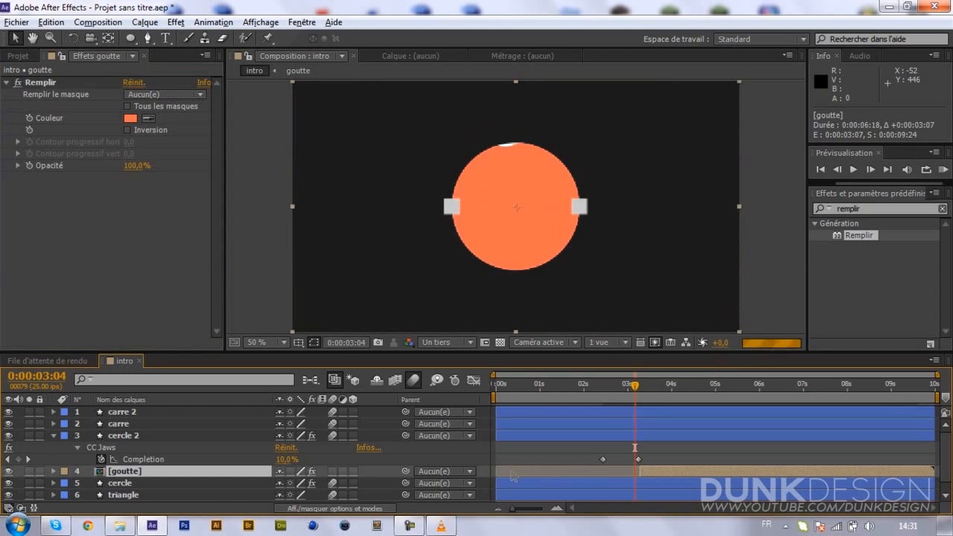
pyautogui.hotkey('ctrl', 'z')
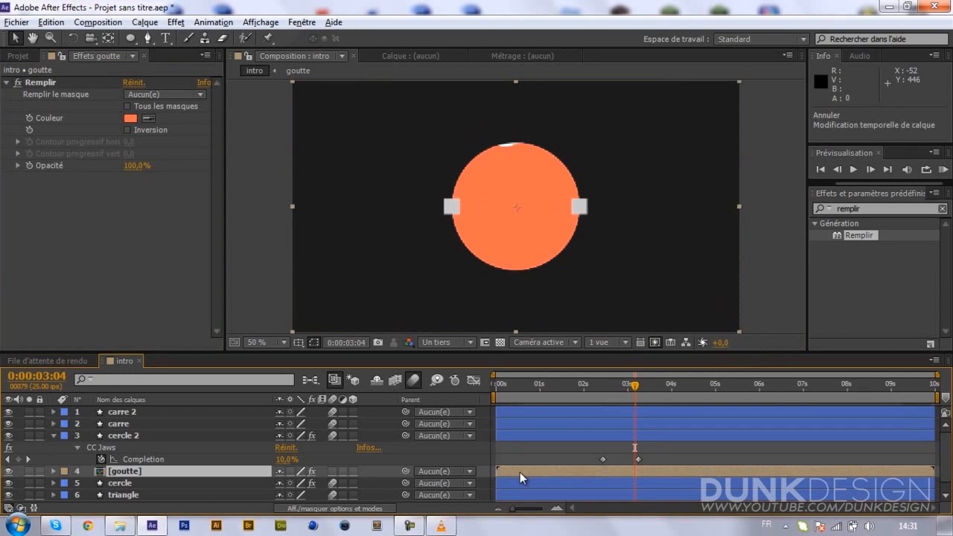
# Step: Shift the goutte layer in time to start at 0:00:03:06 and raise it in the frame to about position 648, 144
pyautogui.moveTo(520, 472); pyautogui.dragTo(672, 473)
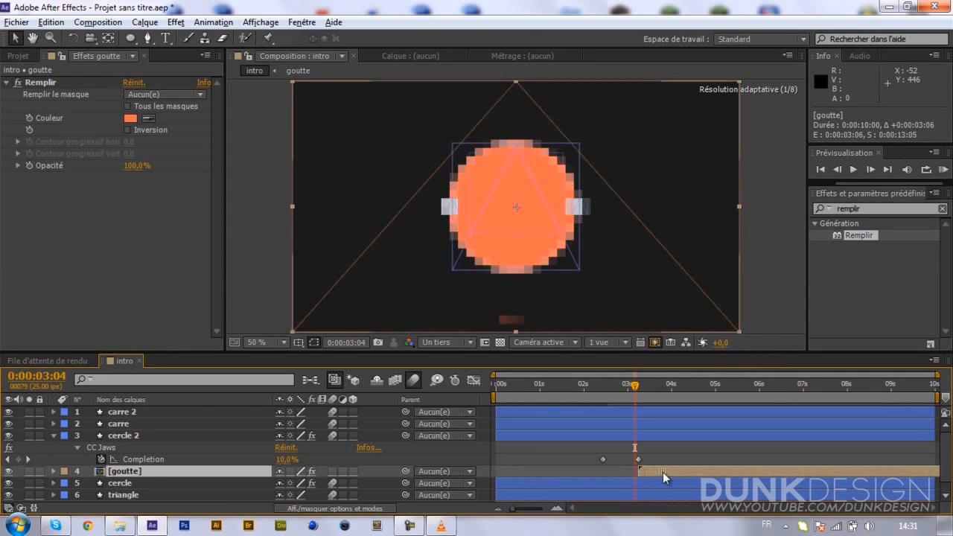
pyautogui.click(646, 386)
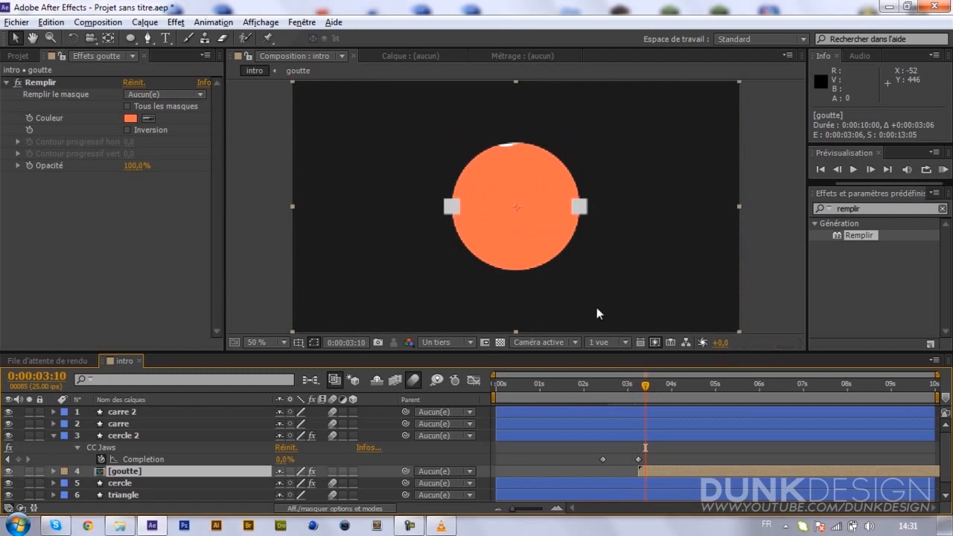
pyautogui.moveTo(574, 238); pyautogui.dragTo(575, 116)
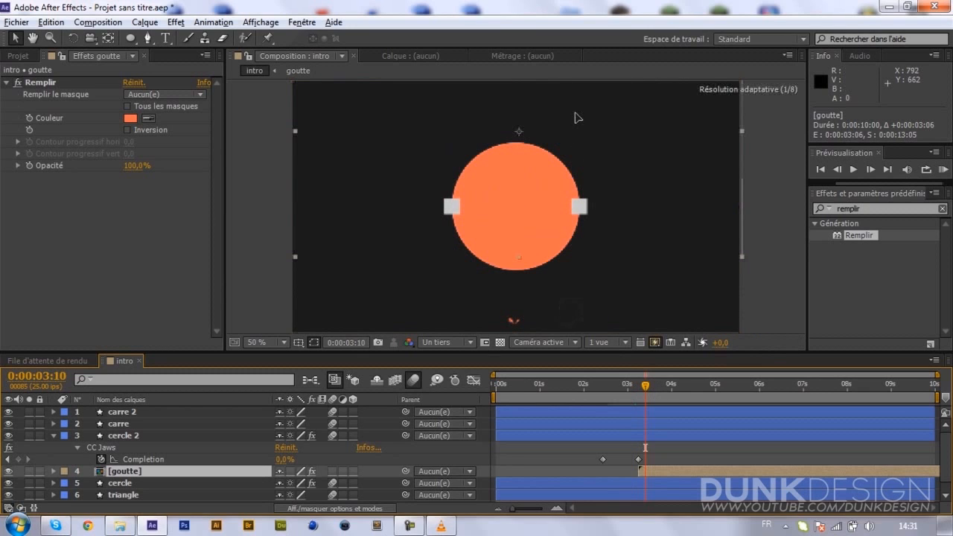
# Step: Set the preview resolution to Un demi and raise the goutte layer to position 648, -166, with the drops at the circle's top edge
pyautogui.click(435, 344)
pyautogui.click(439, 363)
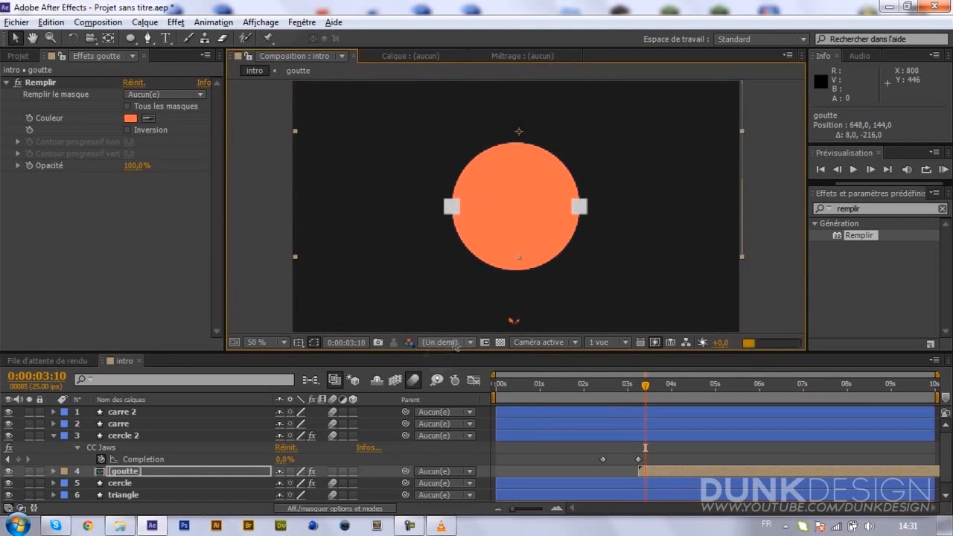
pyautogui.click(556, 237)
pyautogui.moveTo(561, 125); pyautogui.dragTo(551, 104)
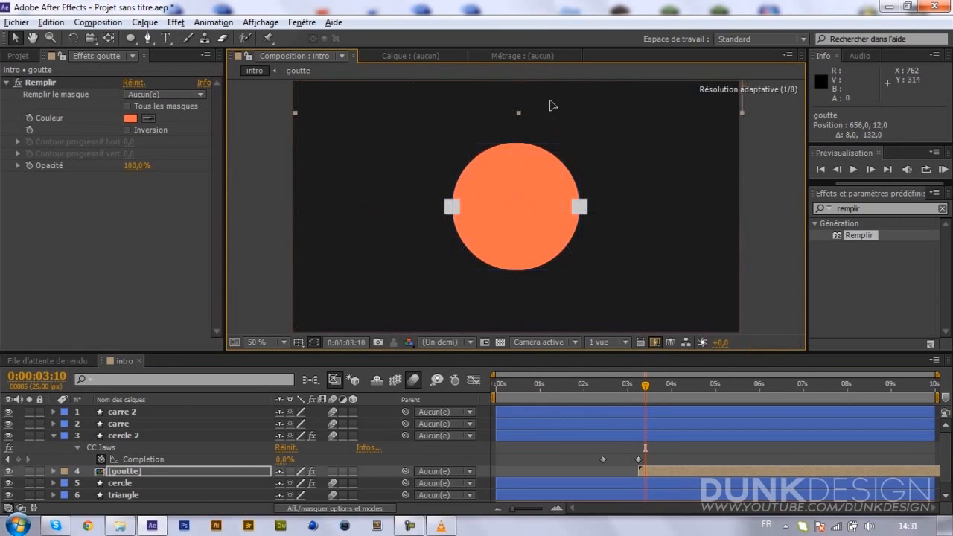
pyautogui.moveTo(546, 150)
pyautogui.mouseDown()
pyautogui.moveTo(541, 125)
pyautogui.moveTo(539, 133)
pyautogui.mouseUp()
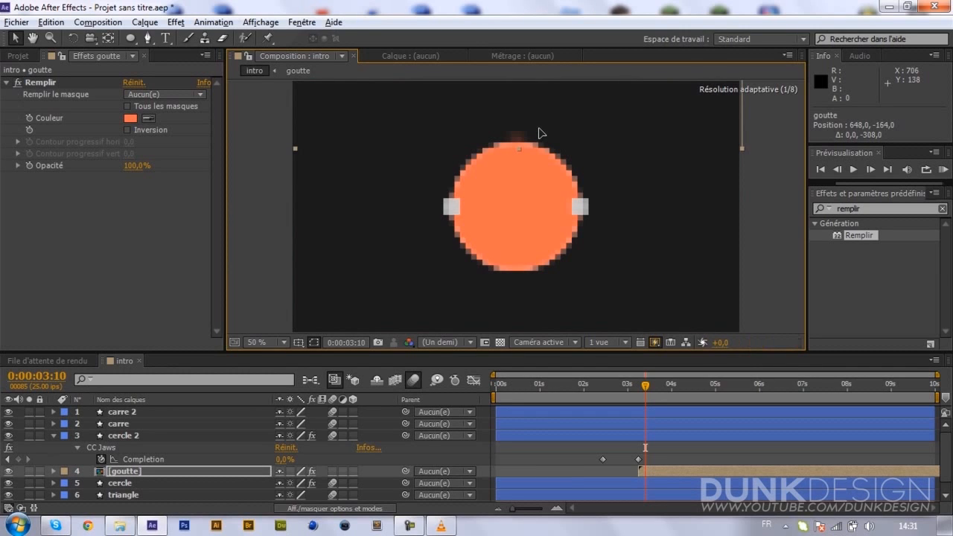
pyautogui.moveTo(539, 128); pyautogui.dragTo(539, 129)
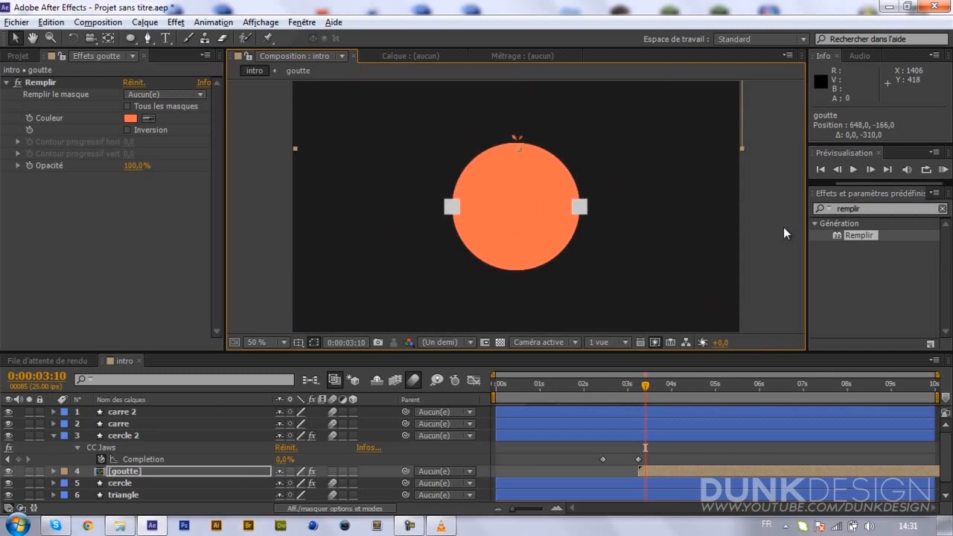
# Step: Add Opacité keyframes at 0:00:03:06 to both the carre 2 and carre layers
pyautogui.click(672, 391)
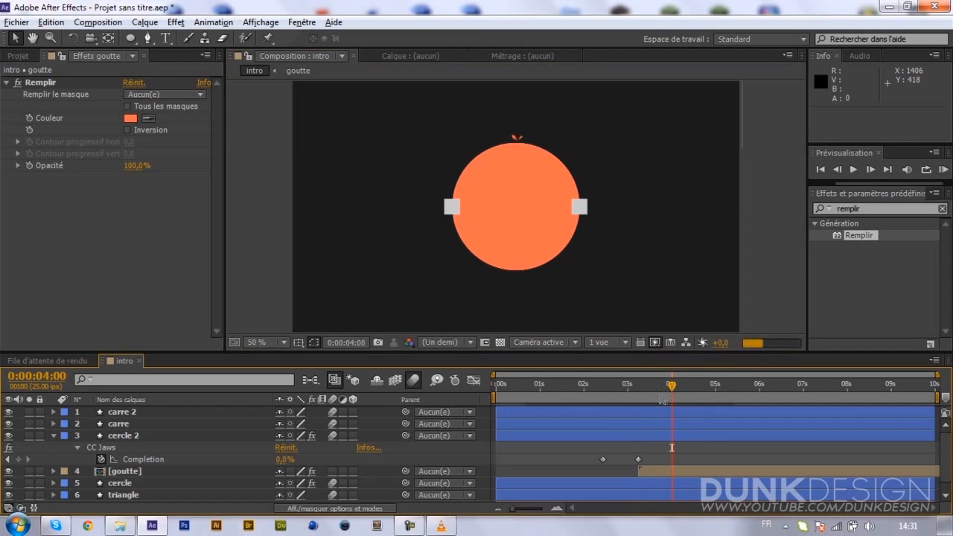
pyautogui.click(636, 392)
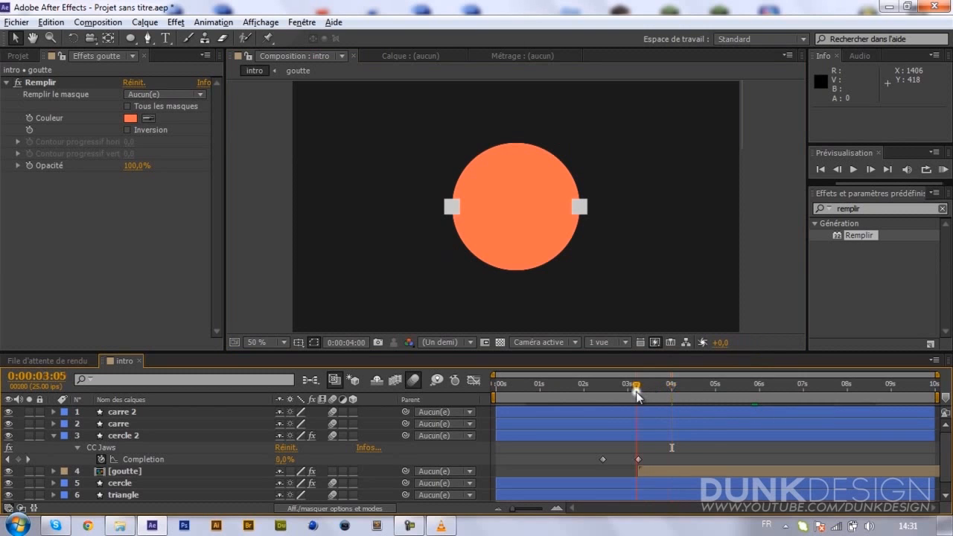
pyautogui.moveTo(636, 392); pyautogui.dragTo(638, 392)
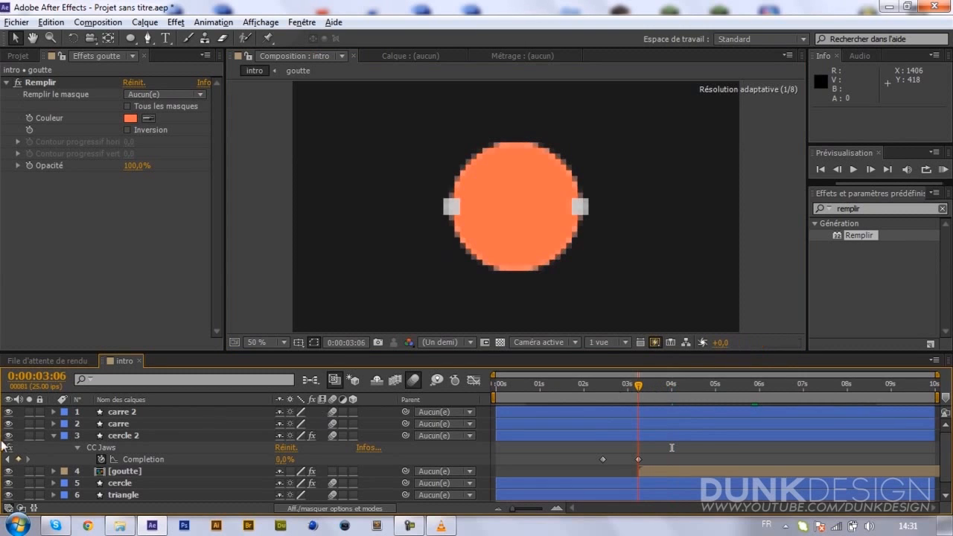
pyautogui.click(53, 436)
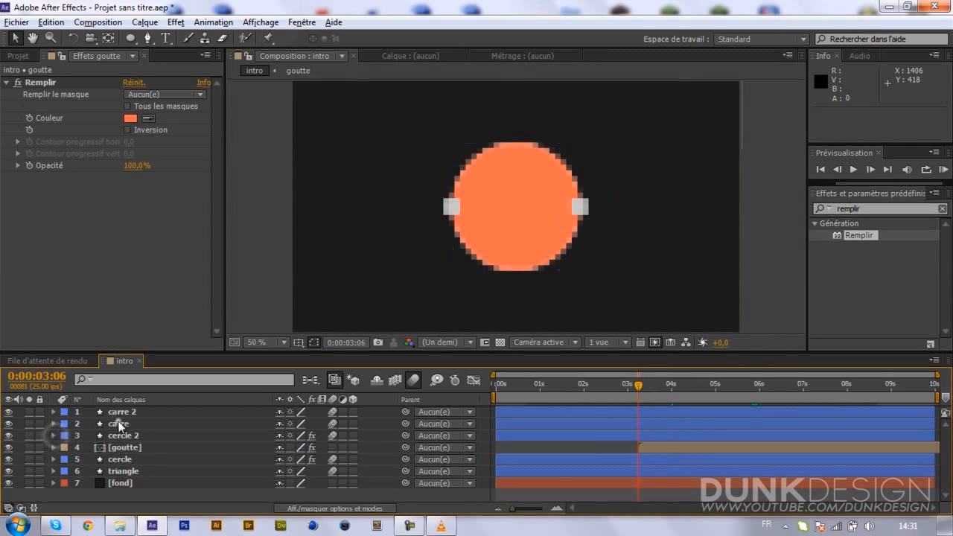
pyautogui.click(120, 424)
pyautogui.keyDown('shift'); pyautogui.click(128, 410); pyautogui.keyUp('shift')
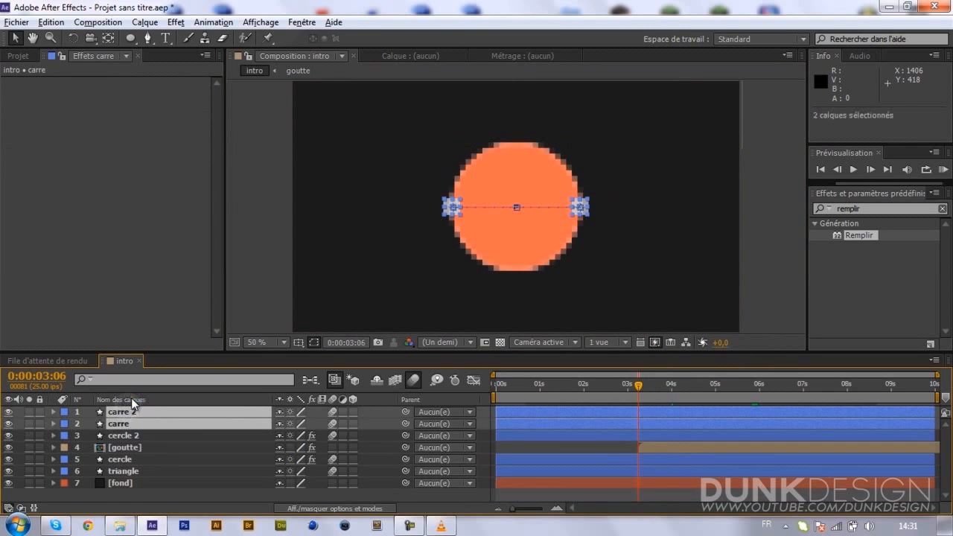
pyautogui.press('t')
pyautogui.click(19, 425)
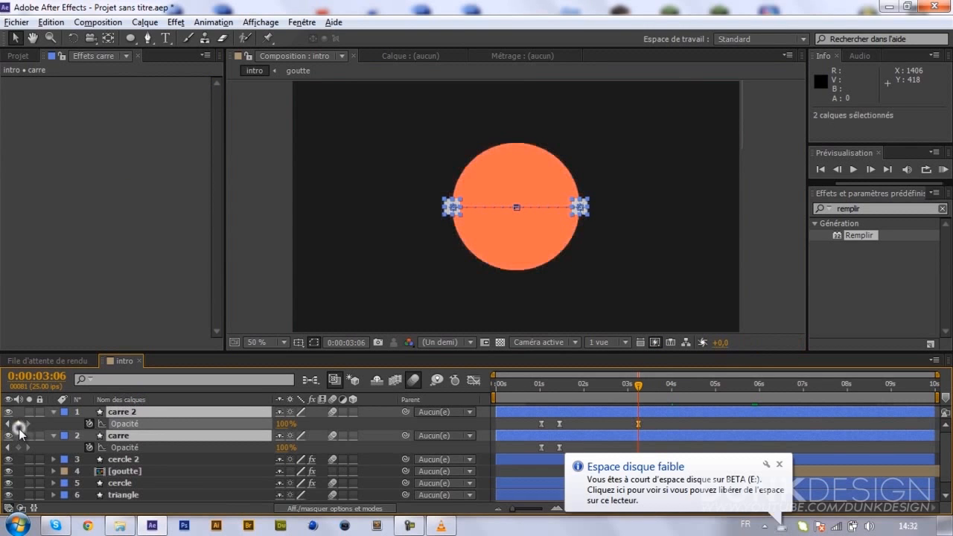
pyautogui.click(19, 446)
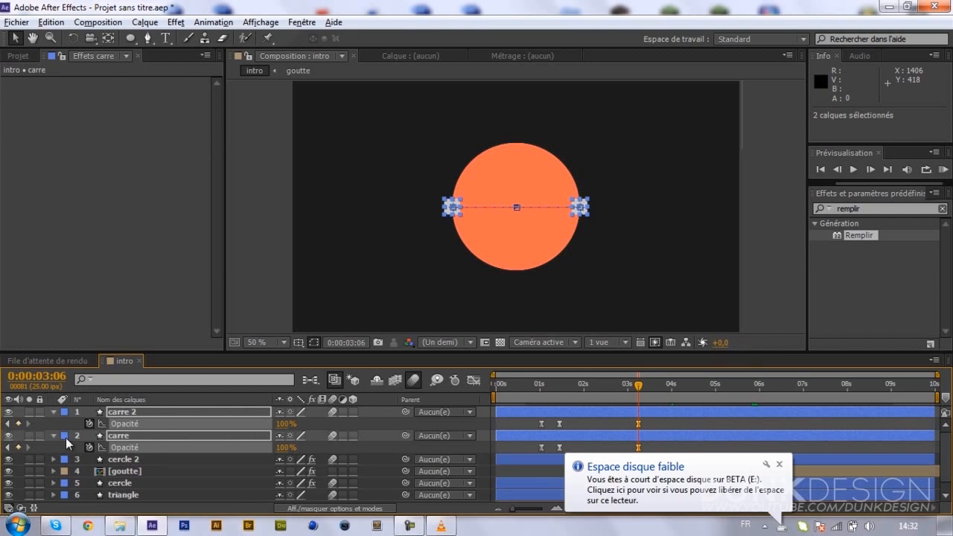
# Step: Set the Opacité of carre 2 and carre to 0% at 0:00:03:16 and collapse both layers
pyautogui.click(329, 425)
pyautogui.moveTo(280, 423); pyautogui.dragTo(217, 431)
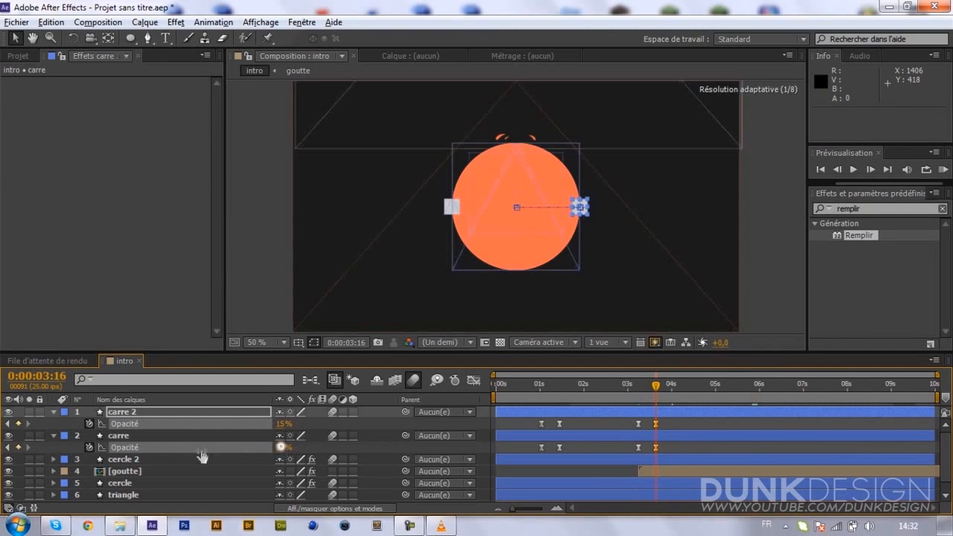
pyautogui.click(278, 445)
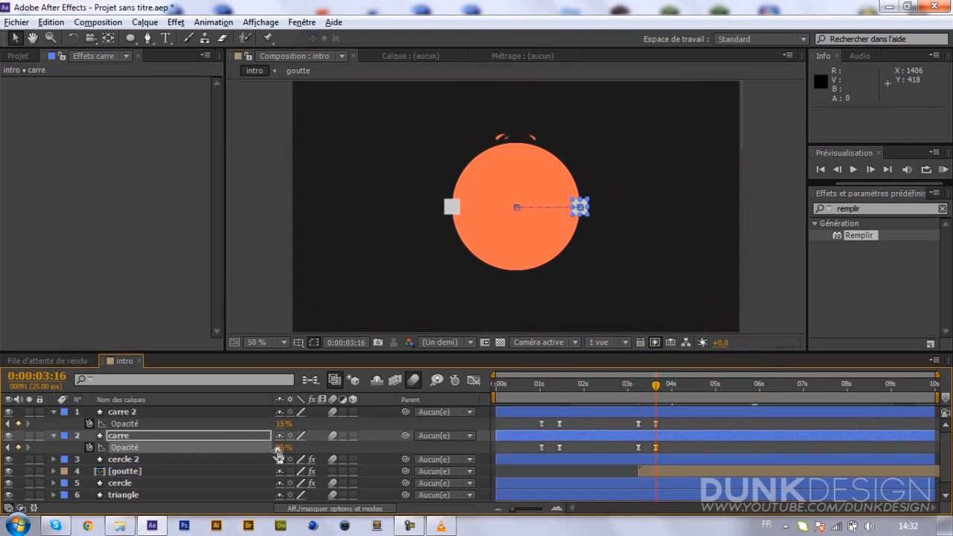
pyautogui.moveTo(276, 448); pyautogui.dragTo(275, 449)
pyautogui.click(278, 449)
pyautogui.press('Return')
pyautogui.write('0')
pyautogui.press('Return')
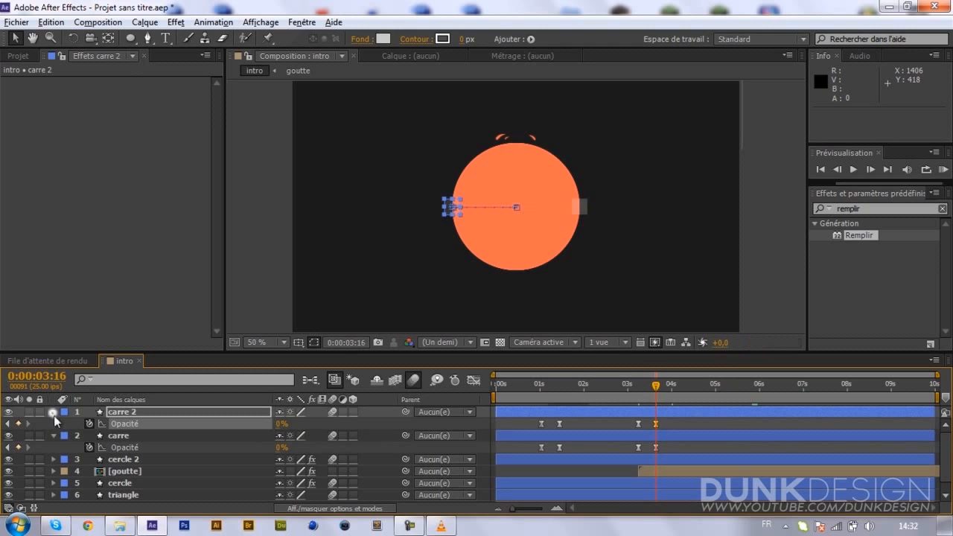
pyautogui.click(53, 413)
pyautogui.click(54, 426)
# Step: Examine cercle 2 at 0:00:03:02 by hiding and showing it over the white circle
pyautogui.click(247, 319)
pyautogui.click(515, 149)
pyautogui.click(179, 433)
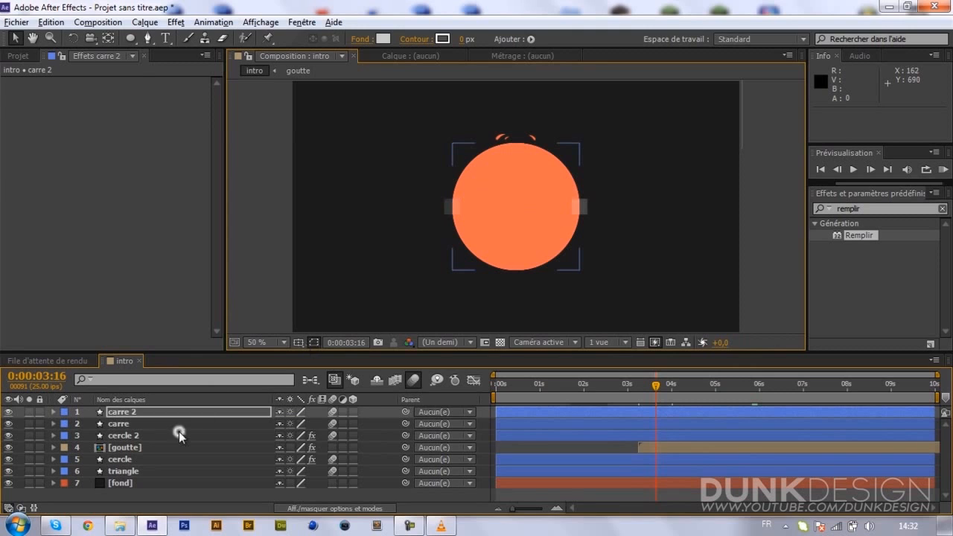
pyautogui.click(631, 384)
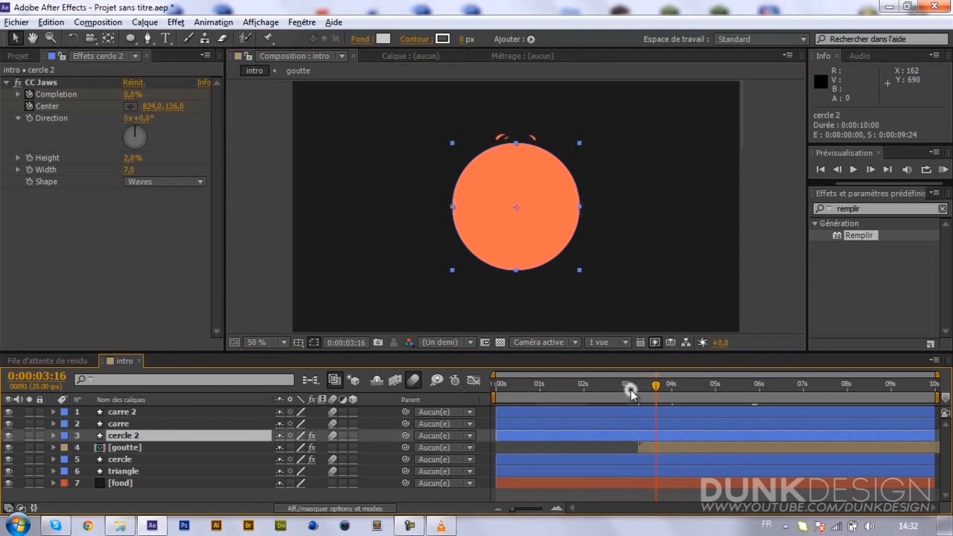
pyautogui.click(222, 424)
pyautogui.click(217, 439)
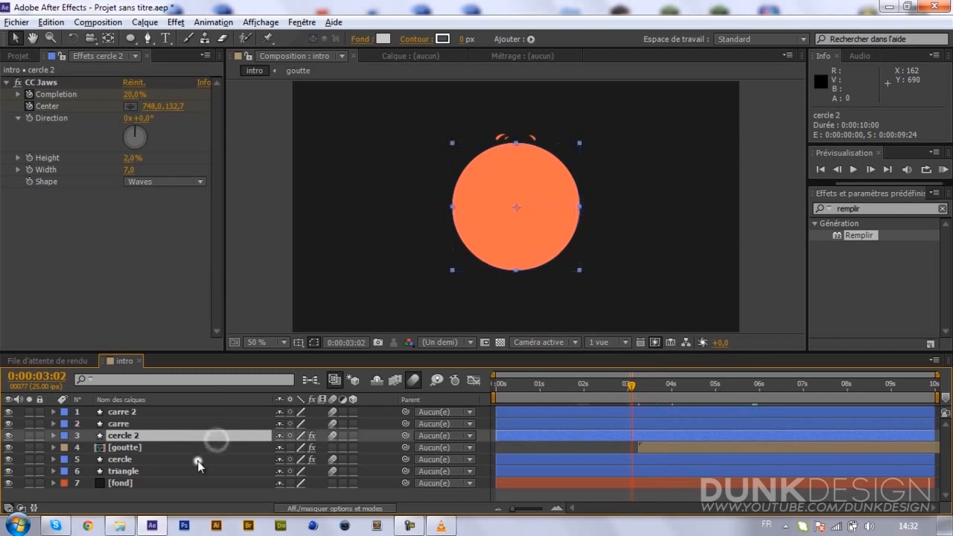
pyautogui.click(198, 459)
pyautogui.click(203, 427)
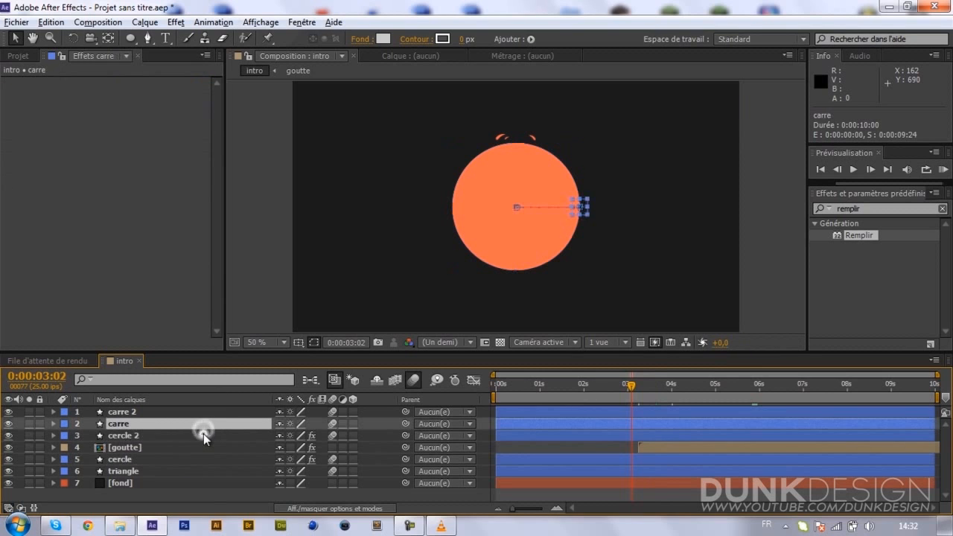
pyautogui.click(203, 435)
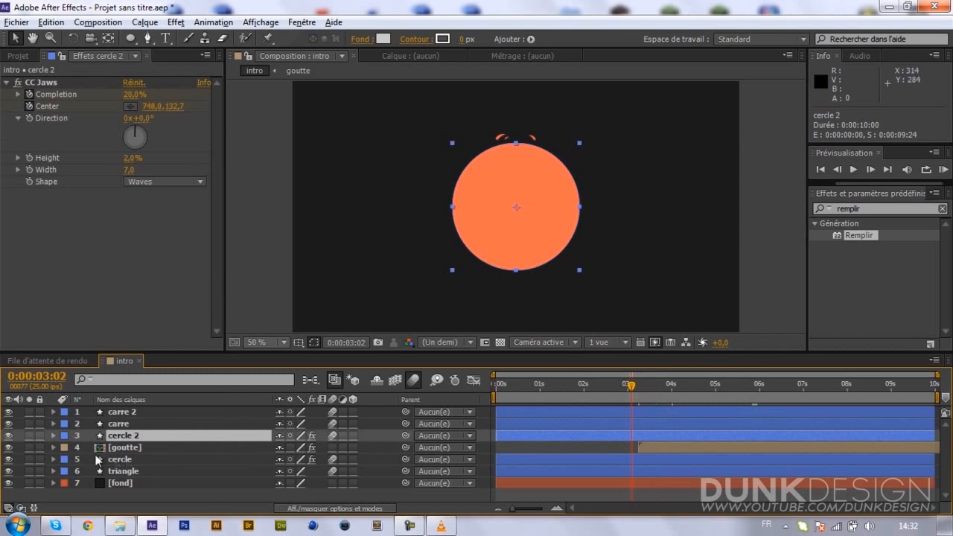
pyautogui.click(8, 436)
pyautogui.click(8, 436)
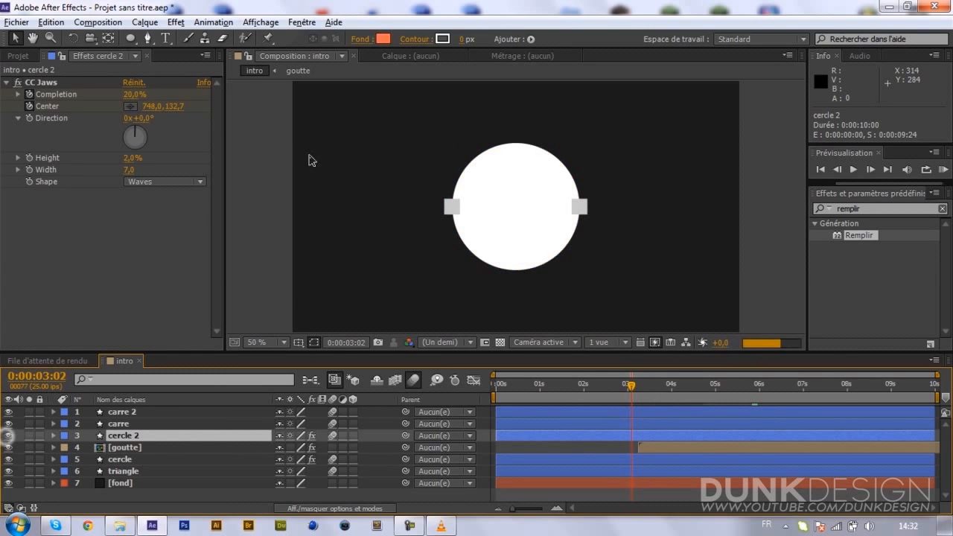
# Step: Try to give cercle 2 a 2 px contour in the orange sampled from the circle
pyautogui.click(461, 39)
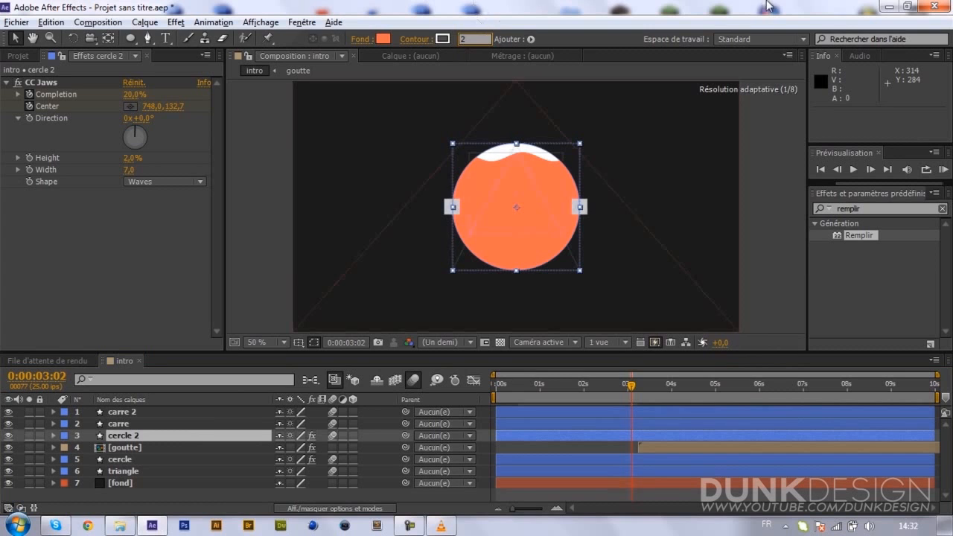
pyautogui.press('Return')
pyautogui.click(444, 41)
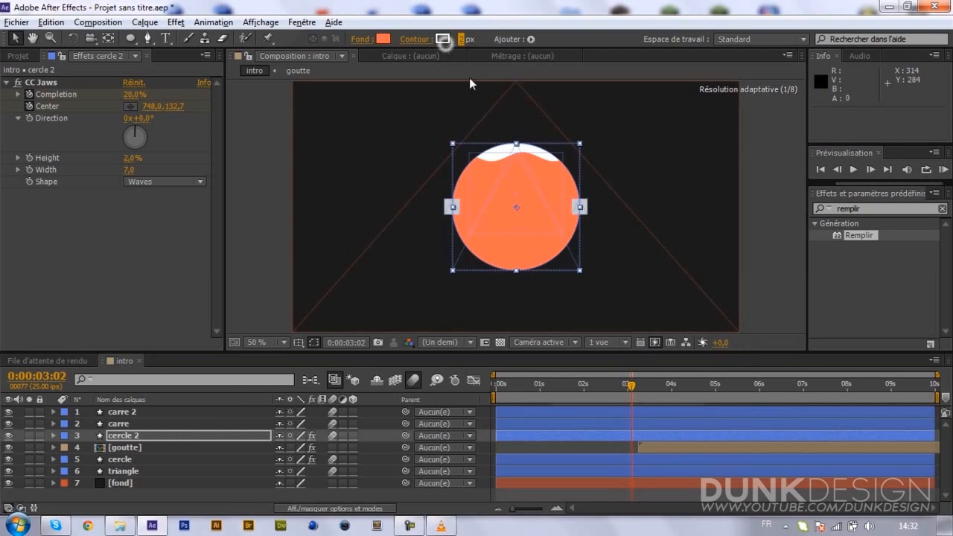
pyautogui.click(560, 350)
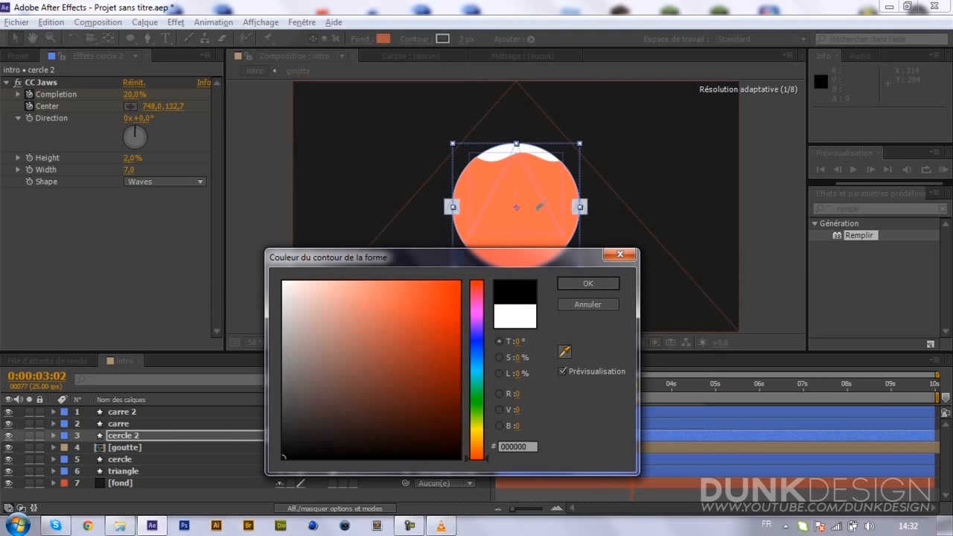
pyautogui.click(569, 283)
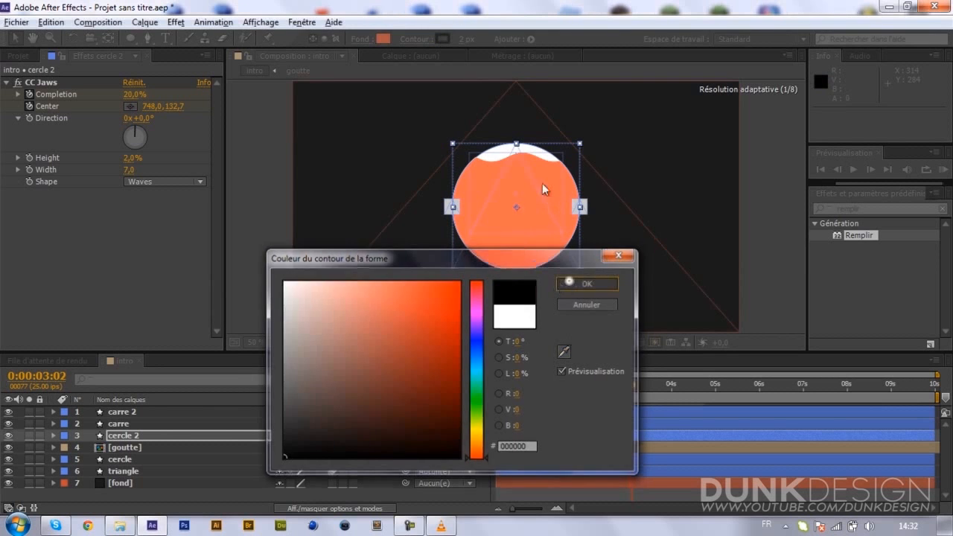
pyautogui.click(444, 41)
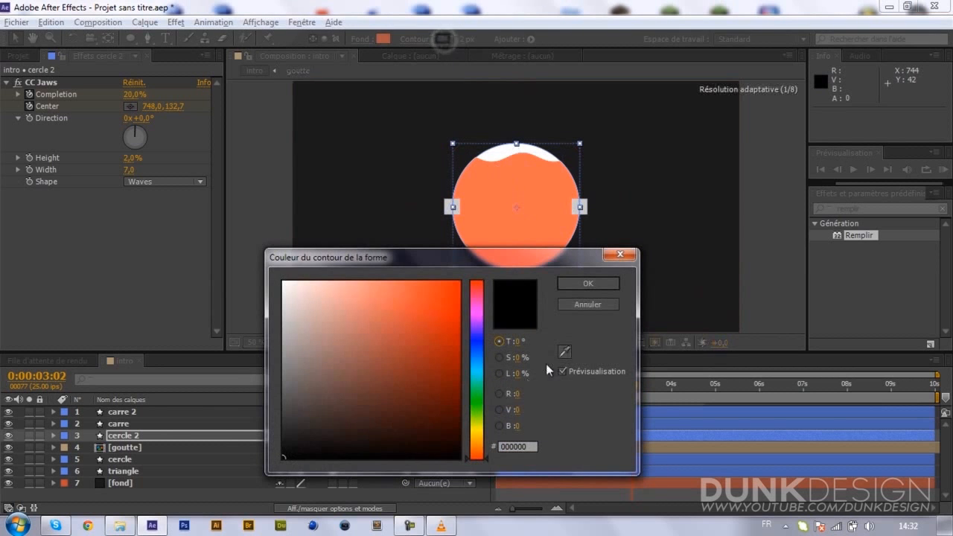
pyautogui.click(566, 354)
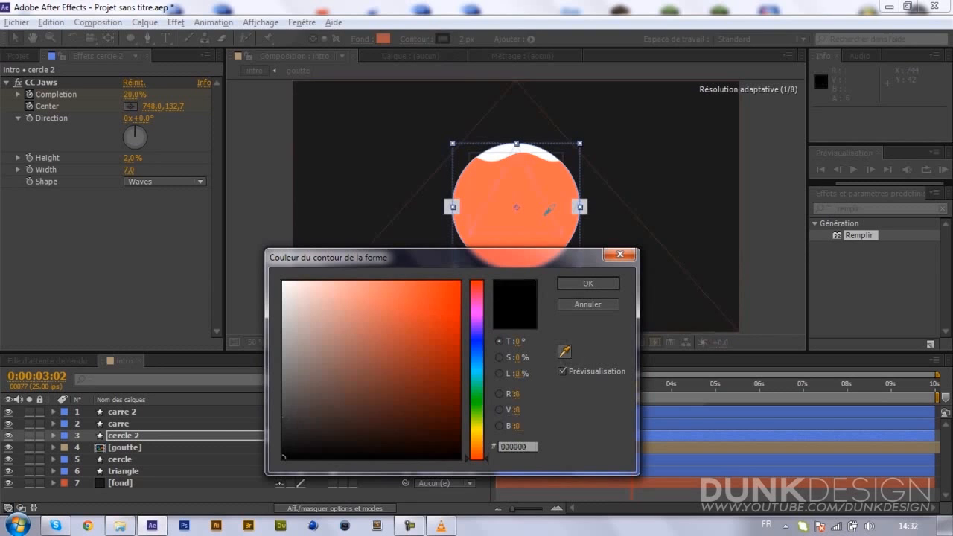
pyautogui.click(435, 314)
pyautogui.press('Escape')
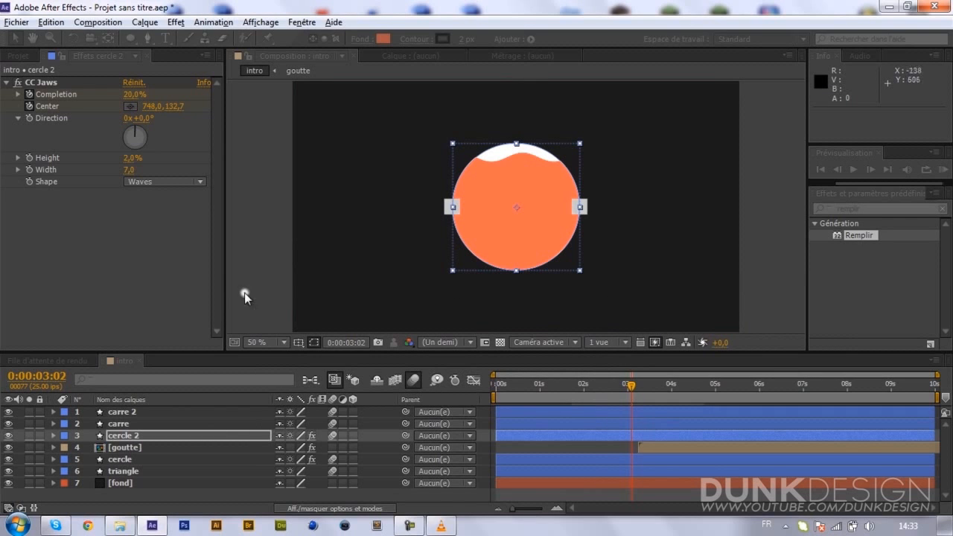
pyautogui.hotkey('ctrl', 'z')
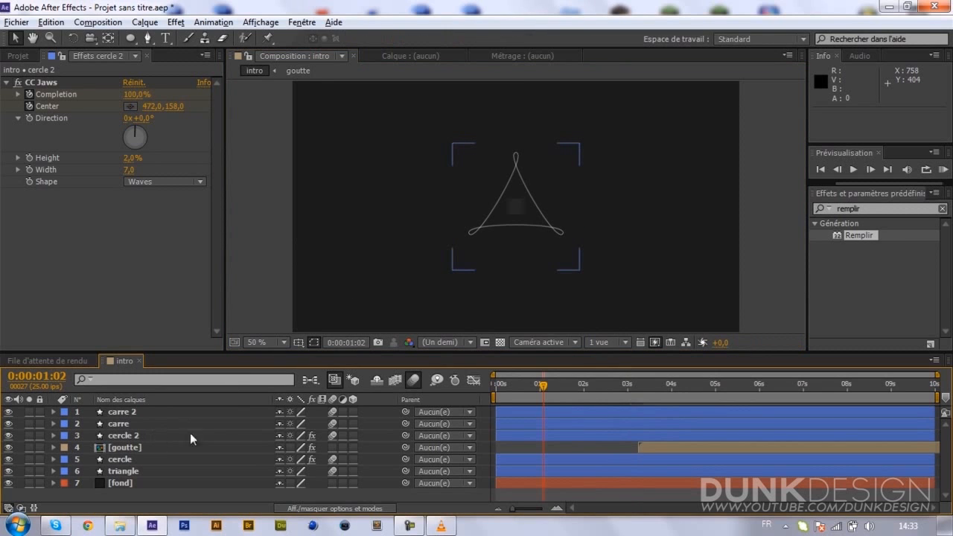
# Step: Split the cercle layer at 0:00:03:15 and delete its later part
pyautogui.click(654, 391)
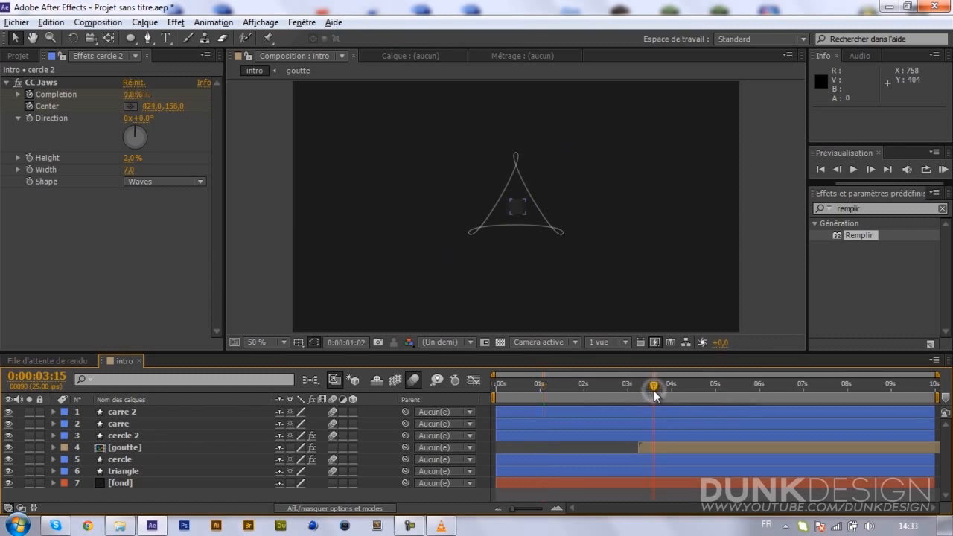
pyautogui.click(167, 460)
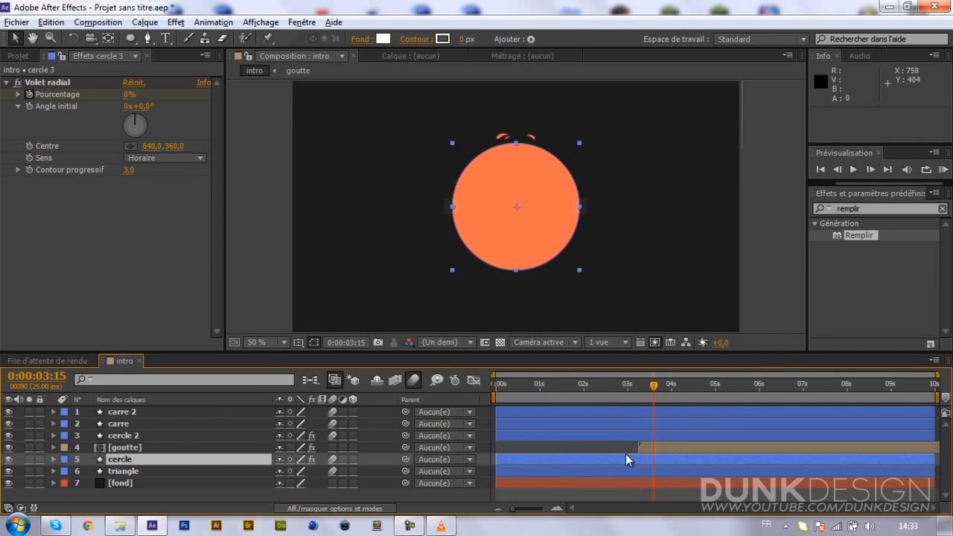
pyautogui.hotkey('ctrl', 'shift', 'd')
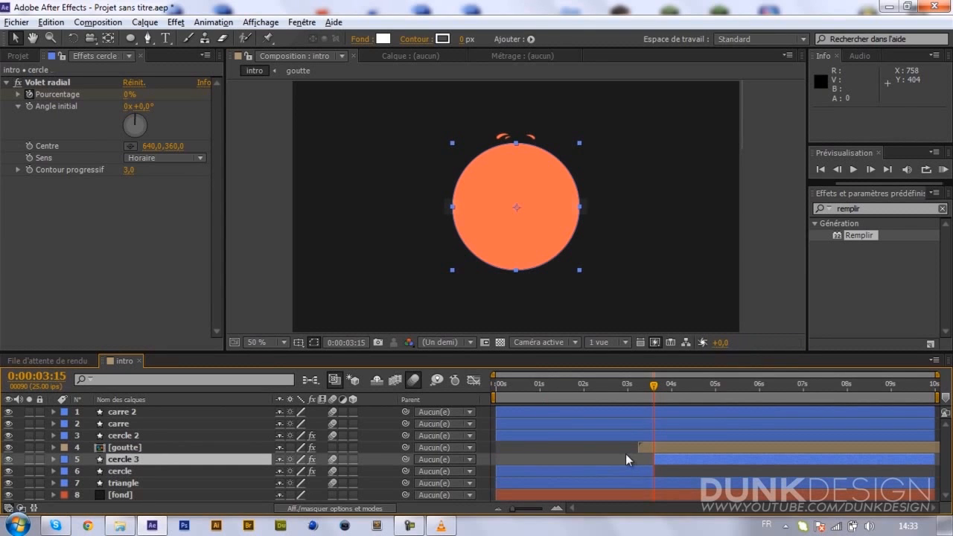
pyautogui.press('Delete')
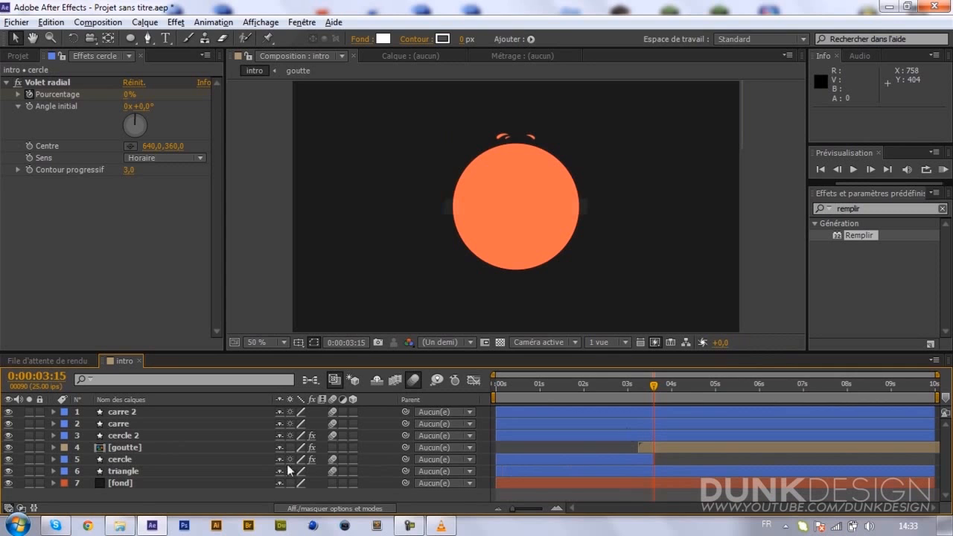
# Step: Split the triangle layer at 0:00:03:15 and delete the part after that time
pyautogui.click(196, 471)
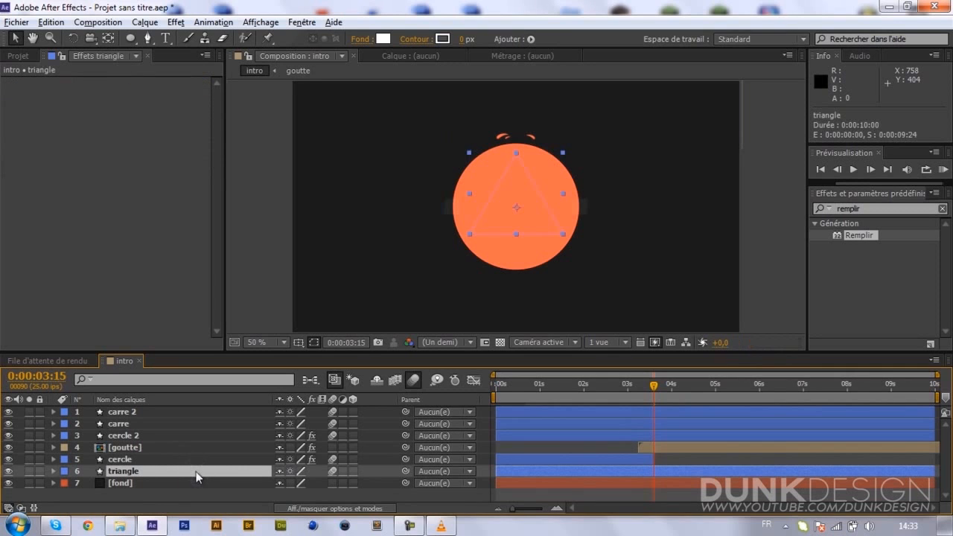
pyautogui.hotkey('ctrl', 'shift', 'd')
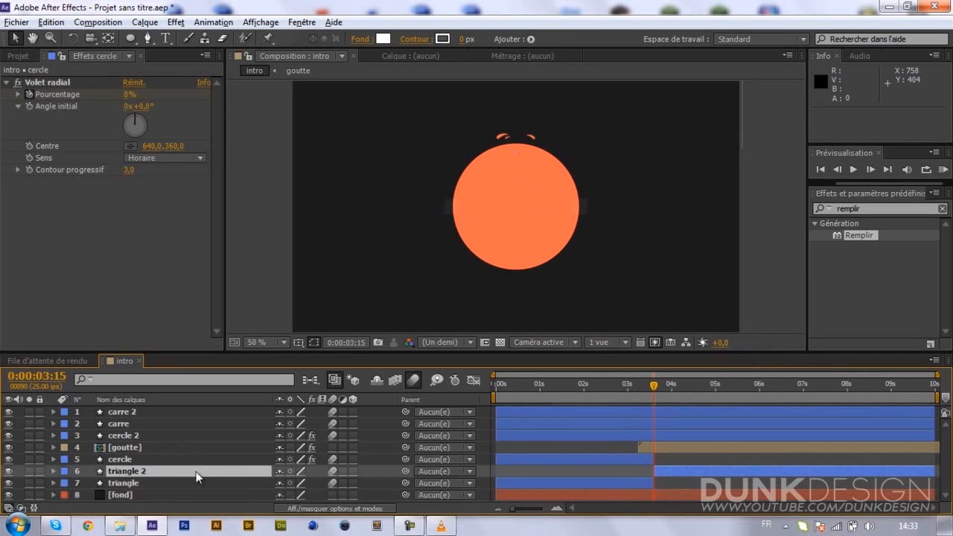
pyautogui.press('Delete')
# Step: Switch to VLC and examine in Preview.mp4 how the thin line and the two title lines appear on the filled circle
pyautogui.click(196, 448)
pyautogui.click(760, 383)
pyautogui.click(787, 290)
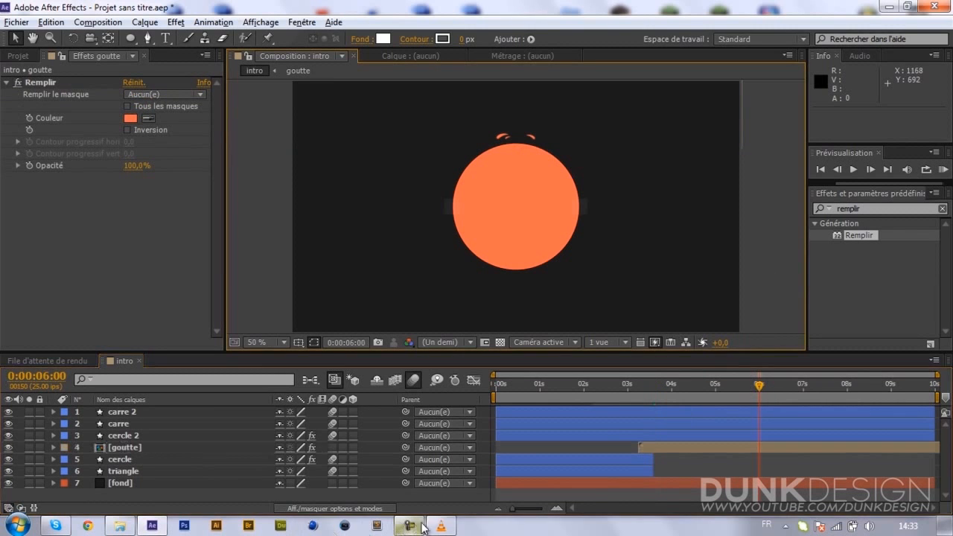
pyautogui.click(441, 526)
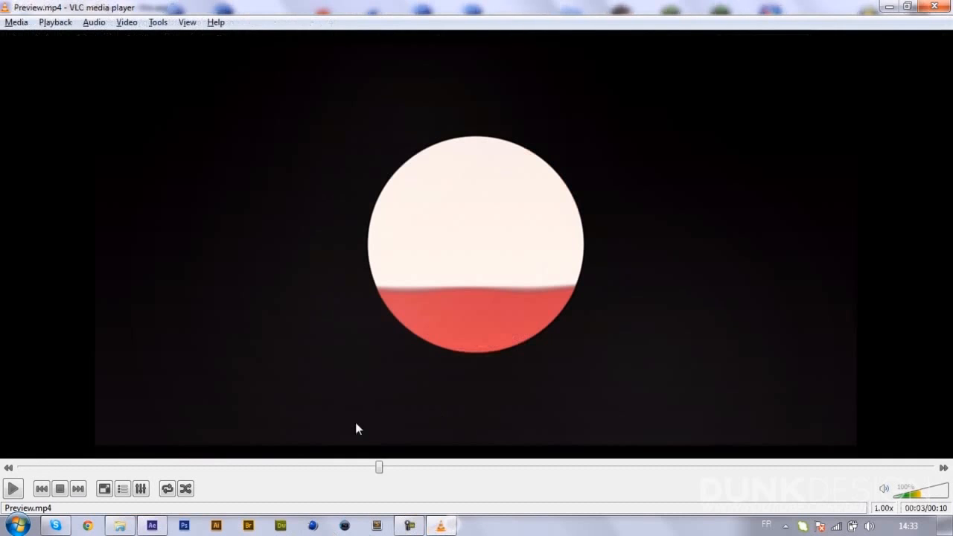
pyautogui.rightClick(13, 497)
pyautogui.click(15, 497)
pyautogui.click(15, 498)
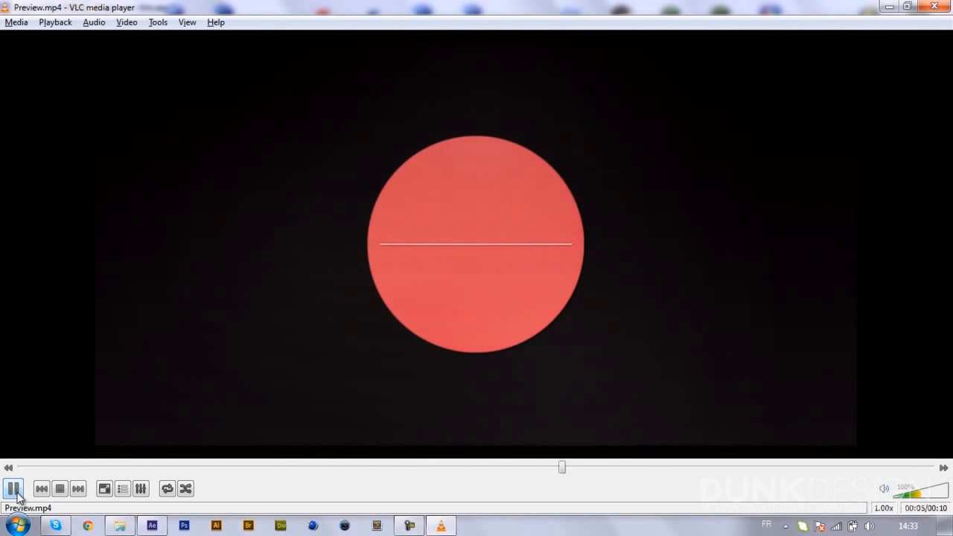
pyautogui.click(14, 490)
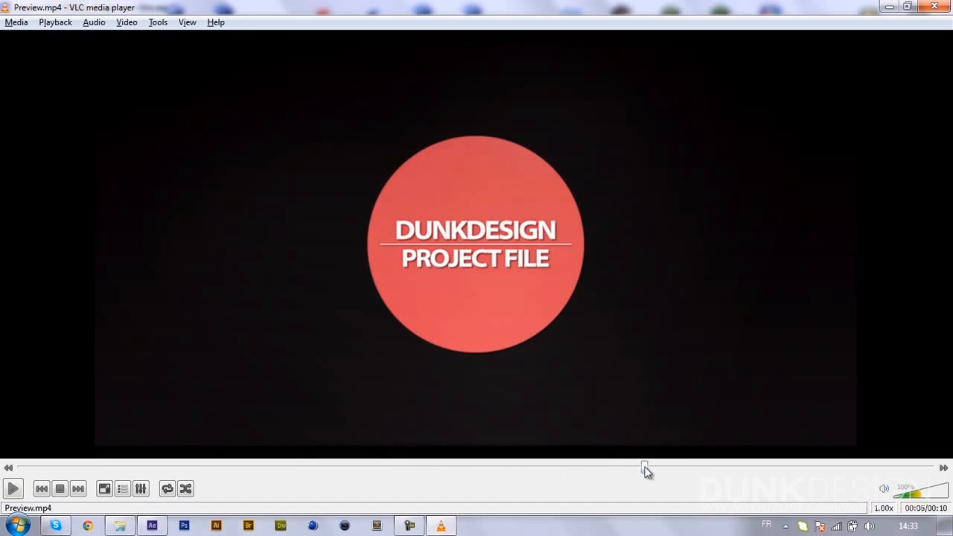
pyautogui.click(13, 490)
pyautogui.click(14, 490)
pyautogui.click(590, 468)
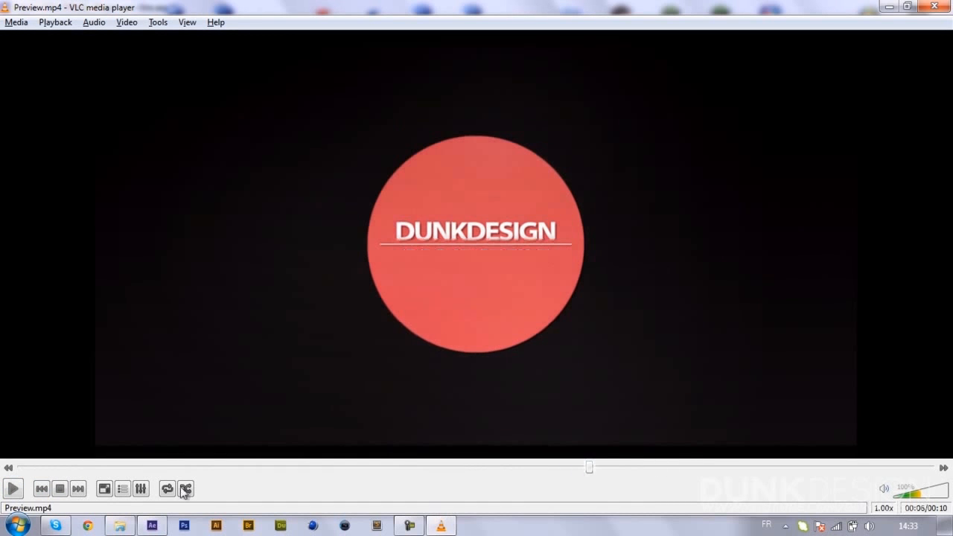
pyautogui.click(14, 488)
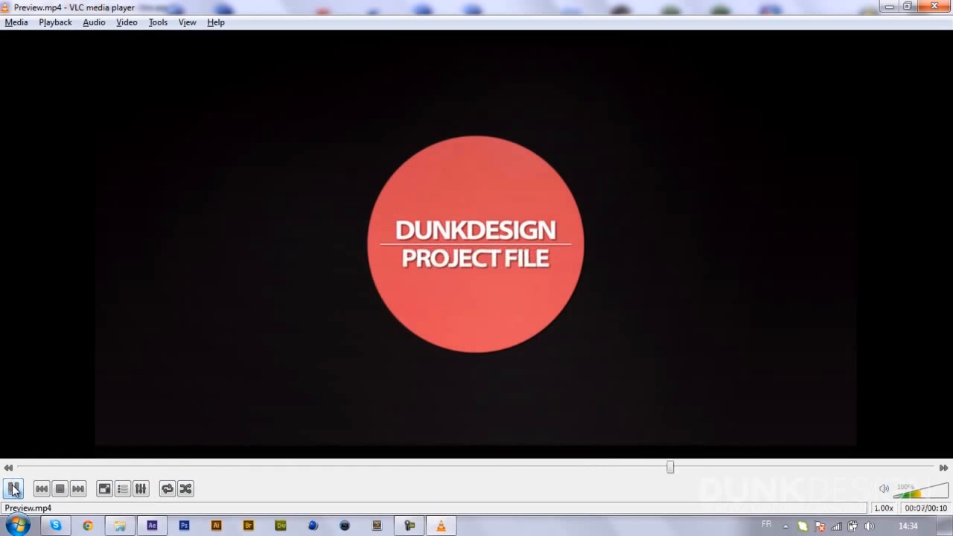
# Step: Switch back to After Effects and set the current time to 0:00:03:20, leaving no layer selected
pyautogui.click(152, 526)
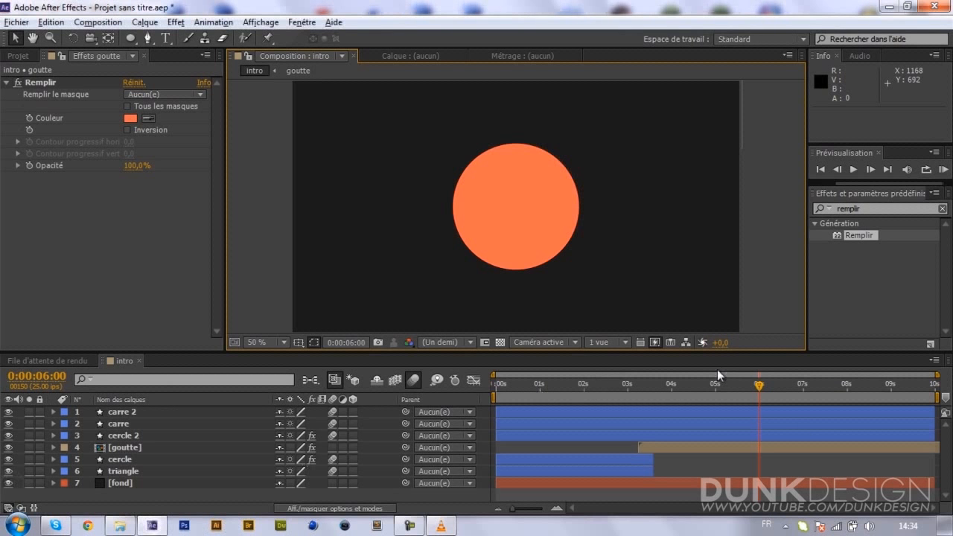
pyautogui.moveTo(712, 390); pyautogui.dragTo(685, 392)
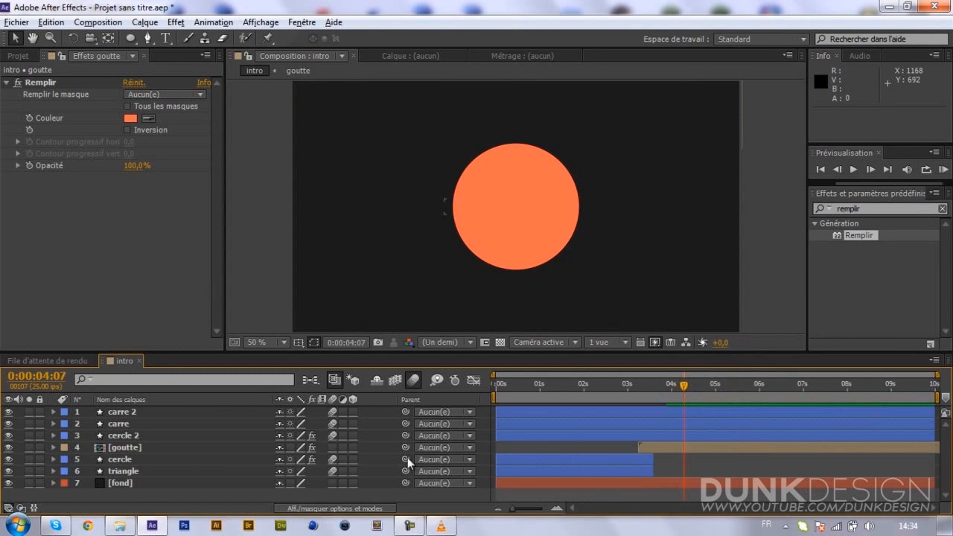
pyautogui.click(678, 446)
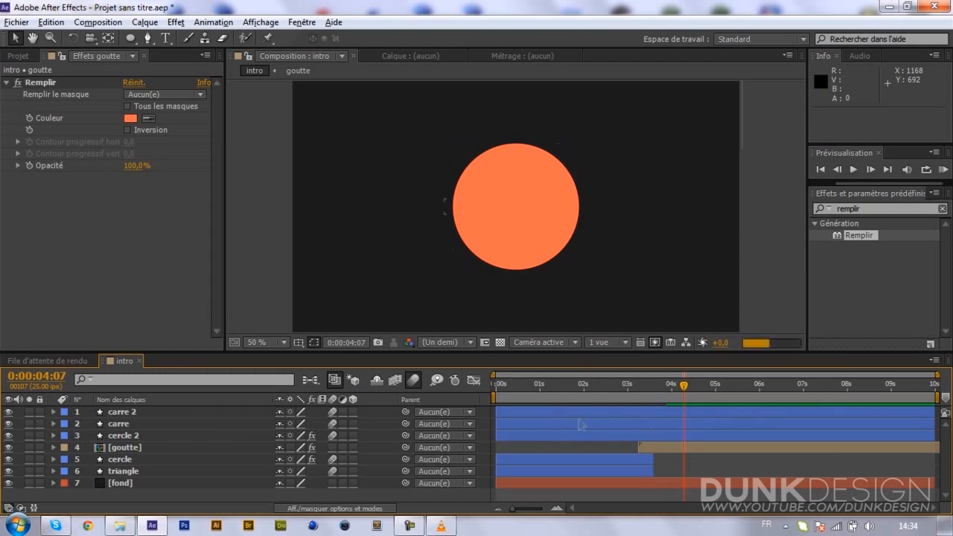
pyautogui.click(650, 390)
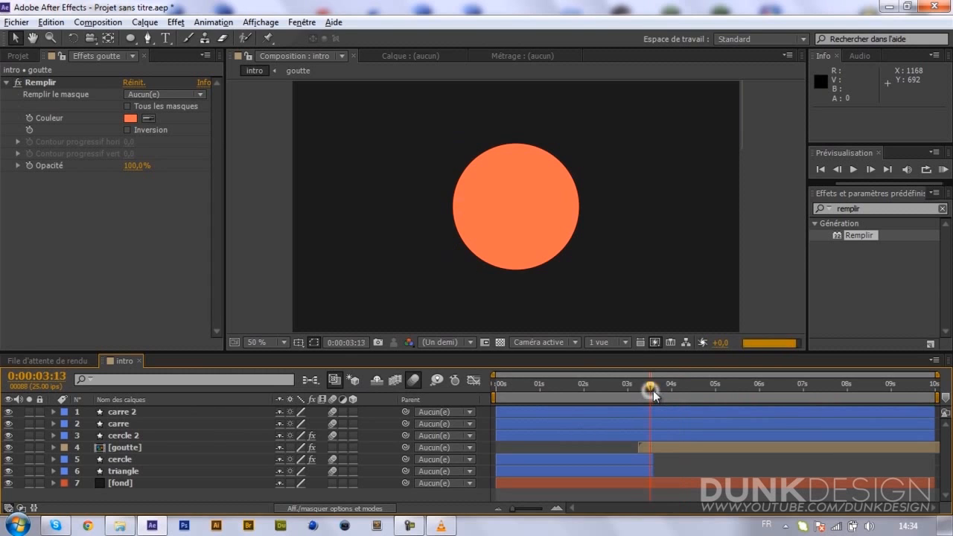
pyautogui.click(666, 389)
pyautogui.moveTo(665, 390); pyautogui.dragTo(655, 388)
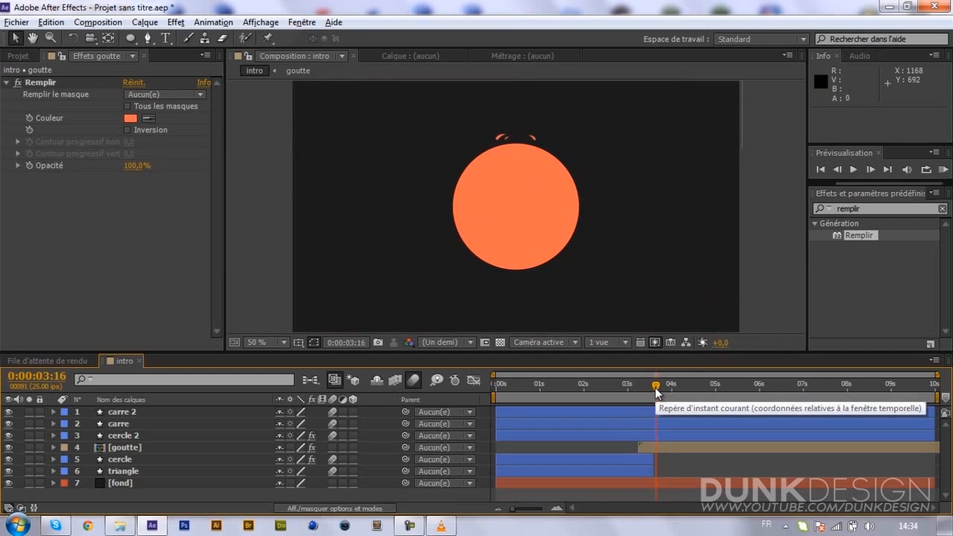
pyautogui.click(664, 388)
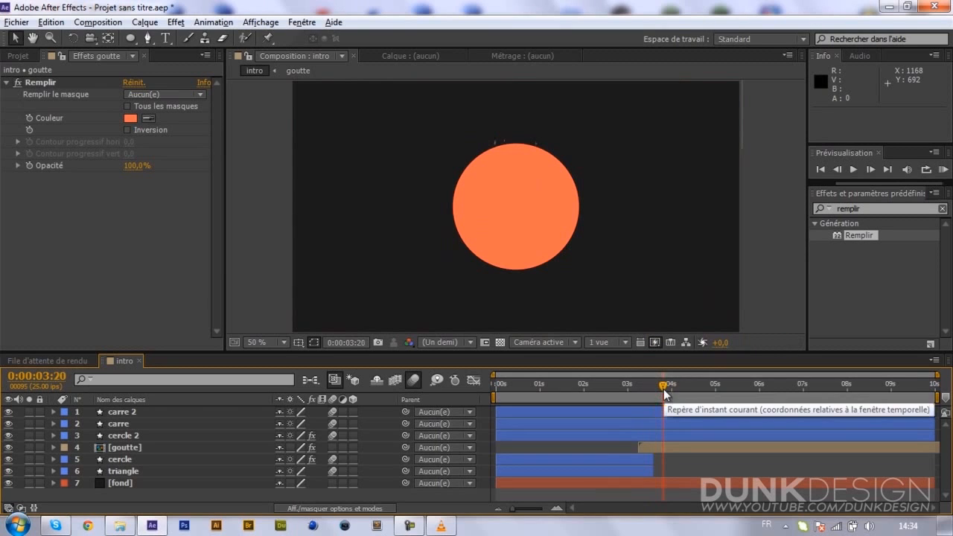
pyautogui.click(114, 439)
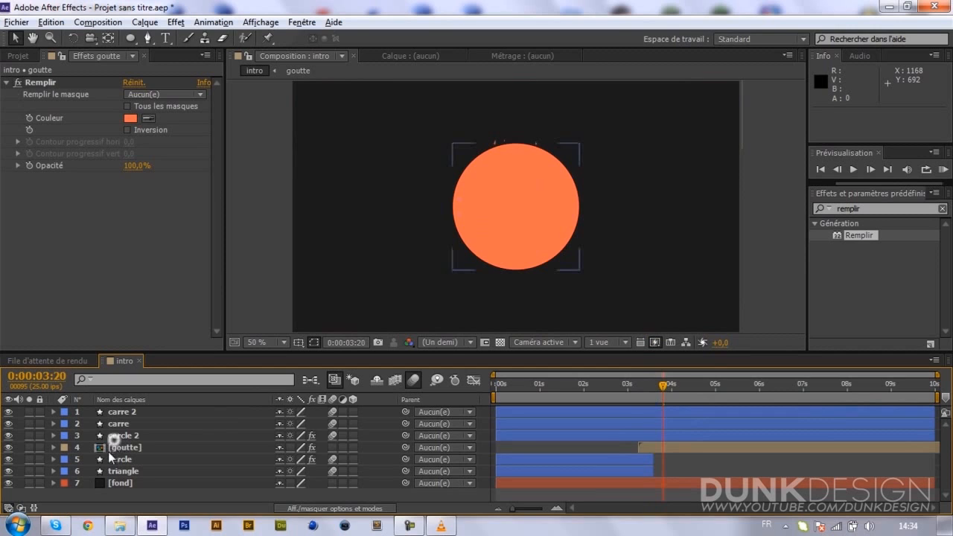
pyautogui.click(112, 447)
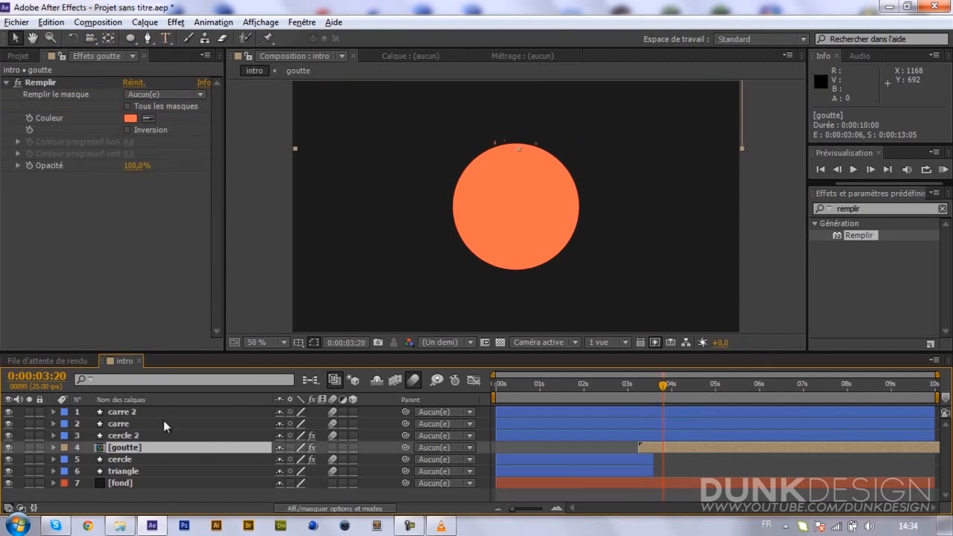
pyautogui.click(165, 492)
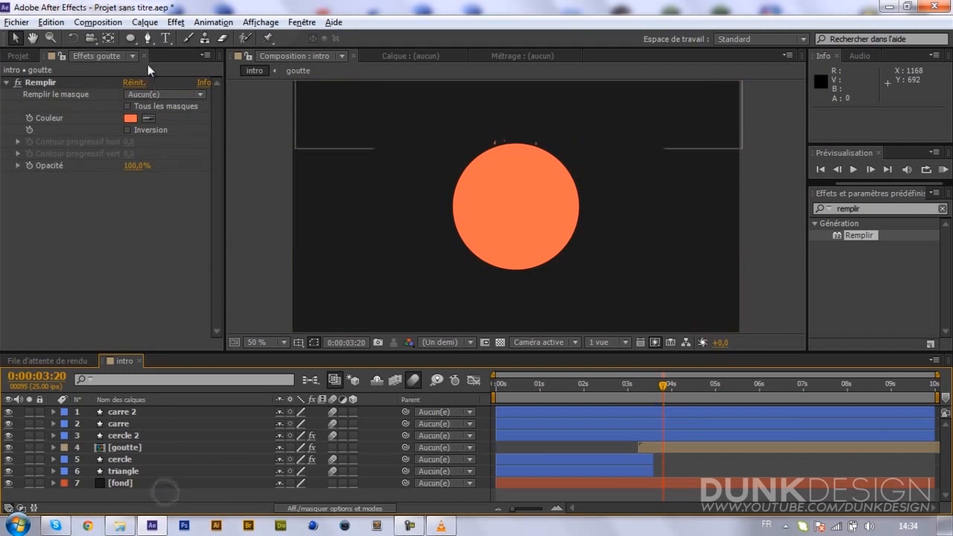
# Step: Create a composition-sized rectangle shape layer with a white FFFFFF fill and a 1 px contour
pyautogui.click(131, 37)
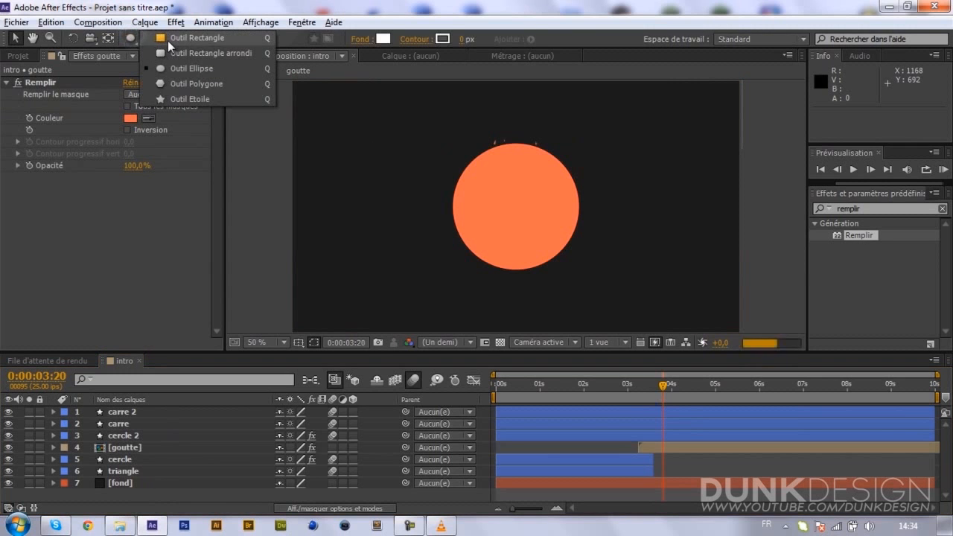
pyautogui.click(168, 40)
pyautogui.click(383, 39)
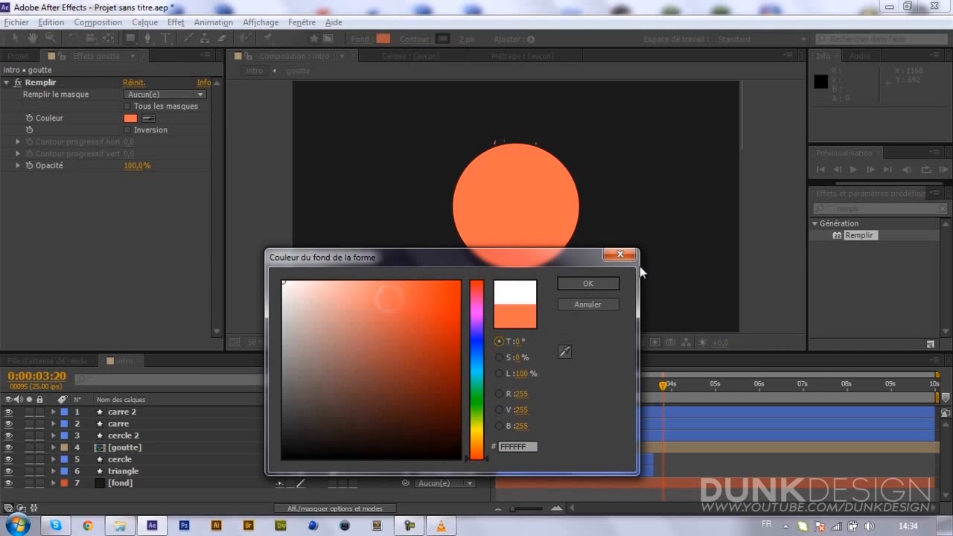
pyautogui.click(578, 283)
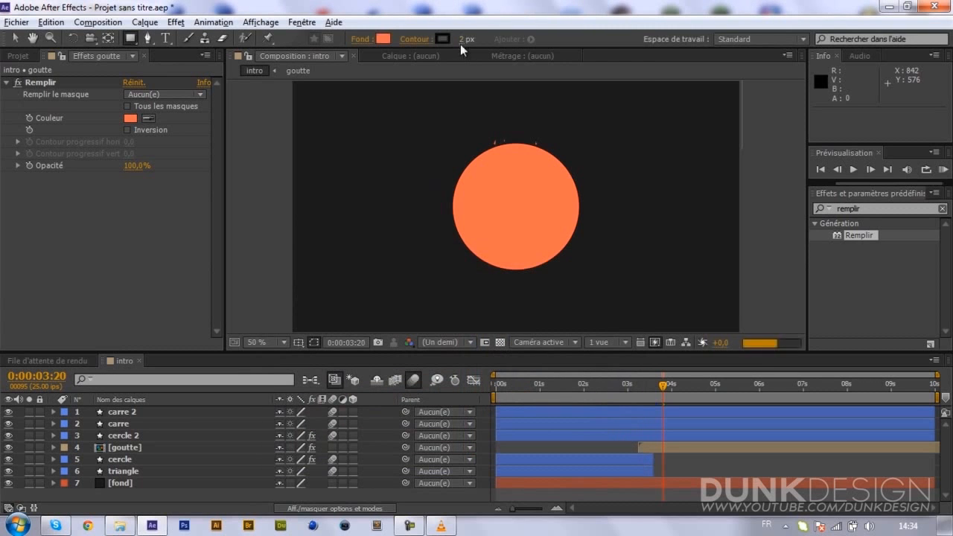
pyautogui.doubleClick(132, 39)
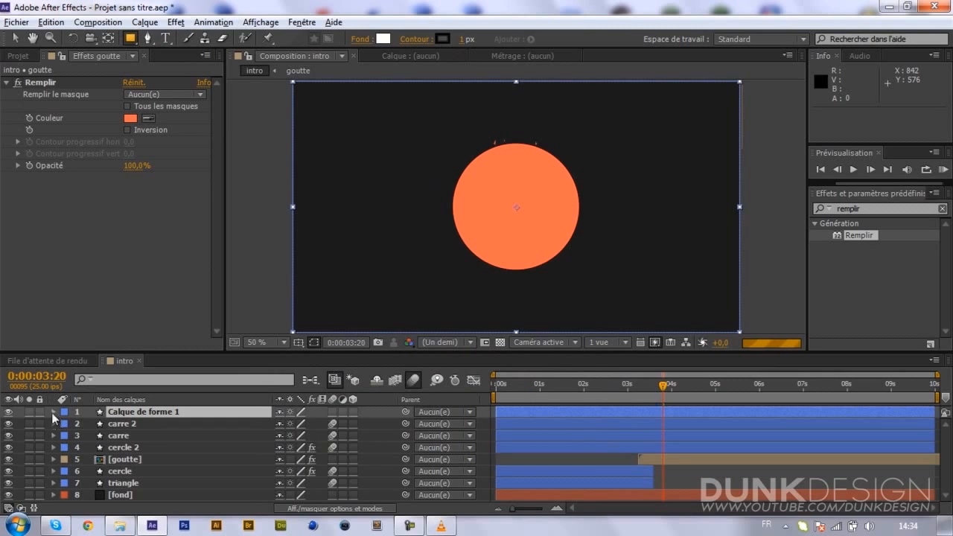
# Step: Expand the new layer's rectangle path, unlink its Taille proportions and set the width to 2
pyautogui.click(52, 412)
pyautogui.click(52, 411)
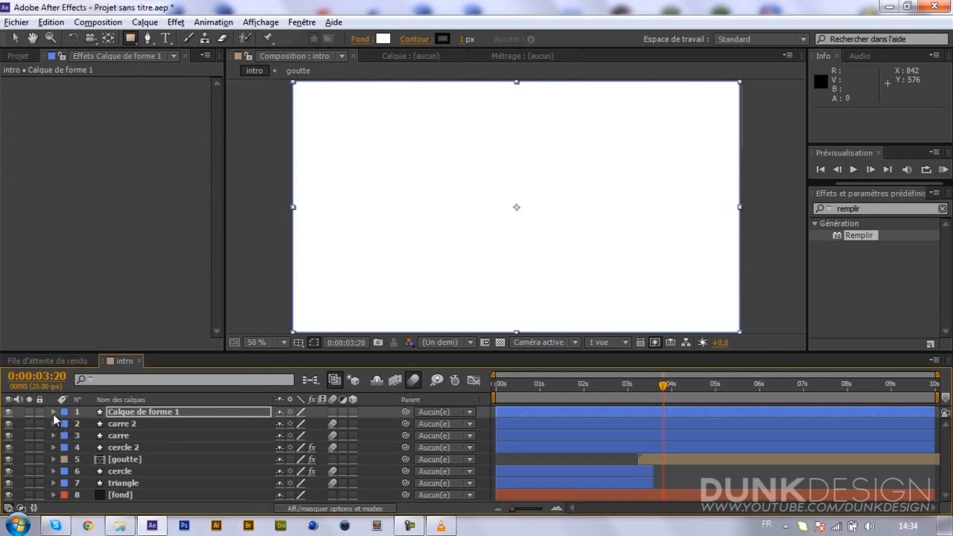
pyautogui.click(52, 412)
pyautogui.click(69, 423)
pyautogui.click(69, 423)
pyautogui.click(77, 437)
pyautogui.click(78, 437)
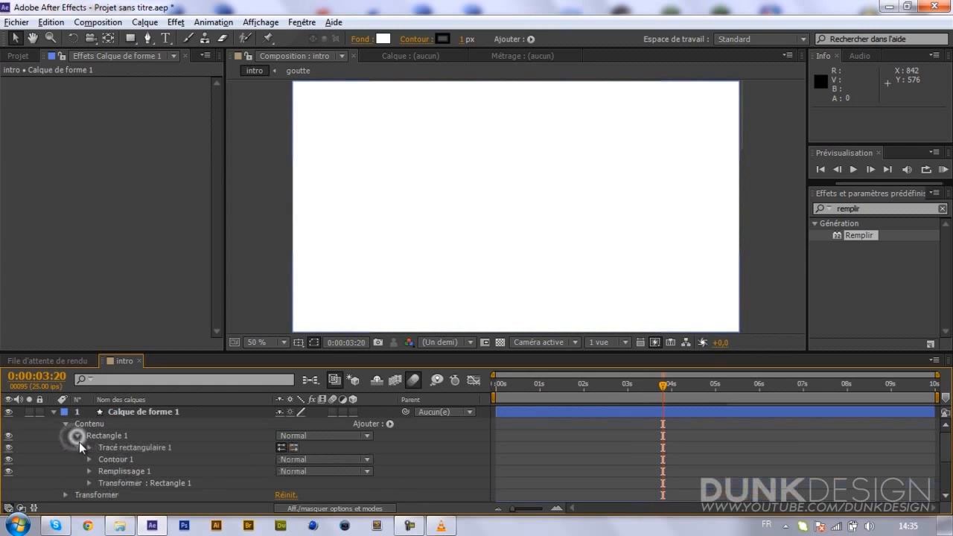
pyautogui.click(89, 448)
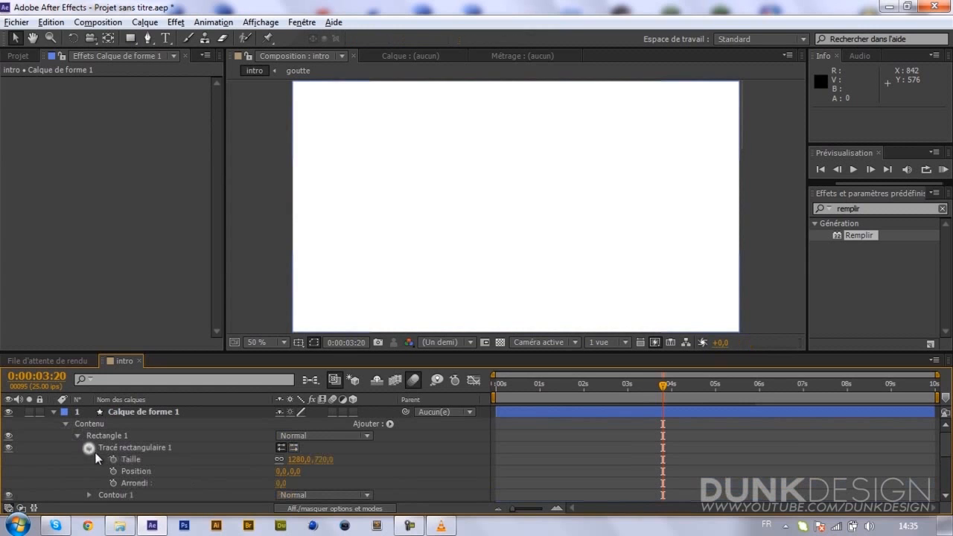
pyautogui.click(282, 462)
pyautogui.click(298, 459)
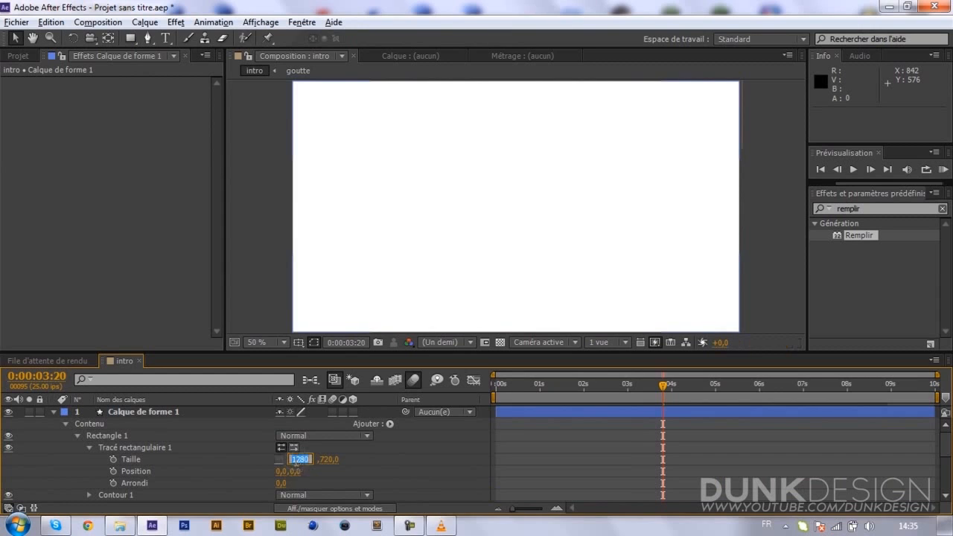
pyautogui.write('2')
pyautogui.press('Return')
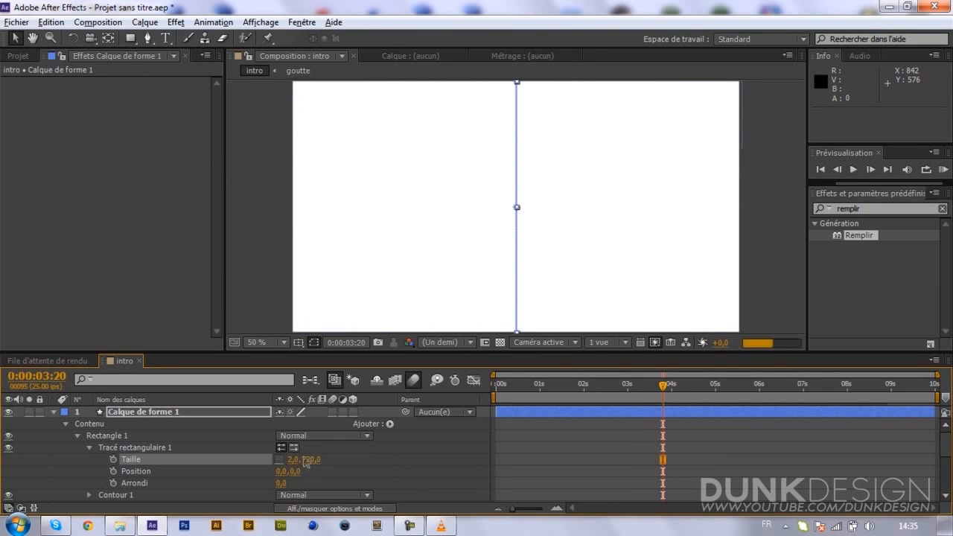
# Step: Set the rectangle's Taille height to 2 and widen it to about 316 so the line spans most of the circle
pyautogui.click(294, 460)
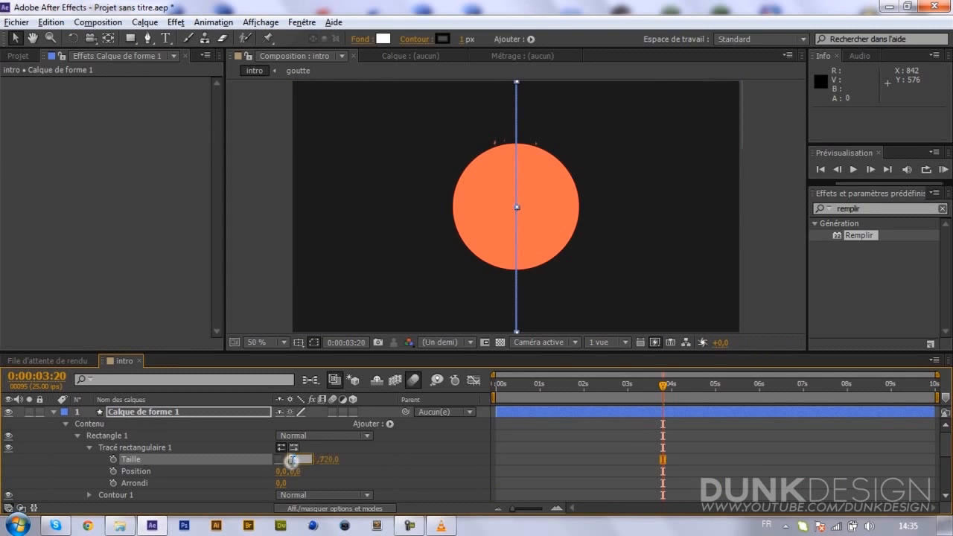
pyautogui.click(312, 460)
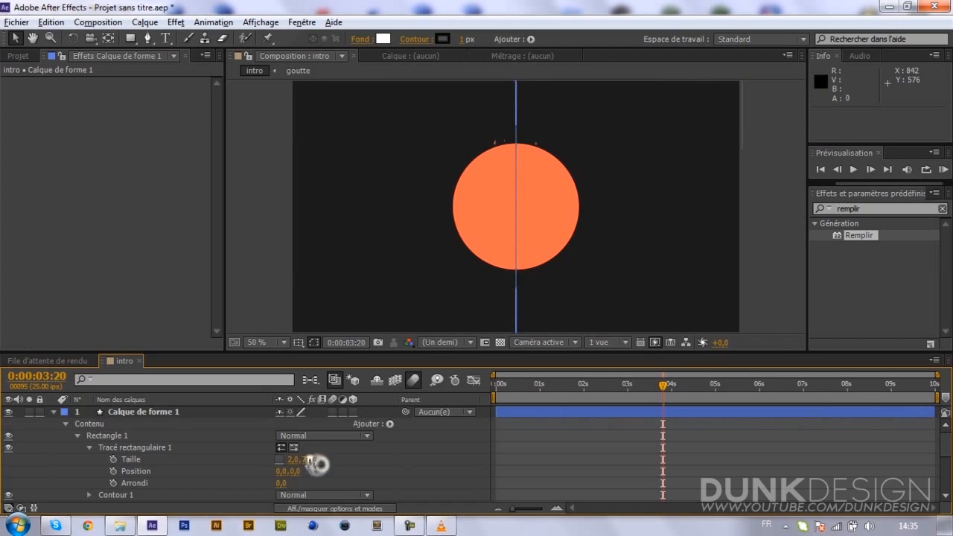
pyautogui.write('2')
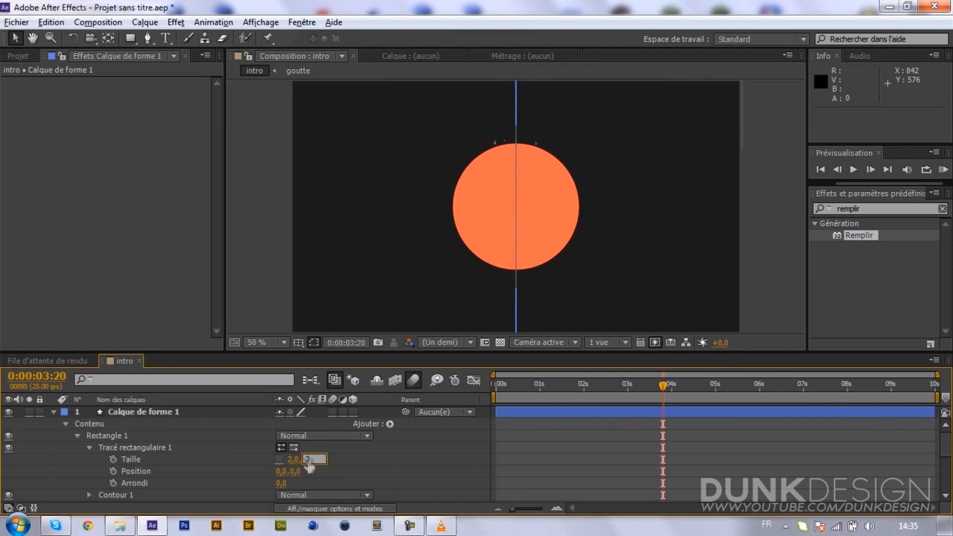
pyautogui.press('Return')
pyautogui.moveTo(335, 455); pyautogui.dragTo(480, 456)
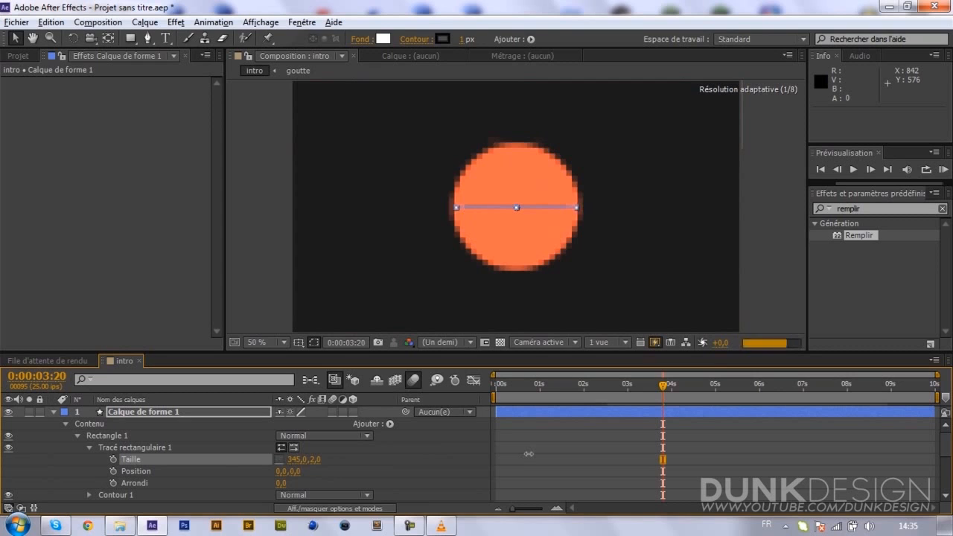
pyautogui.moveTo(514, 460); pyautogui.dragTo(514, 460)
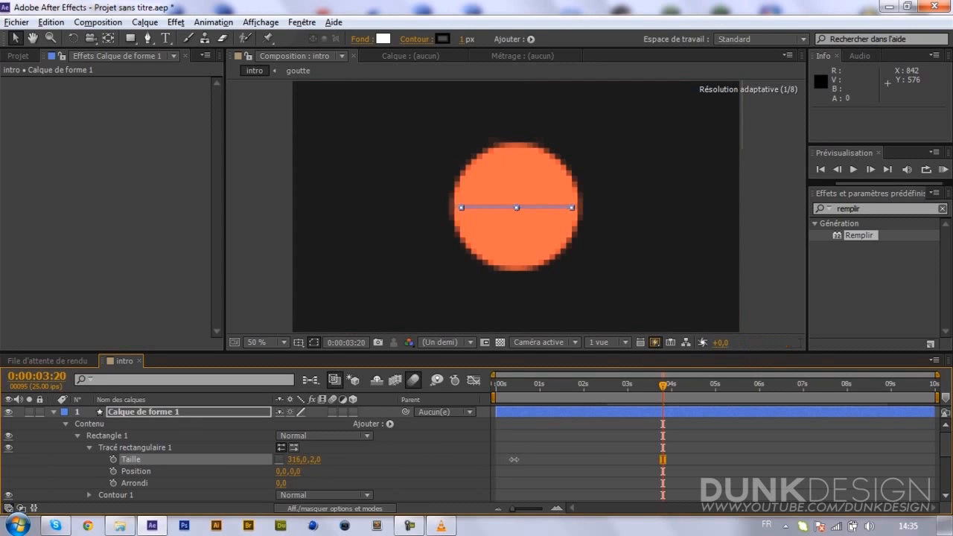
# Step: Reduce the line shape's contour to 0 px, deselect it and collapse the Calque de forme 1 layer's properties
pyautogui.click(460, 41)
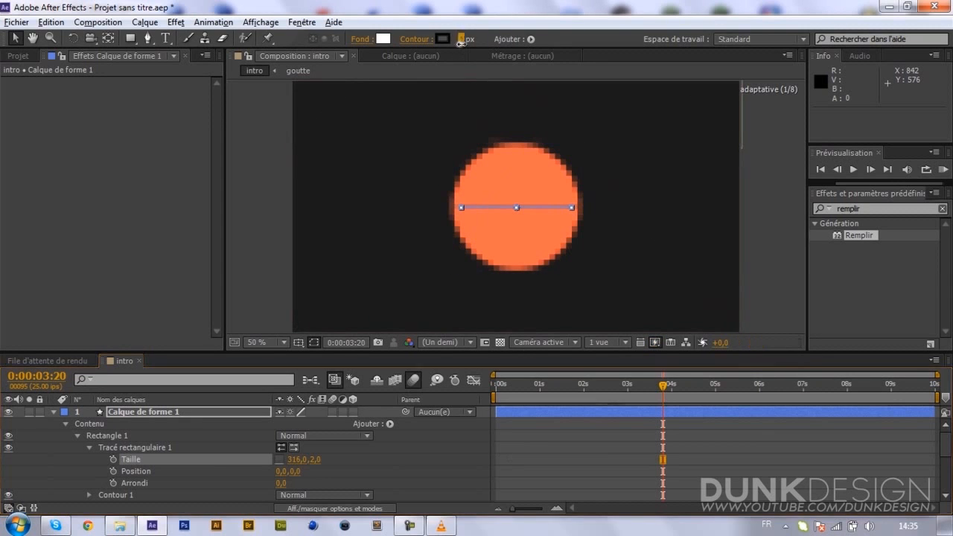
pyautogui.moveTo(438, 51)
pyautogui.mouseDown()
pyautogui.moveTo(316, 159)
pyautogui.moveTo(235, 196)
pyautogui.mouseUp()
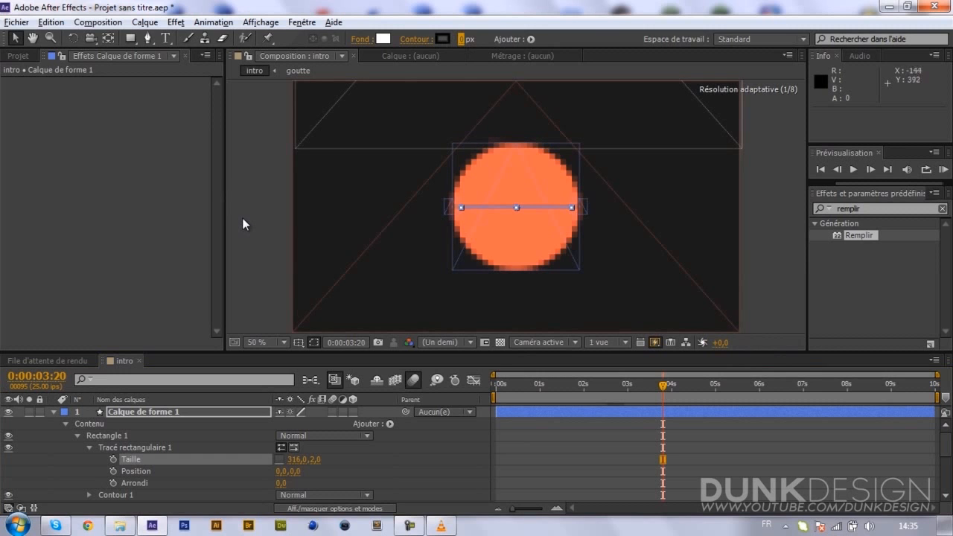
pyautogui.click(225, 180)
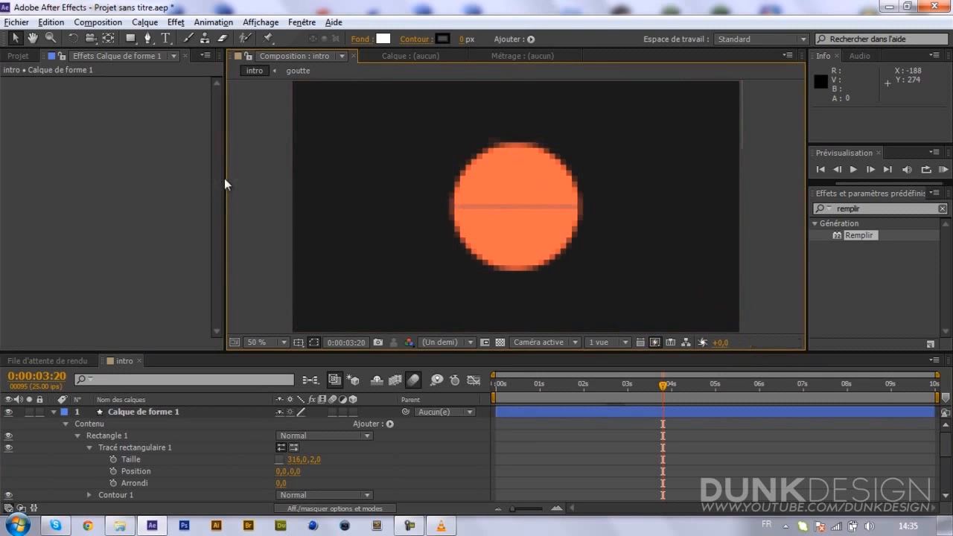
pyautogui.click(56, 410)
pyautogui.click(58, 414)
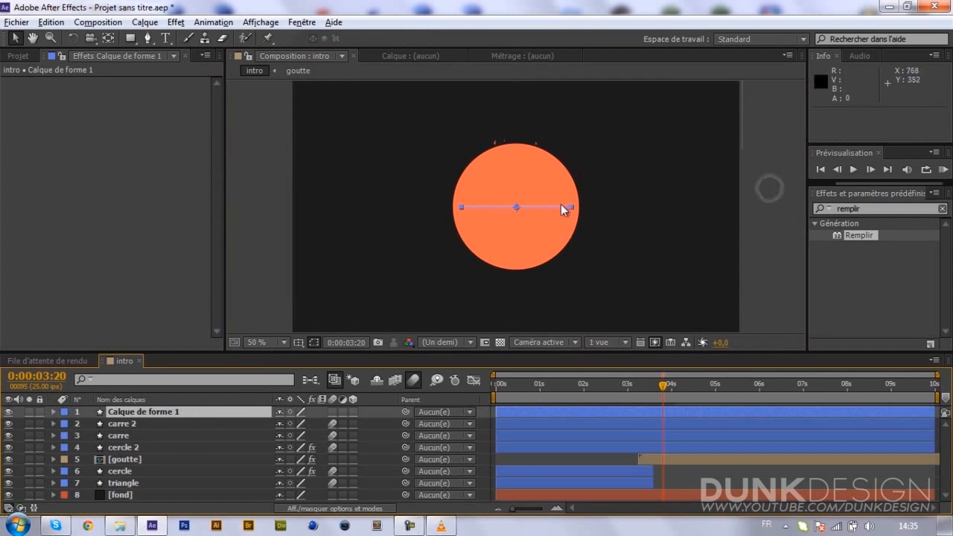
pyautogui.click(242, 410)
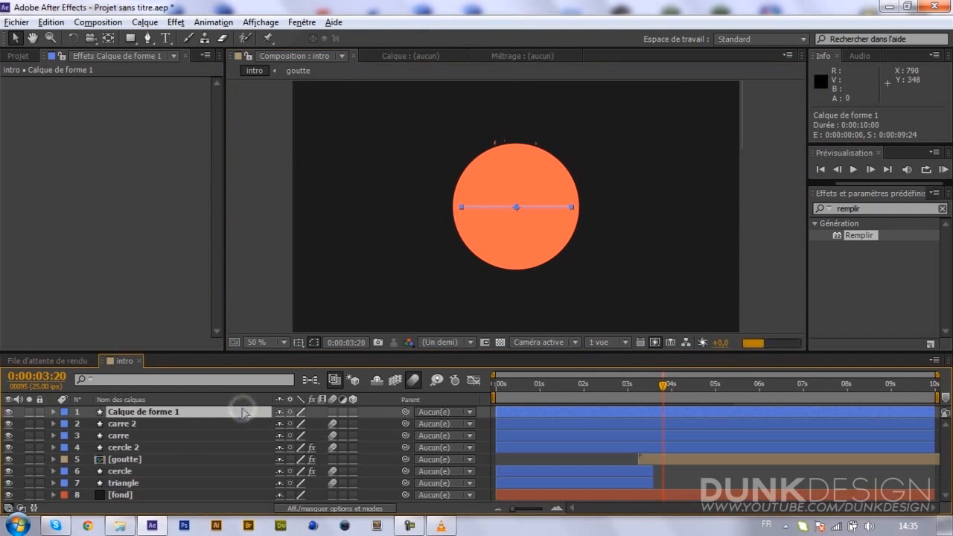
pyautogui.click(493, 56)
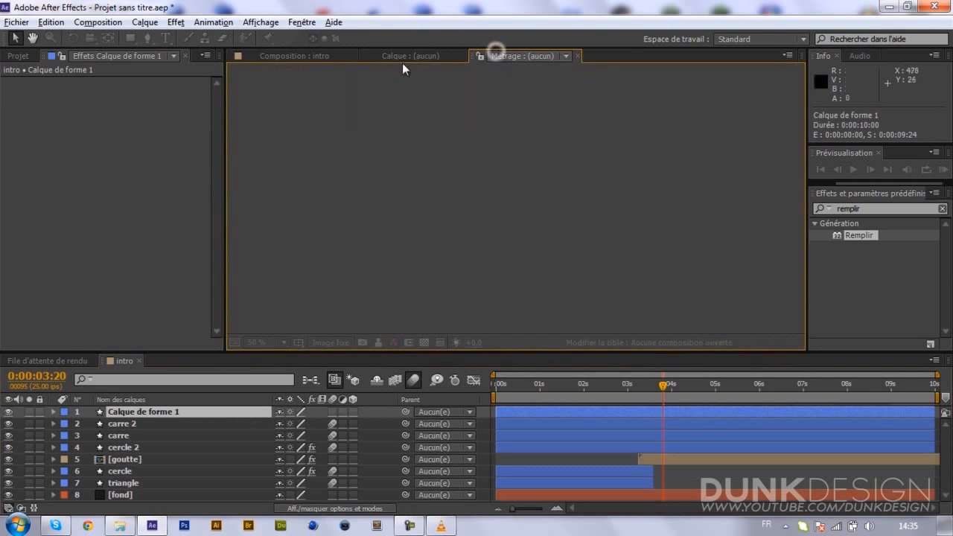
pyautogui.click(173, 416)
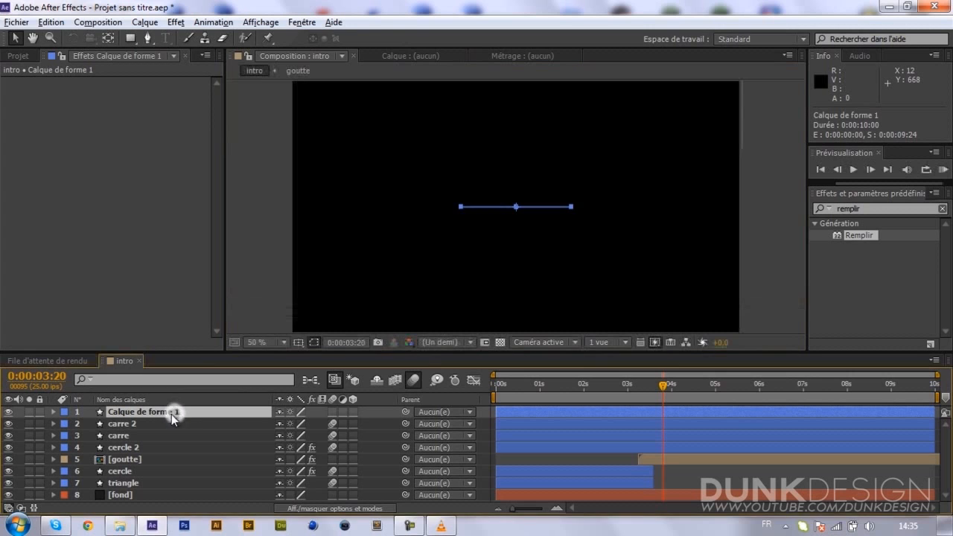
pyautogui.click(246, 297)
pyautogui.click(241, 411)
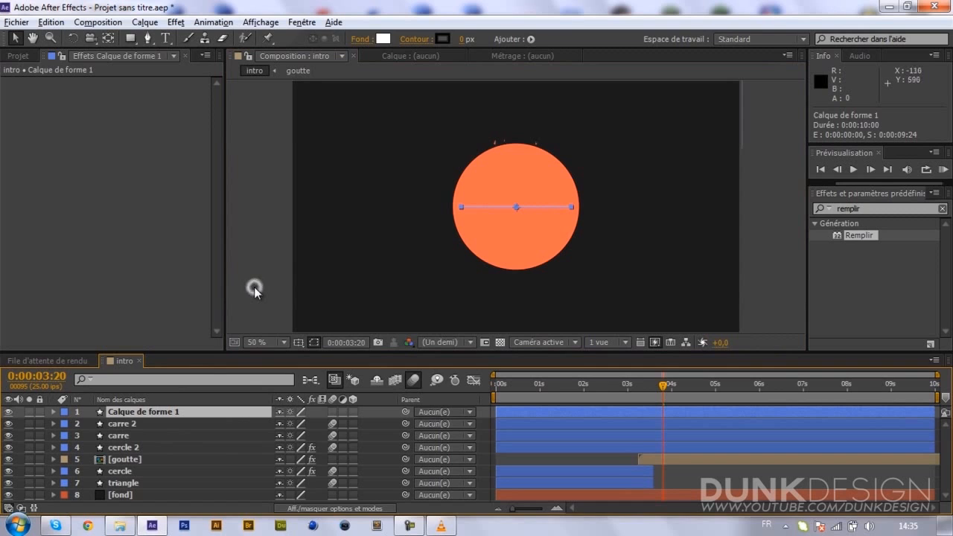
pyautogui.click(172, 414)
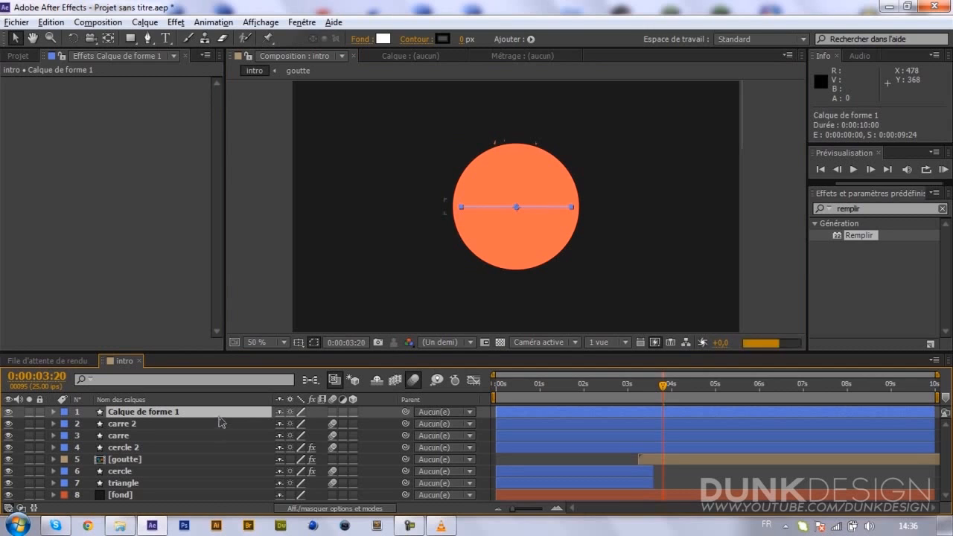
pyautogui.click(421, 57)
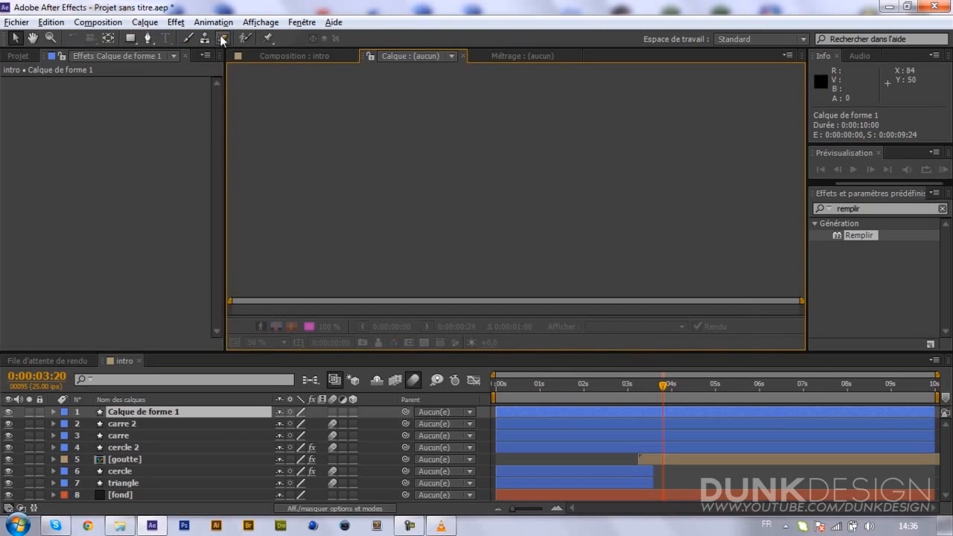
pyautogui.click(261, 57)
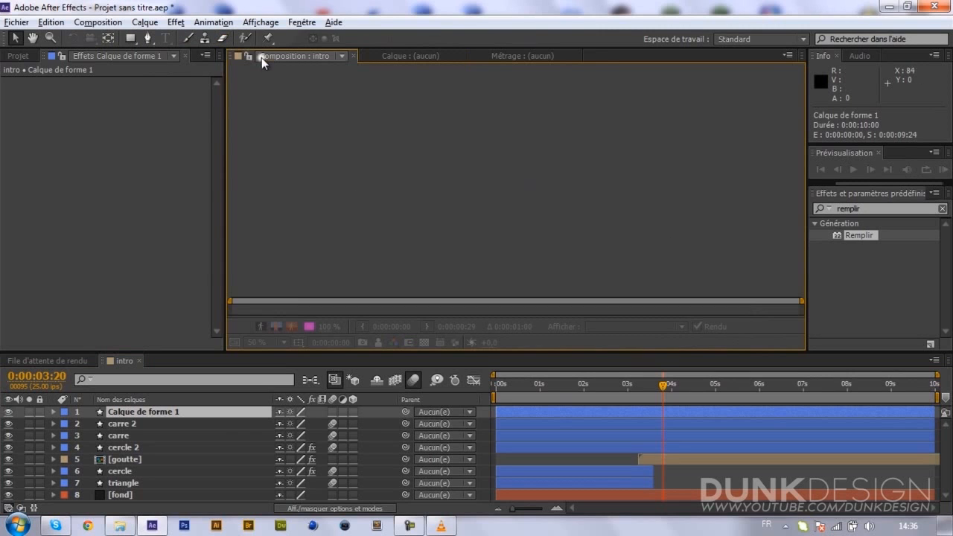
pyautogui.click(281, 239)
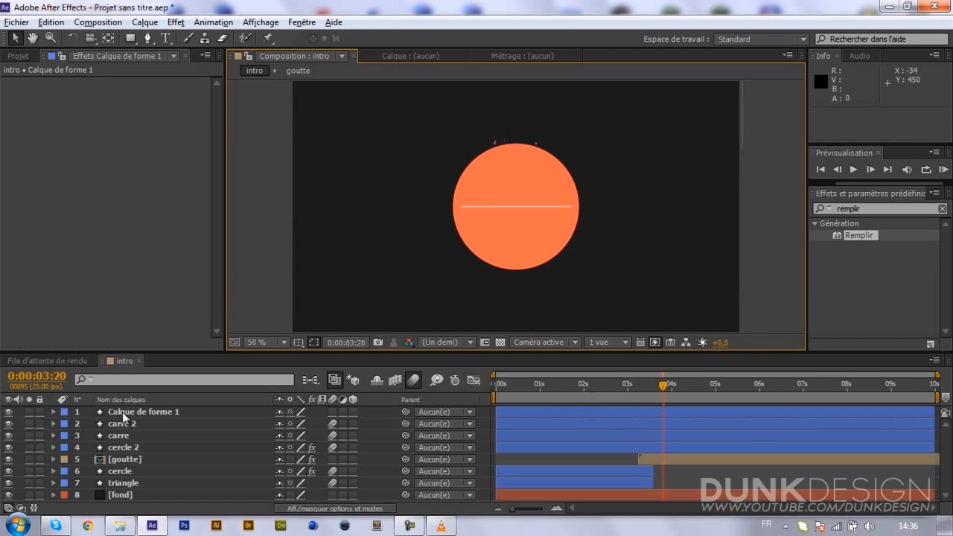
# Step: Unlink the Echelle proportions of Calque de forme 1 and keyframe its horizontal scale at 0% at 0:00:03:20
pyautogui.click(149, 410)
pyautogui.press('s')
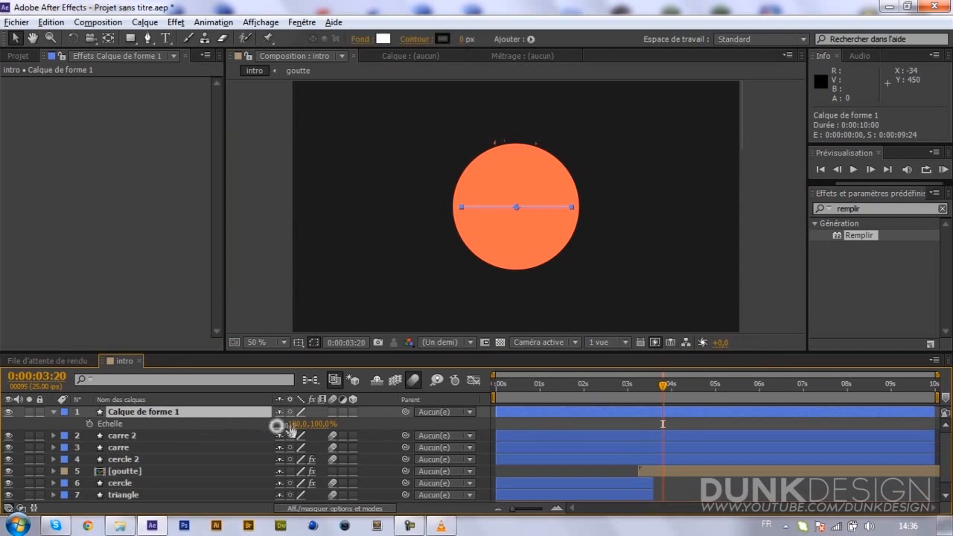
pyautogui.click(278, 425)
pyautogui.moveTo(297, 424); pyautogui.dragTo(196, 427)
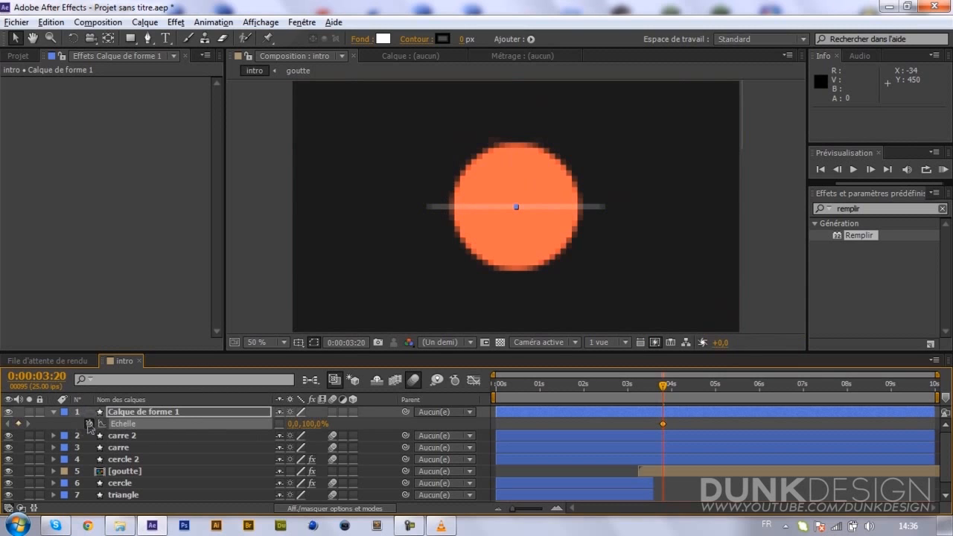
# Step: Set the line layer's horizontal scale to 100% at 0:00:04:05 and collapse its properties
pyautogui.hotkey('shift', 'pagedown')
pyautogui.click(302, 424)
pyautogui.write('100')
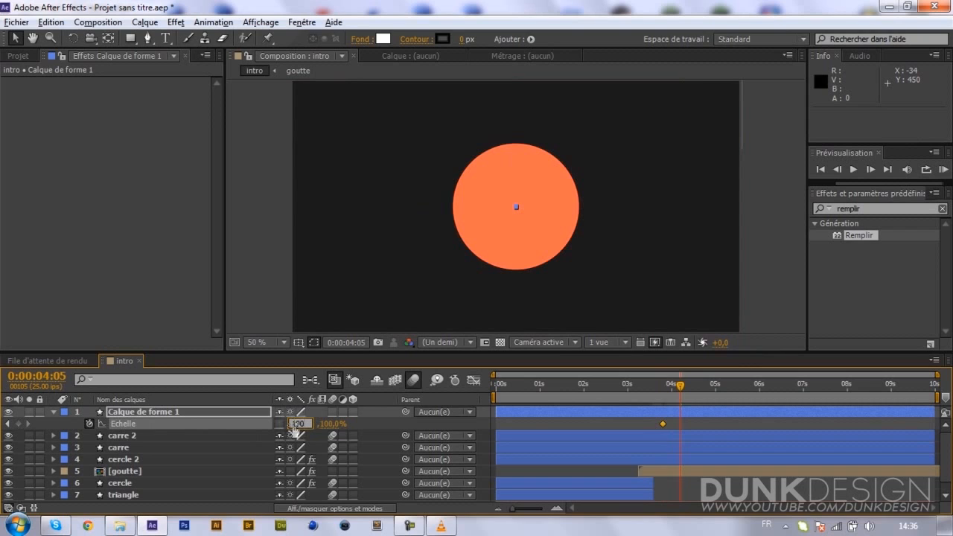
pyautogui.press('Return')
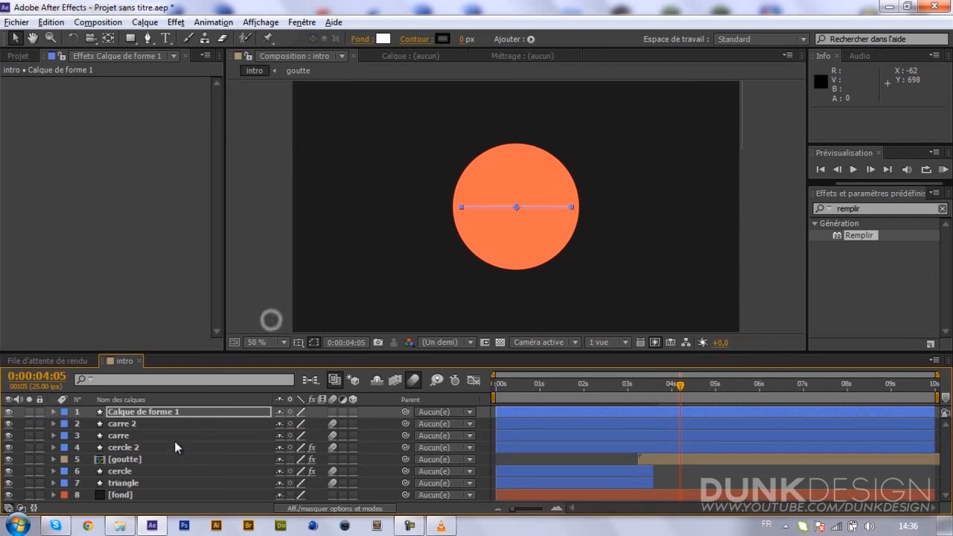
# Step: Set the contour width of the cercle 2 layer to 0 px and deselect the layer
pyautogui.click(175, 447)
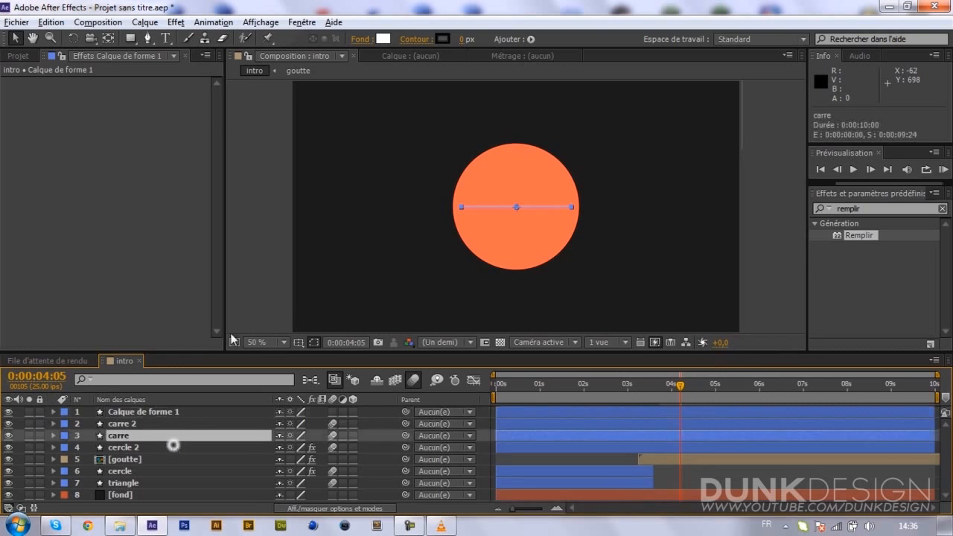
pyautogui.click(464, 39)
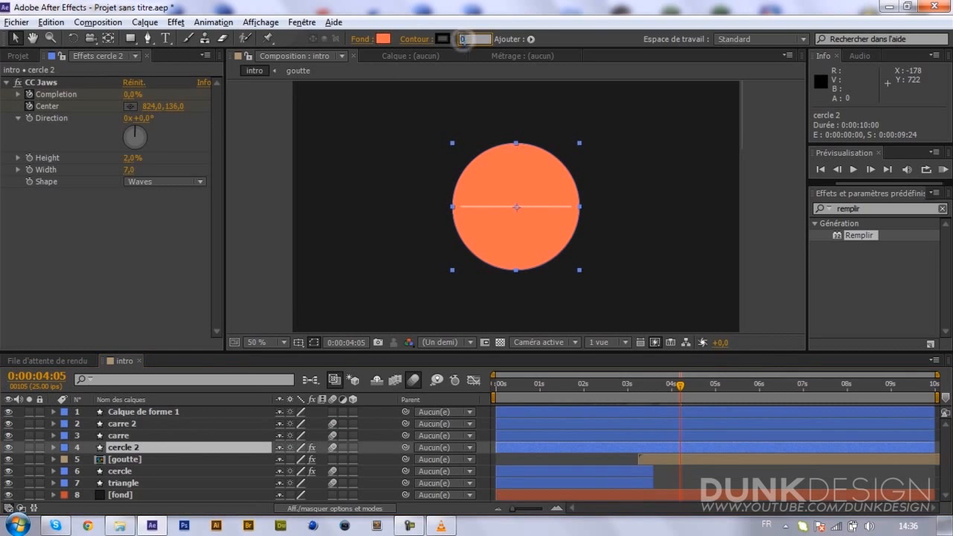
pyautogui.press('Return')
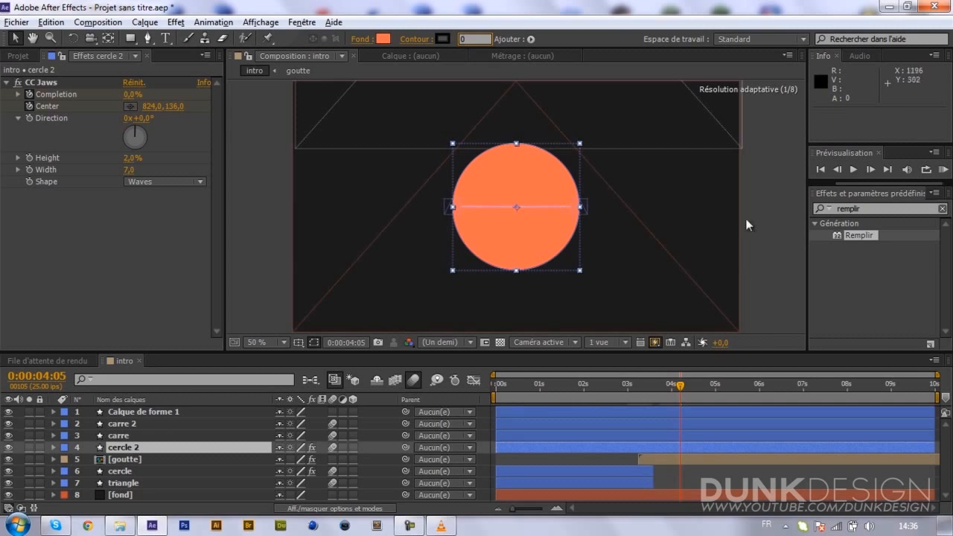
pyautogui.click(638, 374)
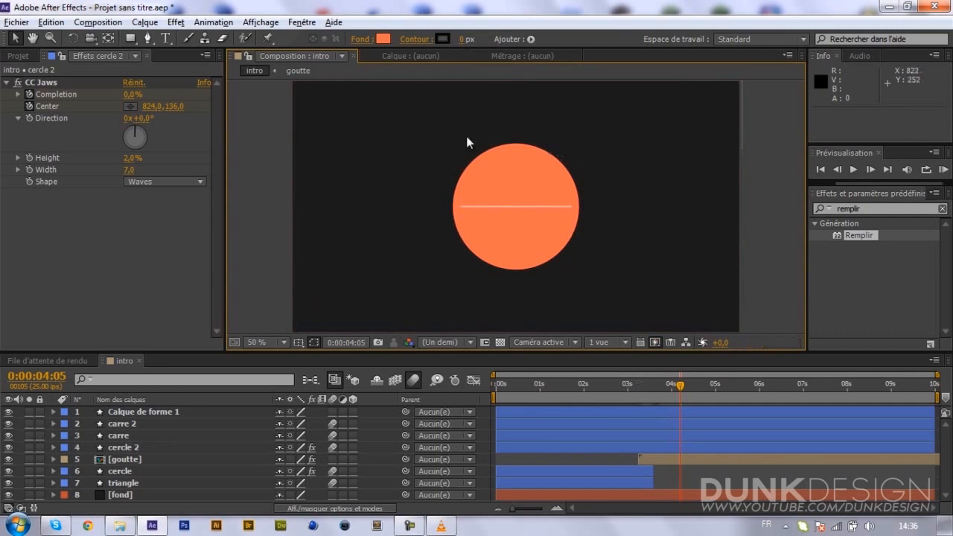
# Step: Start a new text layer at the centre of the white line and set its font family to Mycalc
pyautogui.click(170, 35)
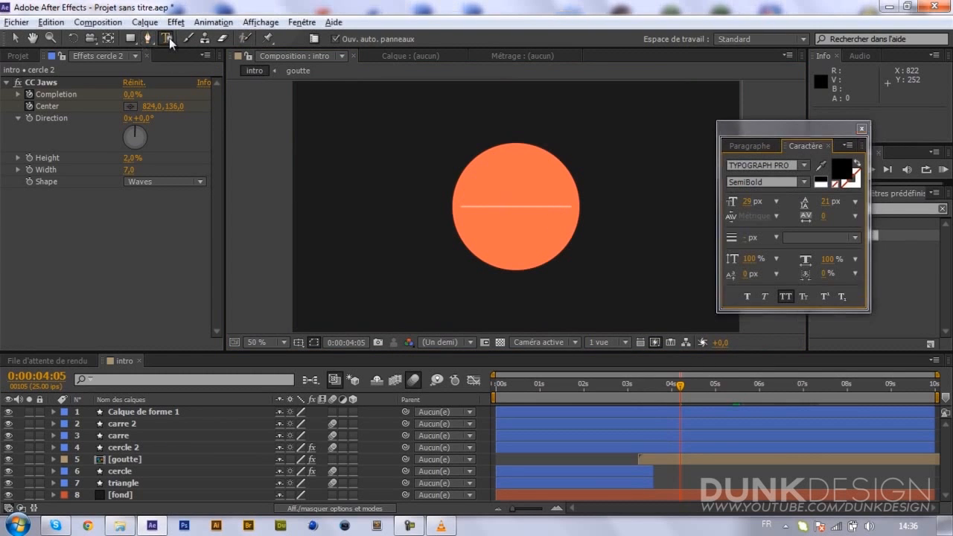
pyautogui.click(569, 205)
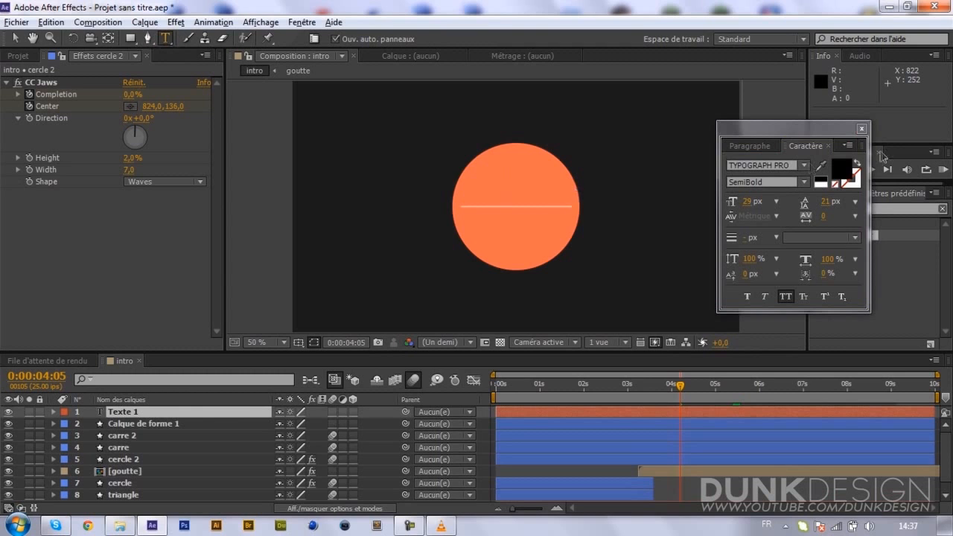
pyautogui.click(758, 165)
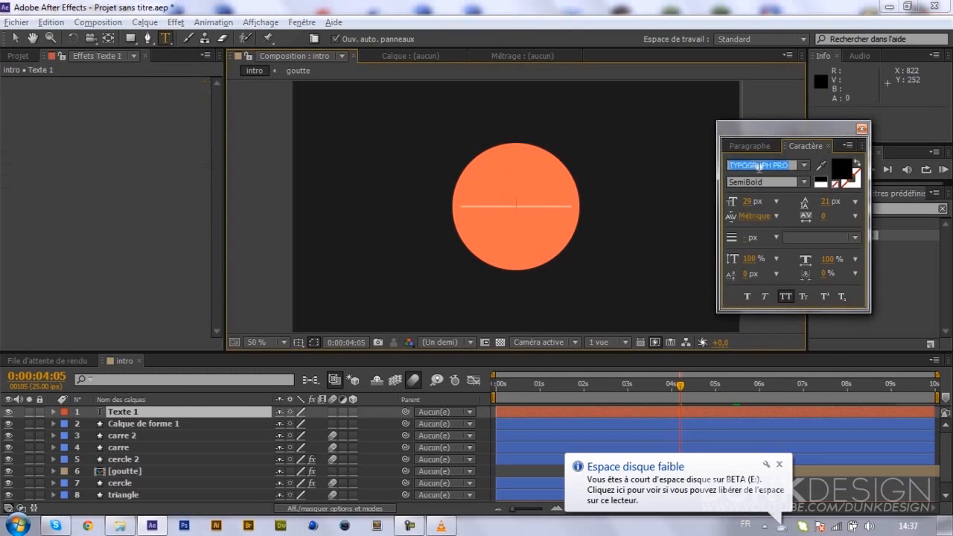
pyautogui.write('Monotype Corsiva')
pyautogui.press('Return')
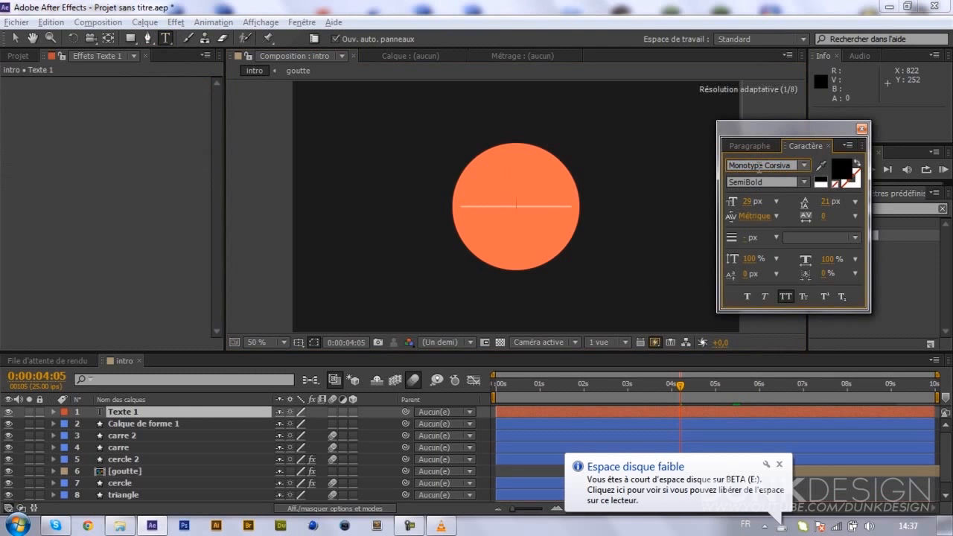
pyautogui.write('ycalc')
pyautogui.press('Tab')
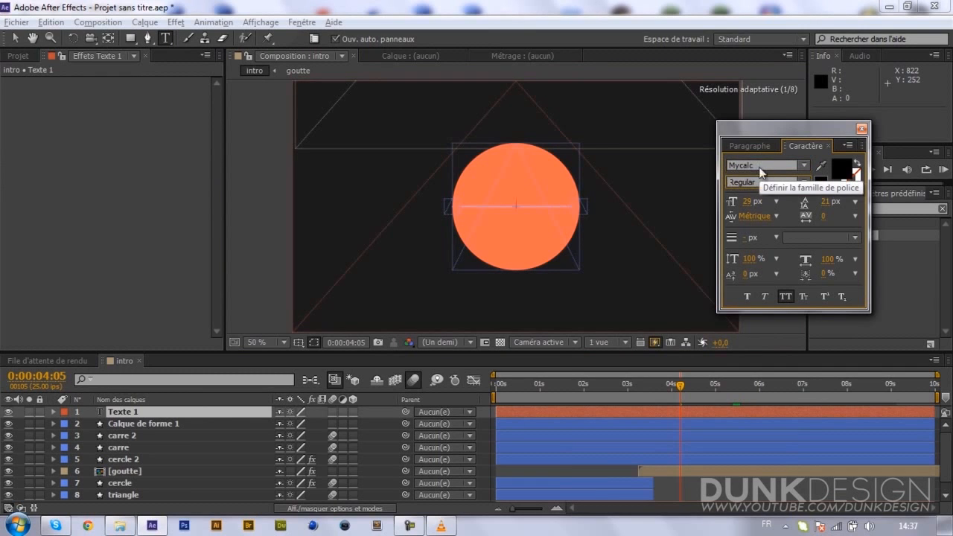
# Step: Try another font family for the new text, starting from Monotype Corsiva
pyautogui.click(761, 165)
pyautogui.write('Monotype Corsiva')
pyautogui.press('Down')
pyautogui.click(758, 167)
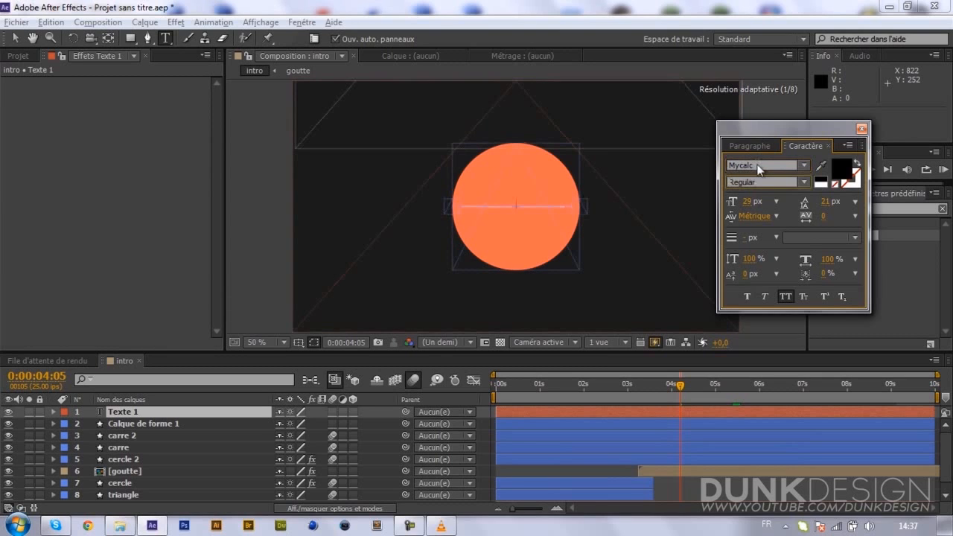
# Step: Set the new text's font to Myriad Pro and dismiss the Windows performance prompt, keeping the colour scheme without being asked again
pyautogui.press('Up')
pyautogui.press('Down')
pyautogui.press('Down')
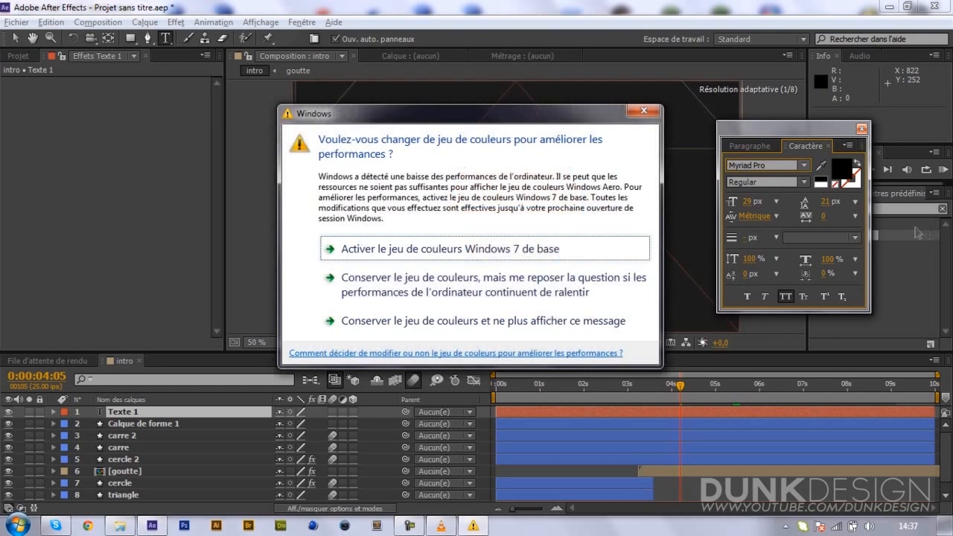
pyautogui.click(436, 326)
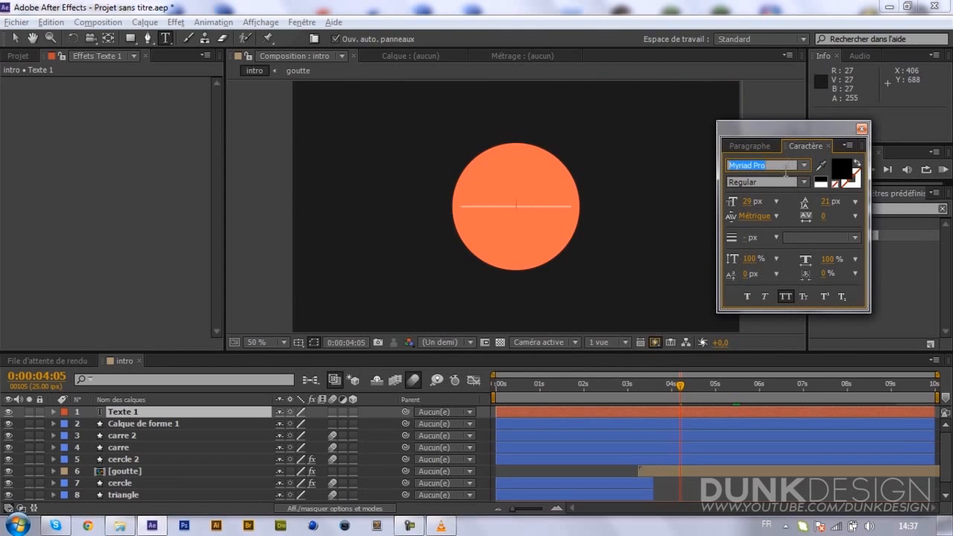
# Step: Write DUNK DESIGN over the line in the orange circle and set its fill colour to white, FFFFFF
pyautogui.click(526, 207)
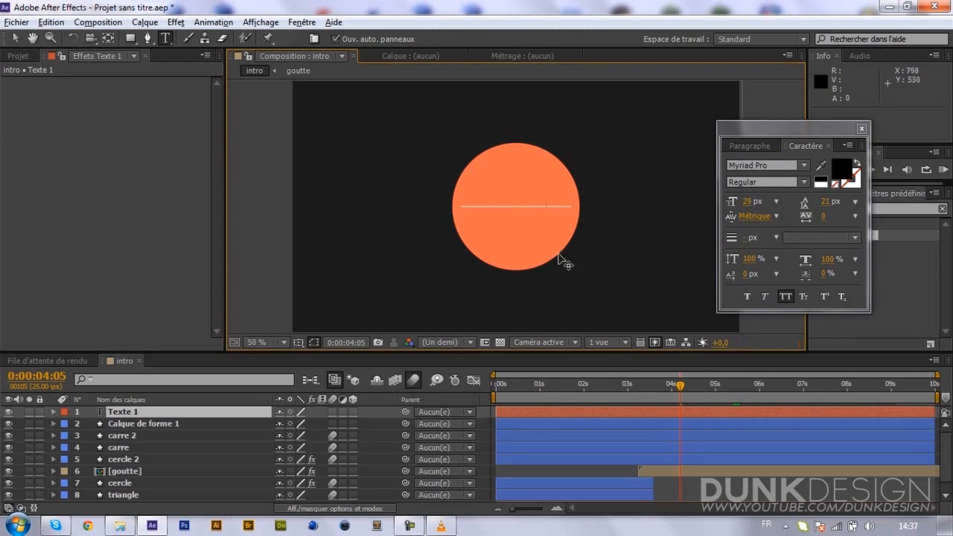
pyautogui.write('DUNK DESIGN')
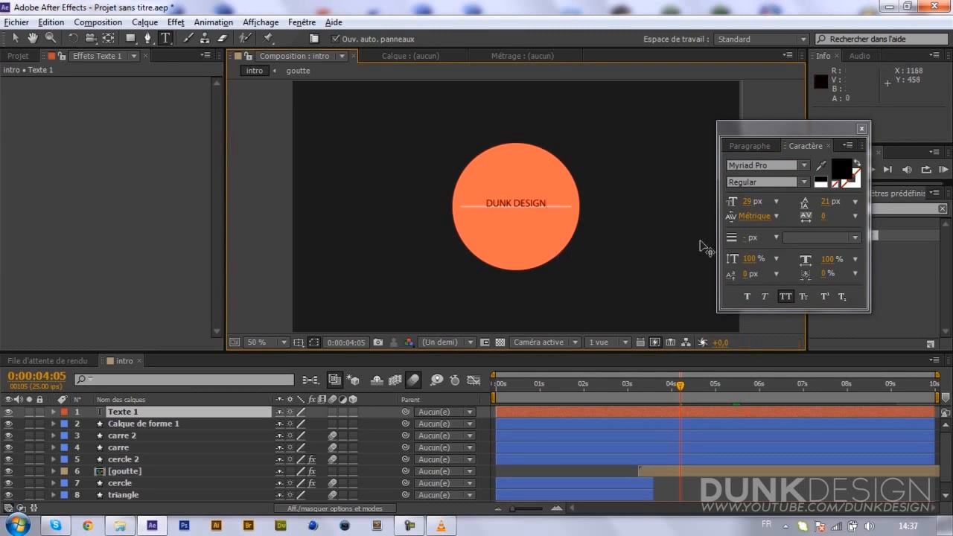
pyautogui.click(844, 170)
pyautogui.write('FFE1E1')
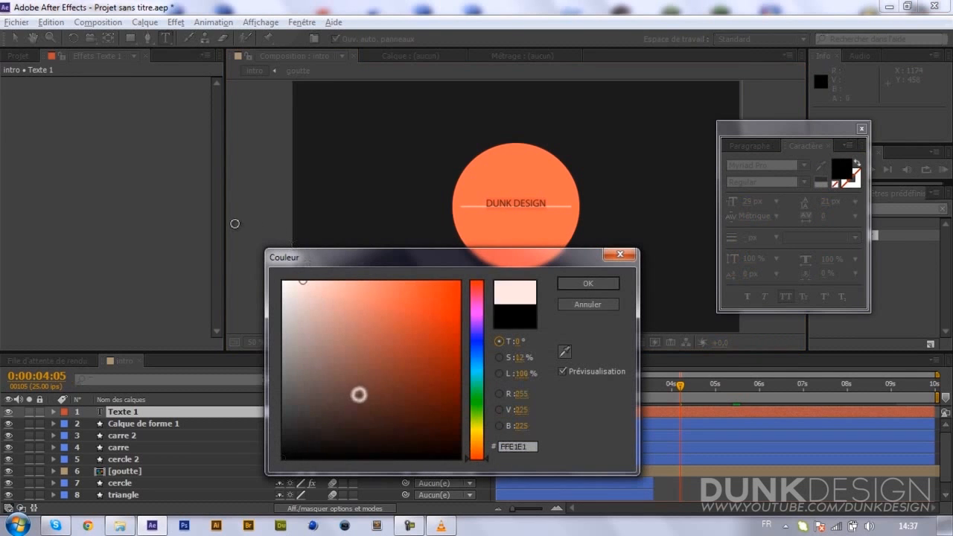
pyautogui.write('FFFFFF')
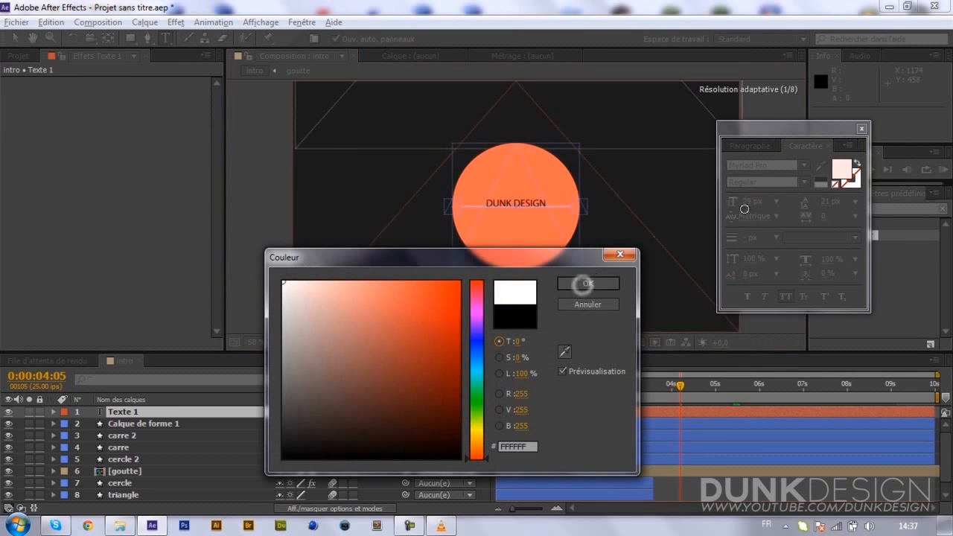
pyautogui.click(583, 283)
# Step: Set the DUNK DESIGN text's font style to Bold and its size to 48 px
pyautogui.click(807, 182)
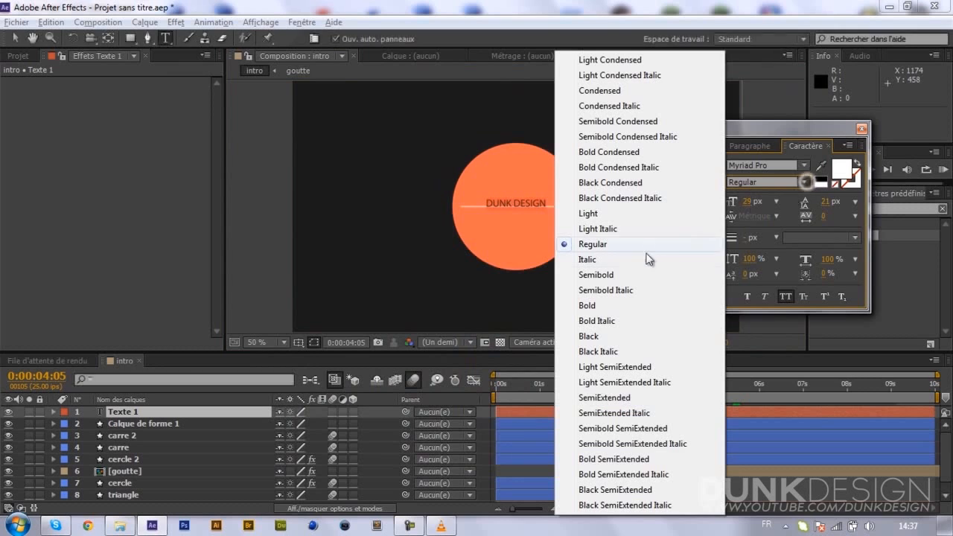
pyautogui.click(619, 304)
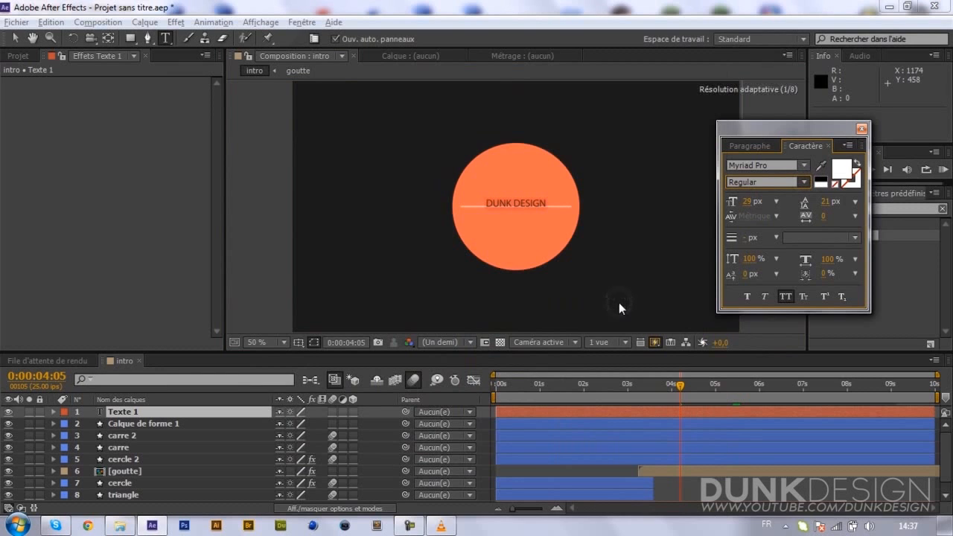
pyautogui.click(777, 200)
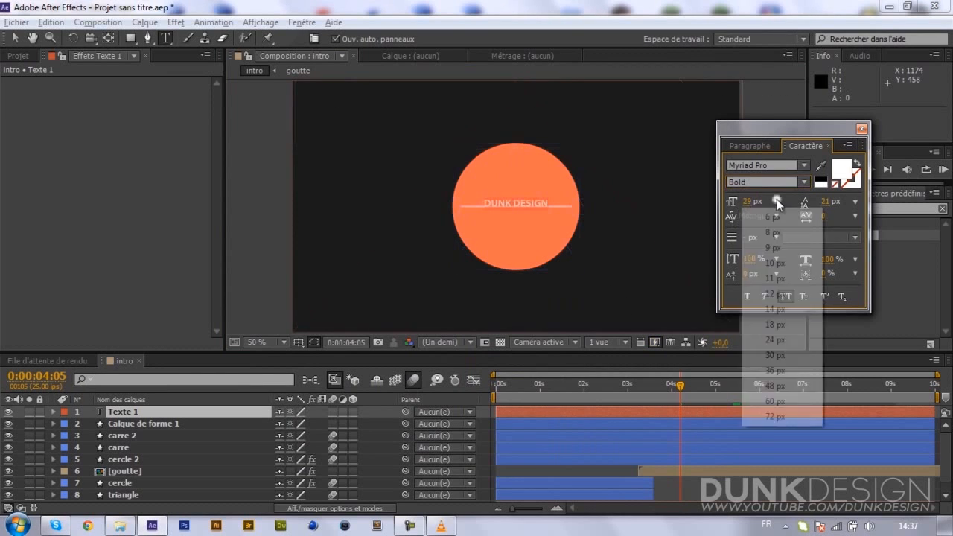
pyautogui.click(780, 386)
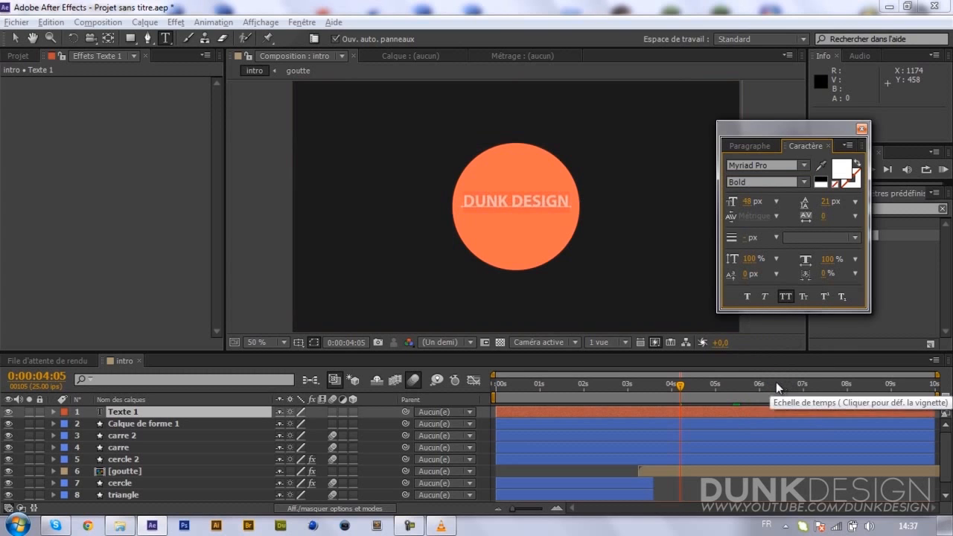
# Step: Finish editing the text and move the DUNK DESIGN layer below Calque de forme 1 in the layer stack
pyautogui.click(15, 37)
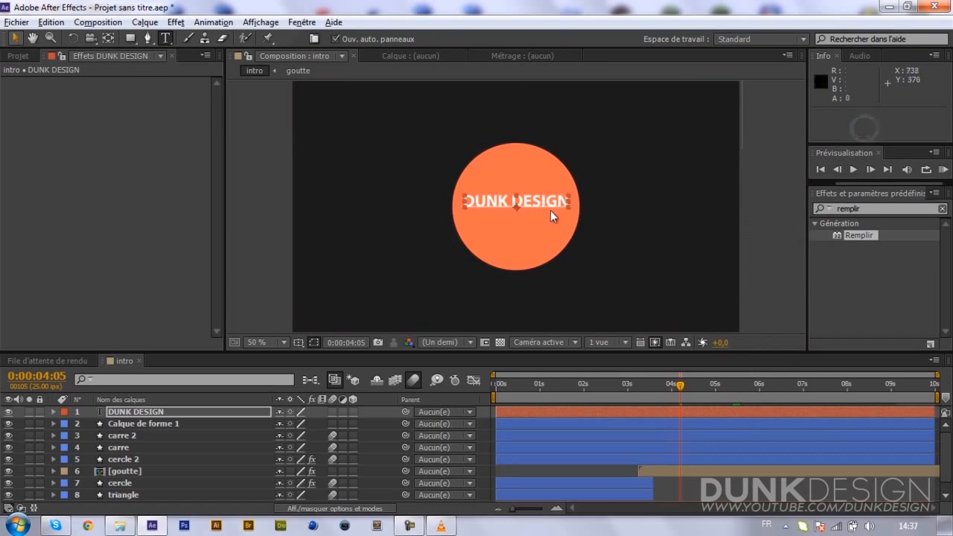
pyautogui.press('v')
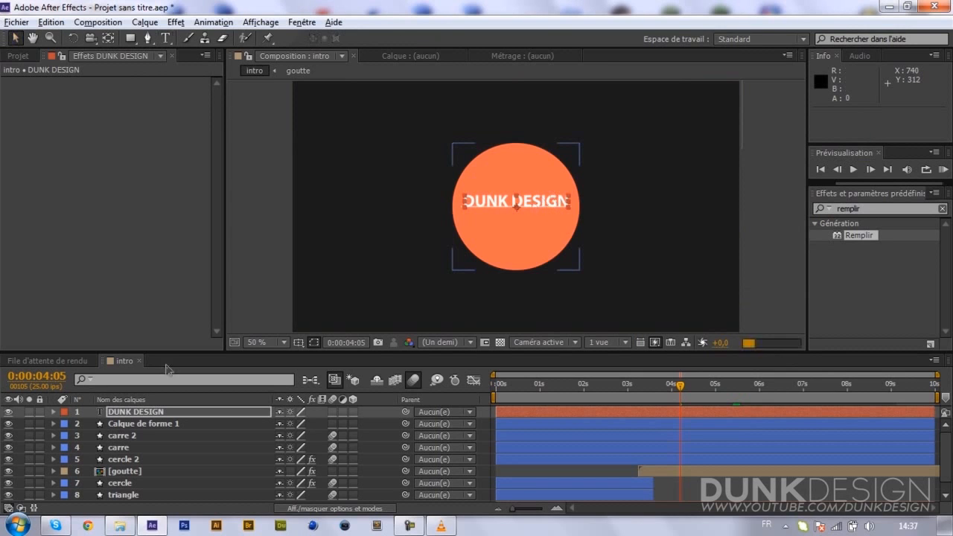
pyautogui.moveTo(163, 413); pyautogui.dragTo(163, 429)
# Step: Switch to VLC media player and examine how the title text and line animate inside the circle in Preview.mp4
pyautogui.click(441, 526)
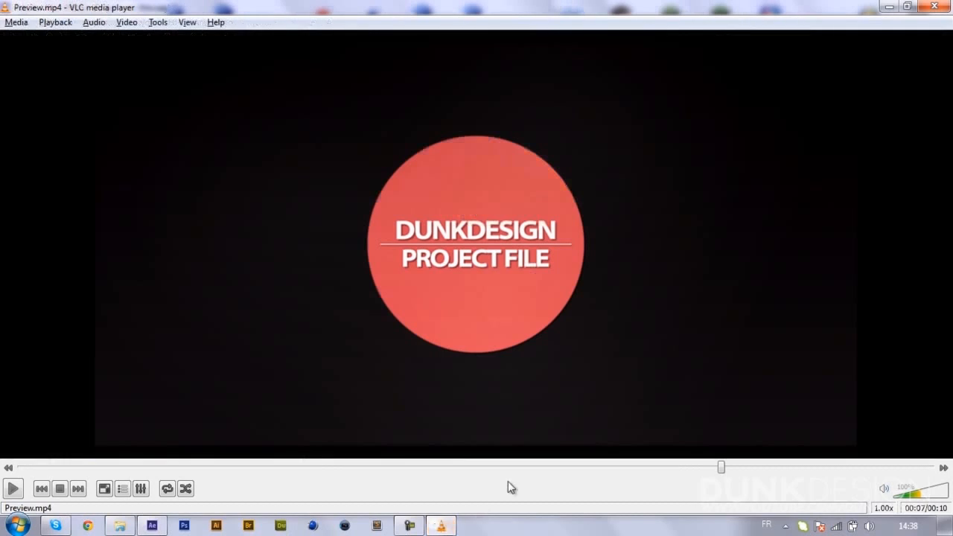
pyautogui.click(649, 468)
pyautogui.click(609, 468)
pyautogui.moveTo(608, 469); pyautogui.dragTo(574, 469)
pyautogui.click(562, 468)
pyautogui.click(601, 469)
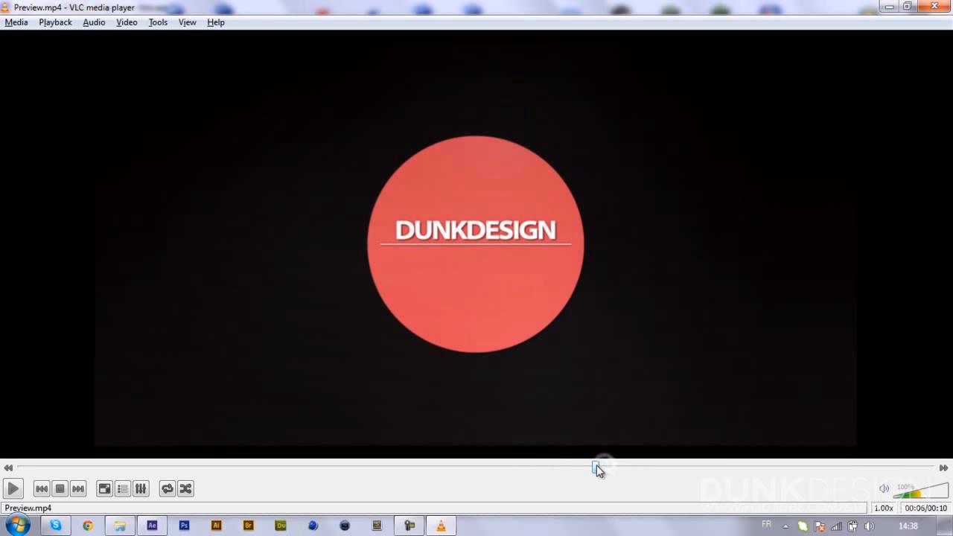
pyautogui.click(13, 488)
pyautogui.click(11, 489)
pyautogui.click(568, 467)
pyautogui.moveTo(568, 467); pyautogui.dragTo(627, 467)
# Step: Switch back to After Effects and set a position keyframe of 640, 390 on the DUNK DESIGN layer at 0:00:04:05
pyautogui.click(152, 526)
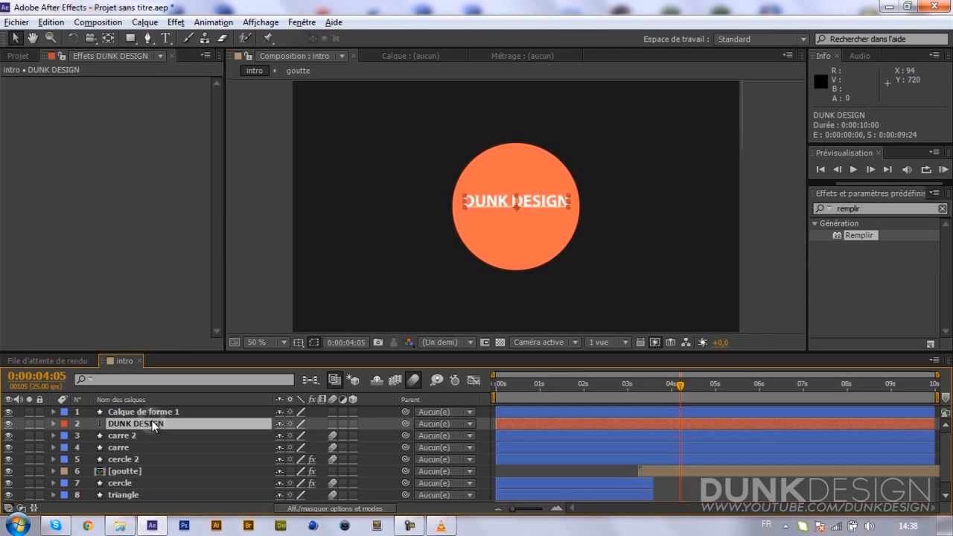
pyautogui.press('p')
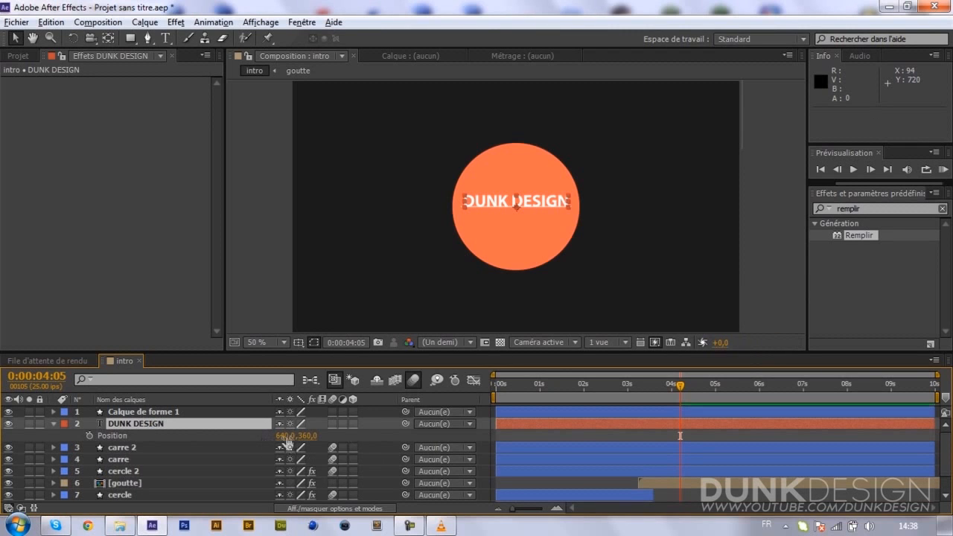
pyautogui.moveTo(287, 439); pyautogui.dragTo(318, 437)
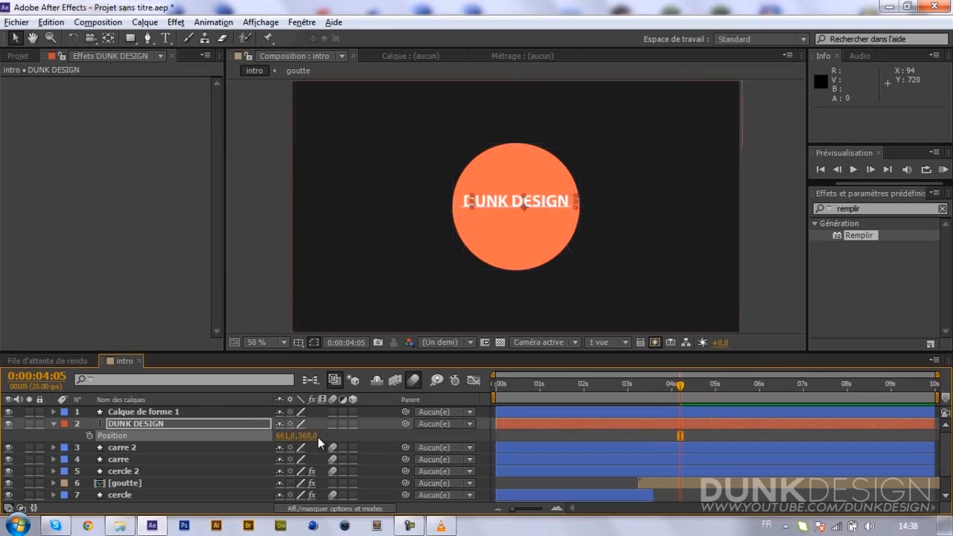
pyautogui.hotkey('ctrl', 'z')
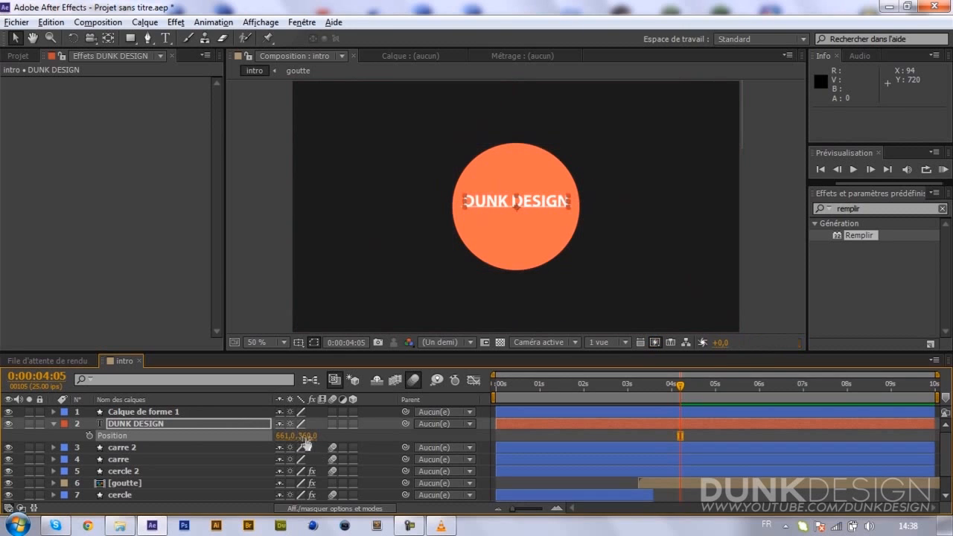
pyautogui.moveTo(306, 437); pyautogui.dragTo(286, 477)
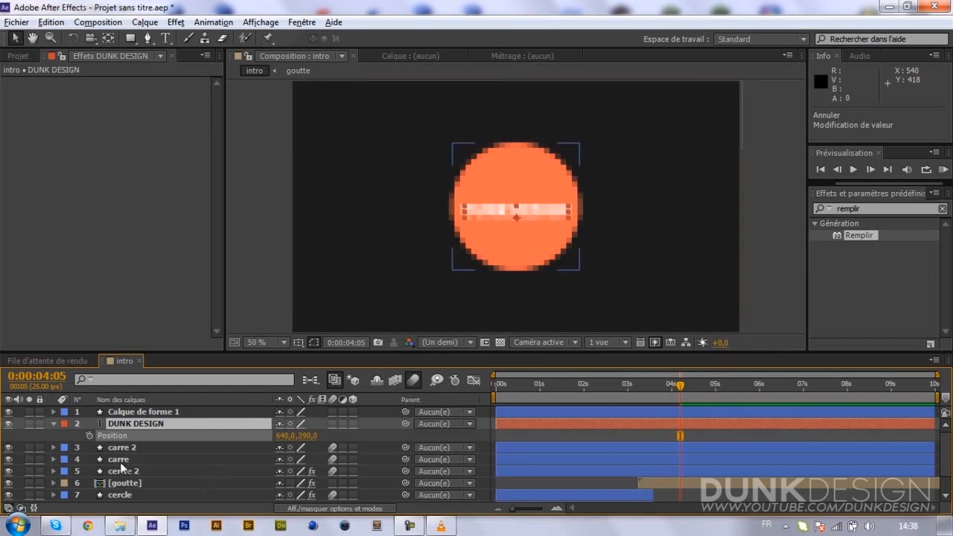
pyautogui.click(91, 435)
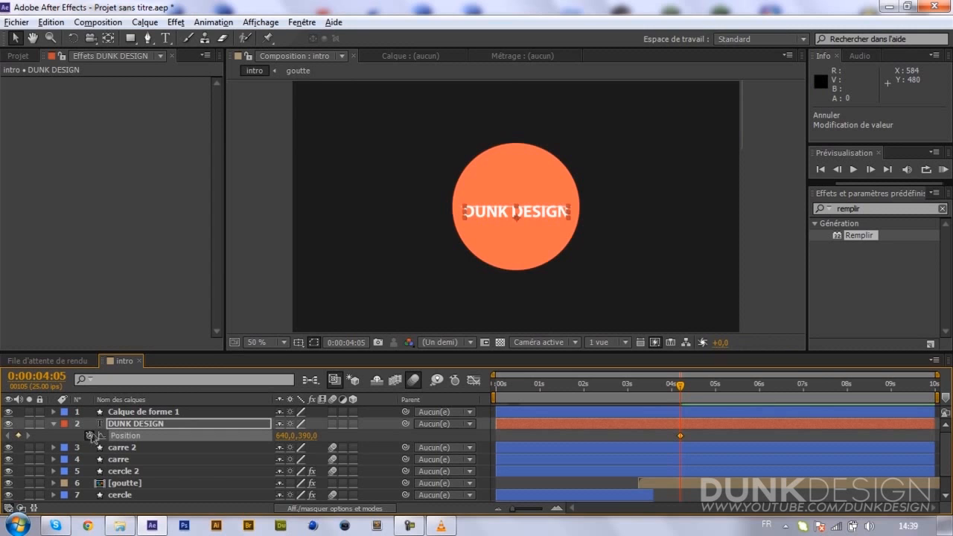
# Step: Add a second position keyframe on the DUNK DESIGN layer at 0:00:04:15, raising the text to 640, 352 just above the line
pyautogui.hotkey('shift', 'pagedown')
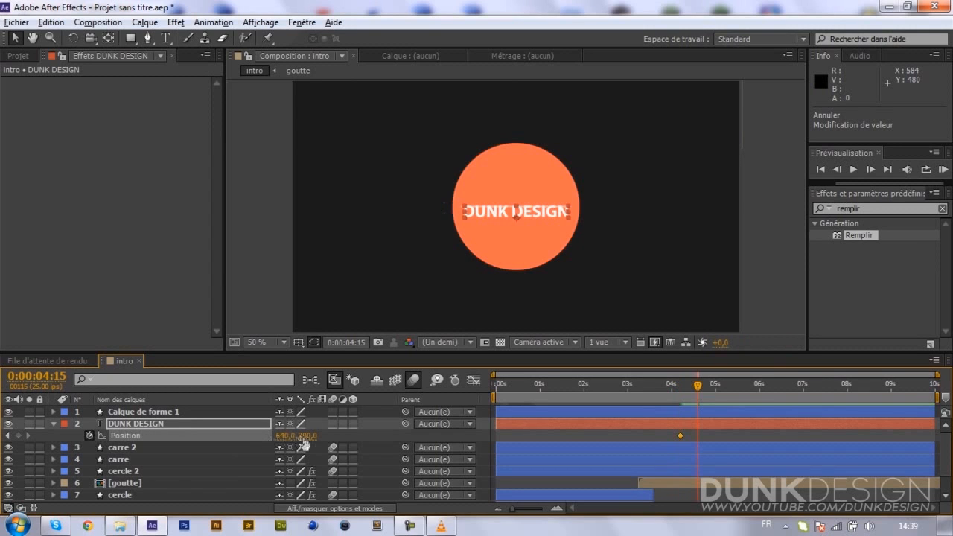
pyautogui.moveTo(303, 435); pyautogui.dragTo(265, 450)
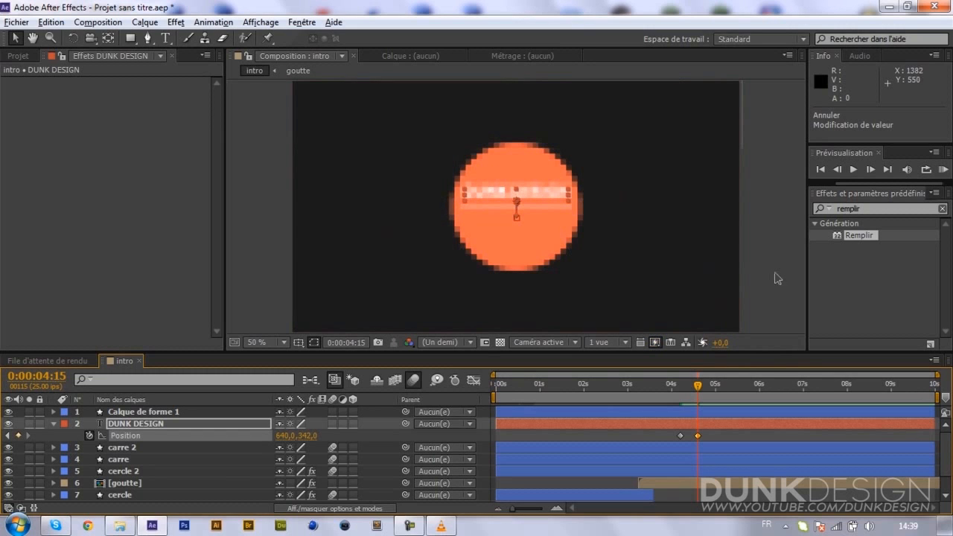
pyautogui.click(307, 436)
pyautogui.press('Down')
pyautogui.press('Down')
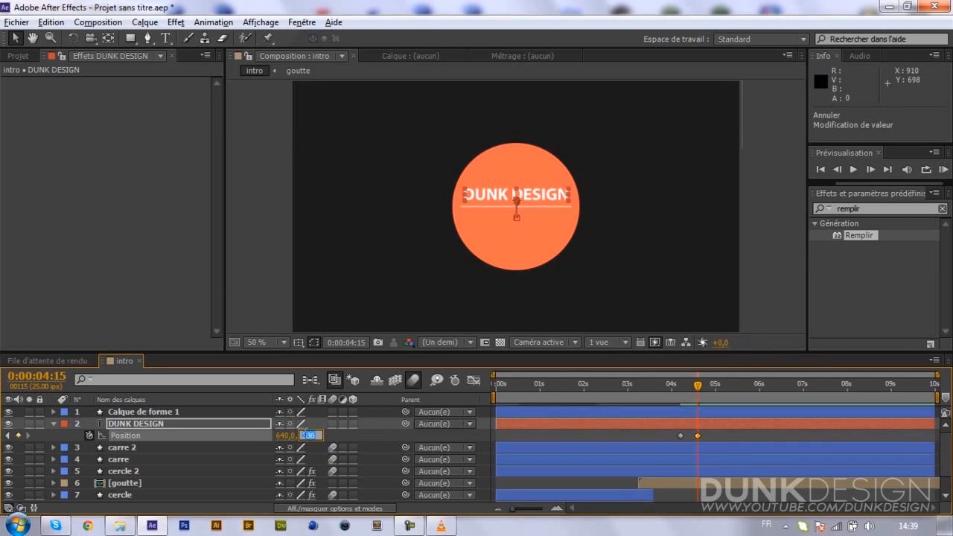
pyautogui.press('Down')
pyautogui.press('Down')
pyautogui.press('Down')
pyautogui.press('Down')
pyautogui.press('Down')
pyautogui.press('Down')
pyautogui.press('Up')
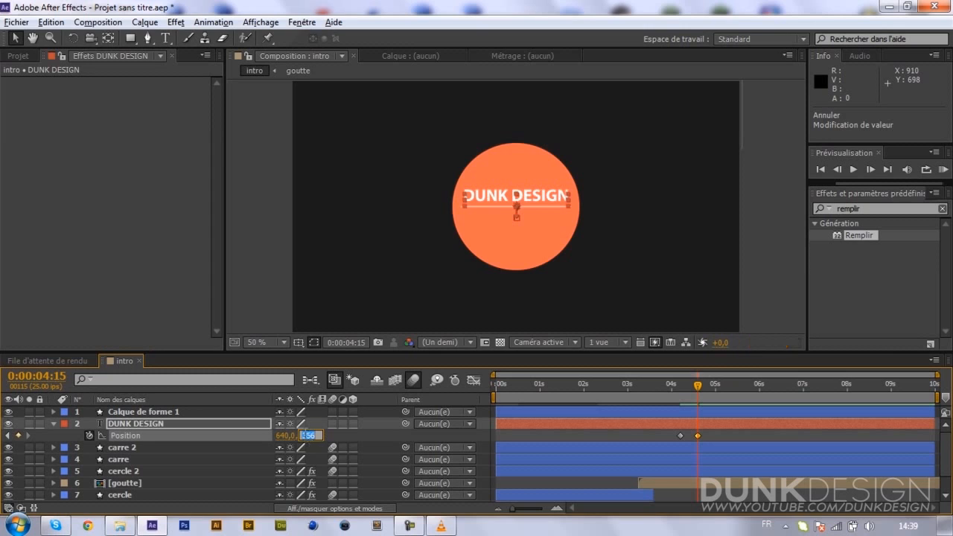
pyautogui.hotkey('shift', 'Up')
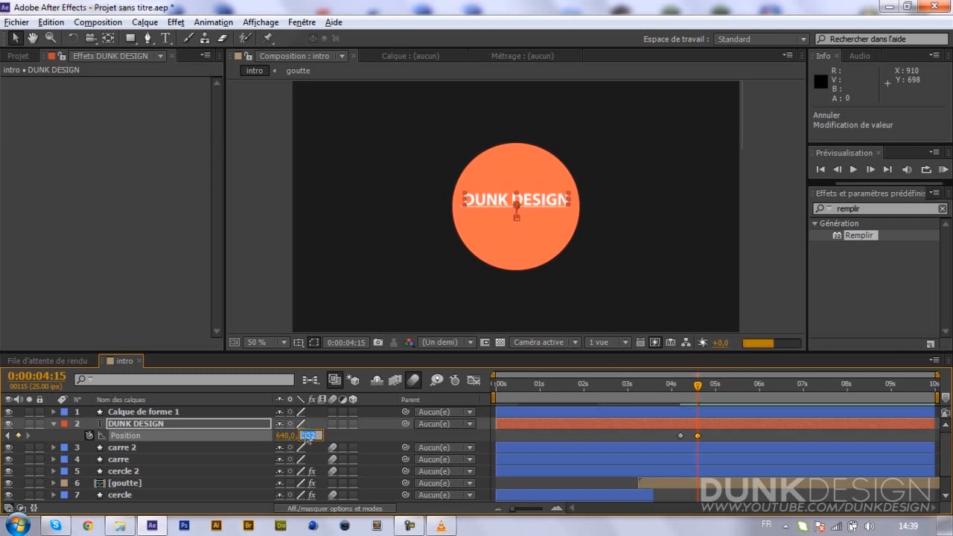
pyautogui.hotkey('shift', 'Down')
pyautogui.press('Return')
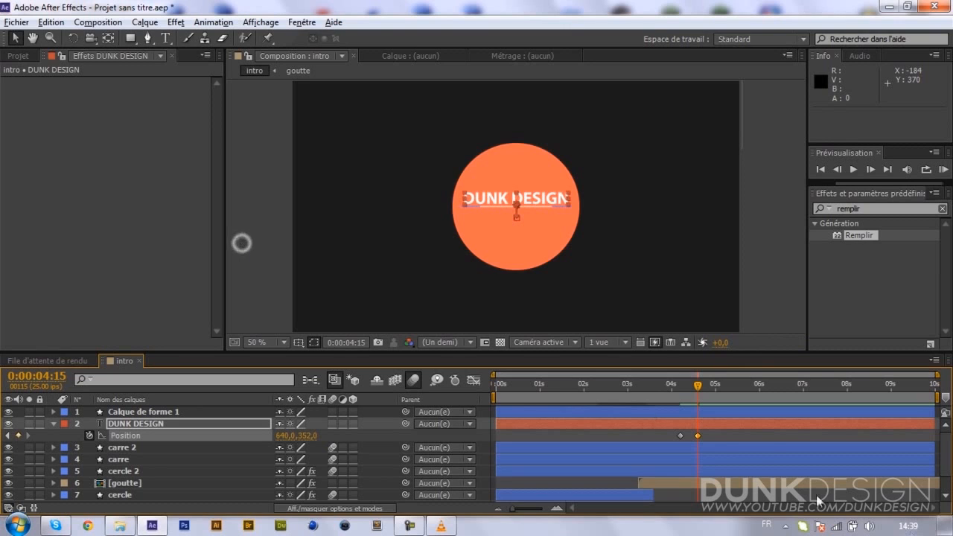
# Step: Apply Lissage de vitesse (Easy Ease) to the DUNK DESIGN layer's position keyframes
pyautogui.rightClick(680, 435)
pyautogui.moveTo(689, 426)
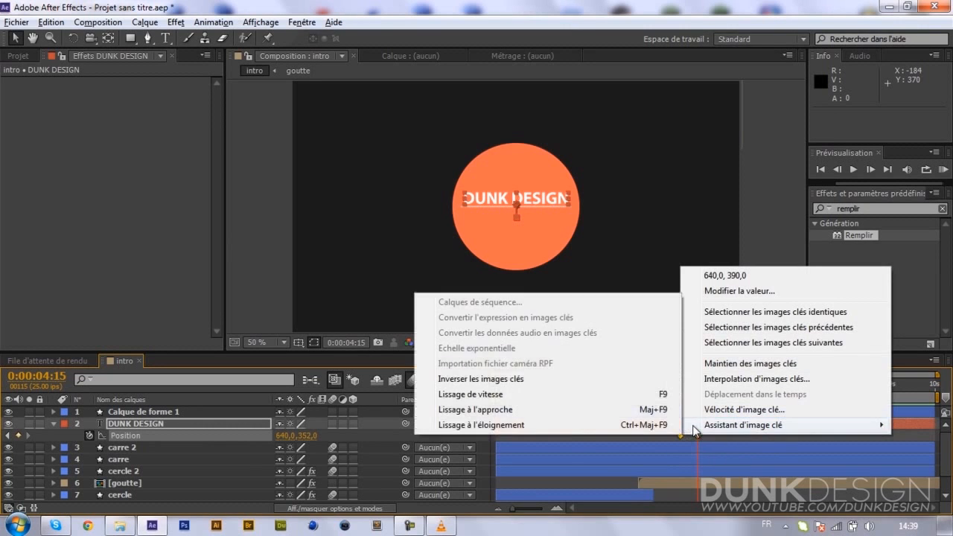
pyautogui.click(567, 398)
pyautogui.click(734, 438)
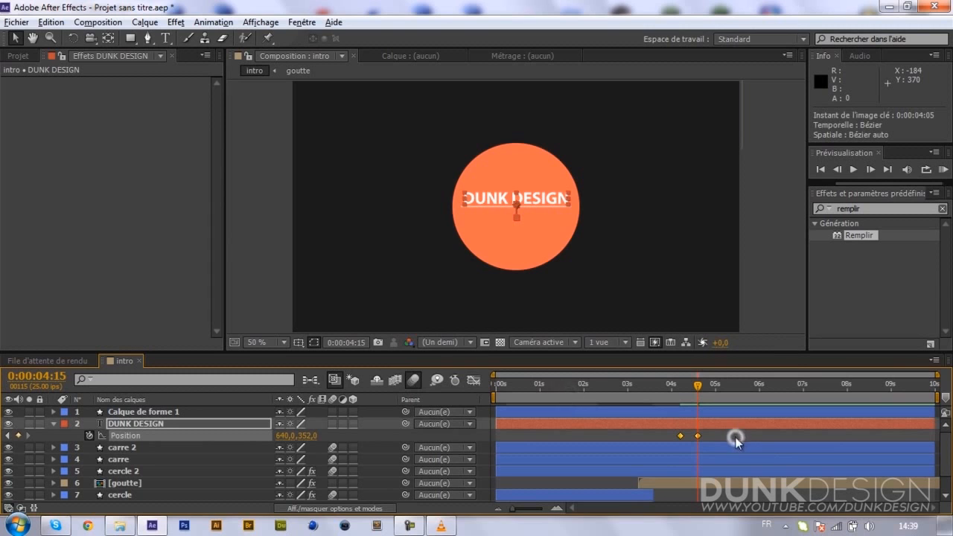
# Step: Collapse the DUNK DESIGN layer's properties, duplicate the layer, and hide the duplicate
pyautogui.click(130, 423)
pyautogui.click(49, 424)
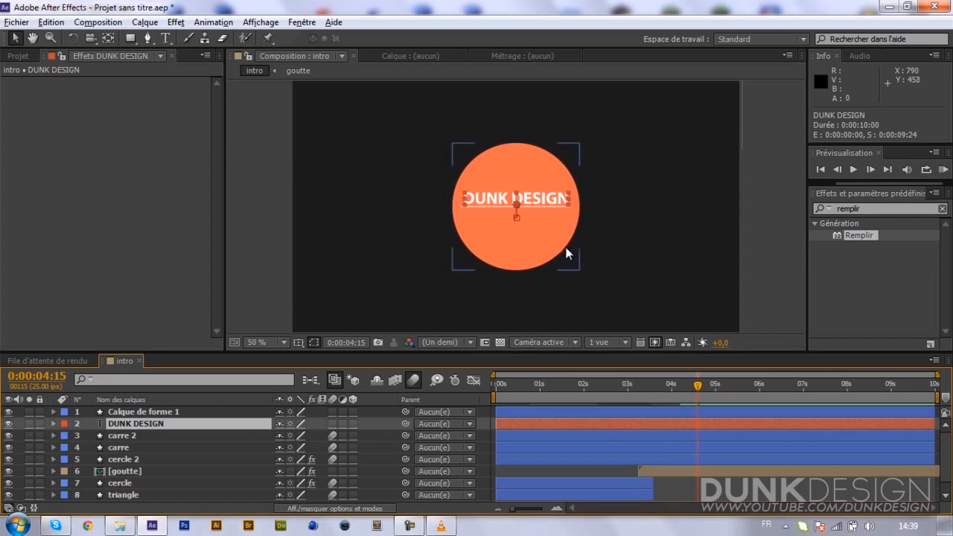
pyautogui.hotkey('ctrl', 'd')
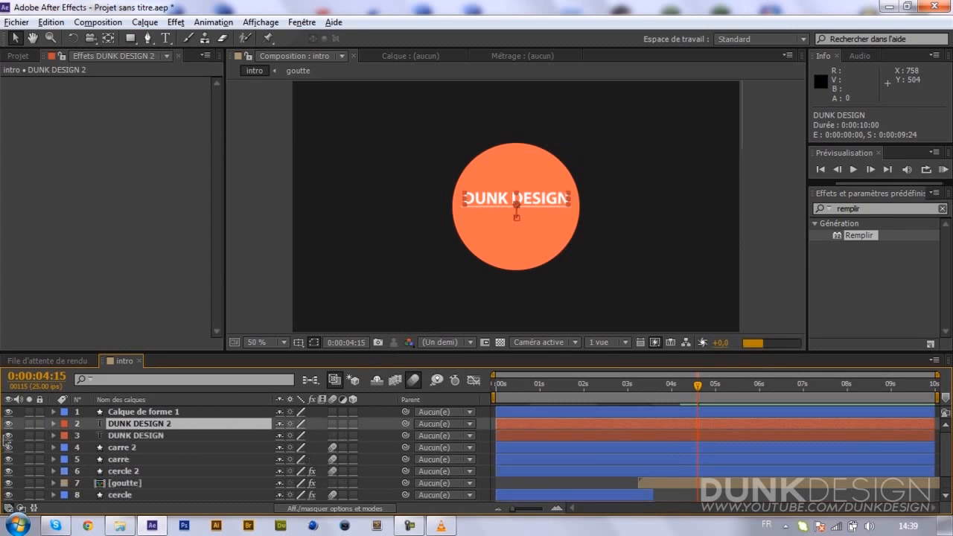
pyautogui.click(9, 424)
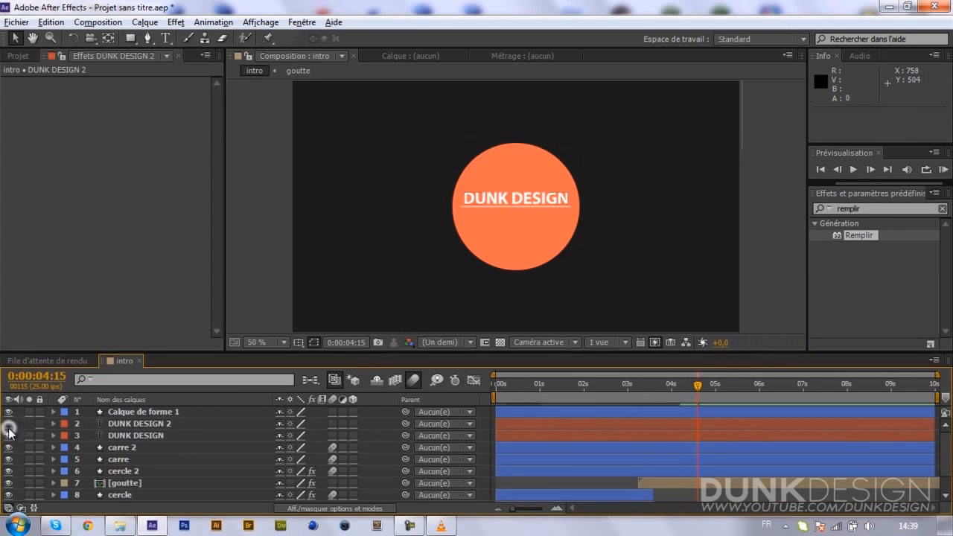
# Step: Precompose the original DUNK DESIGN layer into a new composition named texte, transferring all attributes
pyautogui.click(121, 437)
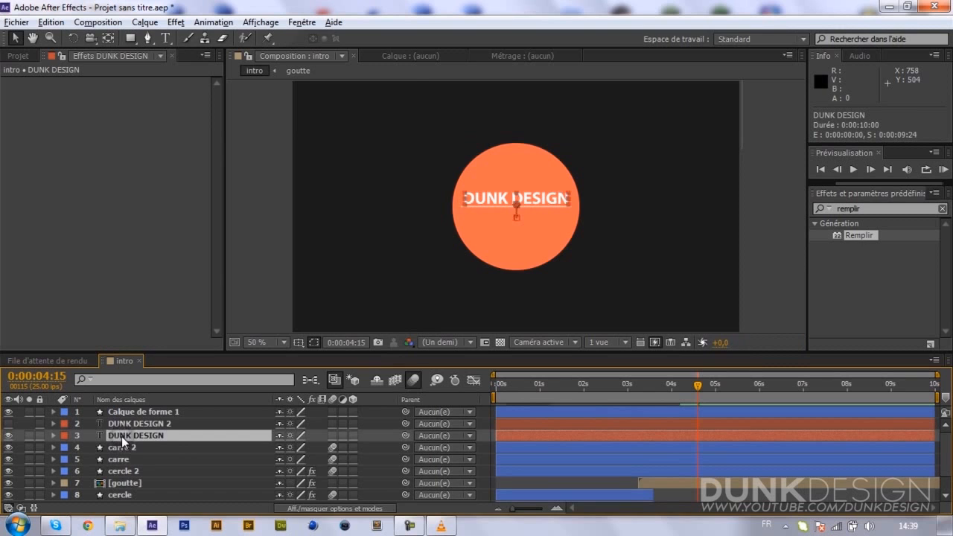
pyautogui.rightClick(121, 436)
pyautogui.click(173, 428)
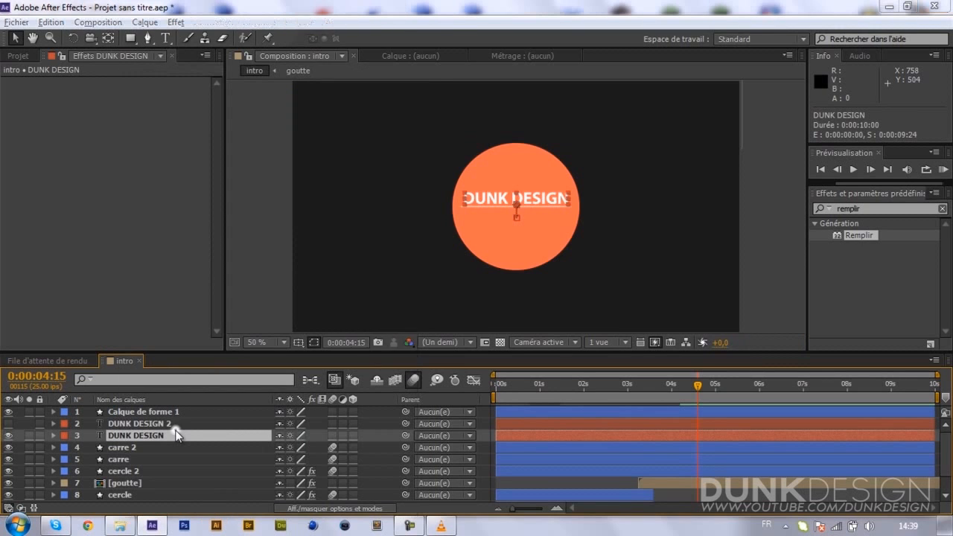
pyautogui.write('te')
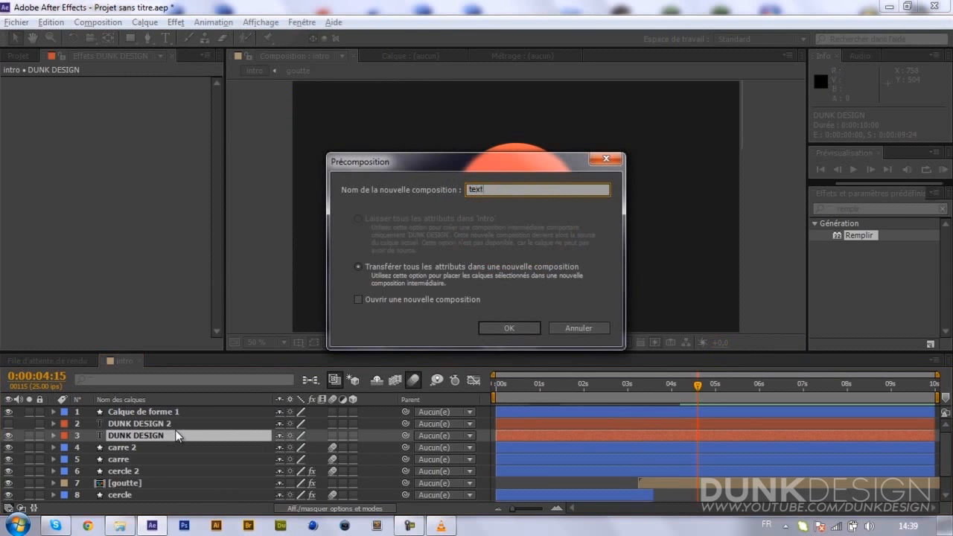
pyautogui.write('xt')
pyautogui.press('Return')
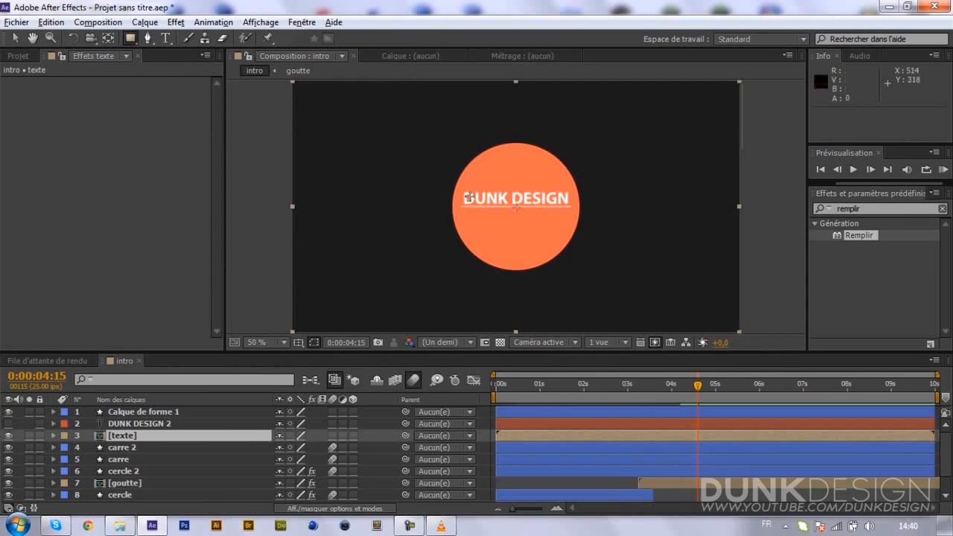
# Step: Draw a rectangular mask on the texte layer covering the area above the line, and check the text reveal up to 0:00:04:09
pyautogui.click(427, 156)
pyautogui.moveTo(593, 208); pyautogui.dragTo(593, 208)
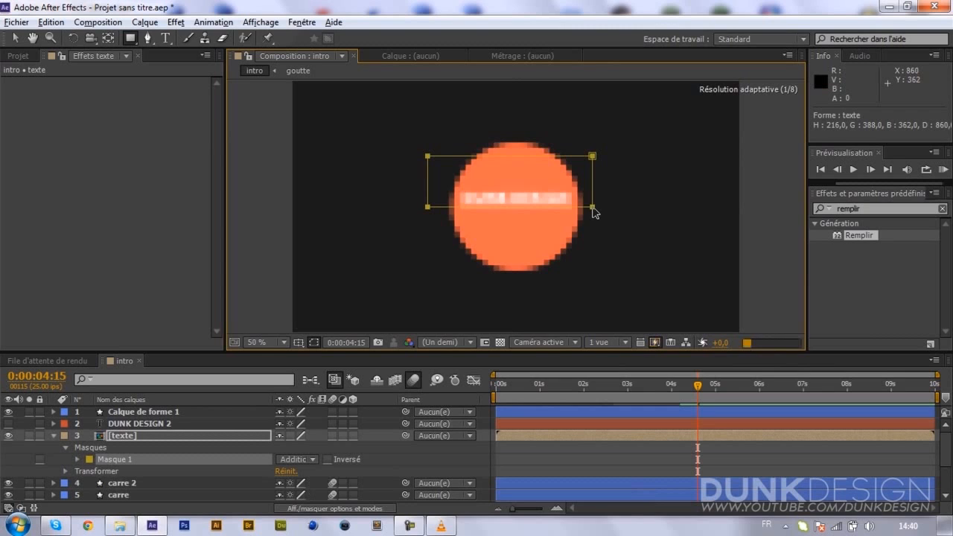
pyautogui.click(680, 385)
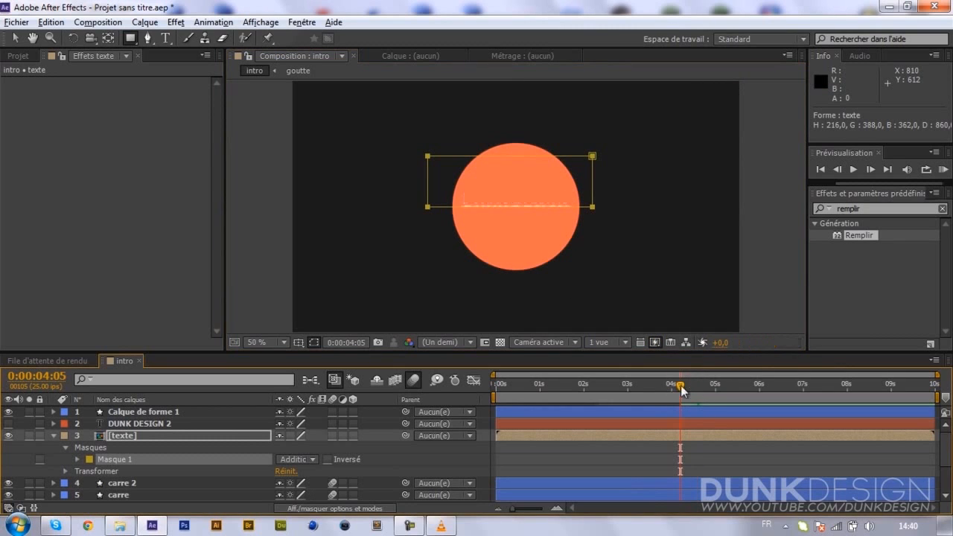
pyautogui.moveTo(680, 387); pyautogui.dragTo(687, 388)
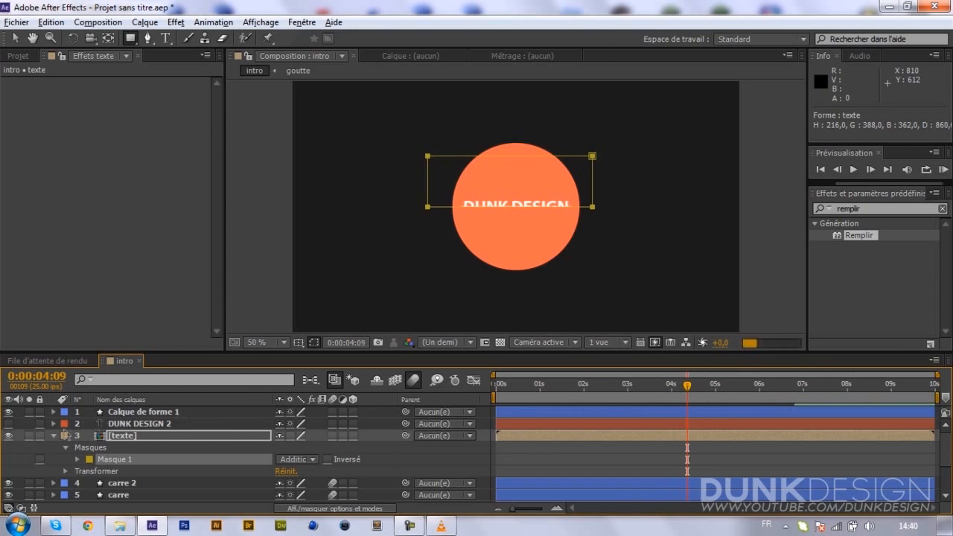
# Step: Set the texte layer's mask feather (Contour progressif du masque) to 5 pixels and its mask expansion to -5 pixels
pyautogui.click(79, 459)
pyautogui.click(292, 472)
pyautogui.write('5')
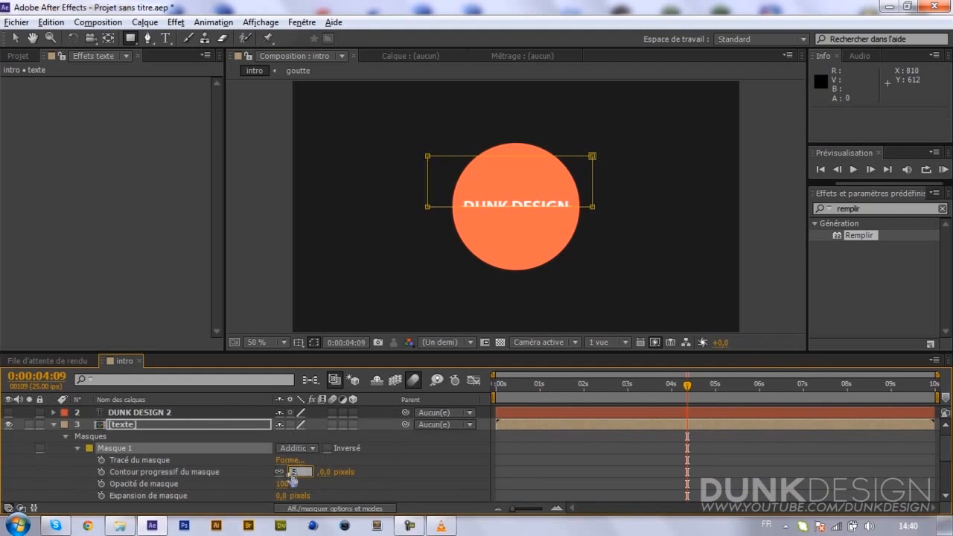
pyautogui.press('Return')
pyautogui.click(281, 496)
pyautogui.write('5')
pyautogui.press('Return')
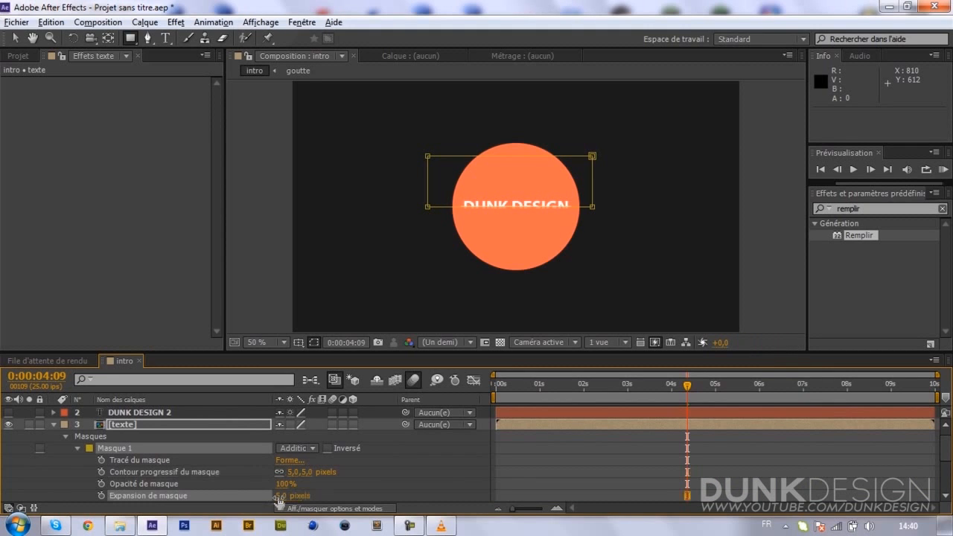
pyautogui.click(281, 496)
pyautogui.write('-5')
pyautogui.press('Return')
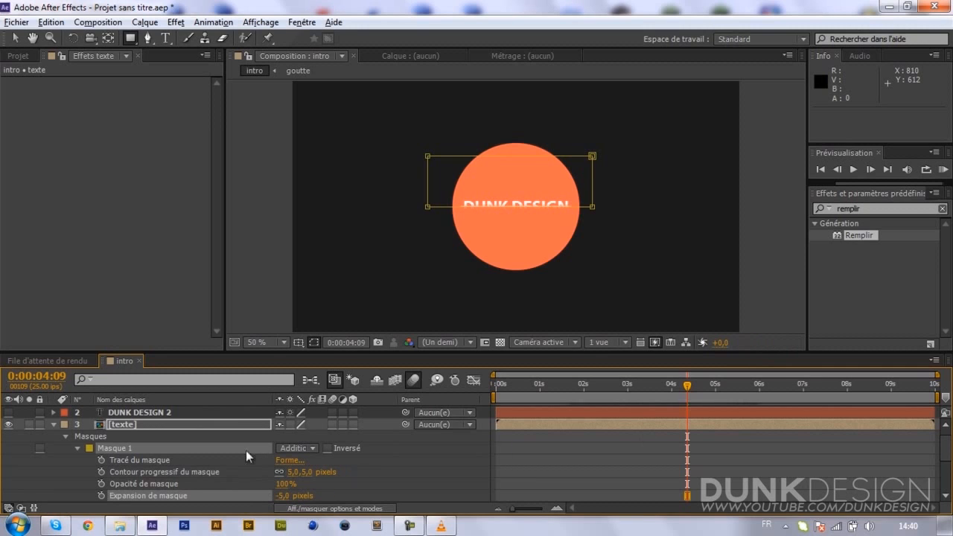
# Step: Start keyframes for the mask's expansion and feather at 0:00:04:09, advance to 0:00:04:15, and collapse the texte layer
pyautogui.click(102, 496)
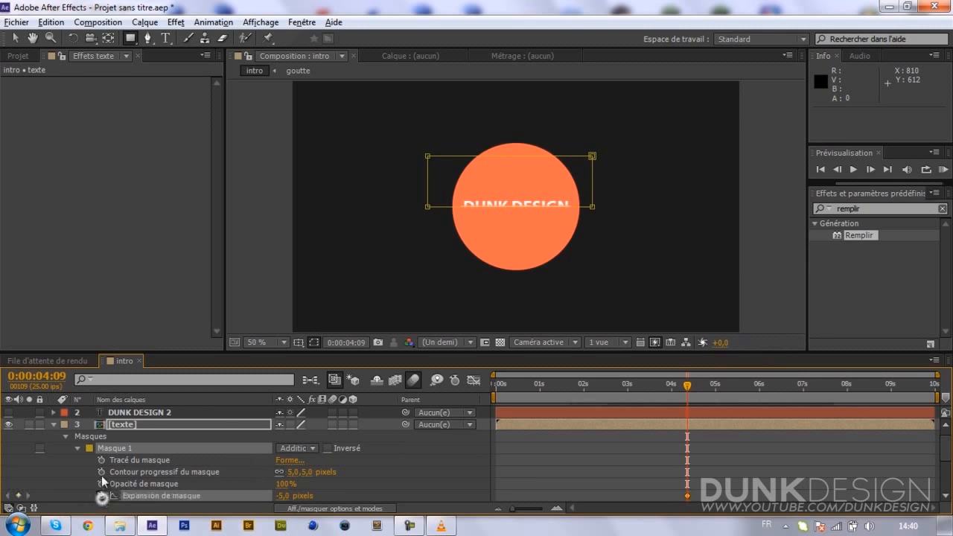
pyautogui.click(101, 472)
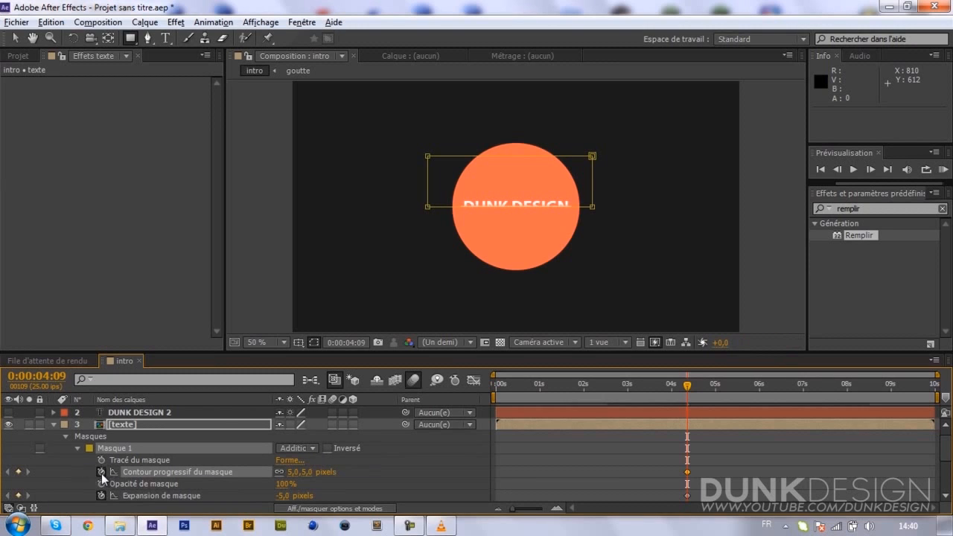
pyautogui.press('pagedown')
pyautogui.press('pagedown')
pyautogui.press('pagedown')
pyautogui.press('pagedown')
pyautogui.press('pagedown')
pyautogui.press('pagedown')
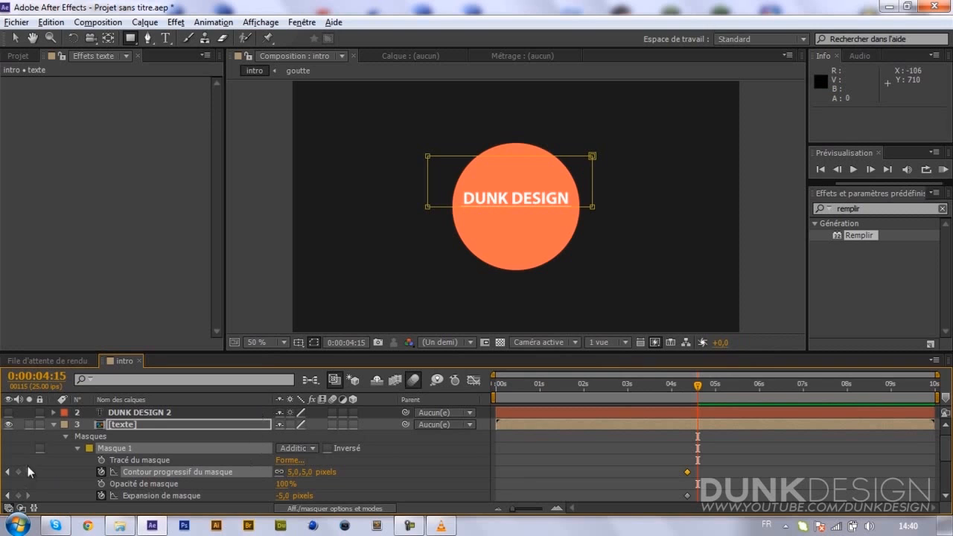
pyautogui.click(54, 424)
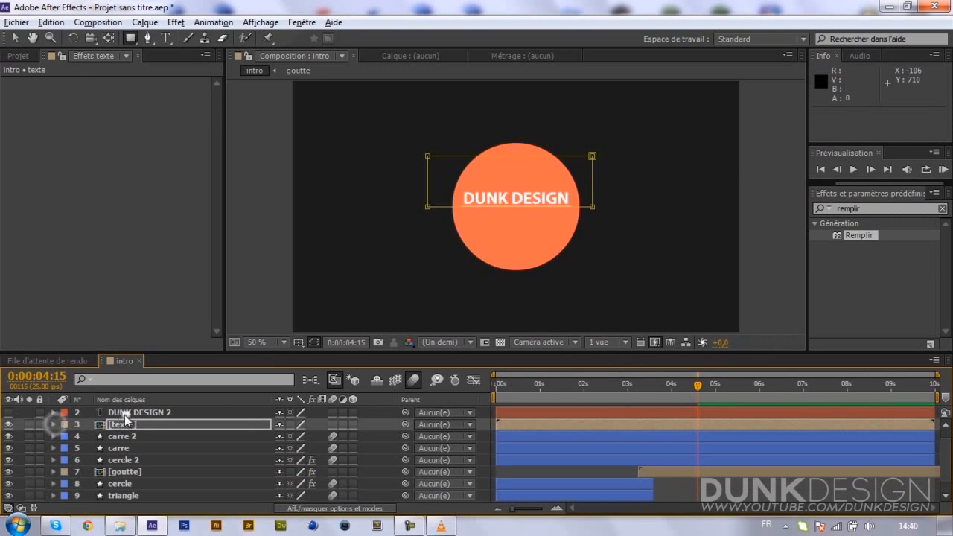
# Step: Show the hidden DUNK DESIGN 2 layer, remove all its position keyframes, and expand its transform properties
pyautogui.click(124, 414)
pyautogui.press('p')
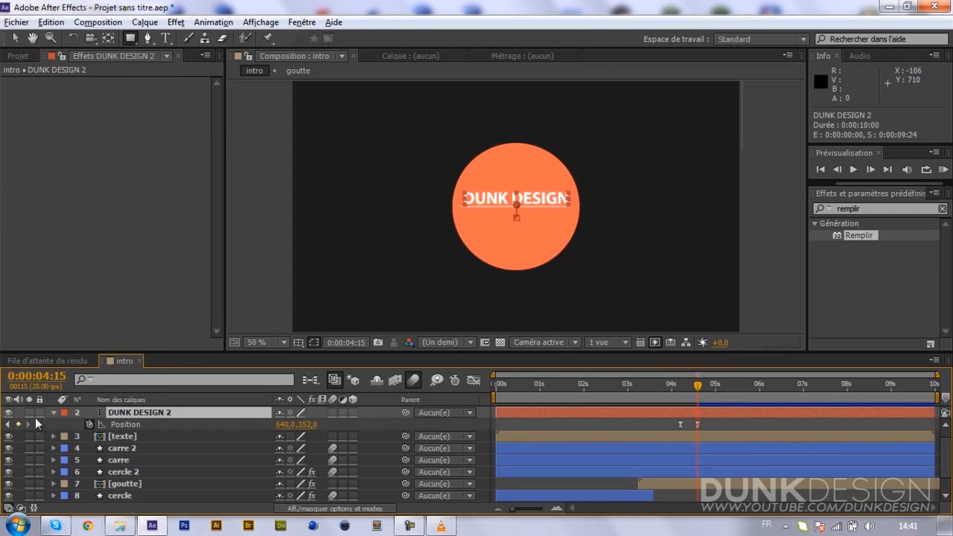
pyautogui.click(90, 425)
pyautogui.click(90, 424)
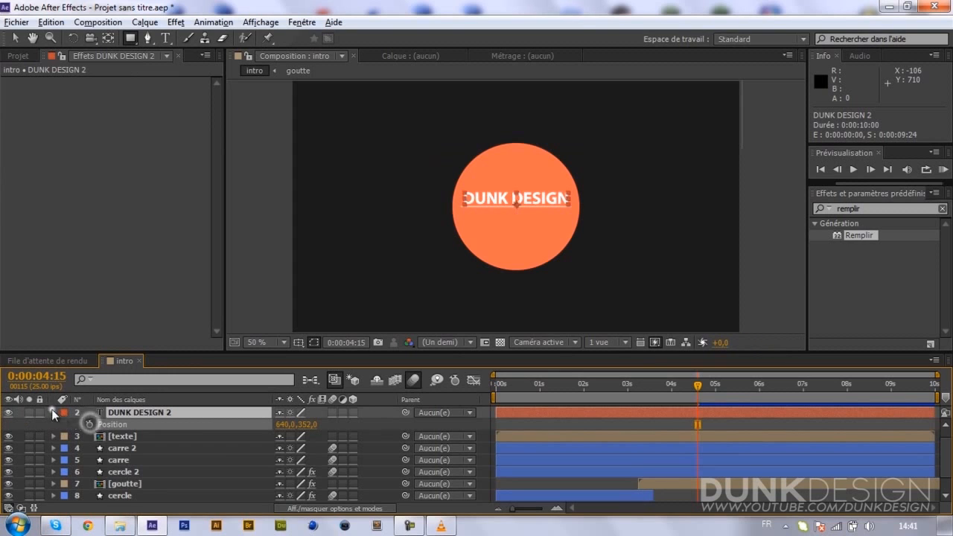
pyautogui.click(53, 412)
pyautogui.click(53, 412)
pyautogui.click(147, 413)
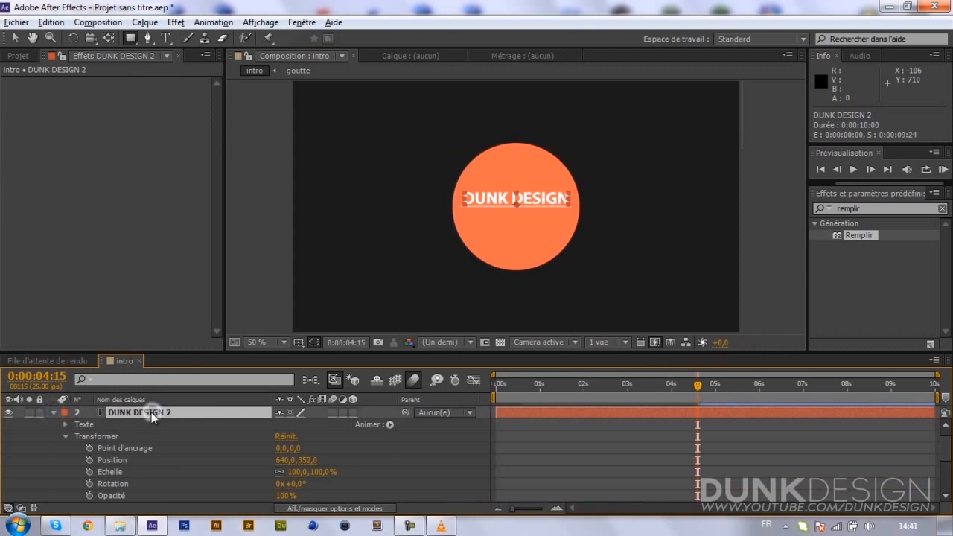
# Step: Move the DUNK DESIGN 2 text straight down to position 640, 402, just below the line
pyautogui.press('v')
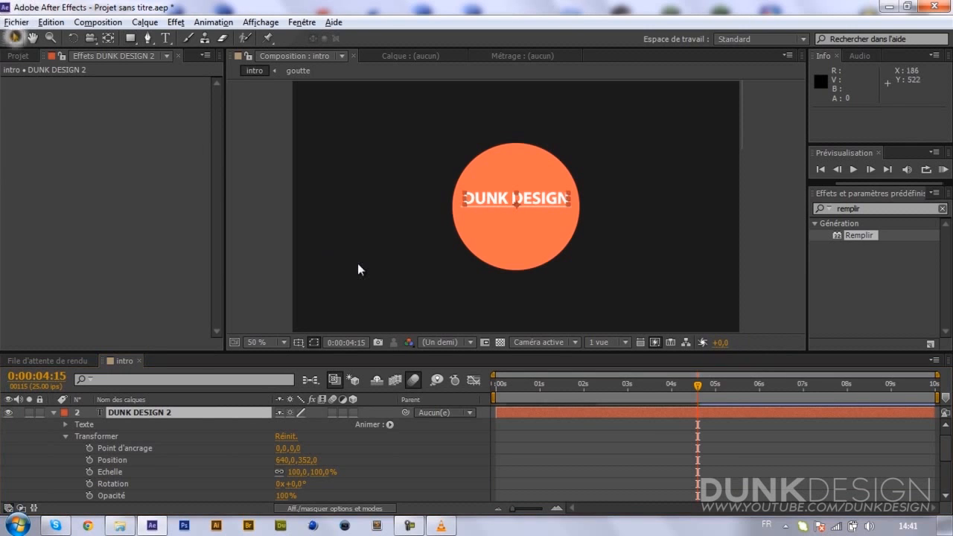
pyautogui.hotkey('shift', 'Down')
pyautogui.hotkey('shift', 'Down')
pyautogui.hotkey('shift', 'Down')
pyautogui.hotkey('shift', 'Down')
pyautogui.hotkey('shift', 'Down')
pyautogui.hotkey('shift', 'Down')
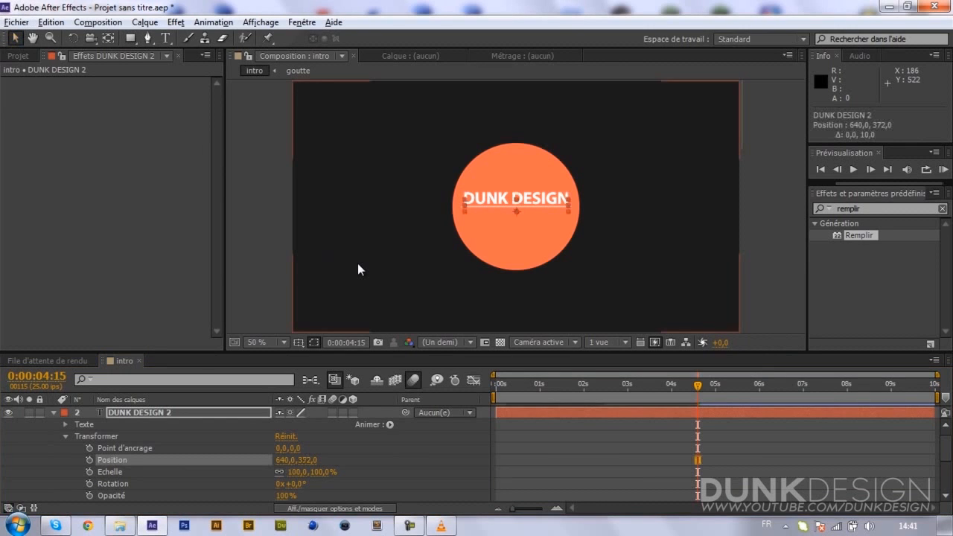
pyautogui.hotkey('shift', 'Down')
pyautogui.hotkey('shift', 'Down')
pyautogui.hotkey('shift', 'Down')
pyautogui.hotkey('shift', 'Down')
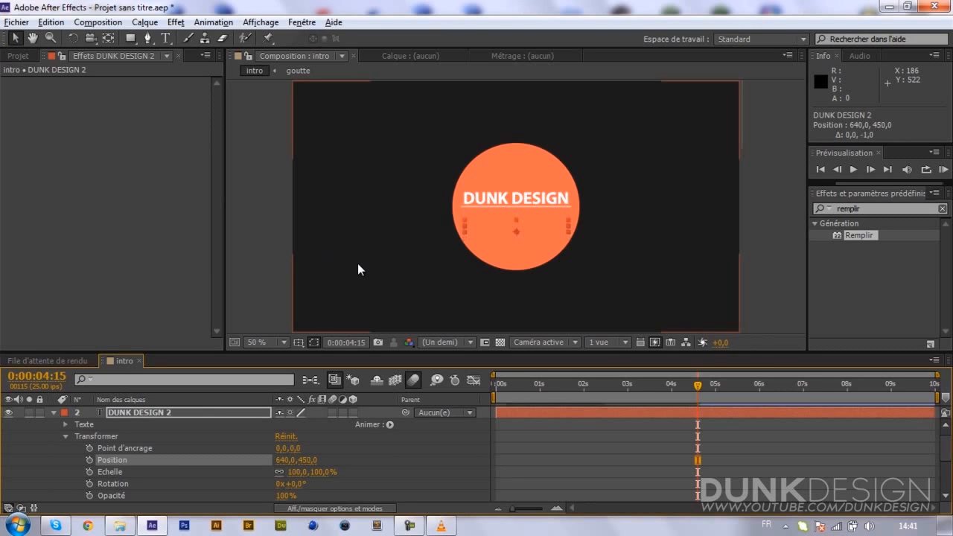
pyautogui.hotkey('shift', 'Up')
pyautogui.hotkey('shift', 'Up')
pyautogui.hotkey('shift', 'Up')
pyautogui.hotkey('shift', 'Up')
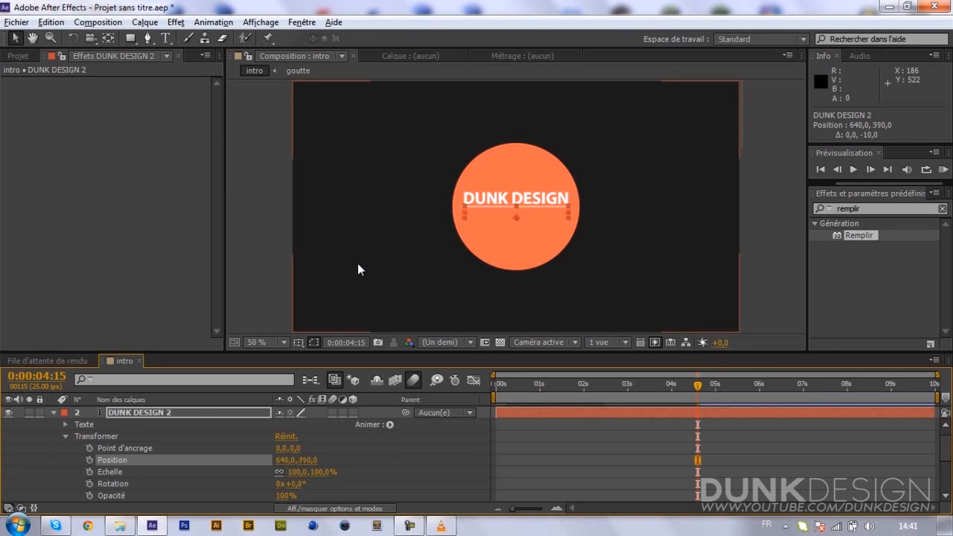
pyautogui.hotkey('shift', 'Up')
pyautogui.hotkey('shift', 'Up')
pyautogui.hotkey('shift', 'Down')
pyautogui.hotkey('shift', 'Down')
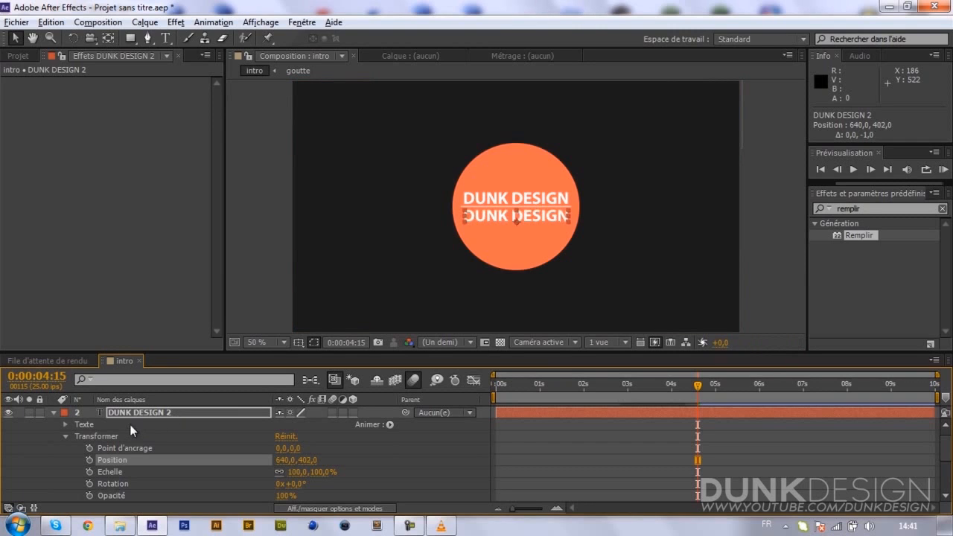
# Step: Replace the text of the DUNK DESIGN 2 layer with TUTO and close the character settings
pyautogui.click(205, 412)
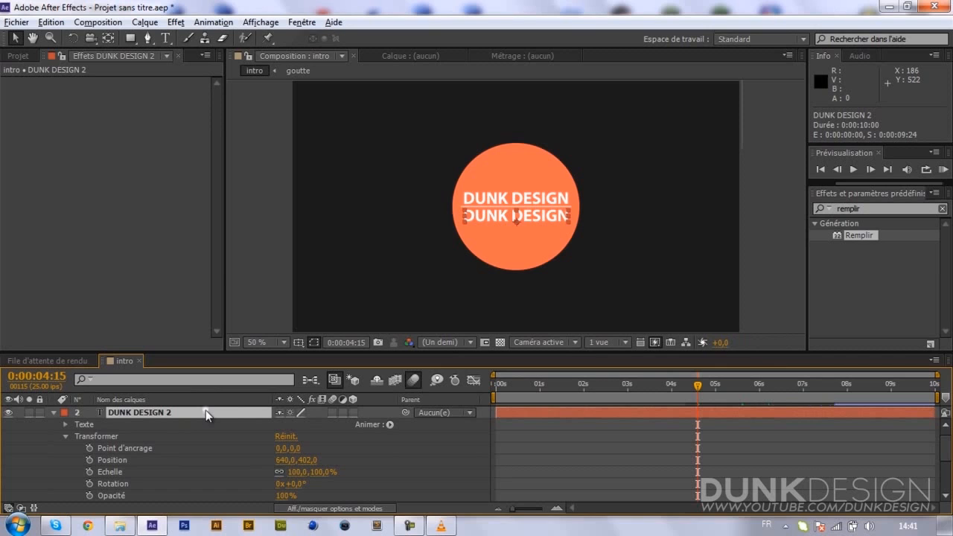
pyautogui.doubleClick(205, 411)
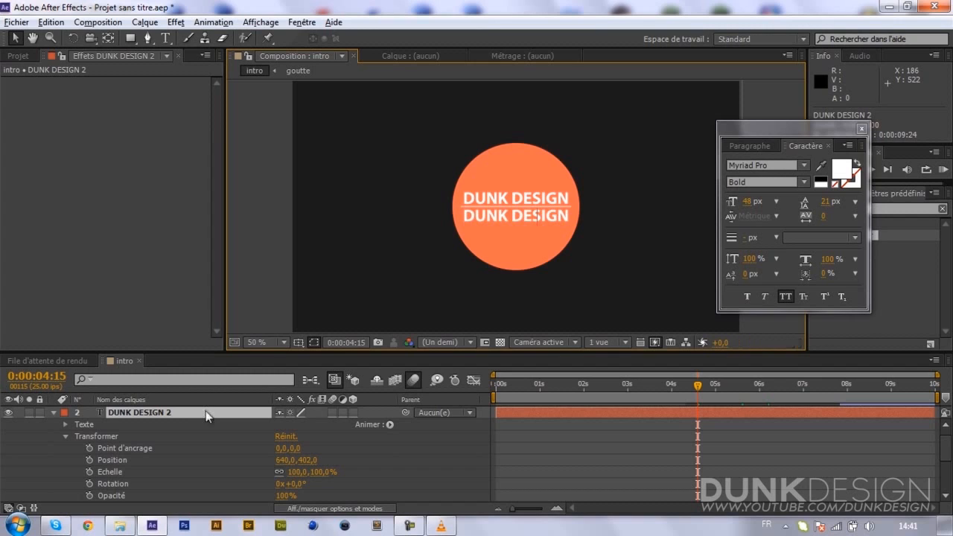
pyautogui.write('TUTO')
pyautogui.press('KP_Enter')
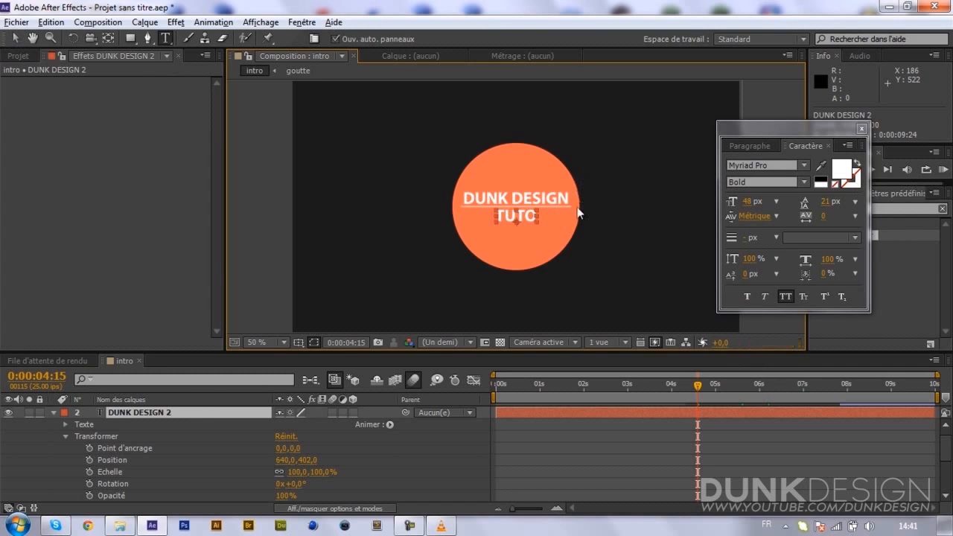
pyautogui.press('v')
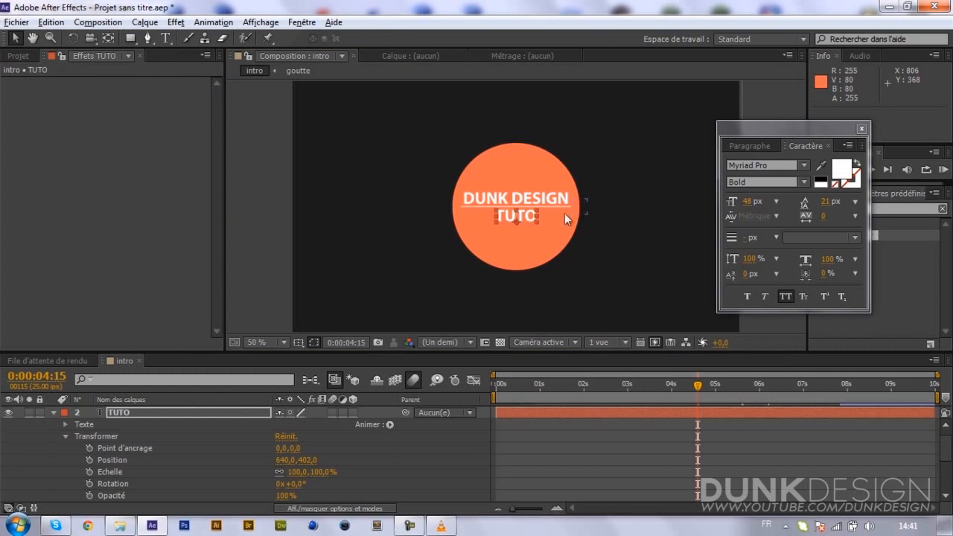
pyautogui.click(862, 128)
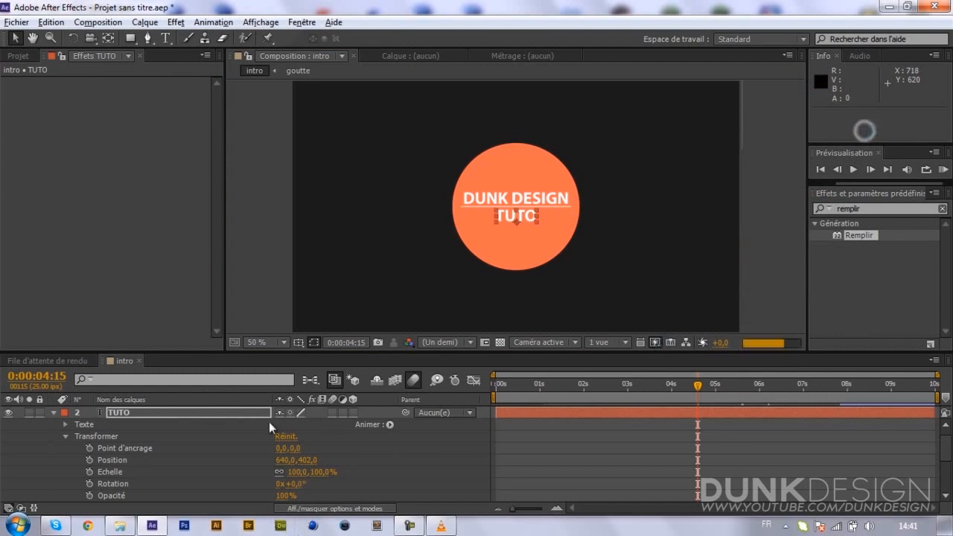
# Step: Collapse the TUTO layer's properties and make it a 3D layer
pyautogui.click(52, 412)
pyautogui.click(353, 412)
pyautogui.click(253, 411)
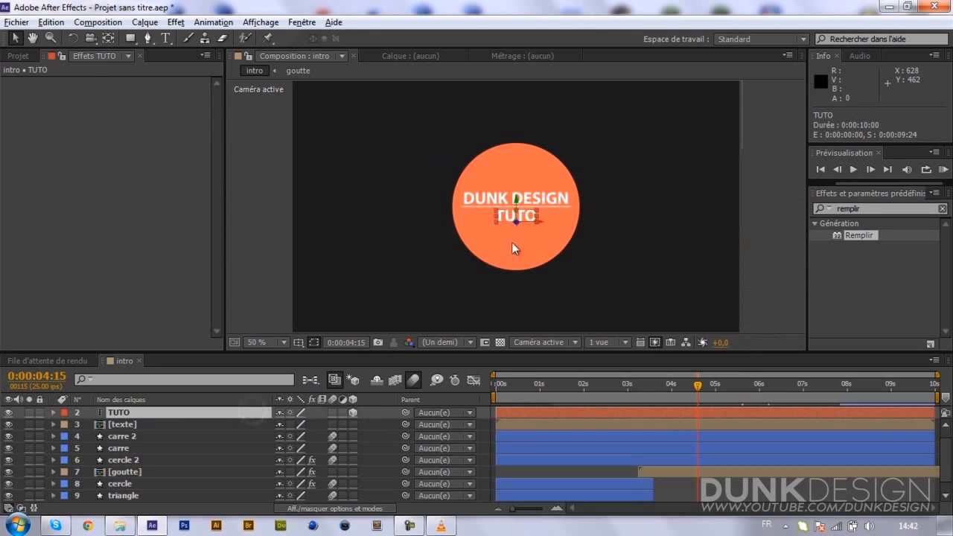
# Step: Move the TUTO layer's anchor point to the centre of the text's top edge and reveal its rotation properties
pyautogui.press('.')
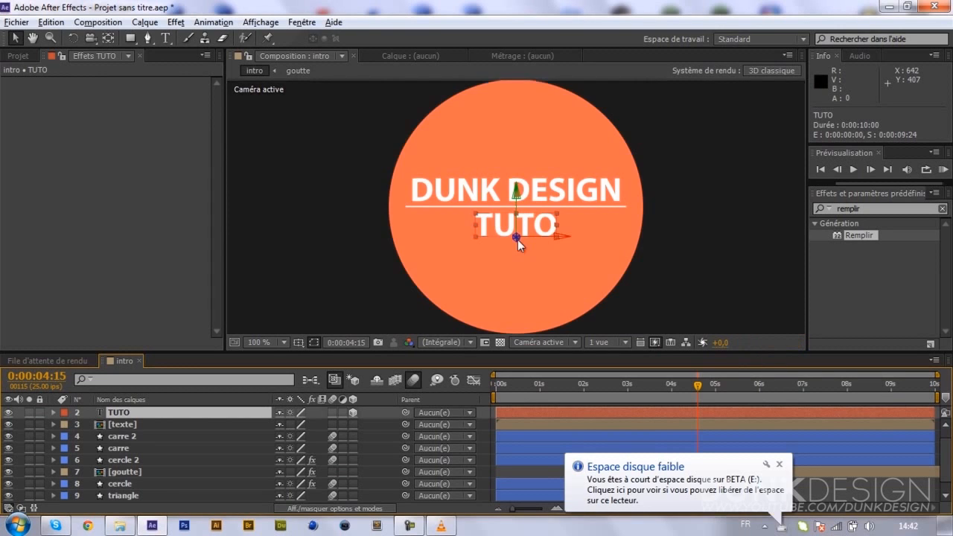
pyautogui.press('.')
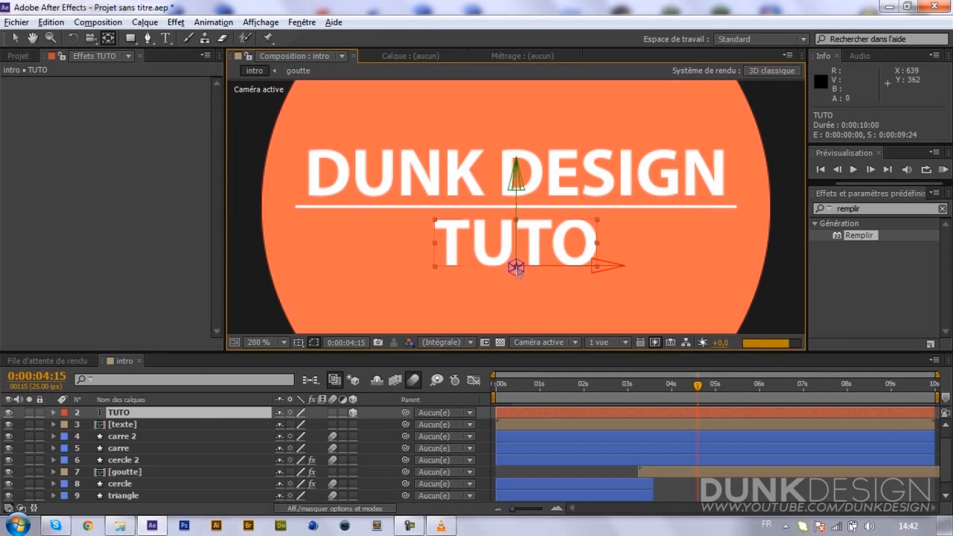
pyautogui.moveTo(517, 222); pyautogui.dragTo(518, 225)
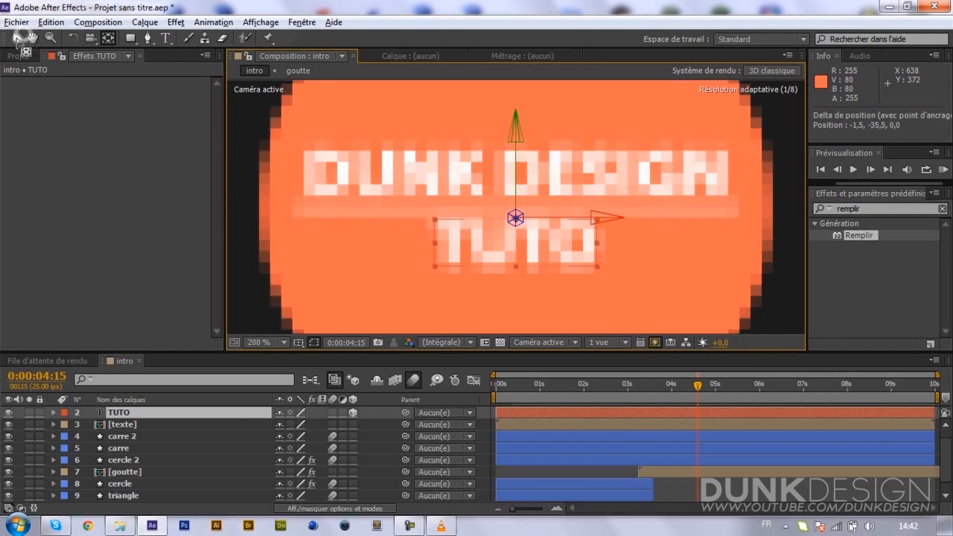
pyautogui.click(248, 413)
pyautogui.press('r')
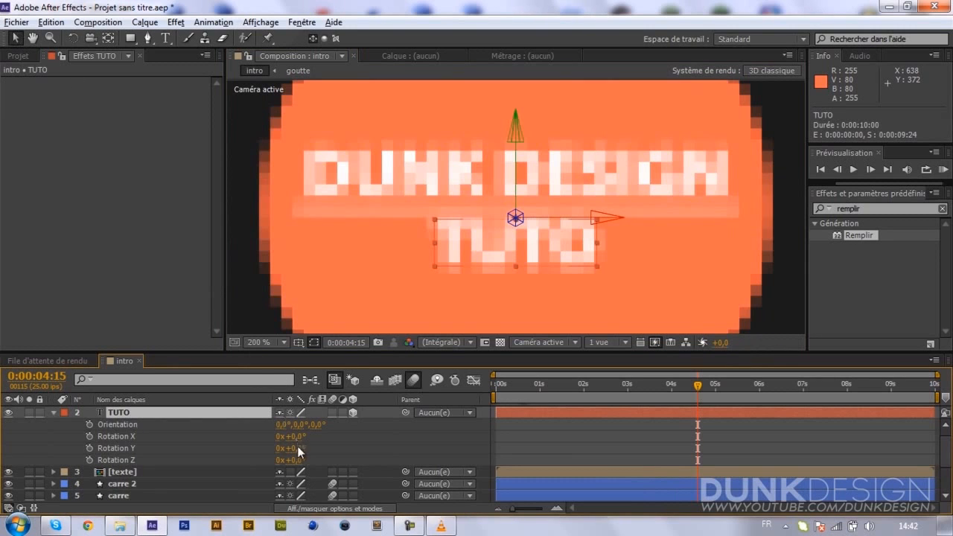
# Step: Try rotating the TUTO text about its Y axis, undo a trial rotation, and tilt it about X to 23°
pyautogui.moveTo(300, 451); pyautogui.dragTo(317, 454)
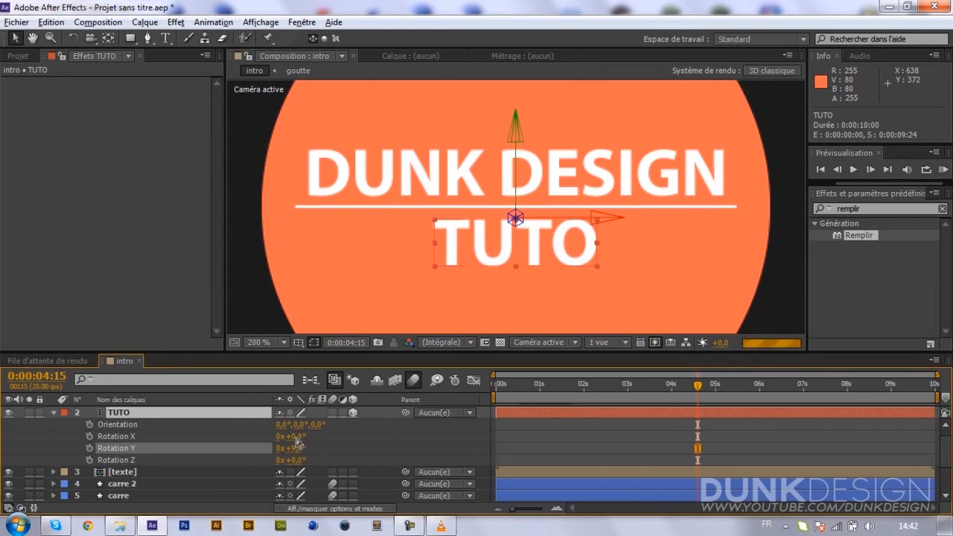
pyautogui.moveTo(295, 438); pyautogui.dragTo(320, 432)
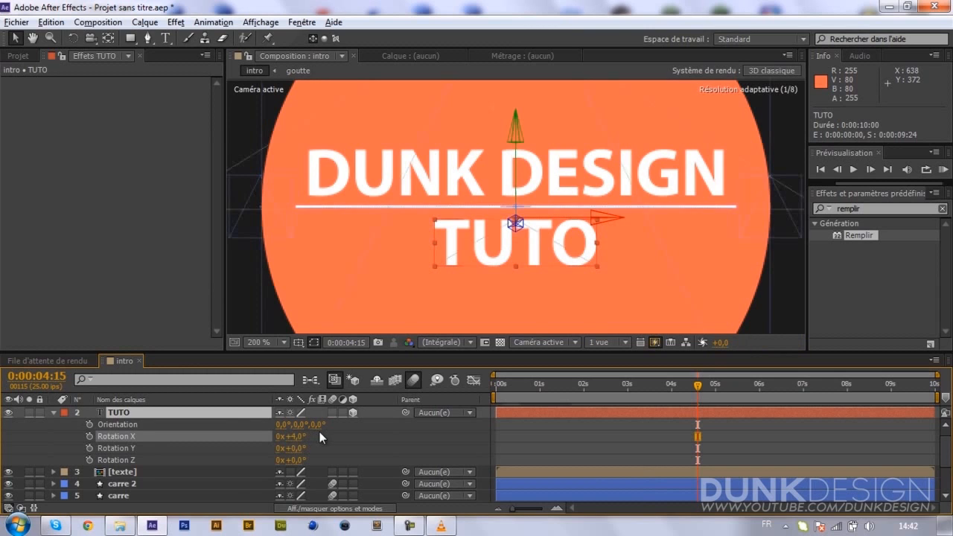
pyautogui.hotkey('ctrl', 'z')
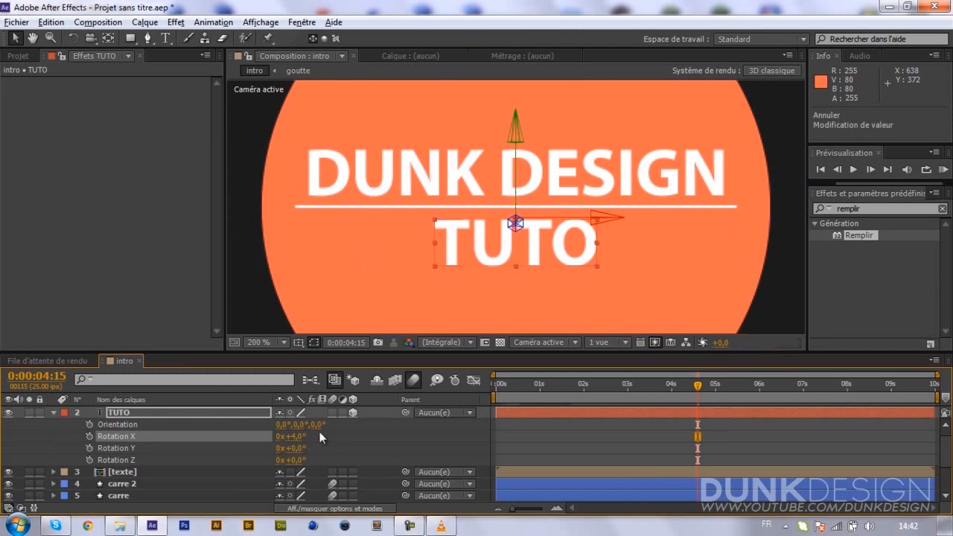
pyautogui.moveTo(294, 437); pyautogui.dragTo(409, 432)
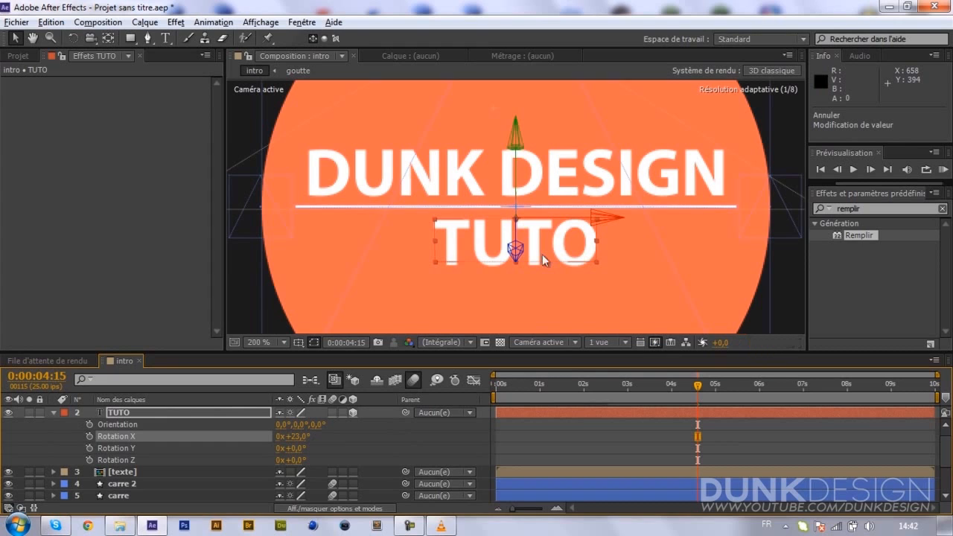
# Step: Set the TUTO layer's X rotation to -90° and start keyframing it at 0:00:04:15
pyautogui.press('/')
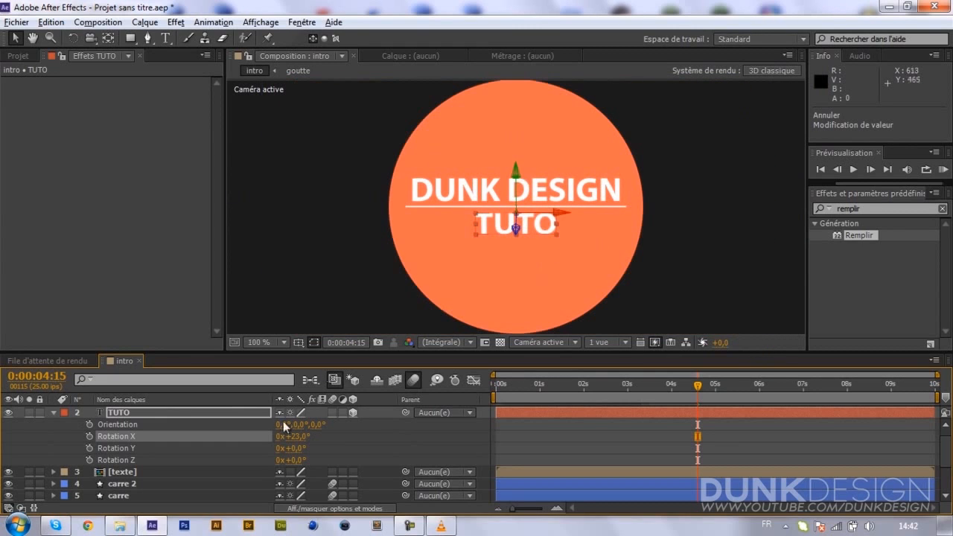
pyautogui.click(295, 436)
pyautogui.click(432, 437)
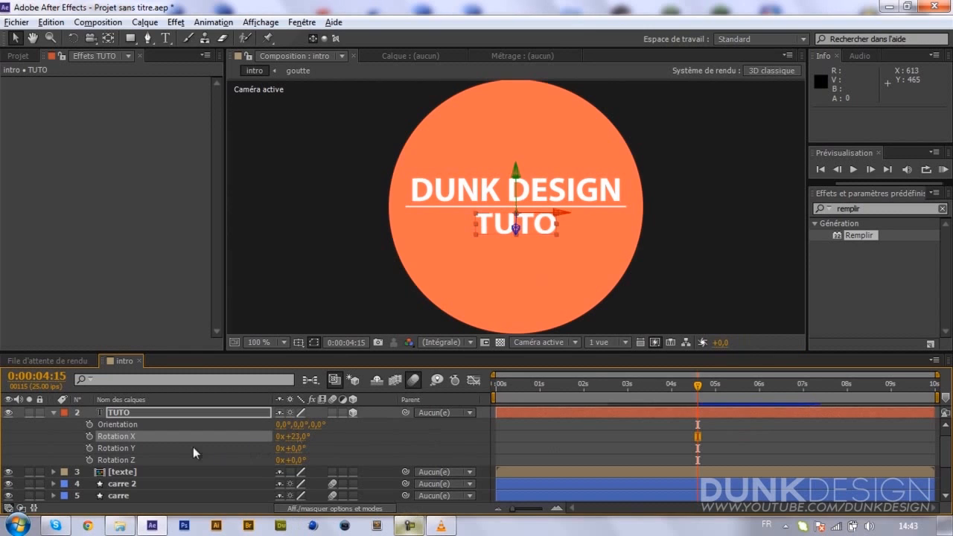
pyautogui.click(296, 436)
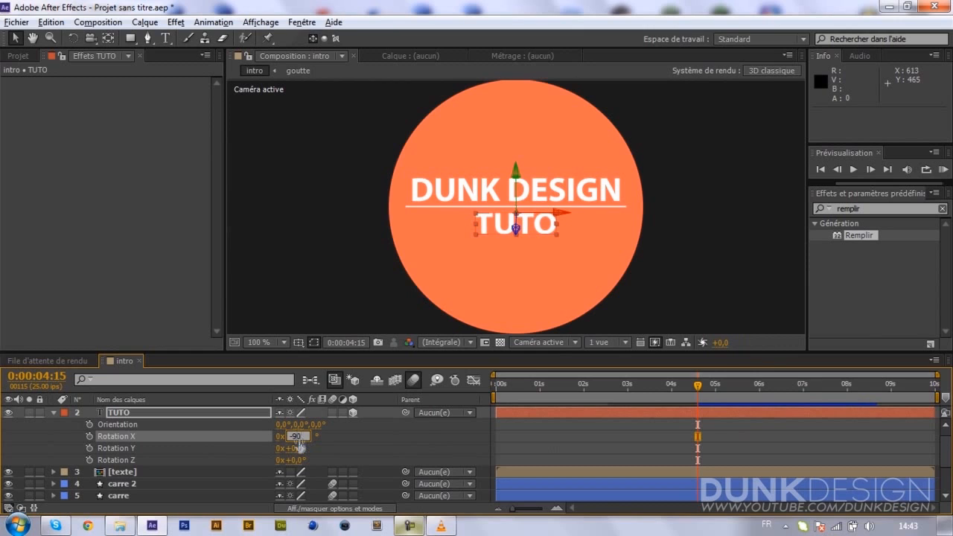
pyautogui.press('Return')
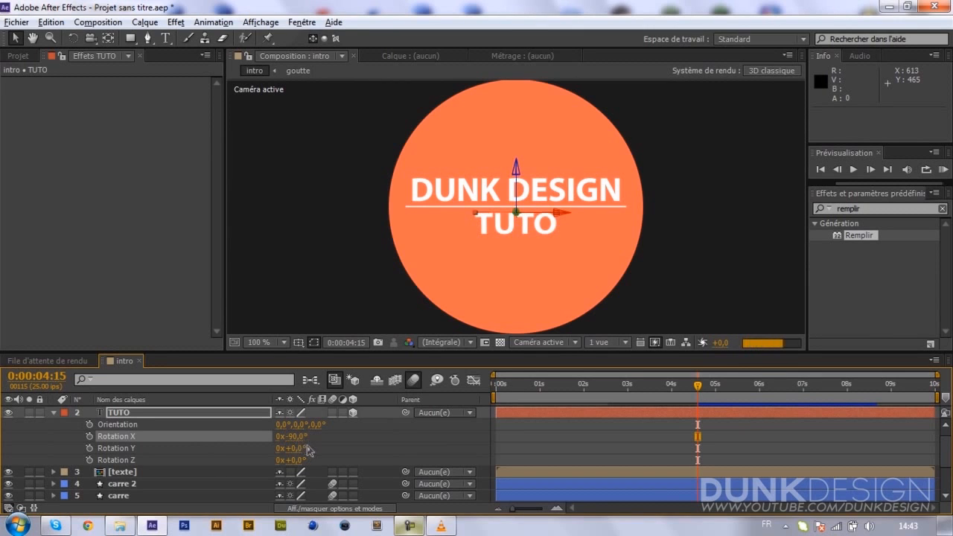
pyautogui.press('Return')
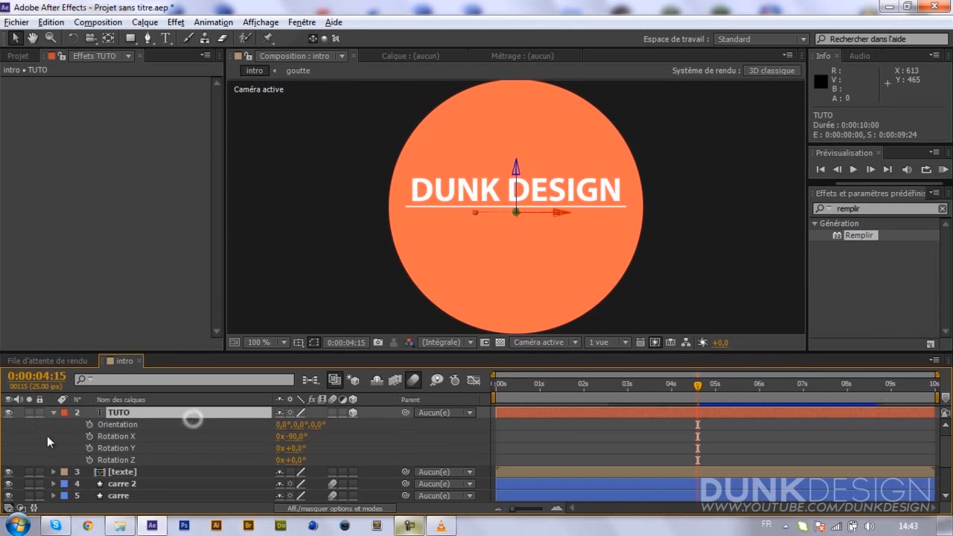
pyautogui.click(90, 437)
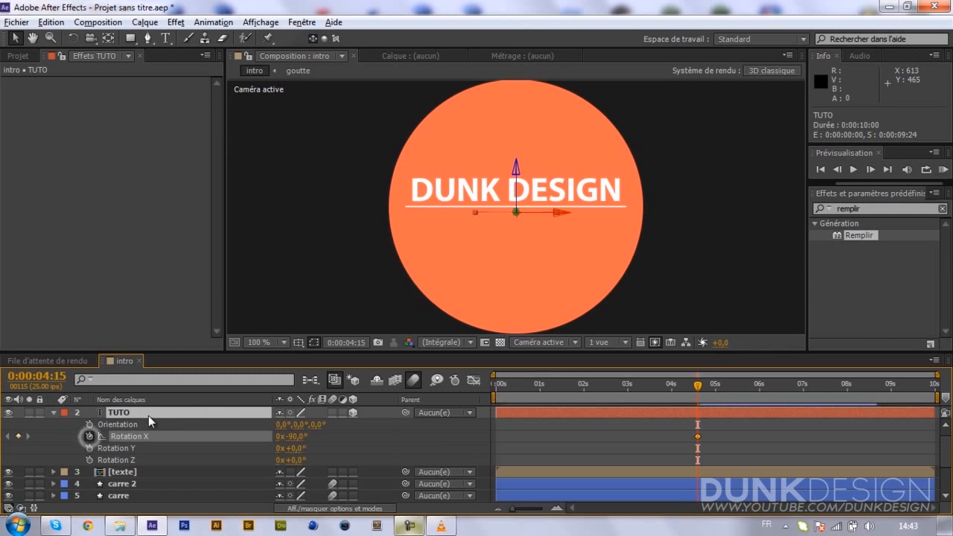
# Step: Split the TUTO layer at 0:00:04:15, delete the earlier part, and reveal the rotation properties of TUTO 2
pyautogui.click(149, 416)
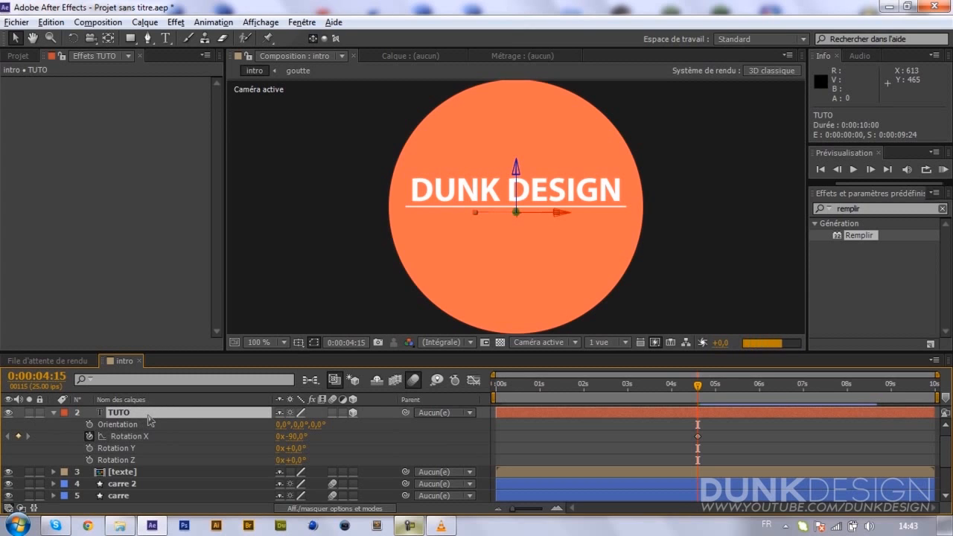
pyautogui.hotkey('ctrl', 'shift', 'd')
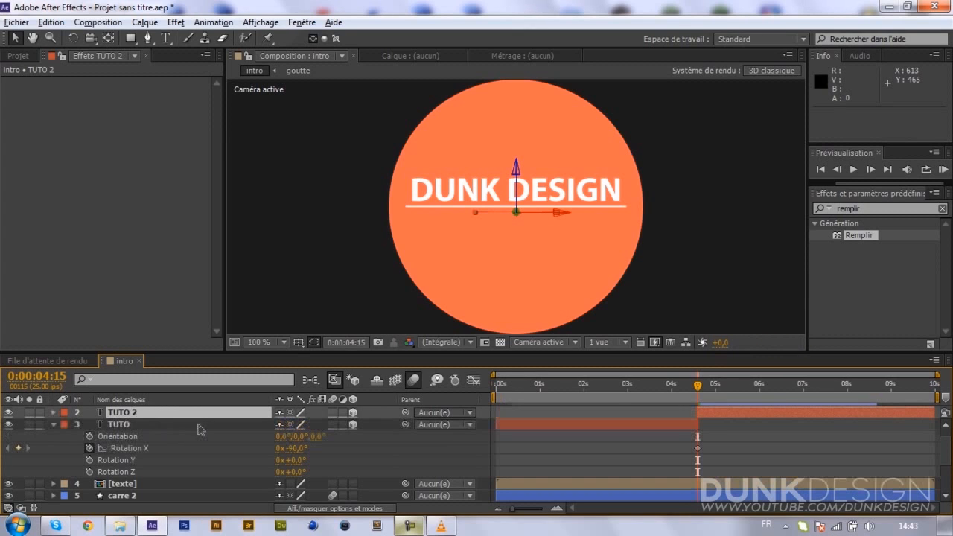
pyautogui.click(201, 429)
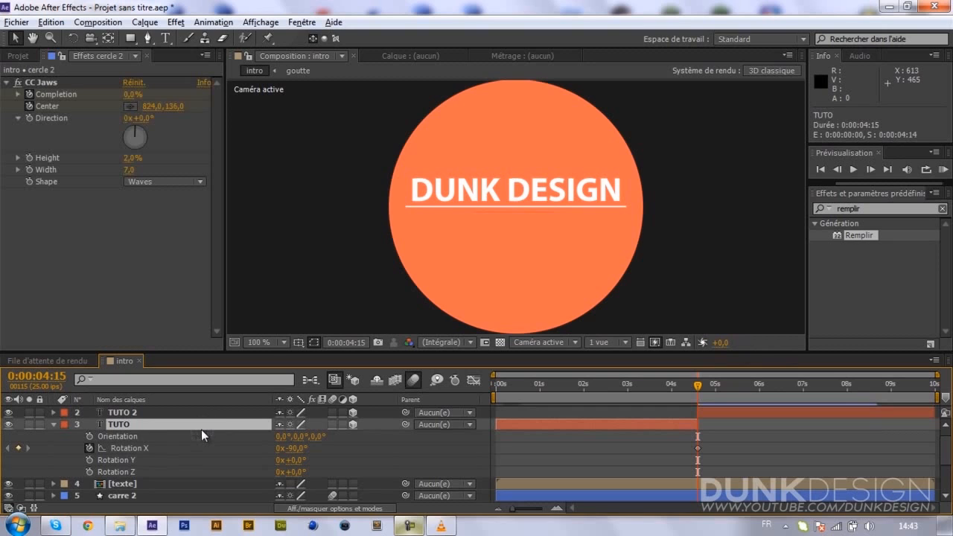
pyautogui.press('r')
pyautogui.click(211, 415)
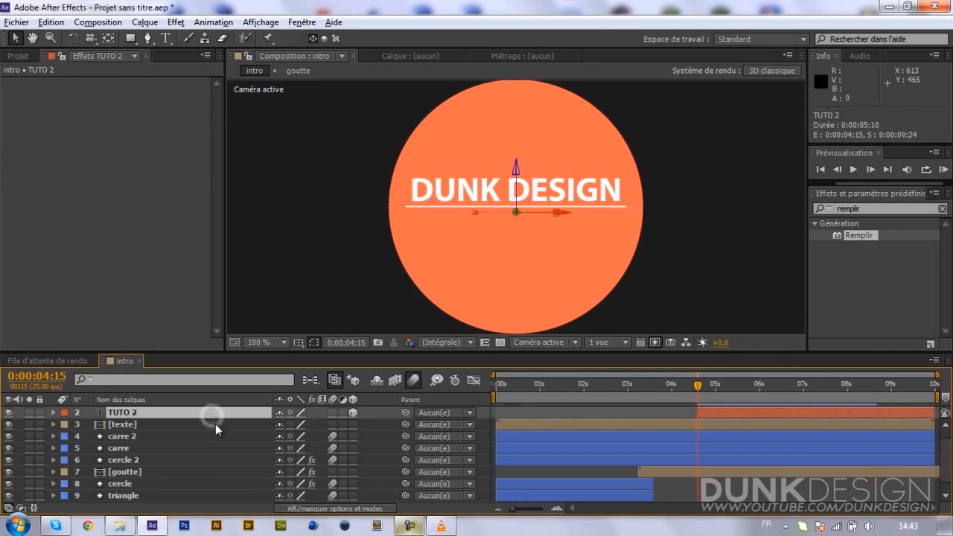
pyautogui.press('r')
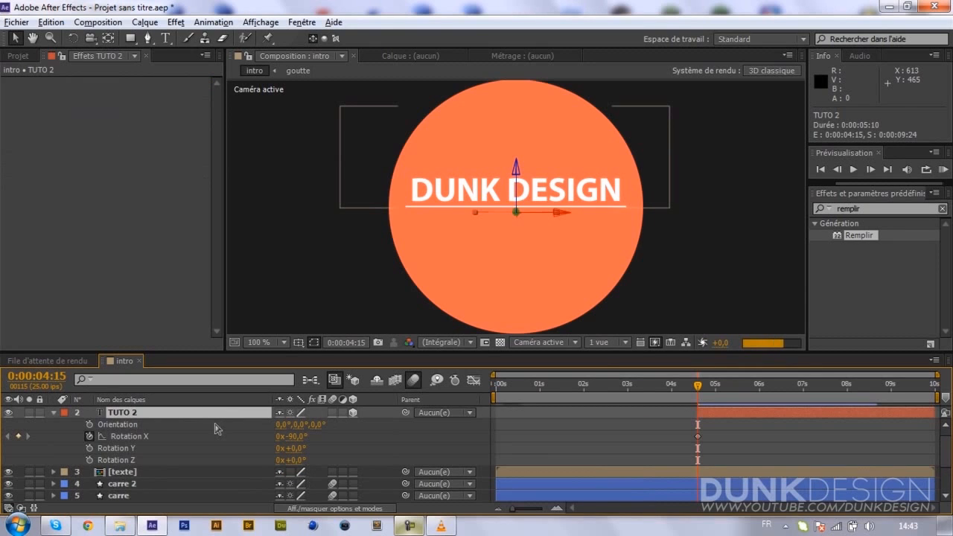
# Step: Keyframe the X rotation of TUTO 2 to 0° at 0:00:05:00
pyautogui.press('KP_0')
pyautogui.press('XF86AudioLowerVolume')
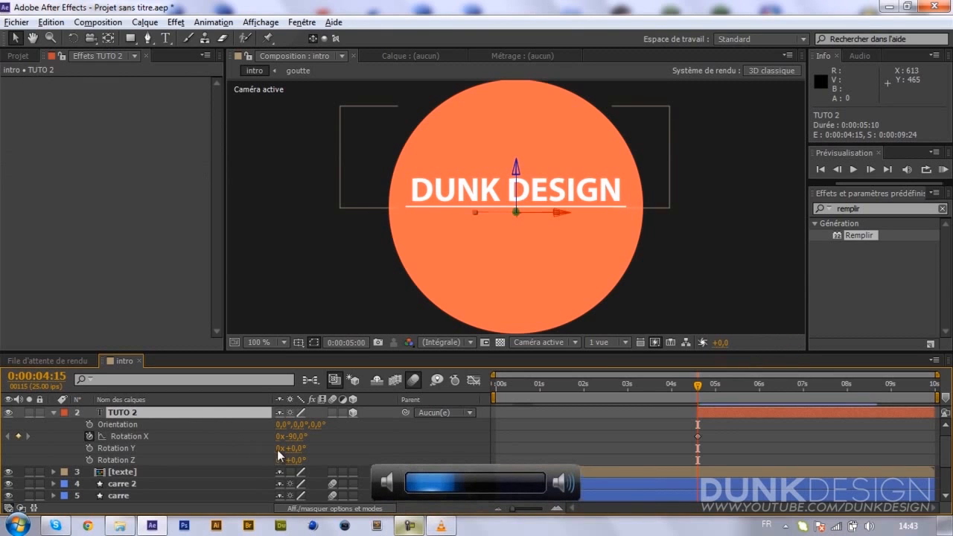
pyautogui.click(296, 436)
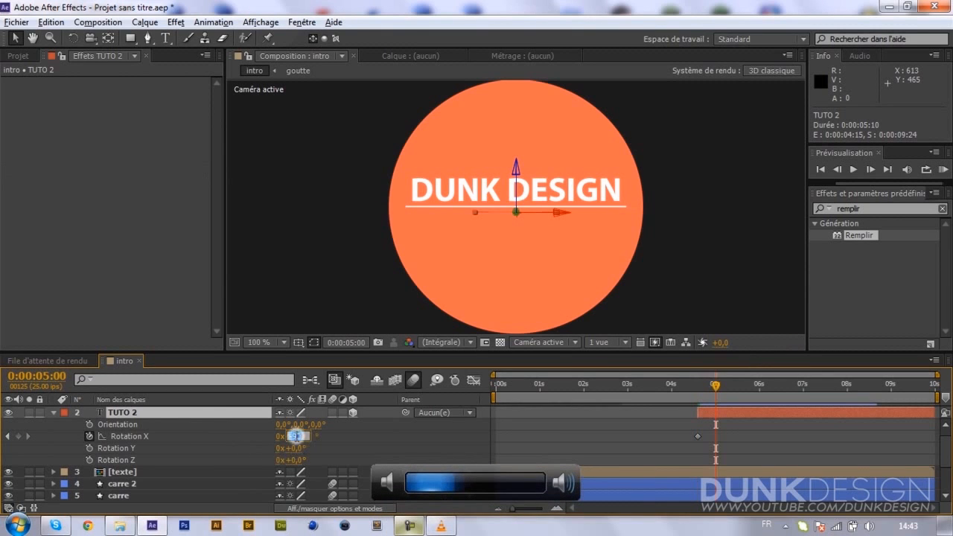
pyautogui.press('Return')
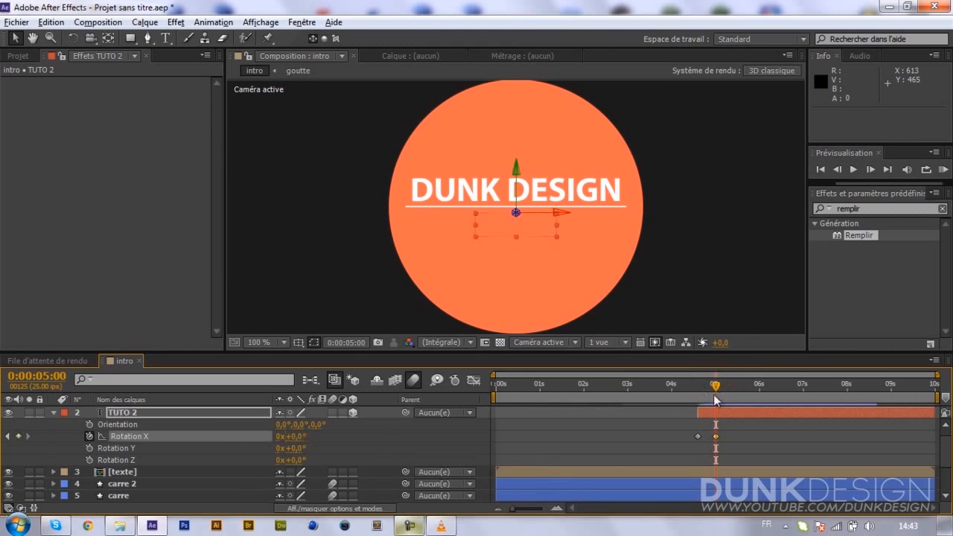
# Step: Scrub between 0:00:04:18 and 0:00:05:01 to check how TUTO swings in below the line
pyautogui.moveTo(703, 390); pyautogui.dragTo(703, 390)
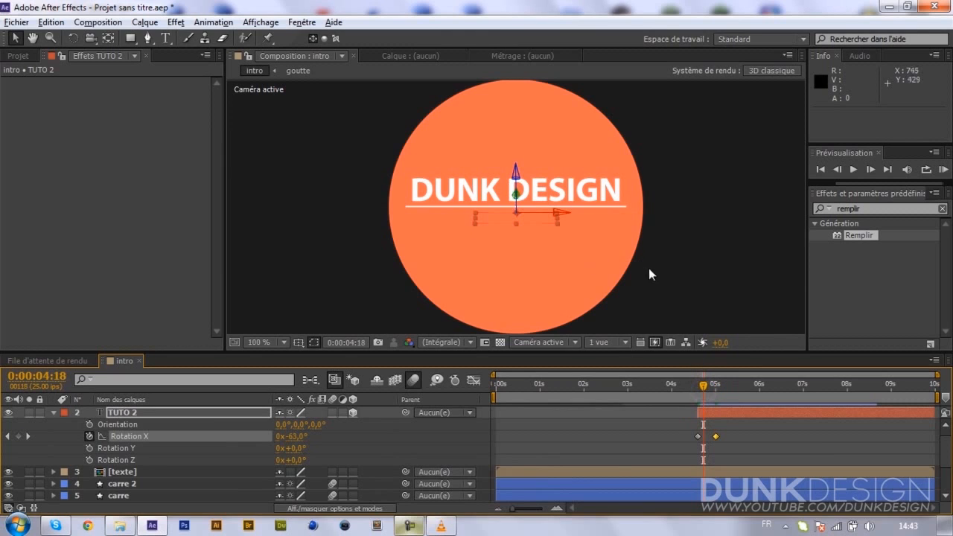
pyautogui.click(698, 277)
pyautogui.click(721, 282)
pyautogui.scroll(-2, 721, 283)
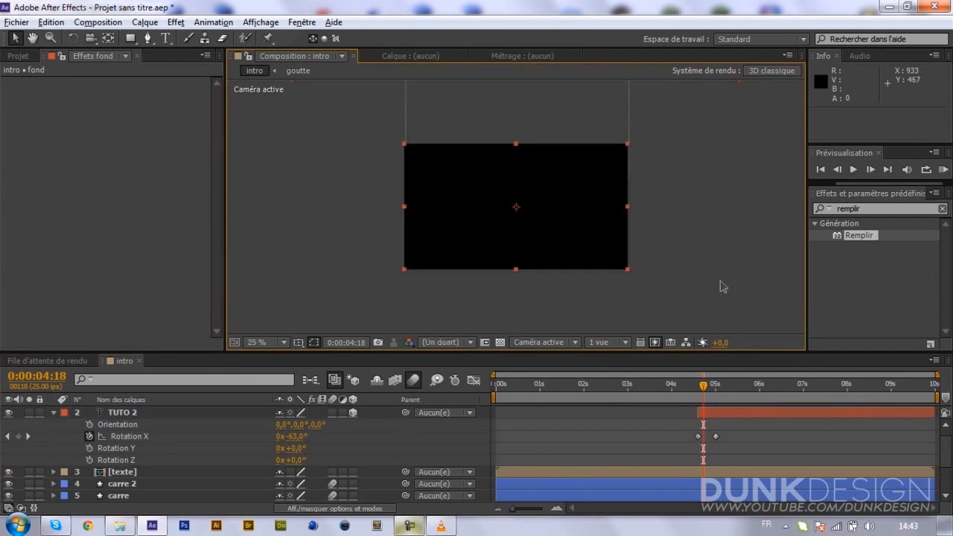
pyautogui.scroll(2, 721, 282)
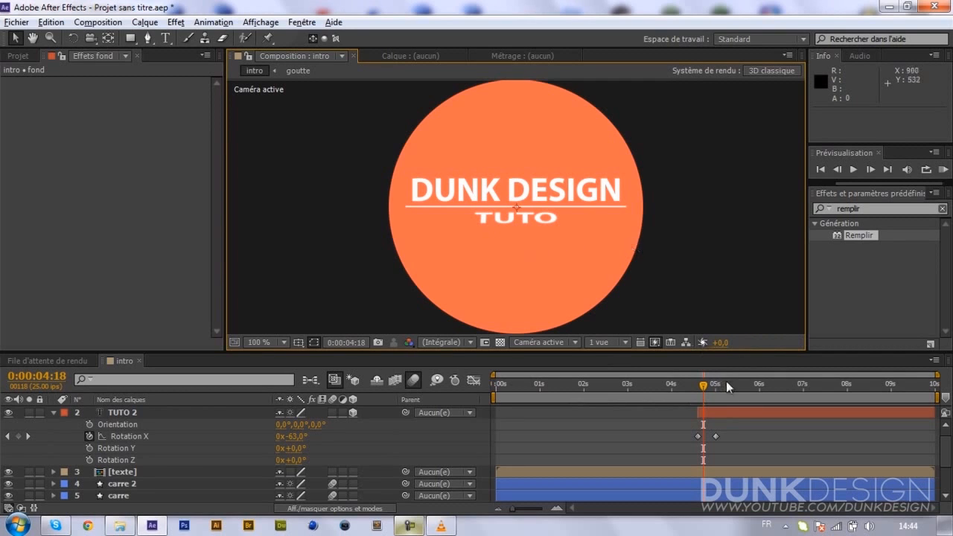
pyautogui.moveTo(713, 387); pyautogui.dragTo(720, 393)
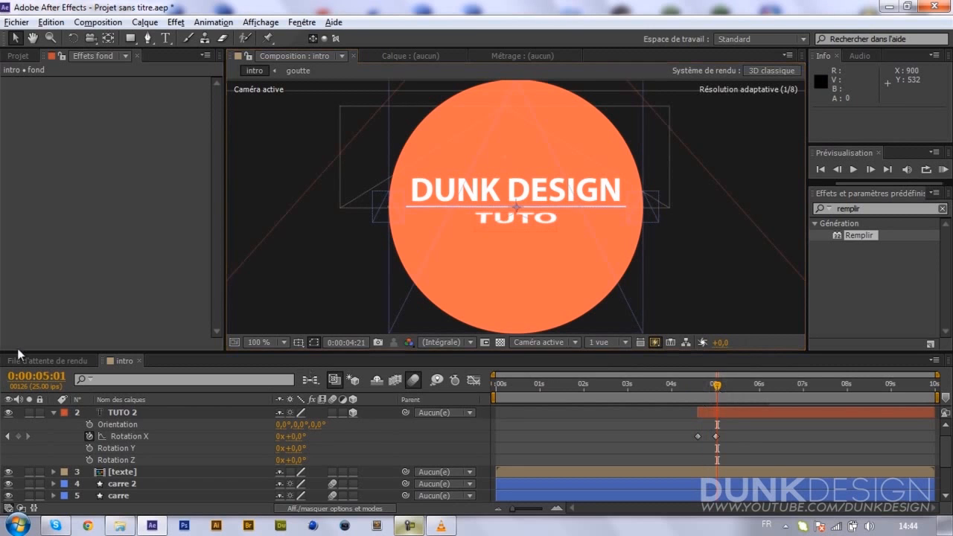
# Step: Switch to VLC, play the ending of Preview.mp4 as reference, pause it and return to After Effects
pyautogui.click(441, 526)
pyautogui.click(15, 488)
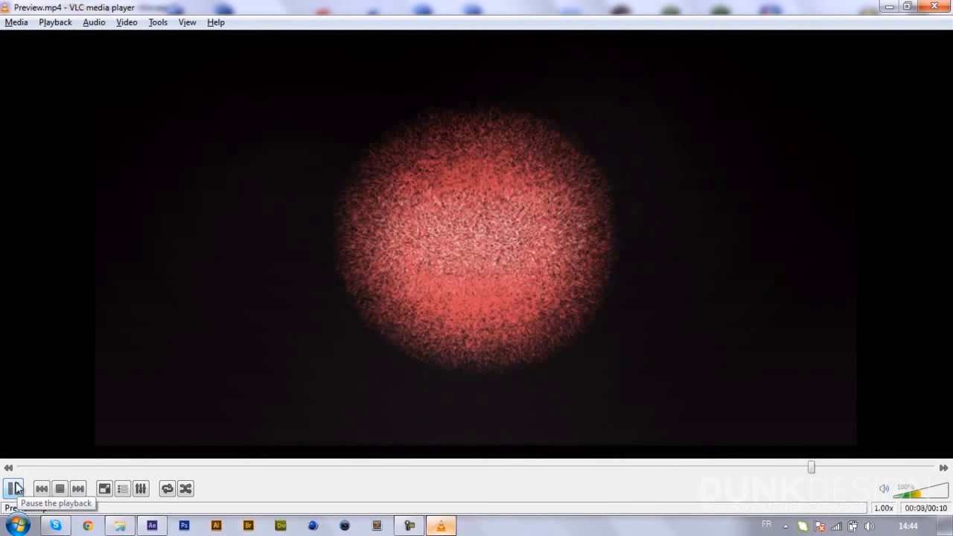
pyautogui.click(15, 488)
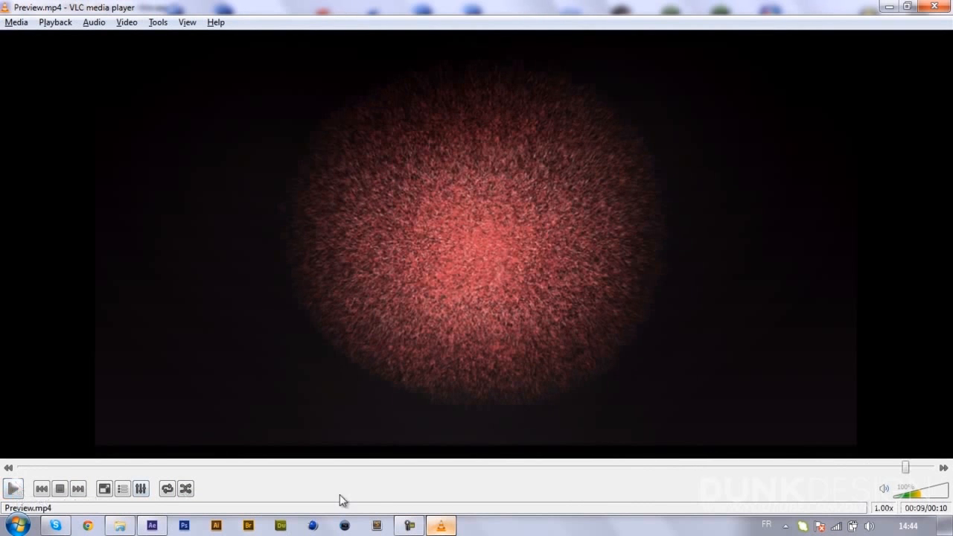
pyautogui.click(152, 526)
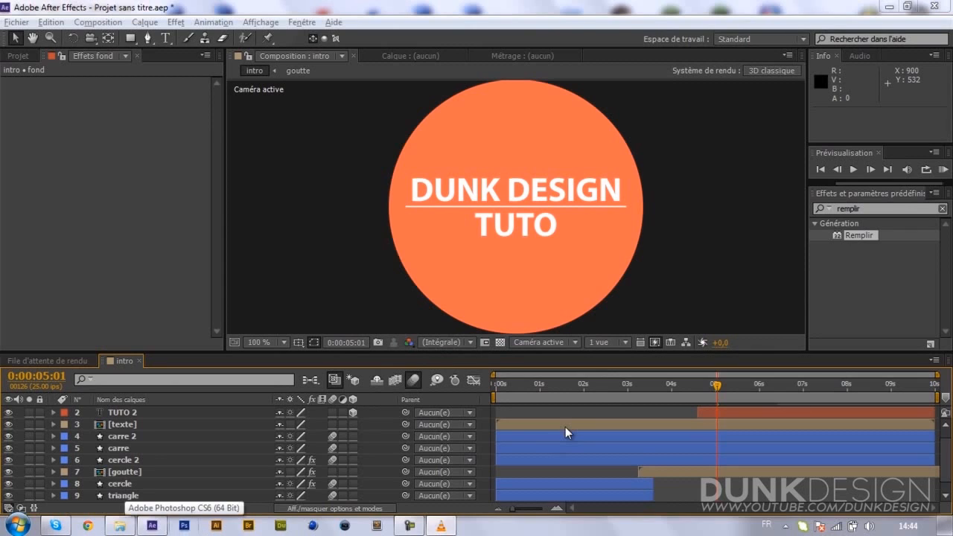
# Step: Precompose the TUTO 2, texte and cercle 2 layers together as Précomp. 1
pyautogui.click(221, 414)
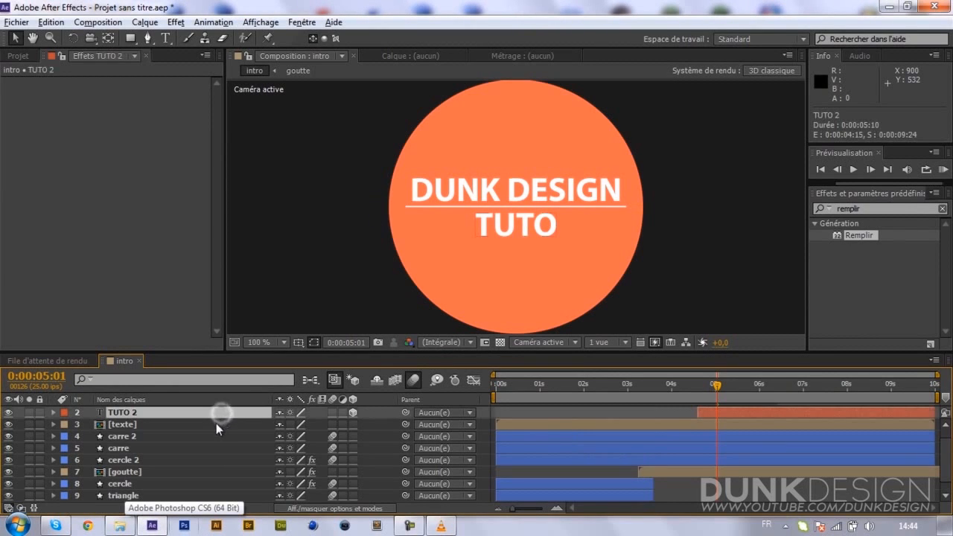
pyautogui.keyDown('shift'); pyautogui.click(216, 423); pyautogui.keyUp('shift')
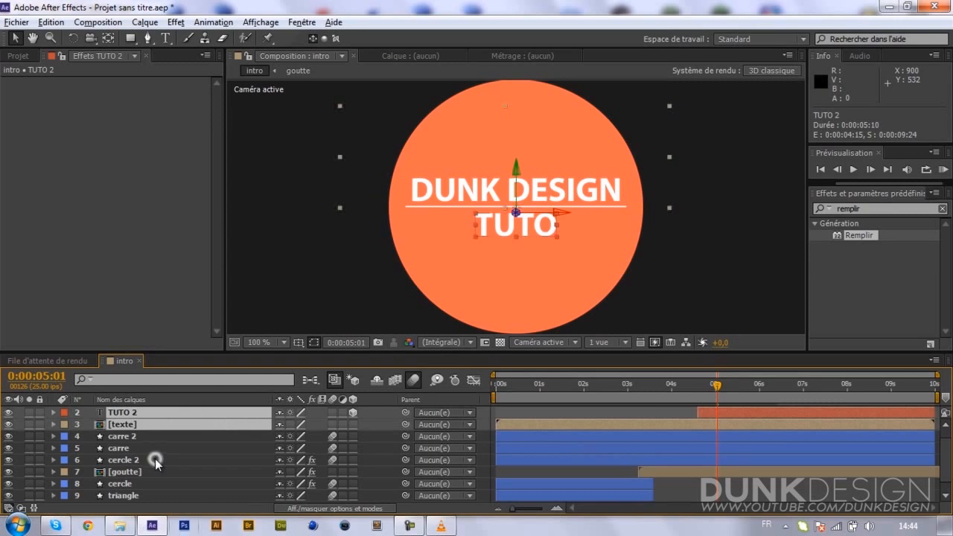
pyautogui.rightClick(155, 461)
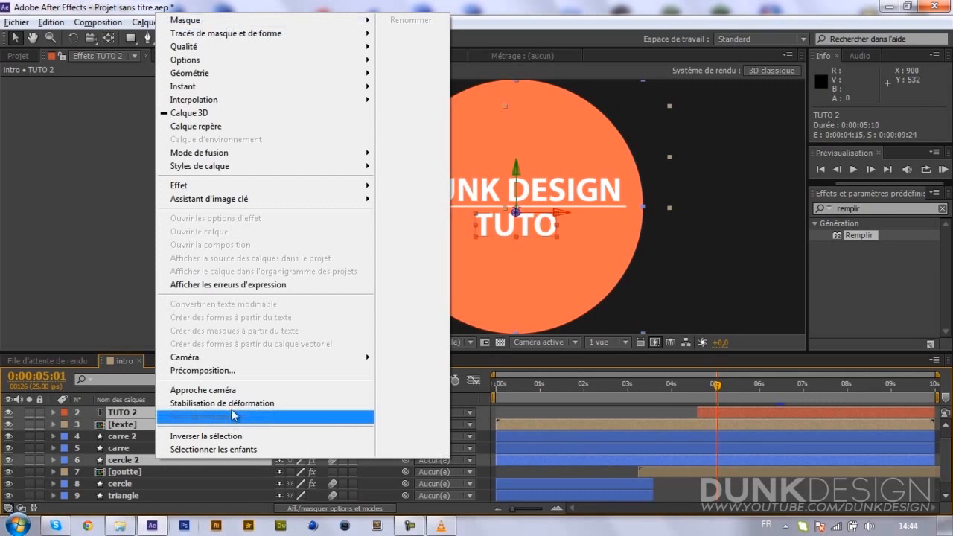
pyautogui.click(218, 371)
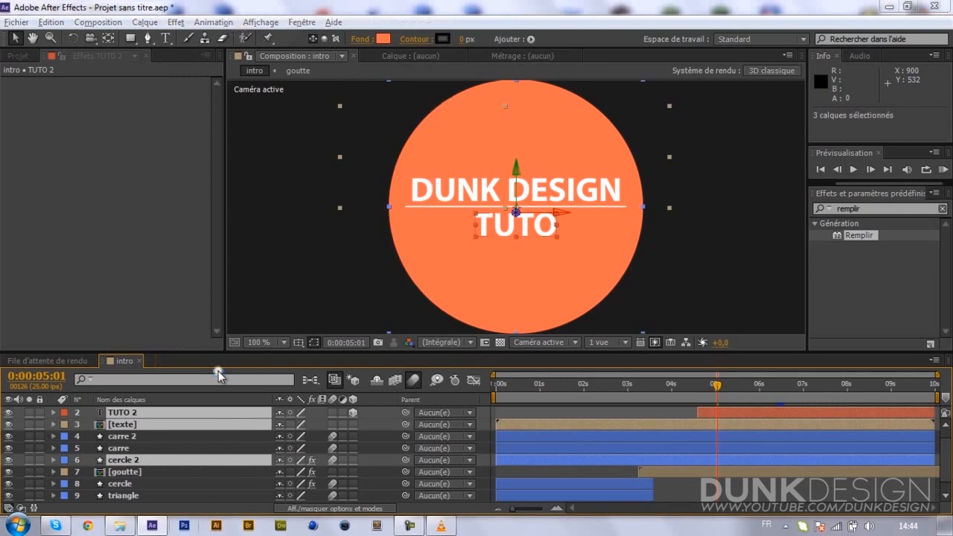
pyautogui.click(508, 329)
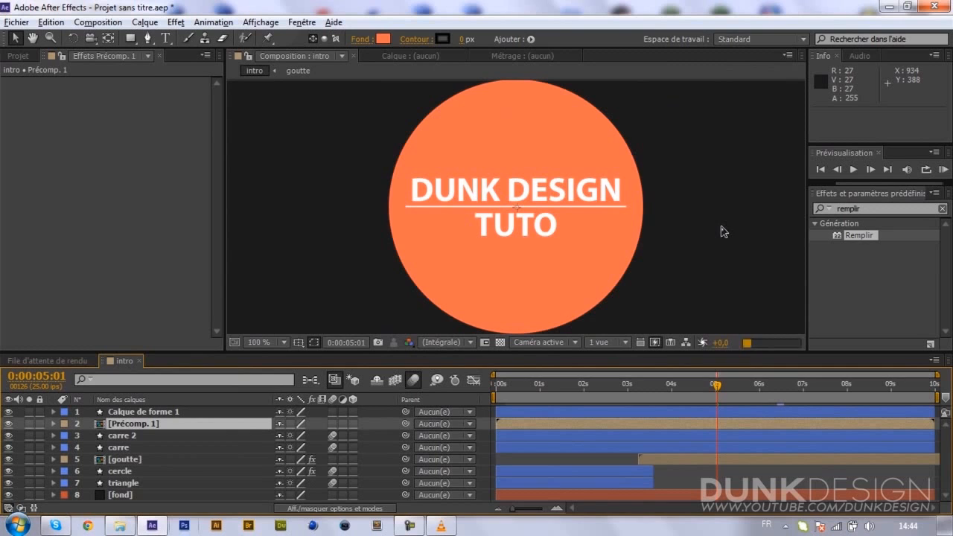
# Step: Find the CC Scatterize effect by searching for "cc s" and apply it to the Précomp. 1 layer
pyautogui.click(276, 342)
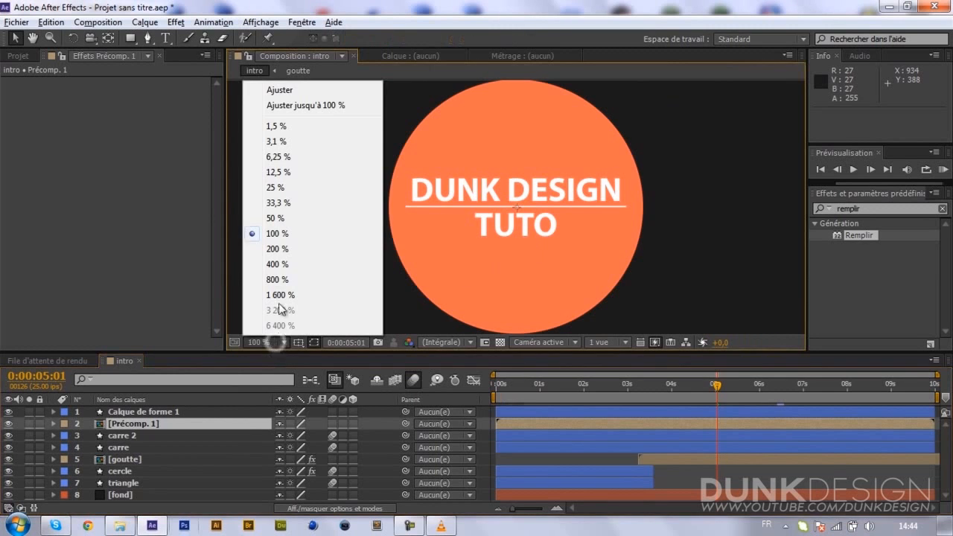
pyautogui.click(274, 216)
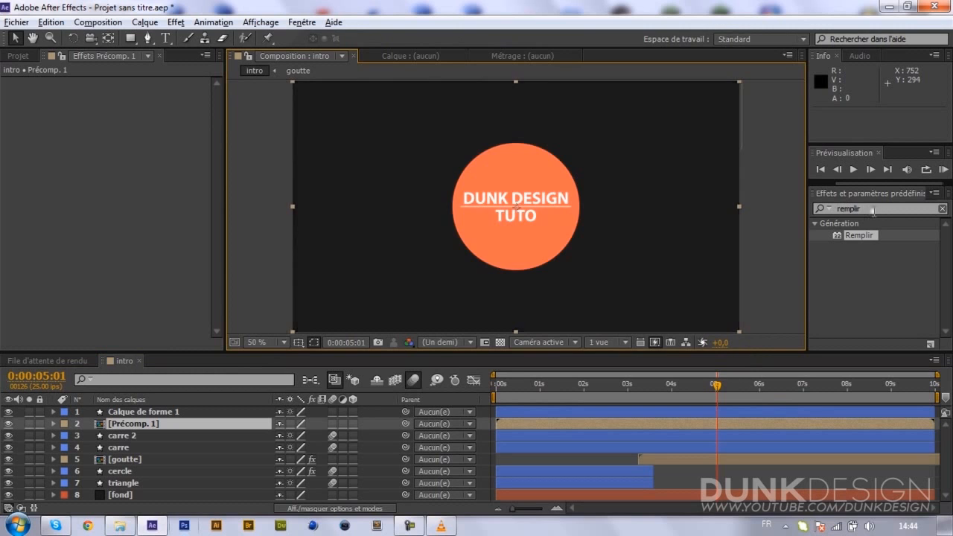
pyautogui.click(824, 209)
pyautogui.write('cc')
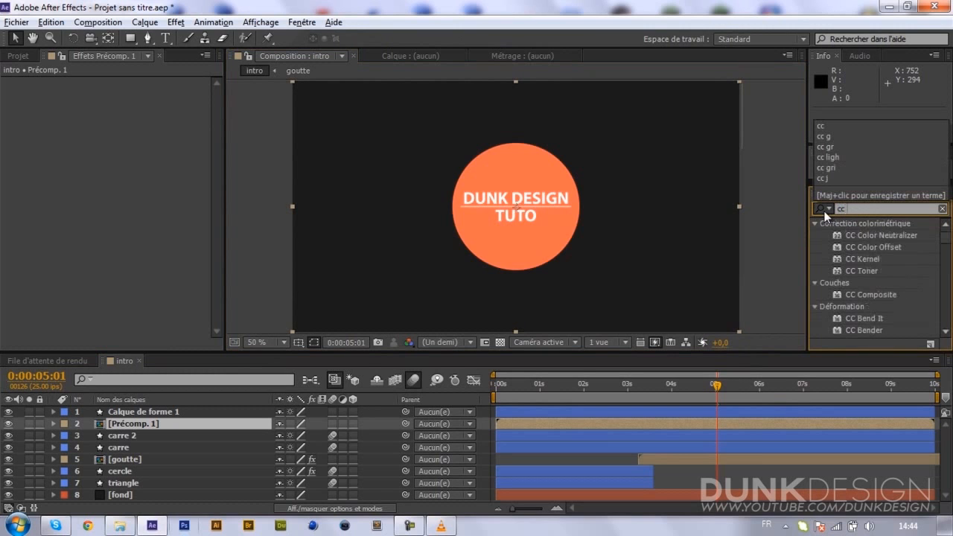
pyautogui.write(' s')
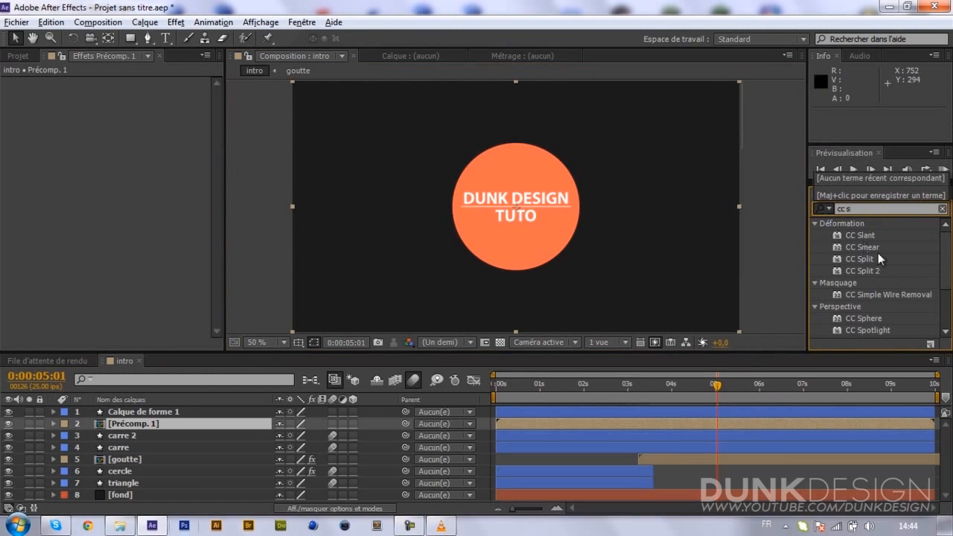
pyautogui.scroll(-3, 895, 285)
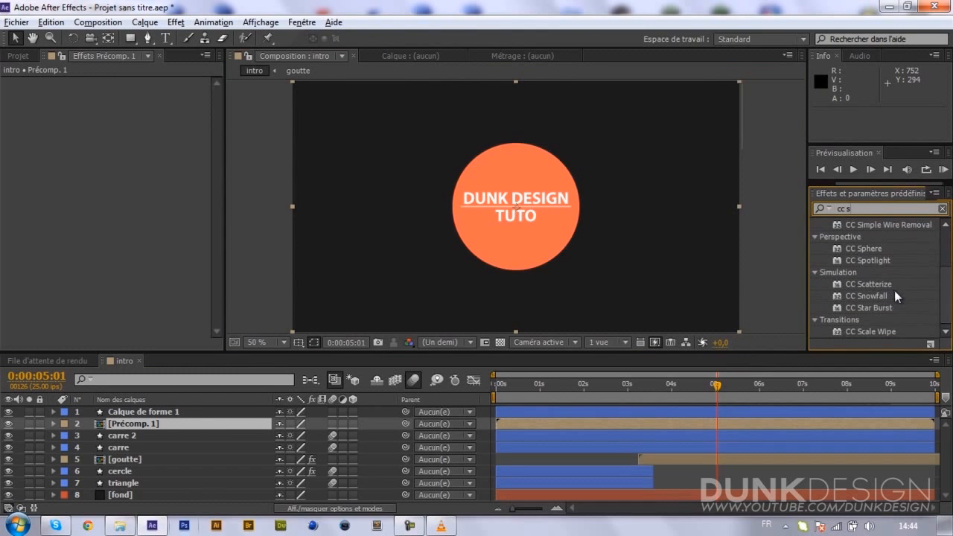
pyautogui.moveTo(873, 284); pyautogui.dragTo(458, 369)
pyautogui.moveTo(404, 434); pyautogui.dragTo(254, 424)
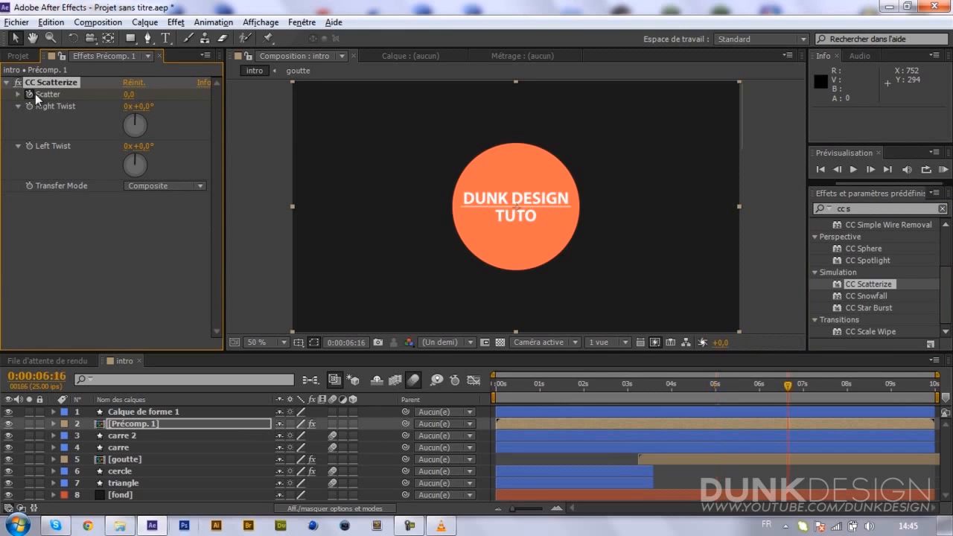
# Step: Try a strong Scatter amount on Précomp. 1 at 0:00:06:16, and settle on a value of 100
pyautogui.moveTo(129, 87); pyautogui.dragTo(392, 86)
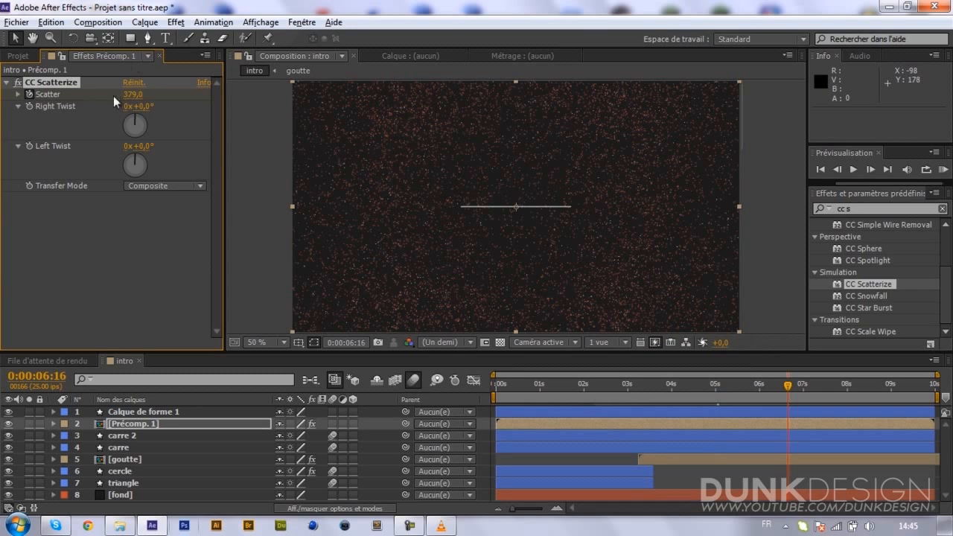
pyautogui.click(134, 94)
pyautogui.write('100')
pyautogui.press('Return')
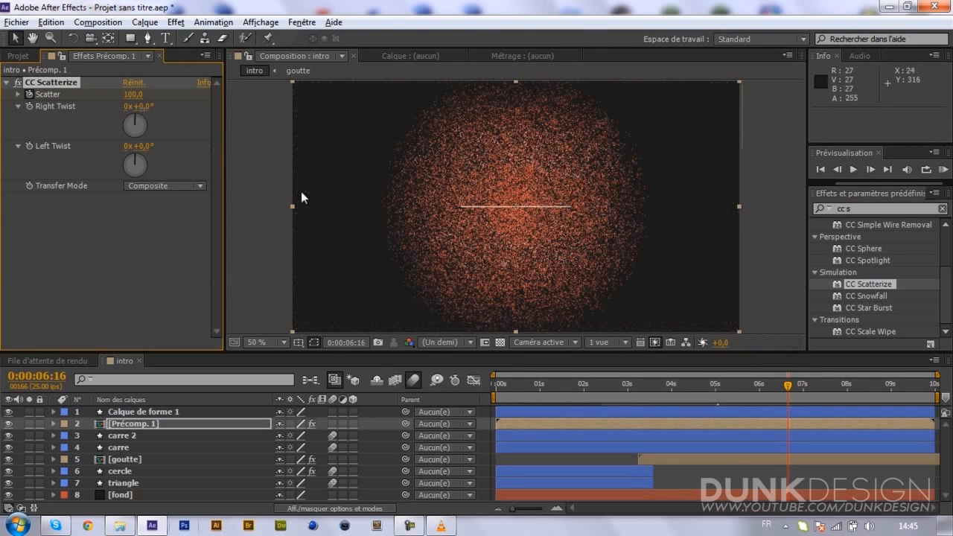
# Step: Move the Calque de forme 1 layer out of the intro composition into Précomp. 1, and return to intro
pyautogui.click(195, 411)
pyautogui.moveTo(148, 437); pyautogui.dragTo(158, 414)
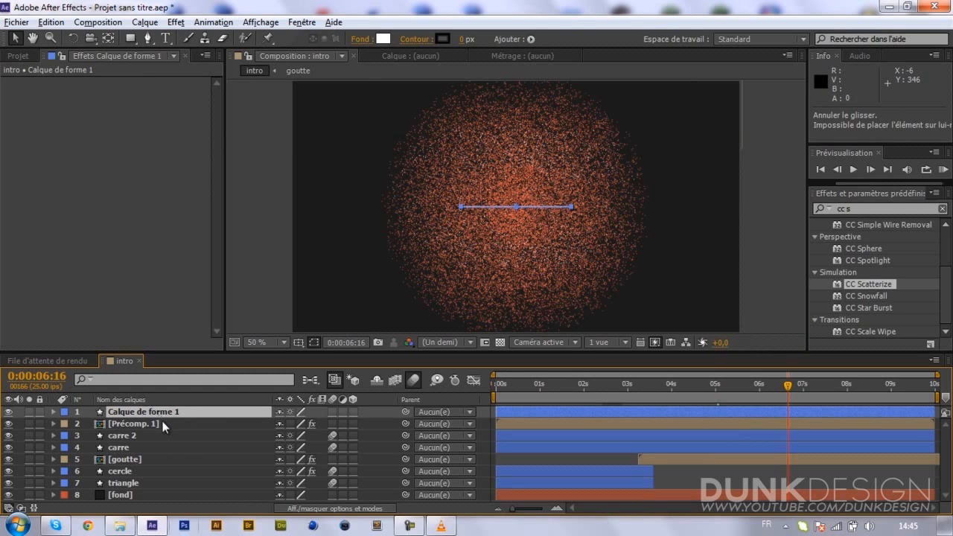
pyautogui.press('Delete')
pyautogui.click(164, 415)
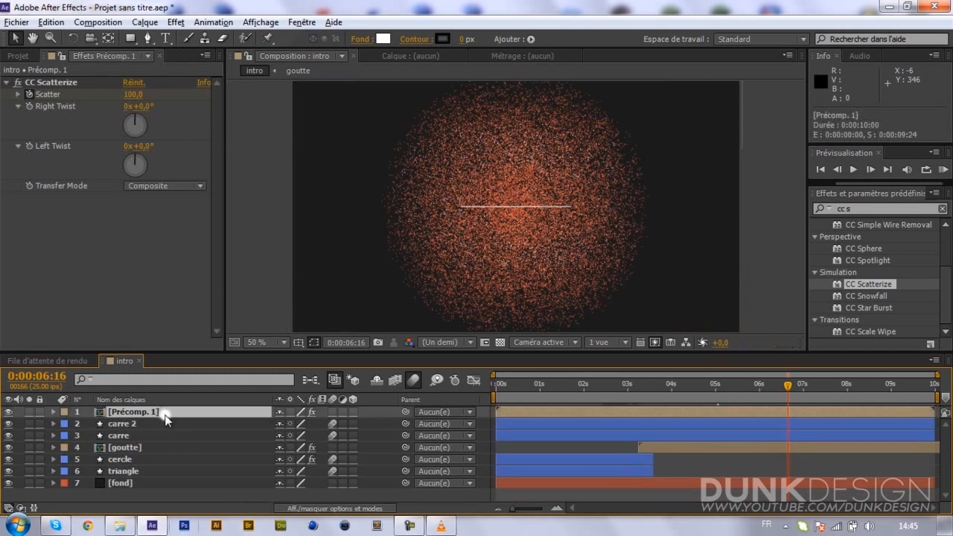
pyautogui.doubleClick(165, 415)
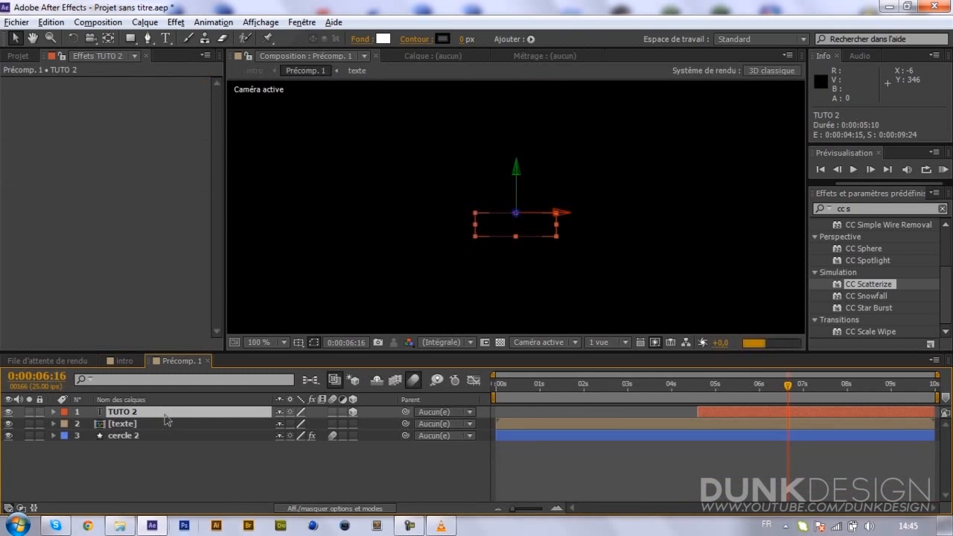
pyautogui.hotkey('ctrl', 'v')
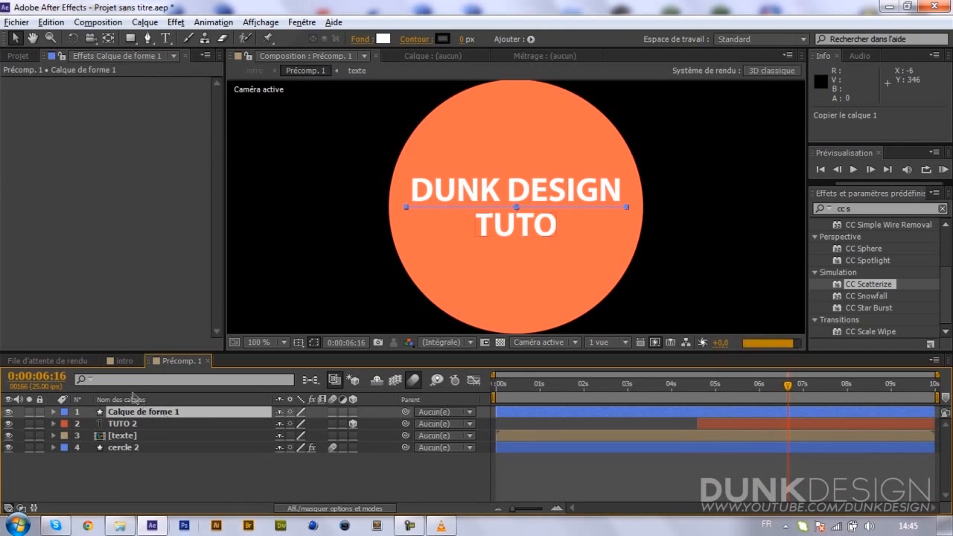
pyautogui.click(127, 361)
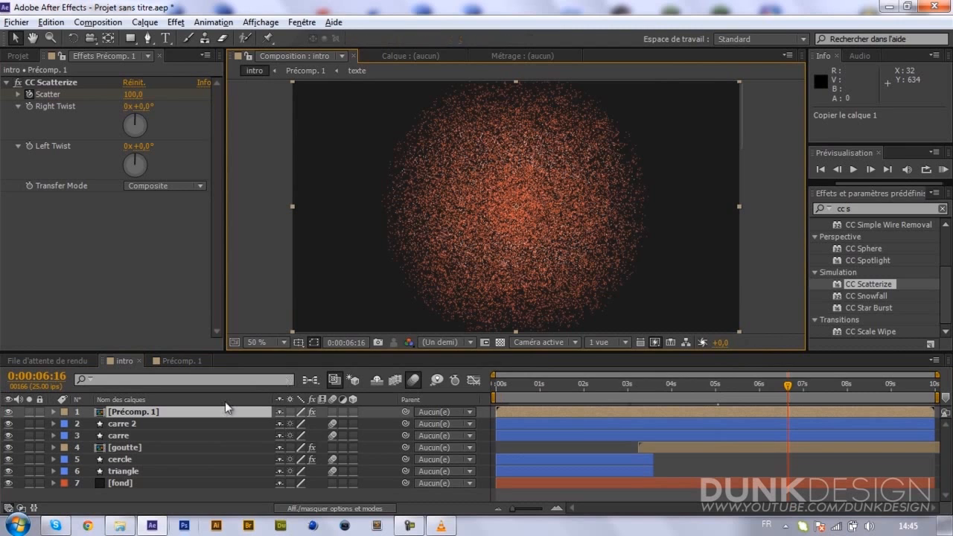
# Step: At 0:00:05:04, try a Right Twist of 21° and a strong Left Twist on Précomp. 1's CC Scatterize effect
pyautogui.press('u')
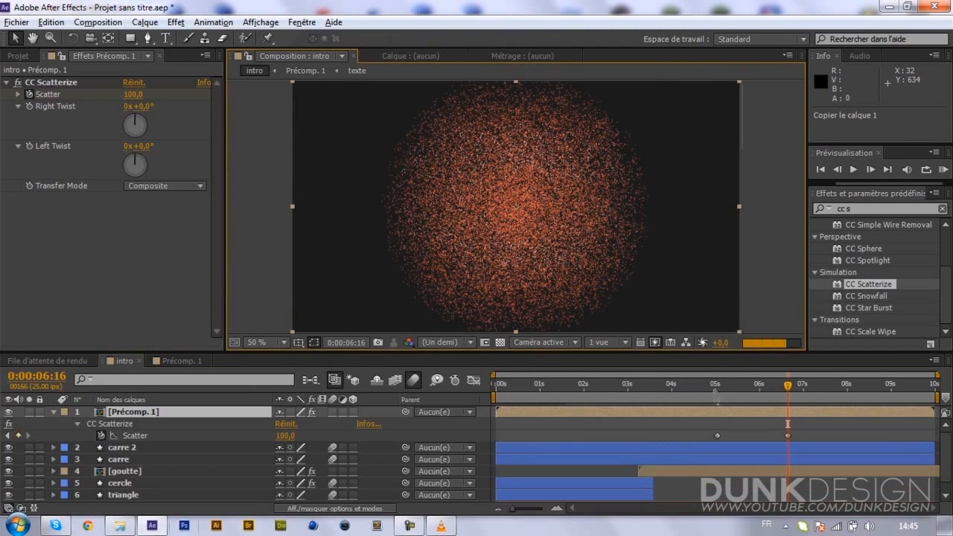
pyautogui.click(715, 388)
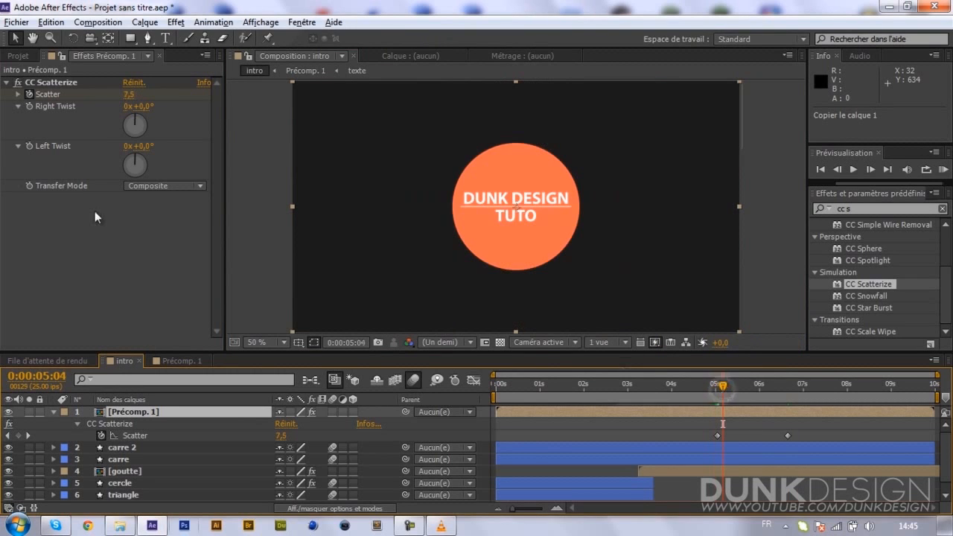
pyautogui.moveTo(149, 112); pyautogui.dragTo(169, 107)
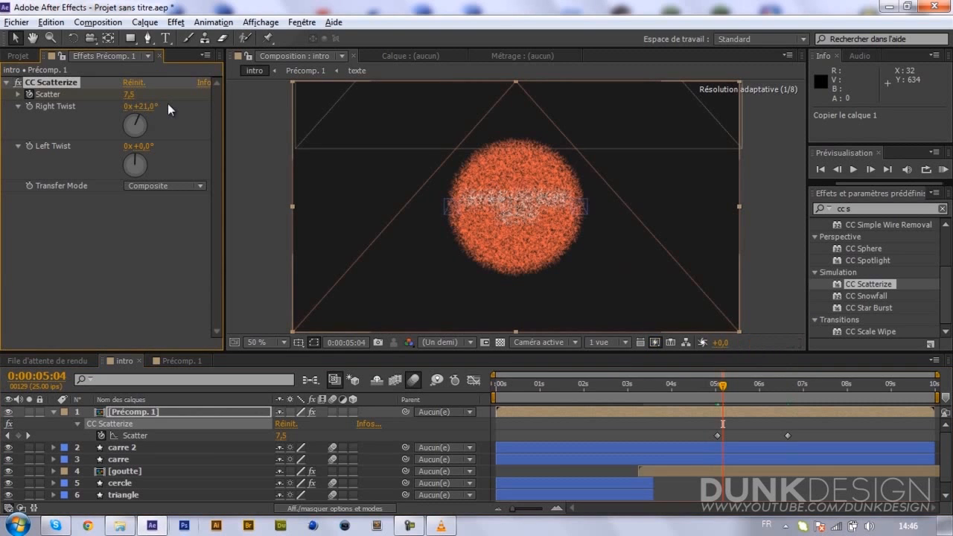
pyautogui.moveTo(145, 170); pyautogui.dragTo(145, 170)
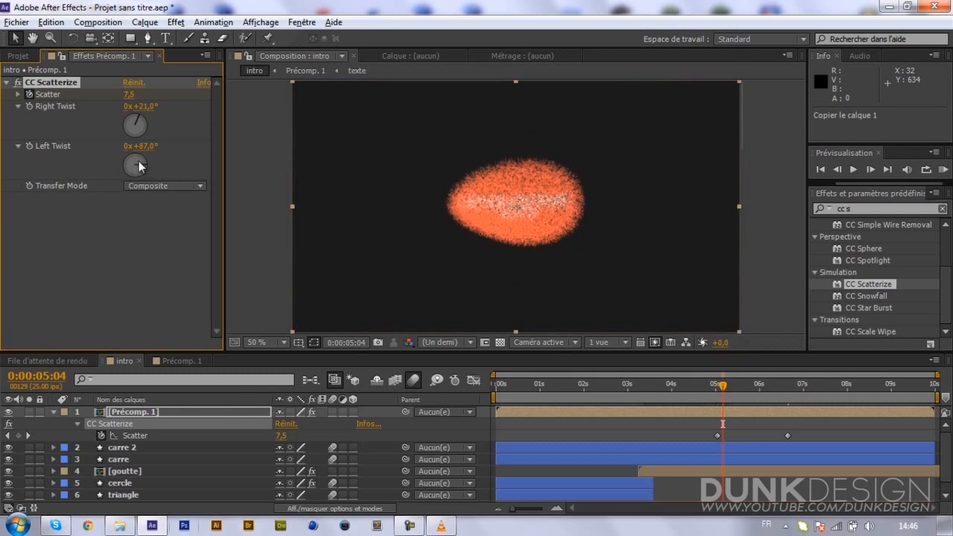
pyautogui.moveTo(138, 177); pyautogui.dragTo(138, 177)
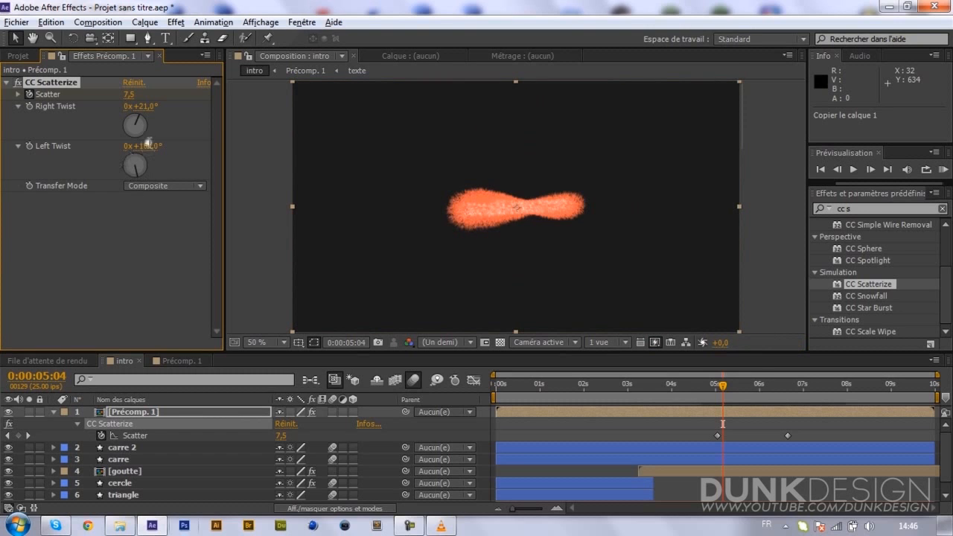
# Step: Reset the Left Twist and Right Twist of CC Scatterize to 0°
pyautogui.click(148, 145)
pyautogui.write('0')
pyautogui.press('Return')
pyautogui.click(142, 107)
pyautogui.write('0')
pyautogui.press('Return')
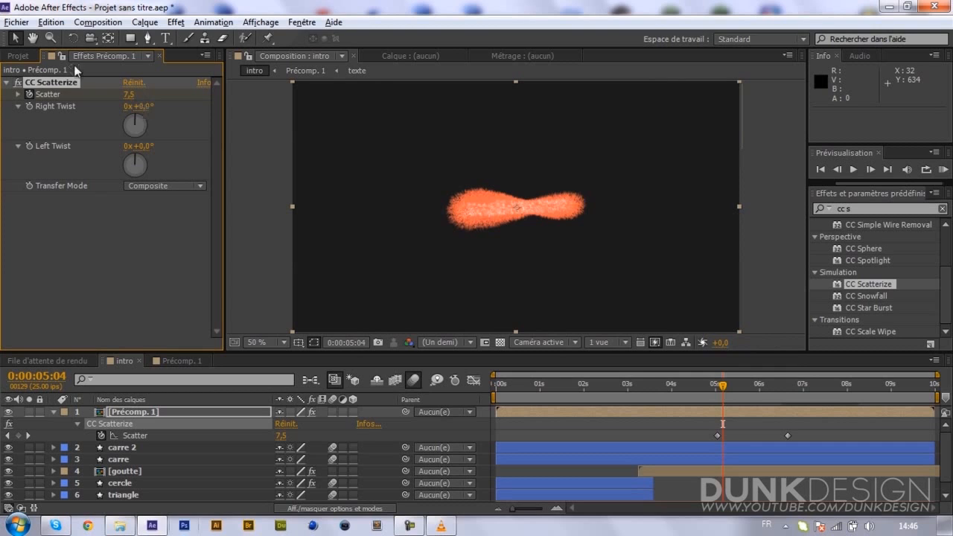
# Step: End the work area at 0:00:06:12 and trim the intro composition to the work area
pyautogui.press('KP_0')
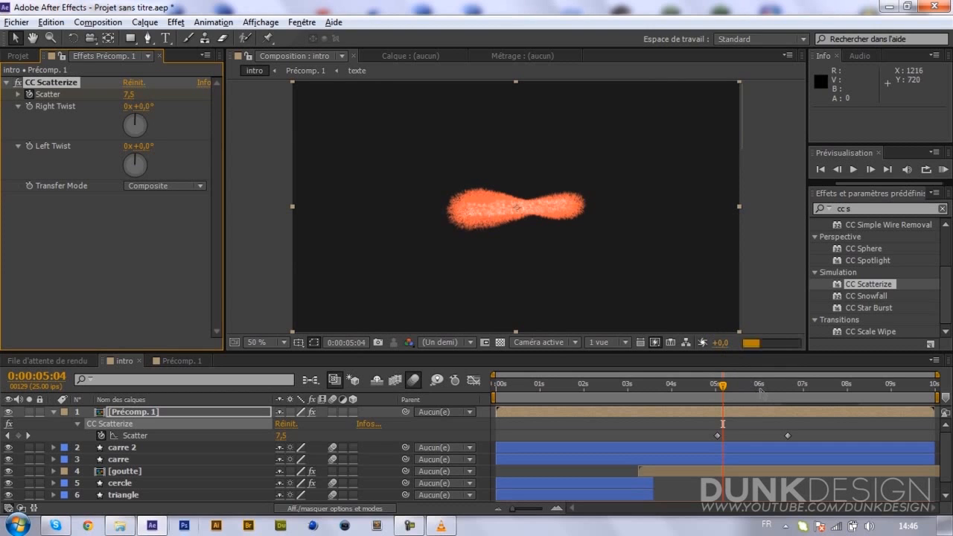
pyautogui.click(760, 389)
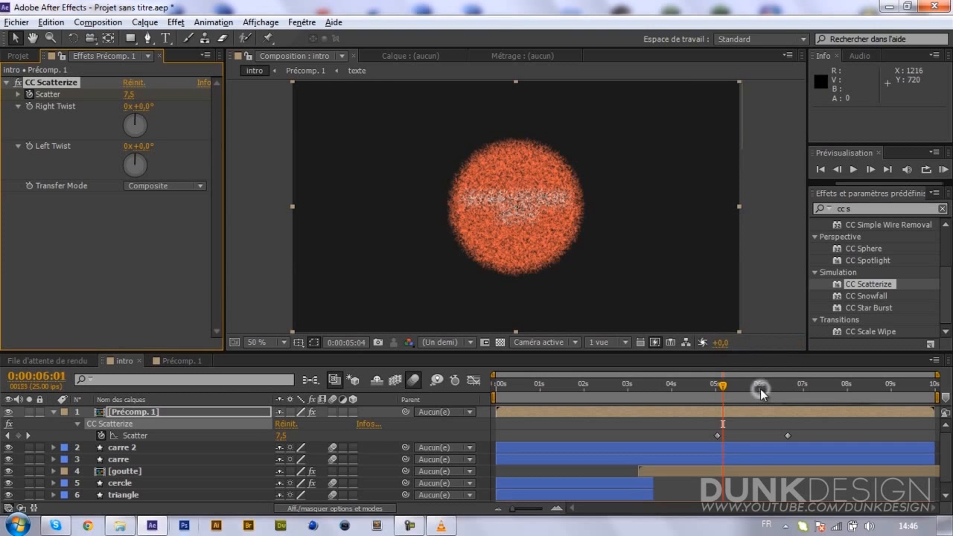
pyautogui.press('KP_0')
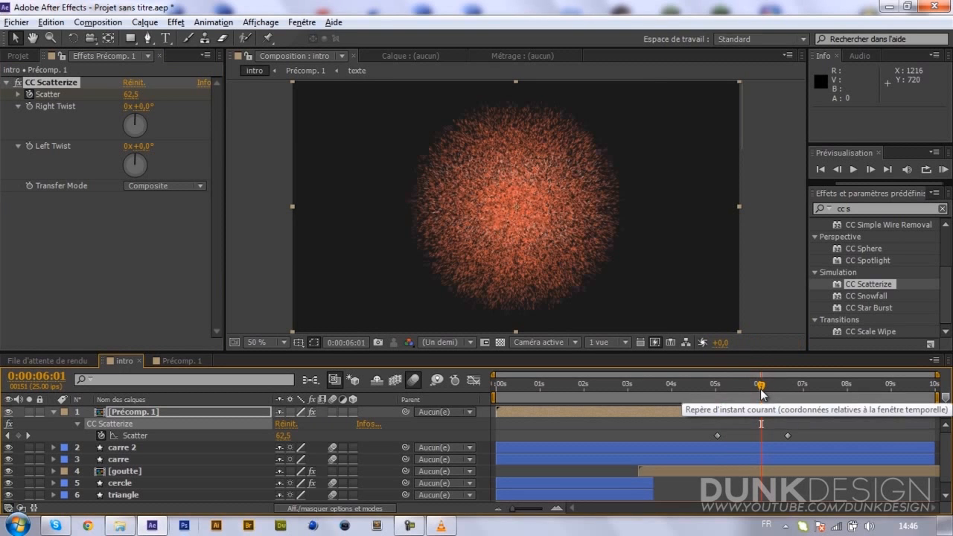
pyautogui.click(780, 389)
pyautogui.press('KP_0')
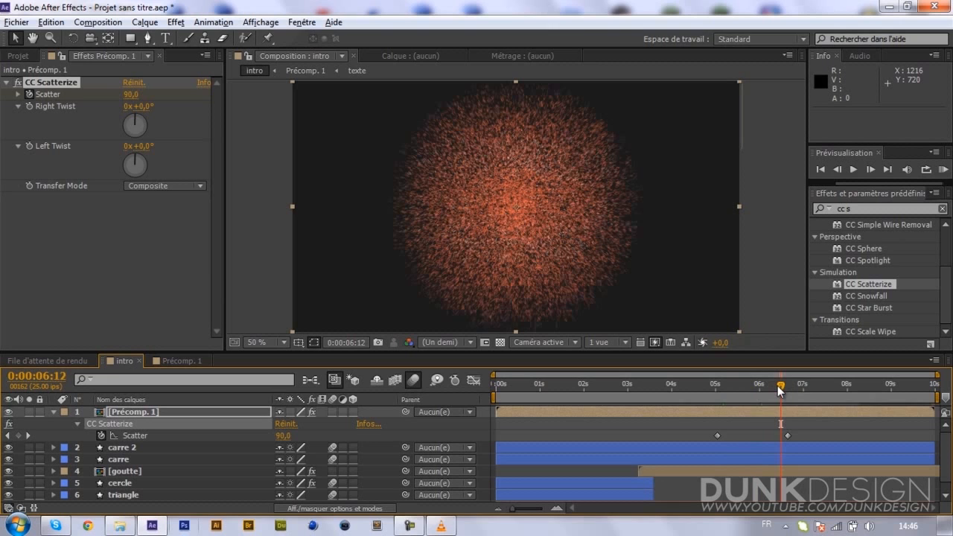
pyautogui.press('n')
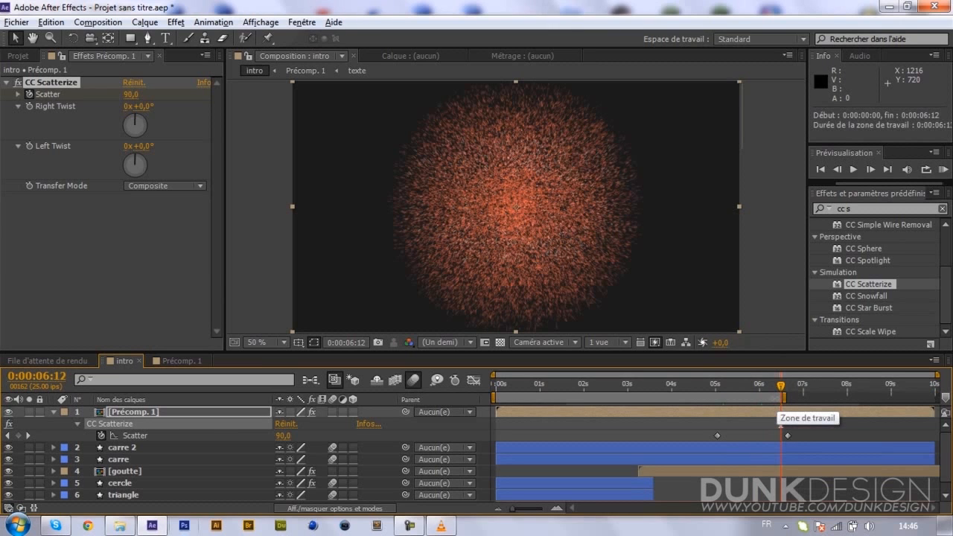
pyautogui.press('KP_0')
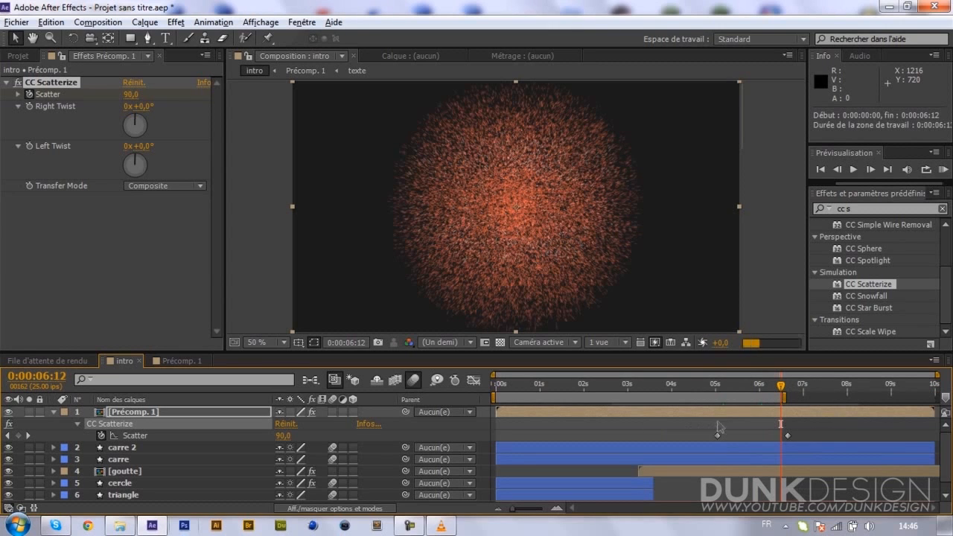
pyautogui.rightClick(753, 398)
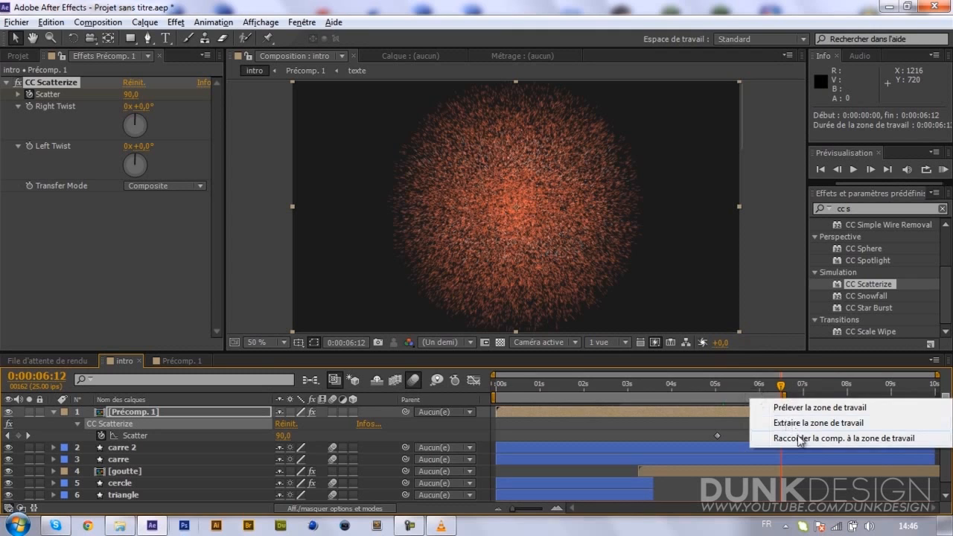
pyautogui.click(797, 438)
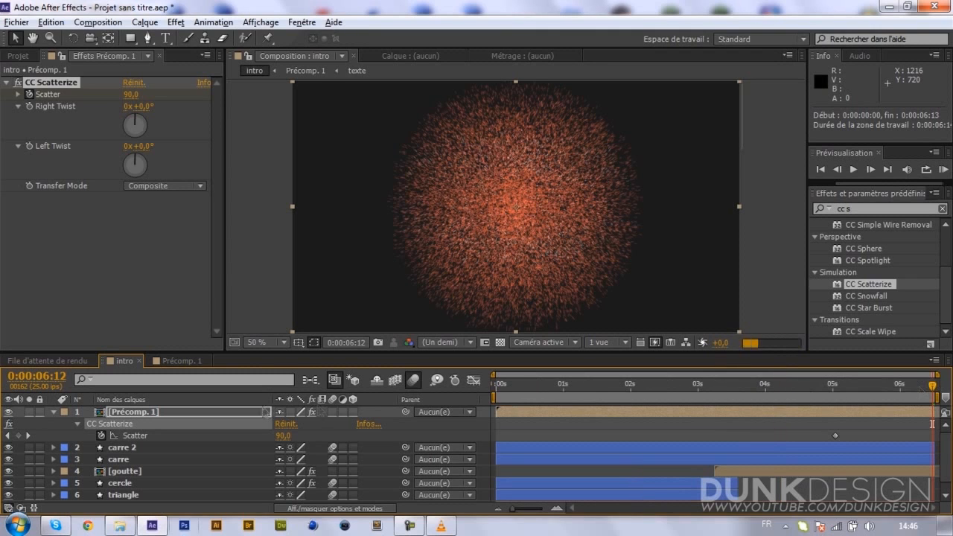
# Step: Collapse Précomp. 1's properties and create a 1280 x 720 px black (000000) solid above all layers
pyautogui.click(52, 412)
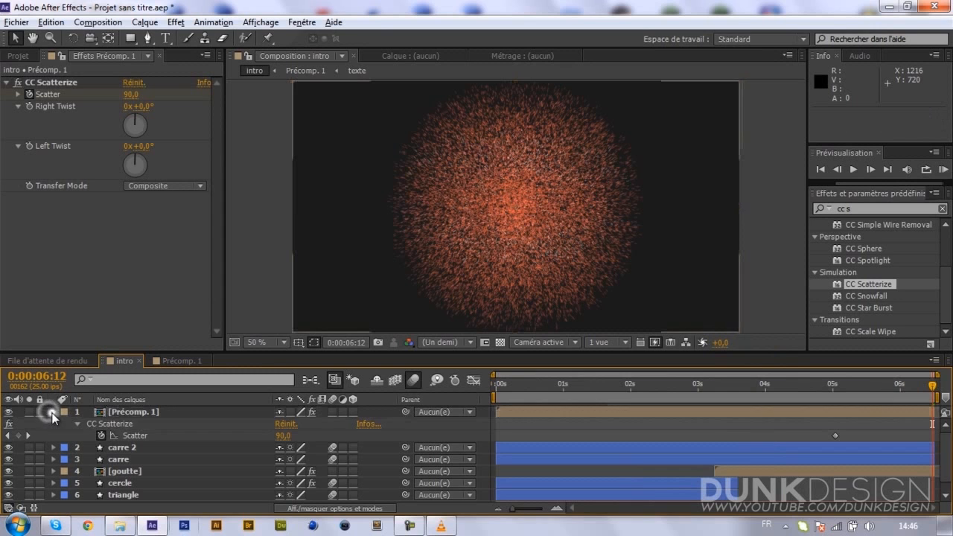
pyautogui.click(155, 22)
pyautogui.moveTo(181, 31)
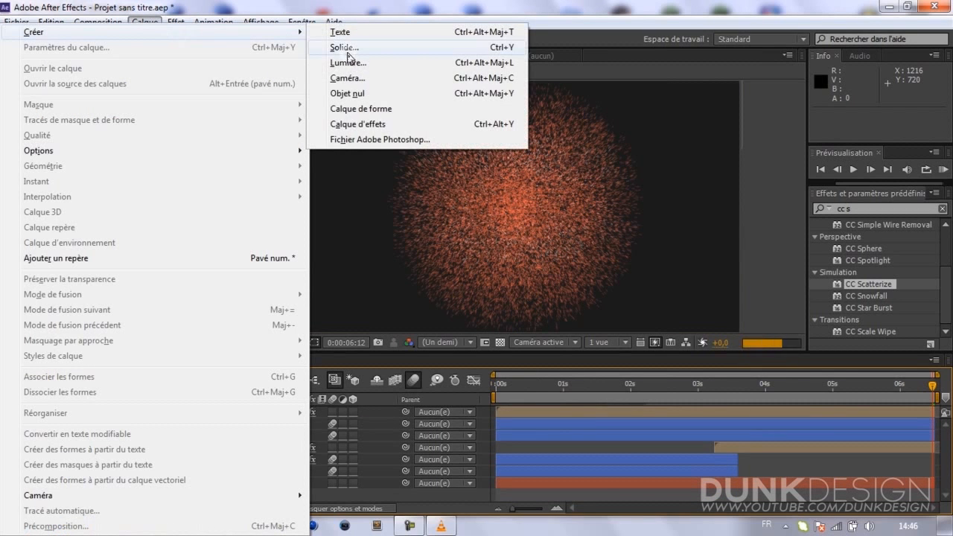
pyautogui.click(418, 48)
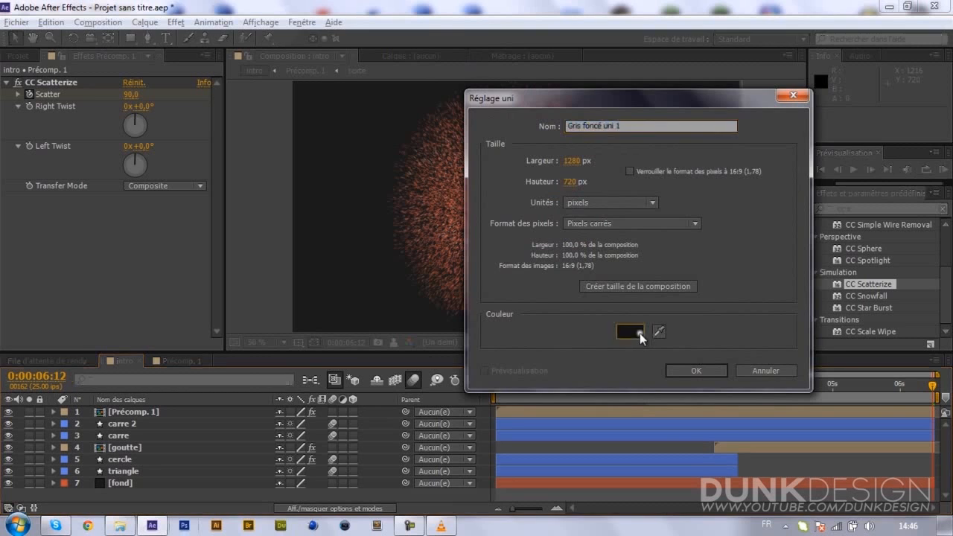
pyautogui.click(640, 333)
pyautogui.write('000000')
pyautogui.click(618, 281)
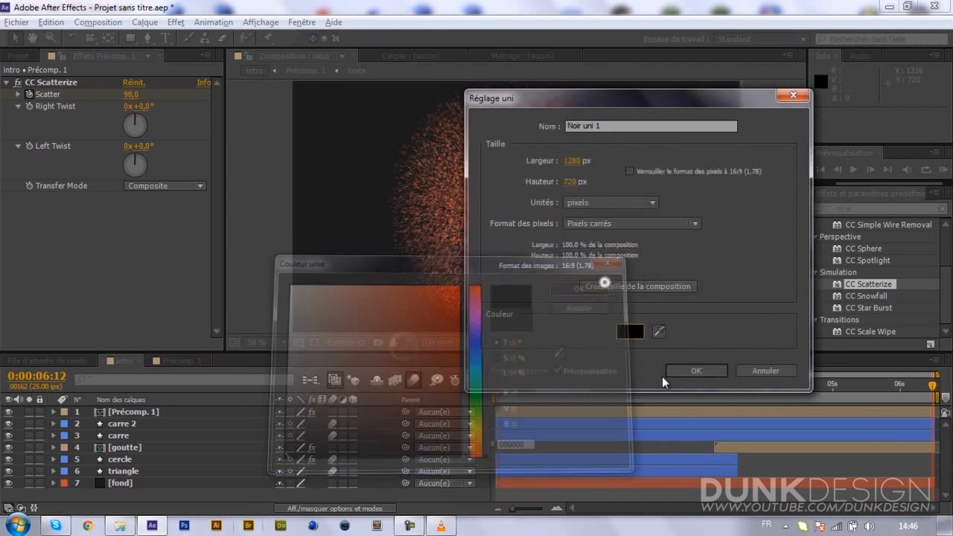
pyautogui.click(677, 375)
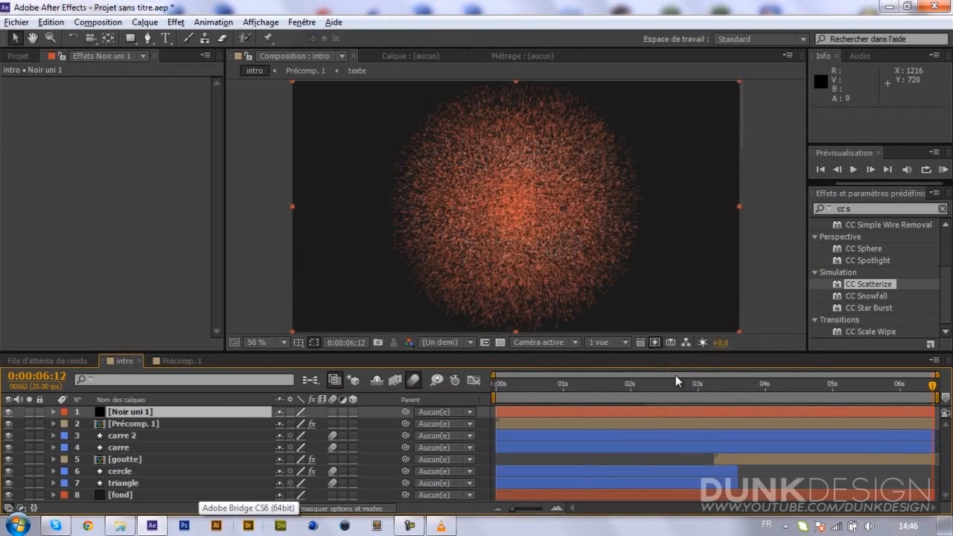
# Step: Keyframe the black solid's opacity from 0% at 0:00:05:17 to 100% at 0:00:06:12 for a closing fade
pyautogui.press('t')
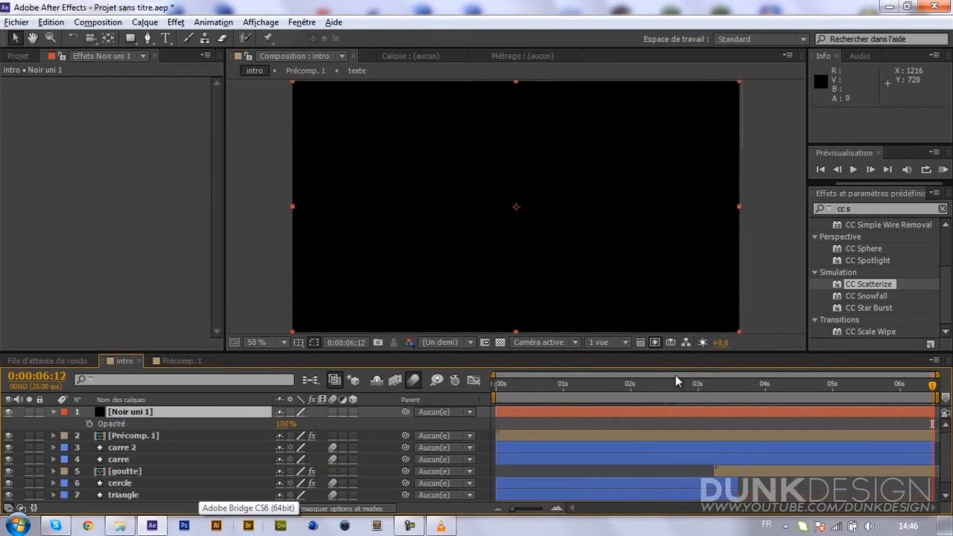
pyautogui.click(88, 426)
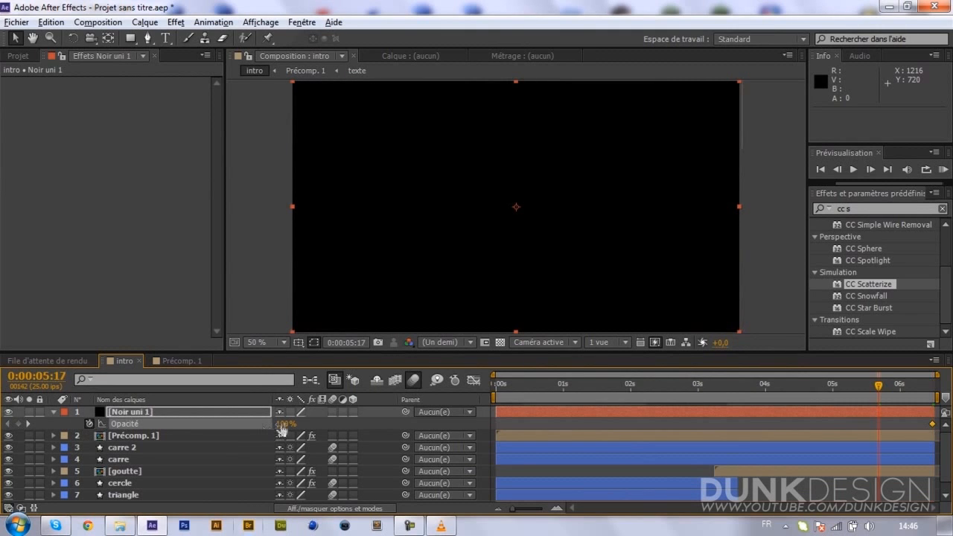
pyautogui.moveTo(281, 430); pyautogui.dragTo(207, 429)
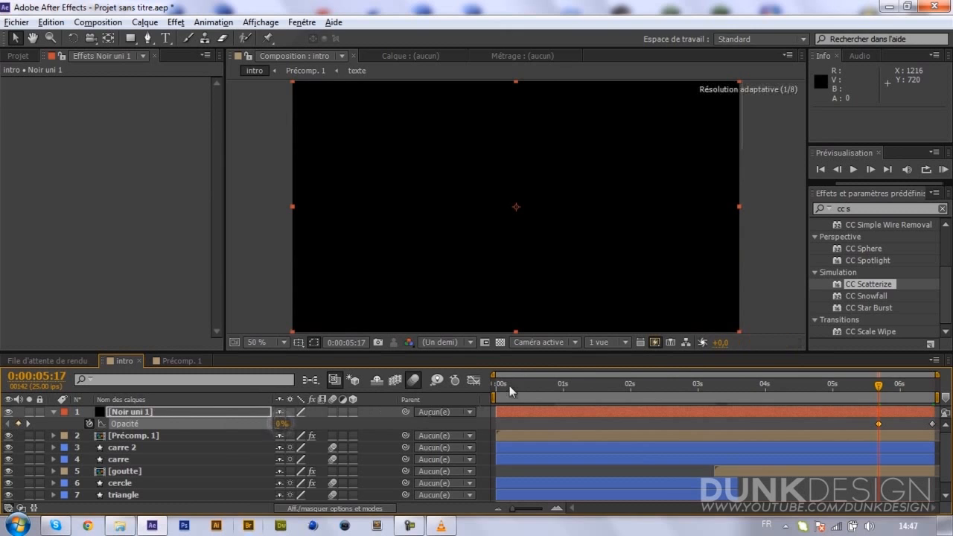
# Step: Keyframe the black solid's opacity from 100% at 0:00:00:00 to 0% at 0:00:00:10 for an opening fade
pyautogui.moveTo(510, 391); pyautogui.dragTo(493, 389)
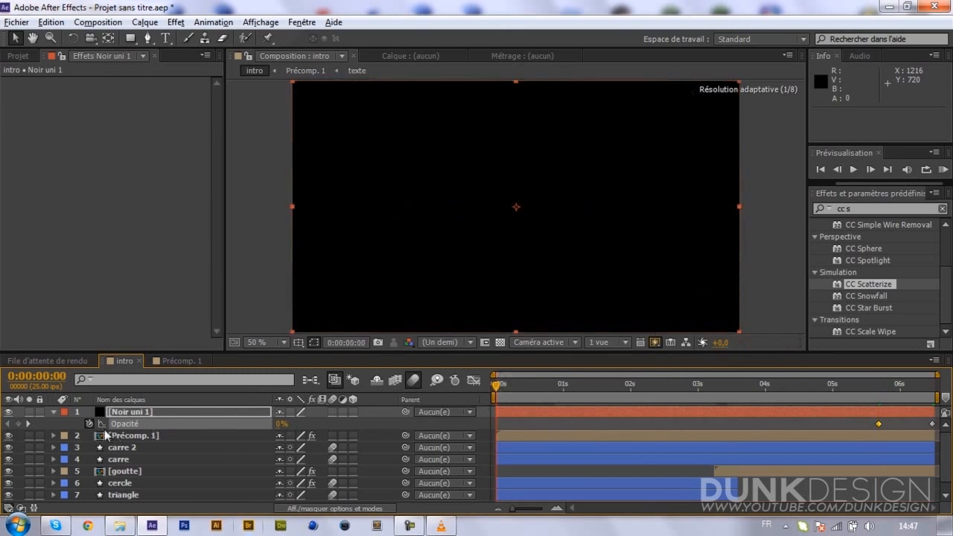
pyautogui.click(21, 423)
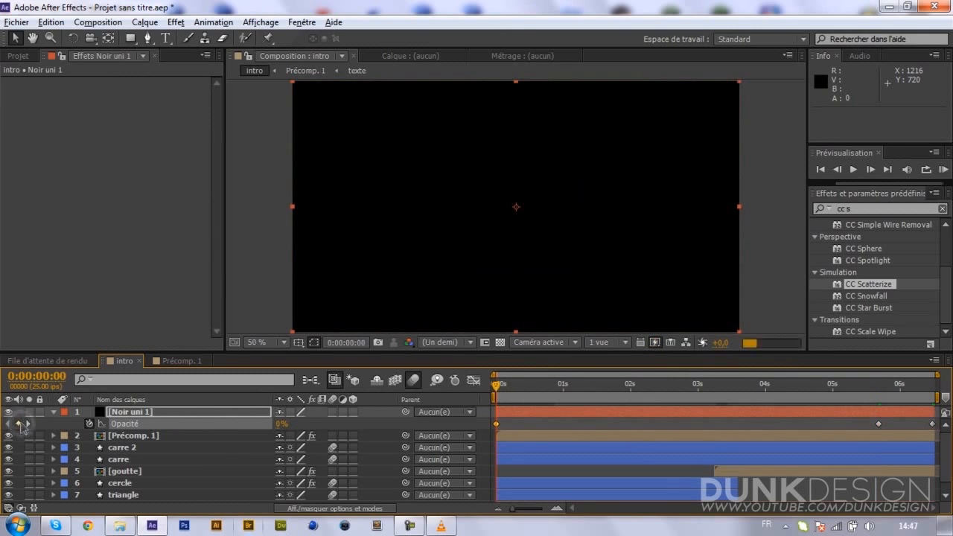
pyautogui.hotkey('alt', 'shift', 'Right')
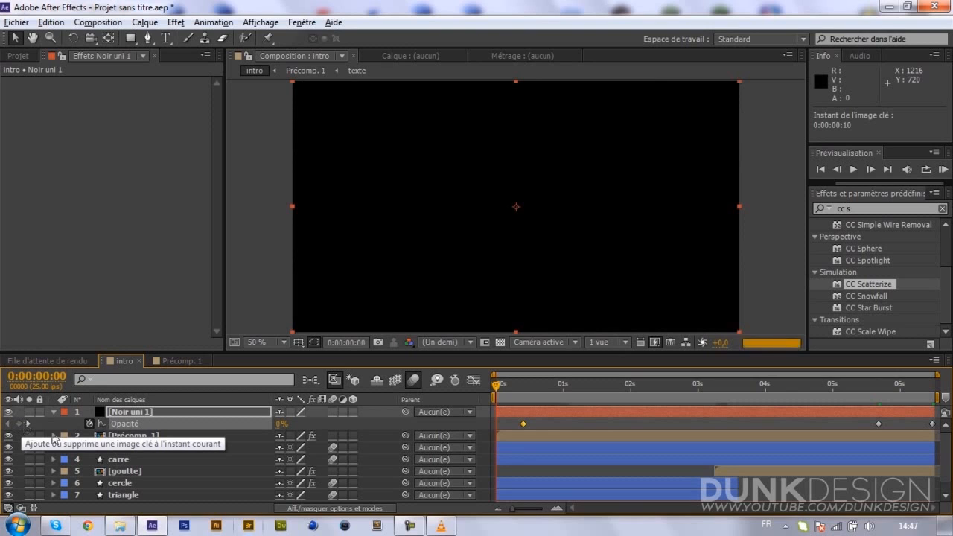
pyautogui.moveTo(282, 427); pyautogui.dragTo(768, 418)
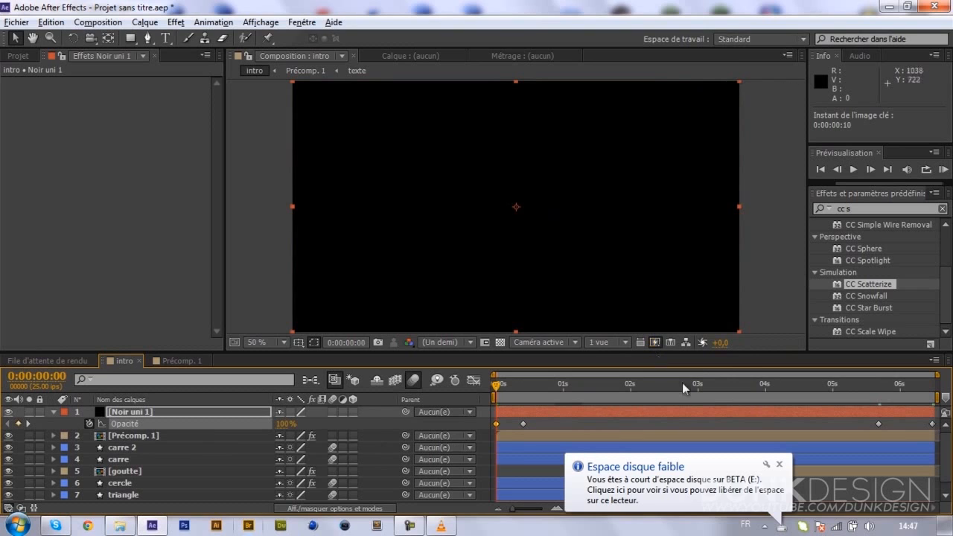
# Step: In the Précomp. 1 composition, split the texte layer at 0:00:04:05 and delete the part before that time
pyautogui.click(781, 385)
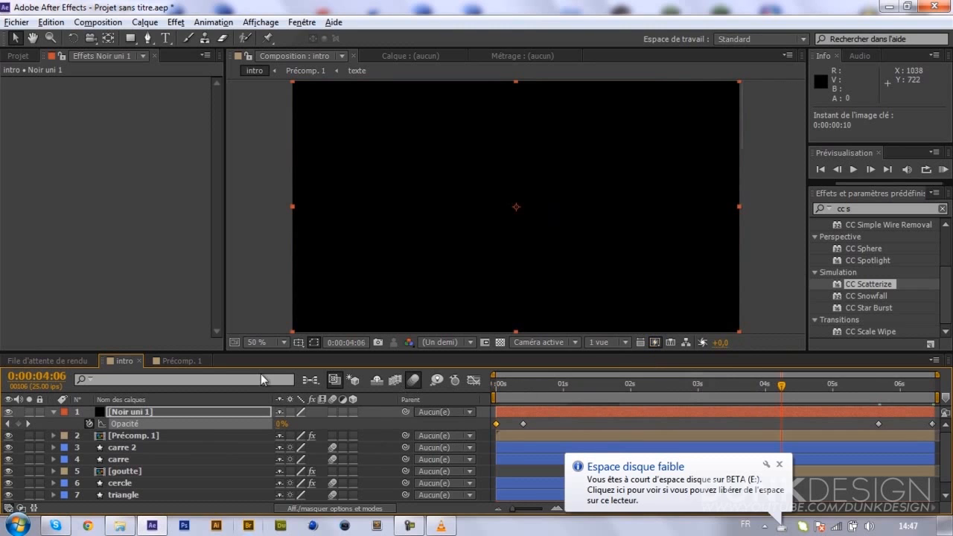
pyautogui.click(188, 360)
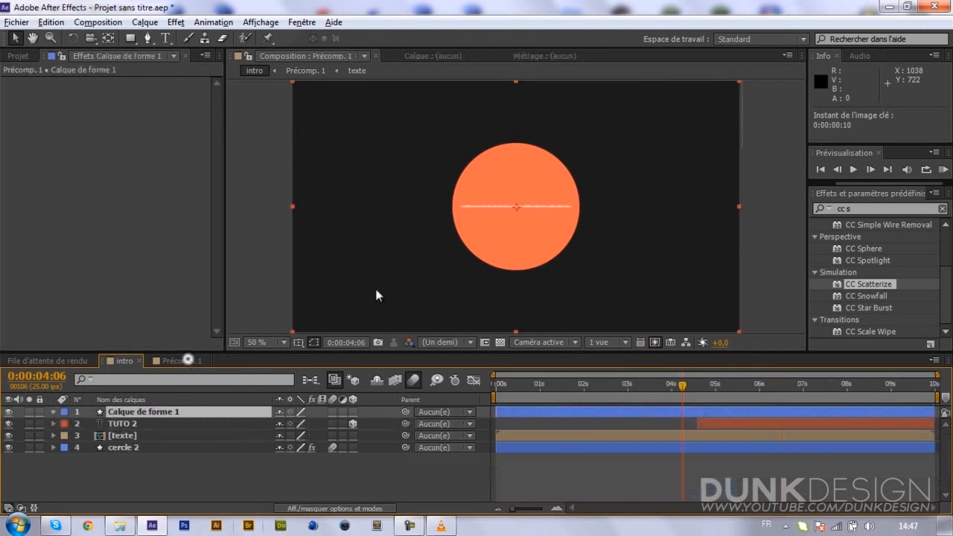
pyautogui.click(691, 384)
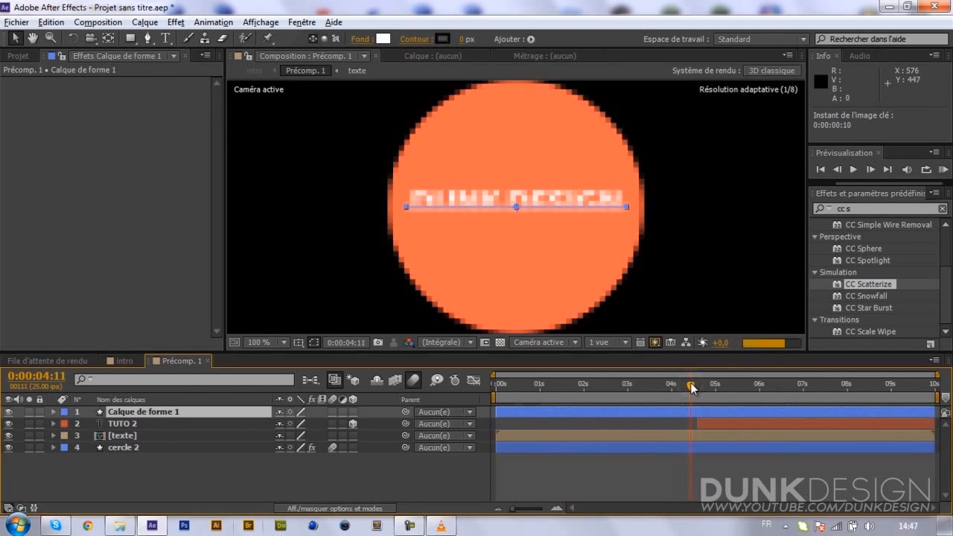
pyautogui.moveTo(691, 384); pyautogui.dragTo(672, 384)
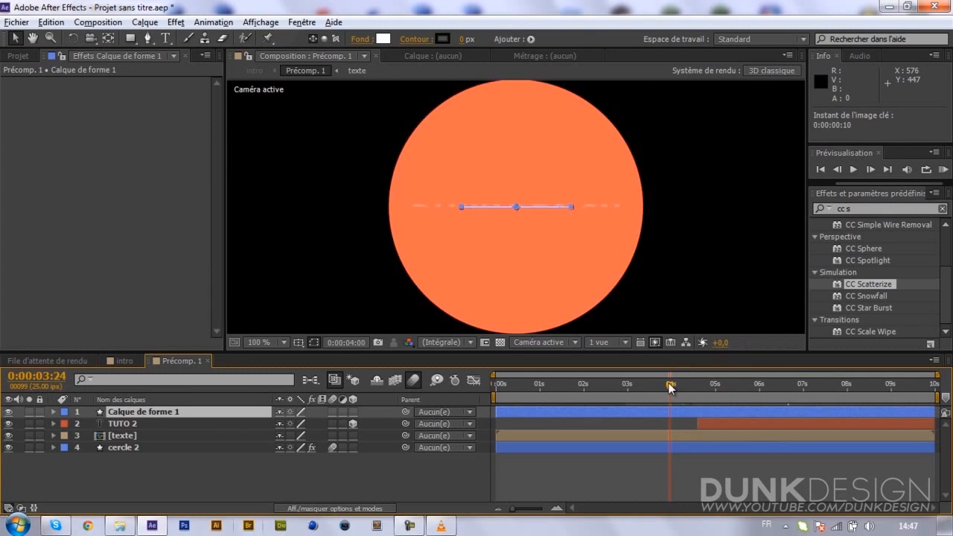
pyautogui.press('space')
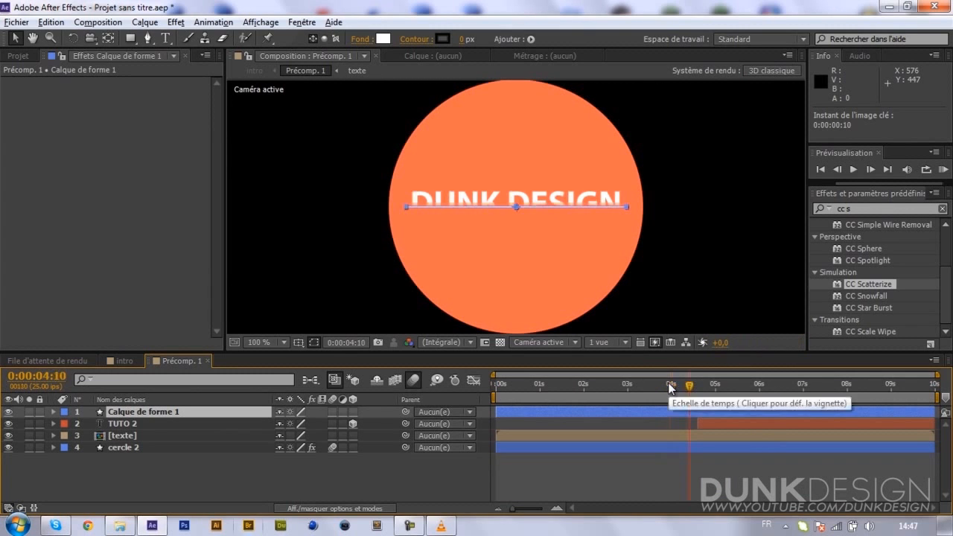
pyautogui.press('pageup')
pyautogui.press('pageup')
pyautogui.press('pageup')
pyautogui.press('pageup')
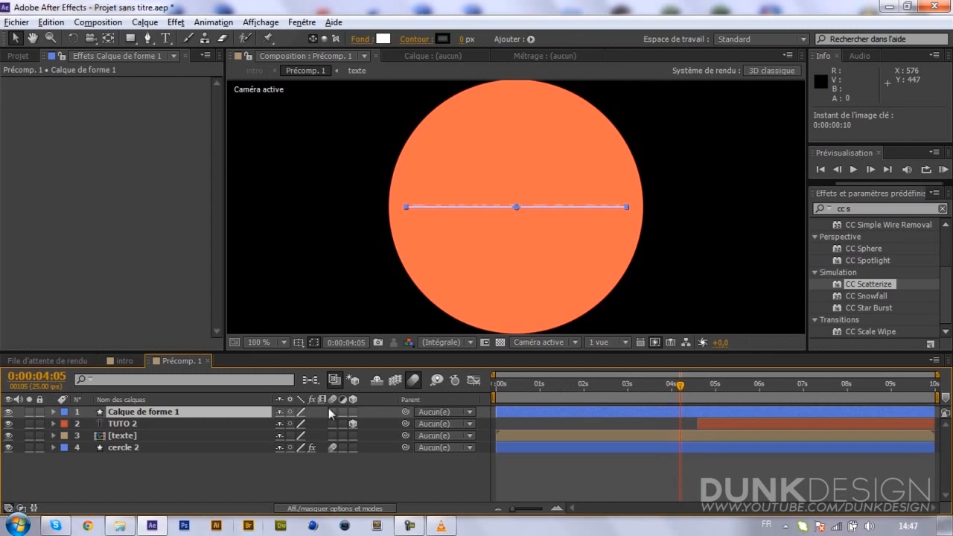
pyautogui.click(259, 437)
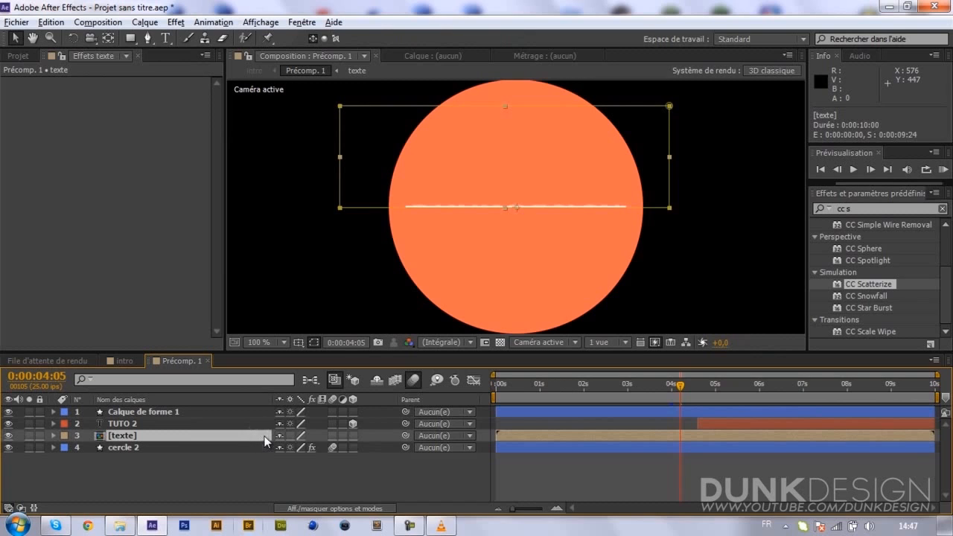
pyautogui.hotkey('ctrl', 'shift', 'd')
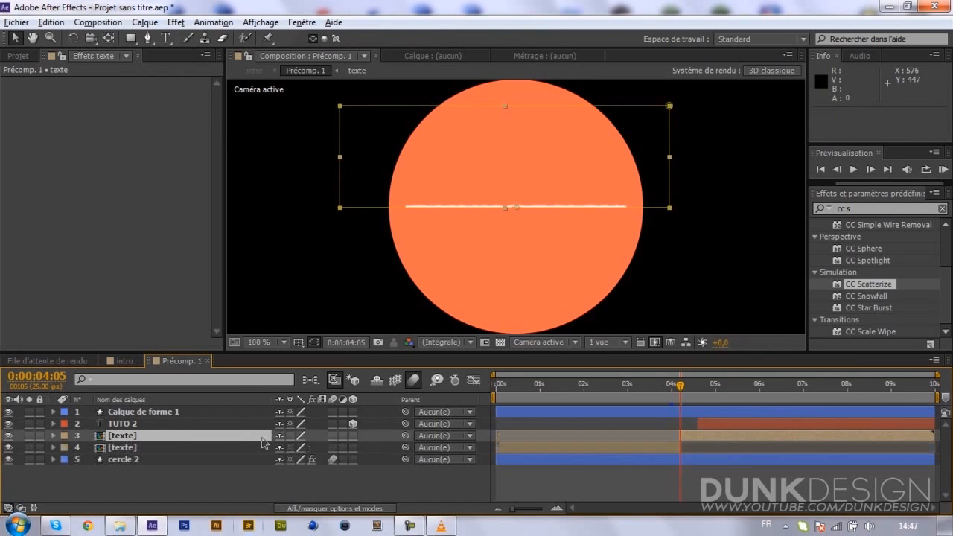
pyautogui.click(229, 459)
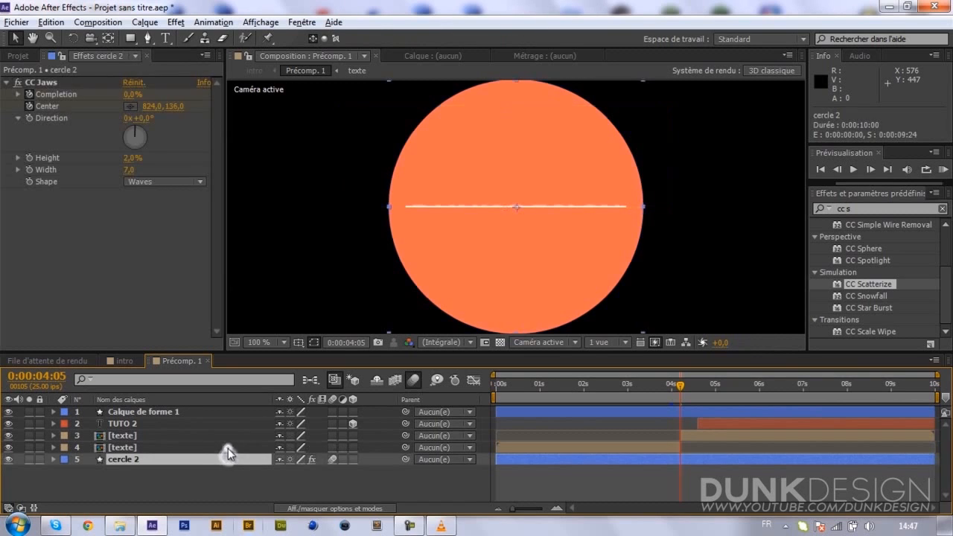
pyautogui.click(228, 449)
pyautogui.press('Delete')
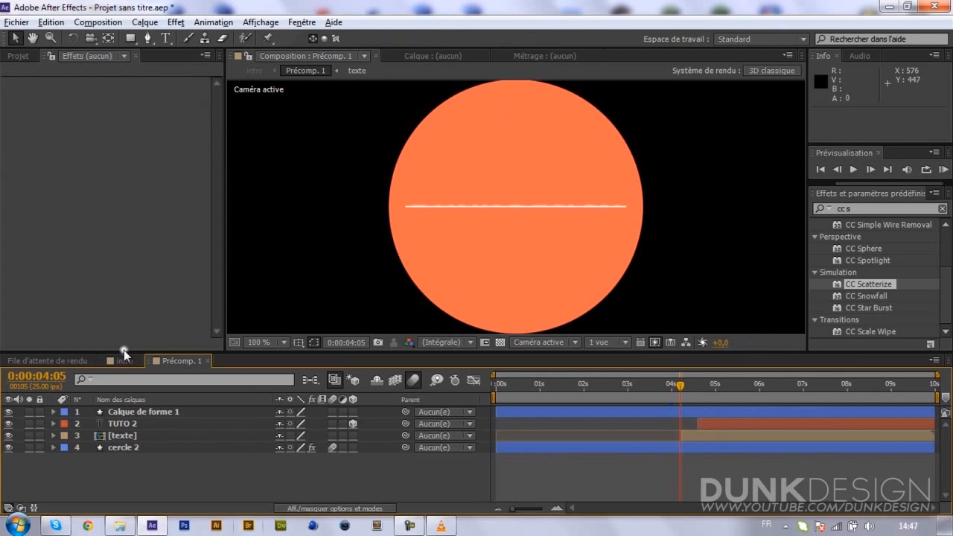
# Step: Return to the intro composition, collapse Noir uni 1's properties and create a second black solid placed directly below it
pyautogui.click(125, 358)
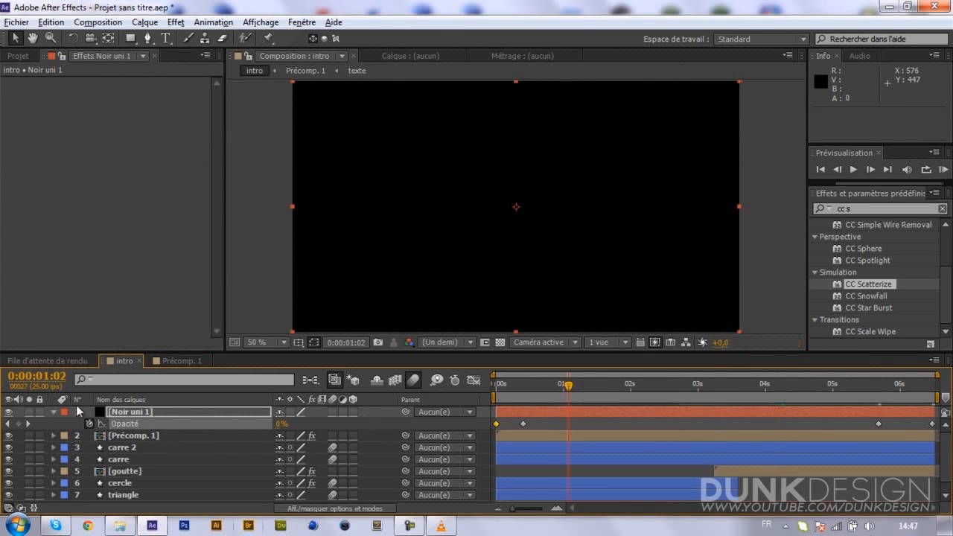
pyautogui.click(53, 412)
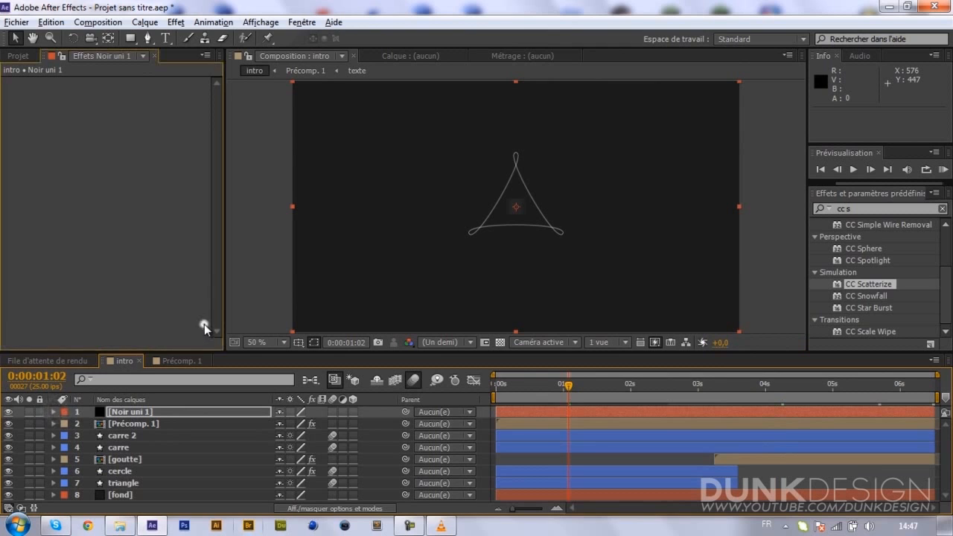
pyautogui.click(306, 293)
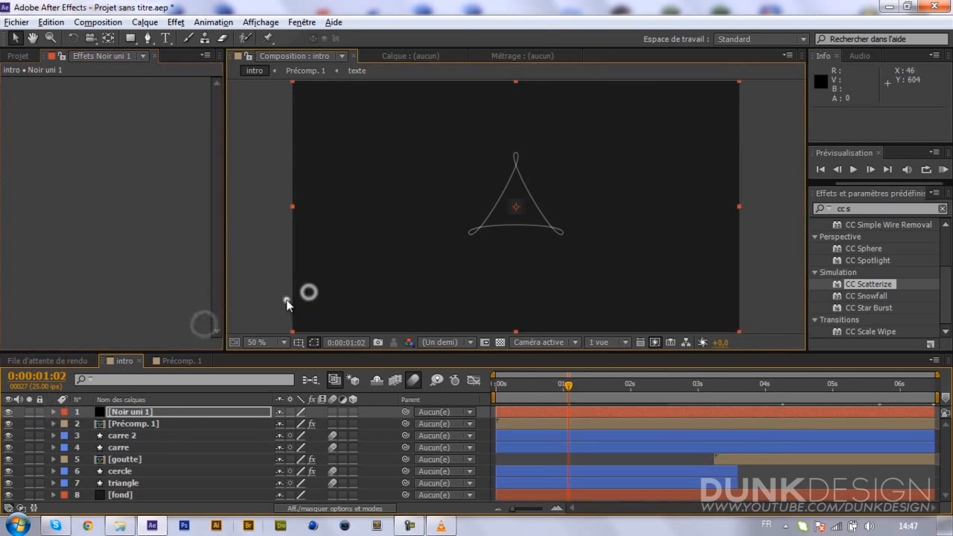
pyautogui.click(148, 24)
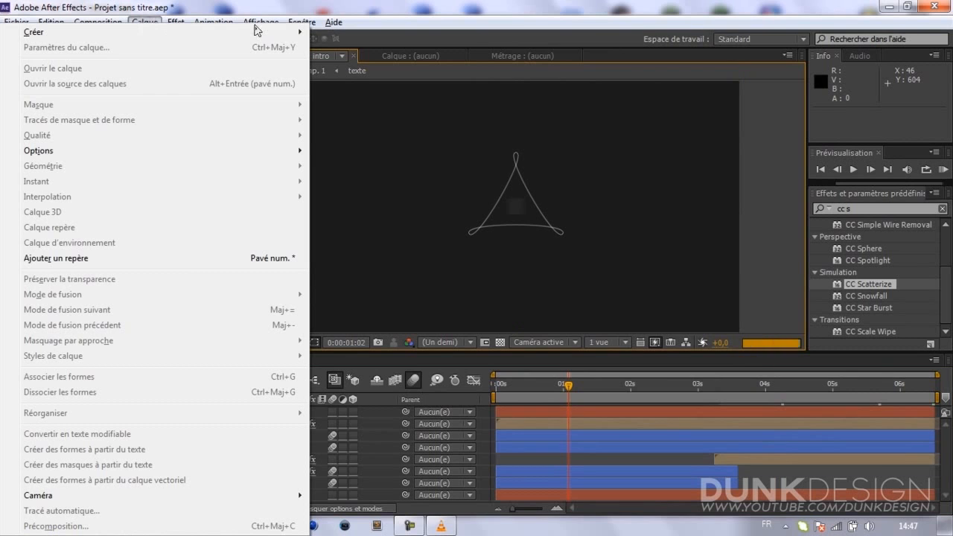
pyautogui.moveTo(270, 33)
pyautogui.click(355, 43)
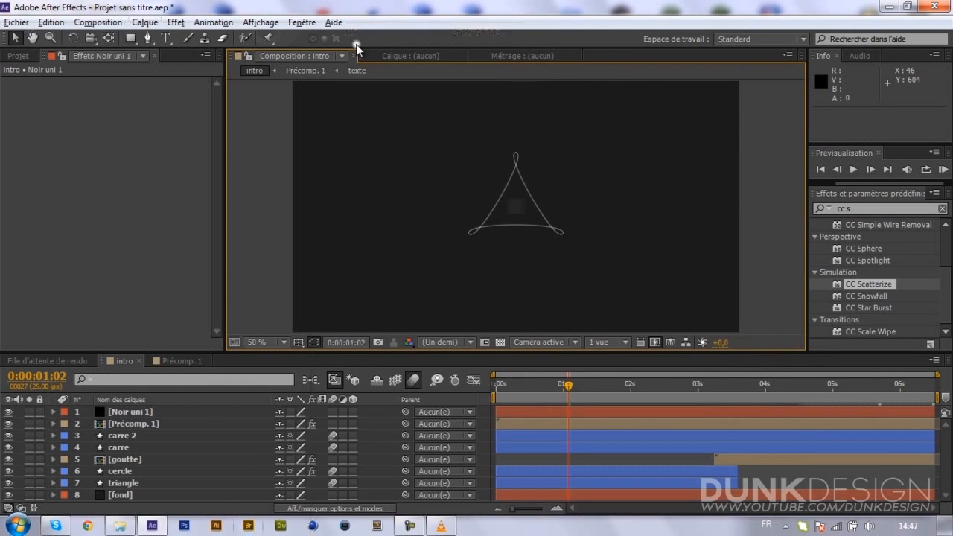
pyautogui.click(701, 371)
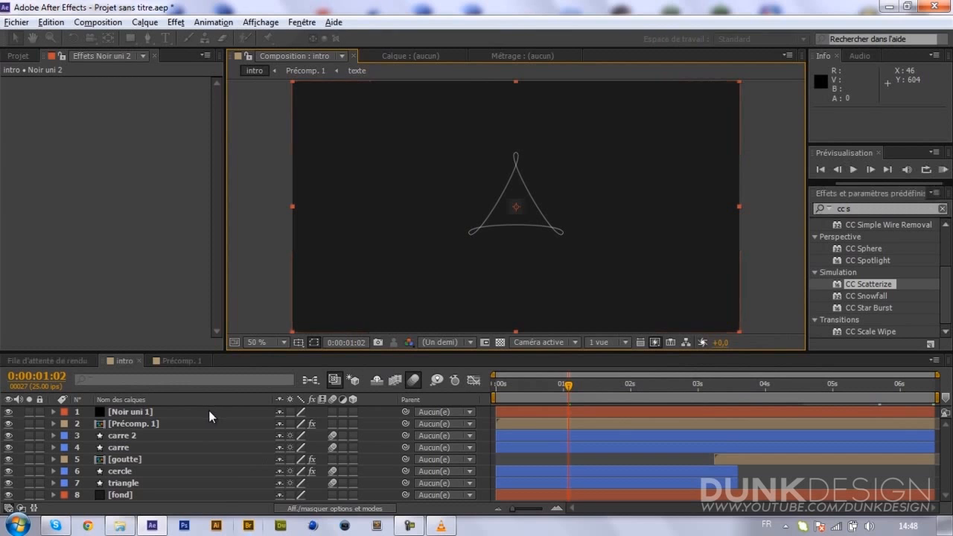
pyautogui.moveTo(210, 428); pyautogui.dragTo(132, 435)
# Step: Rename the Précomp. 1 layer in the intro composition as logo
pyautogui.click(132, 435)
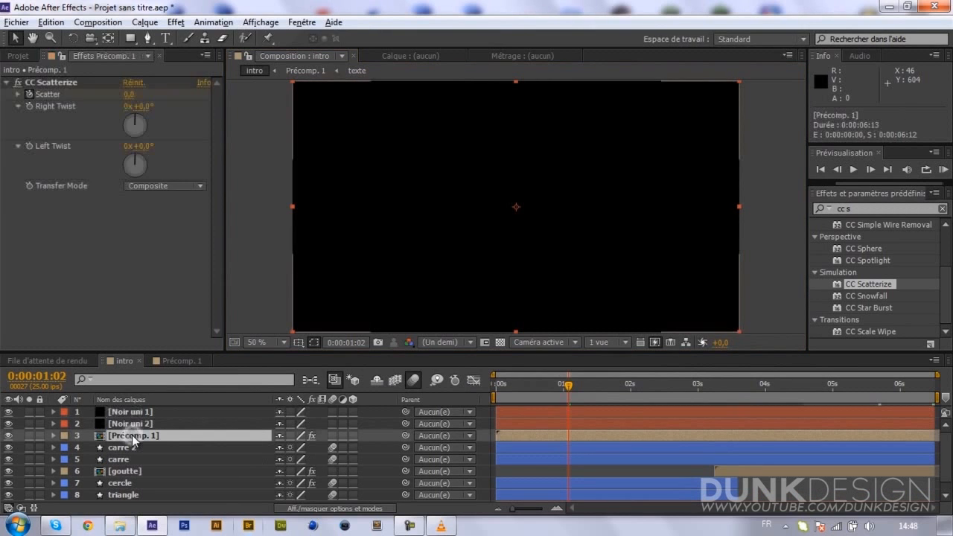
pyautogui.press('Delete')
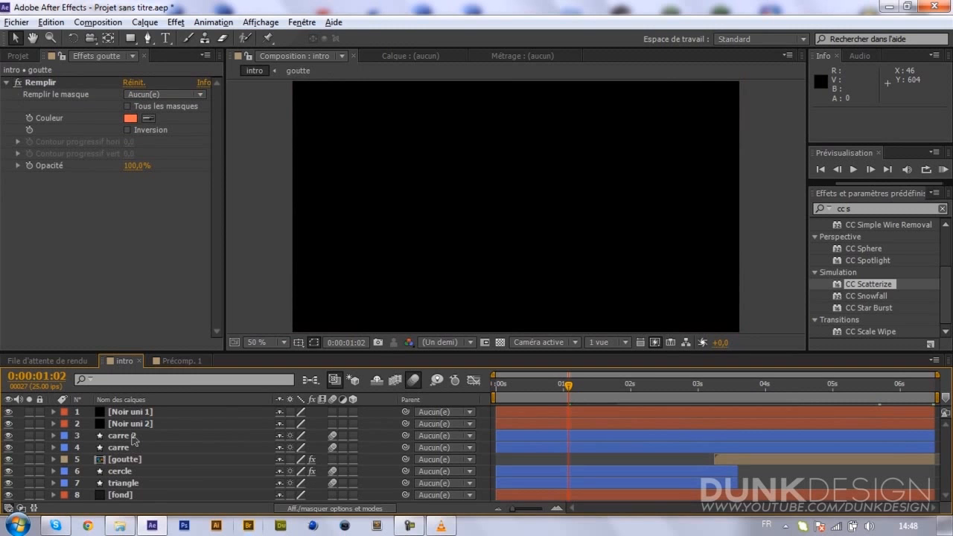
pyautogui.hotkey('ctrl', 'z')
pyautogui.press('Return')
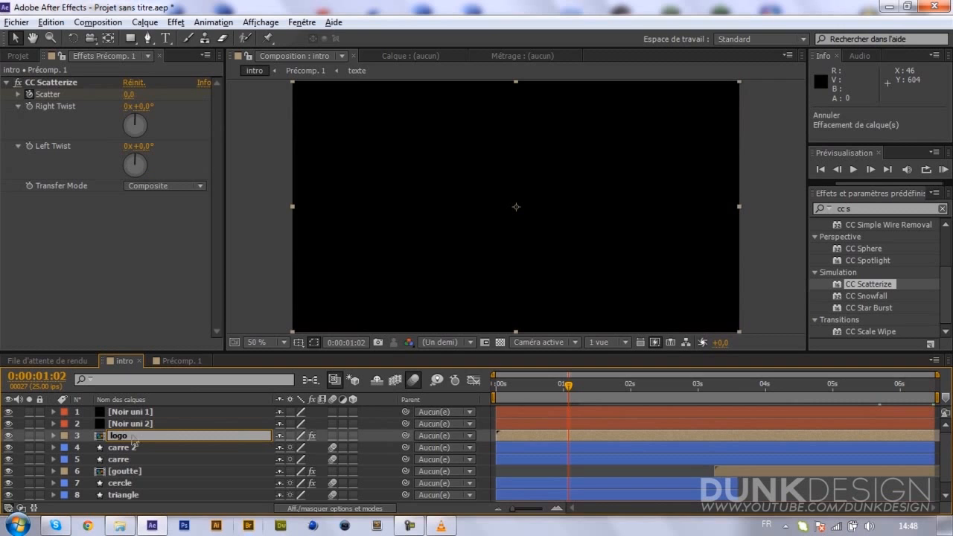
pyautogui.write('logo')
# Step: Rename the Noir uni 2 solid as bande and the Noir uni 1 solid as fondu
pyautogui.click(171, 424)
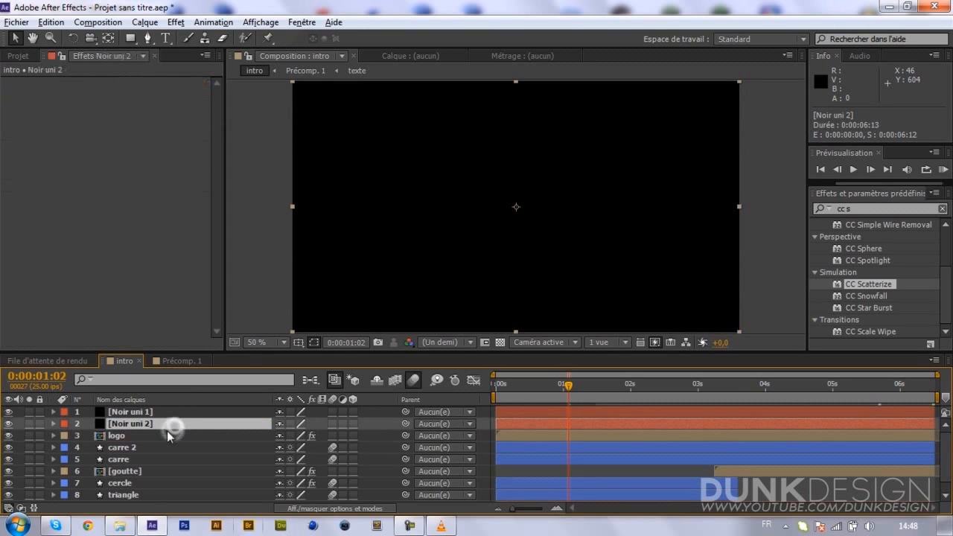
pyautogui.press('Return')
pyautogui.write('bande')
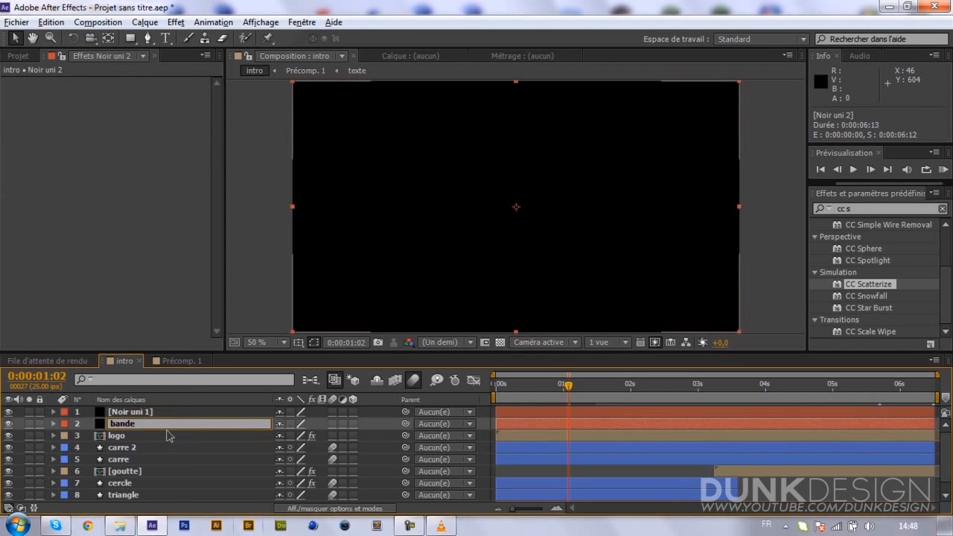
pyautogui.click(158, 413)
pyautogui.press('Return')
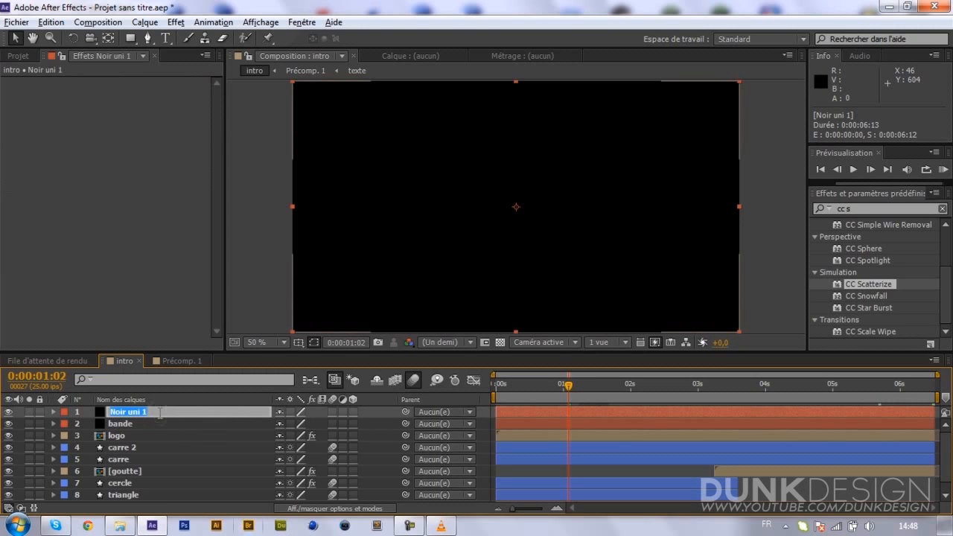
pyautogui.write('fondu')
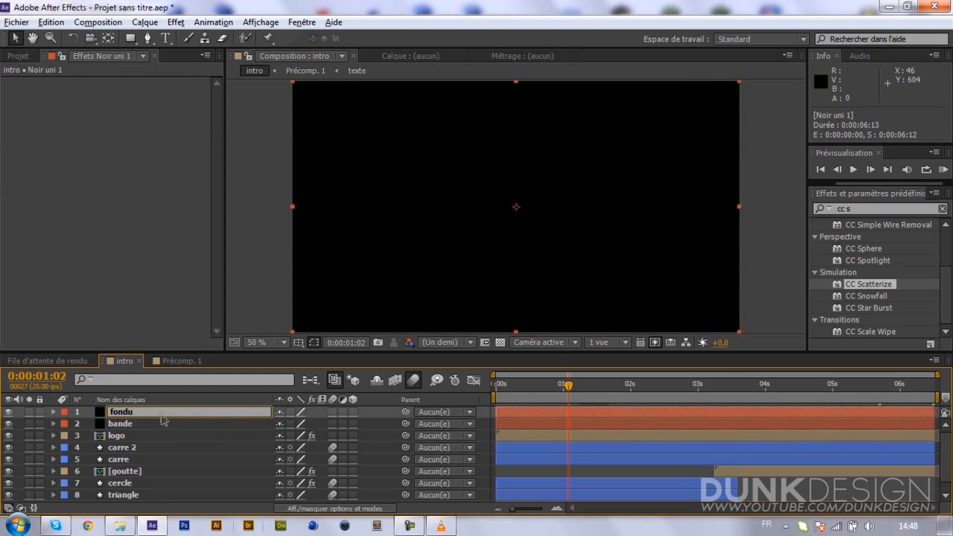
# Step: With the proportional grid shown, draw a full-width rectangular mask on bande covering the four middle grid rows, and invert it
pyautogui.click(187, 425)
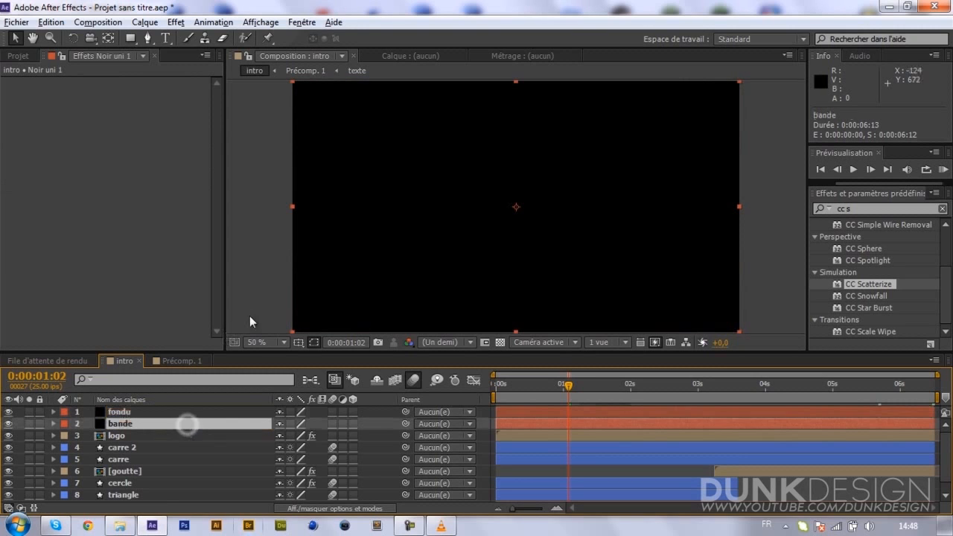
pyautogui.click(298, 344)
pyautogui.click(323, 377)
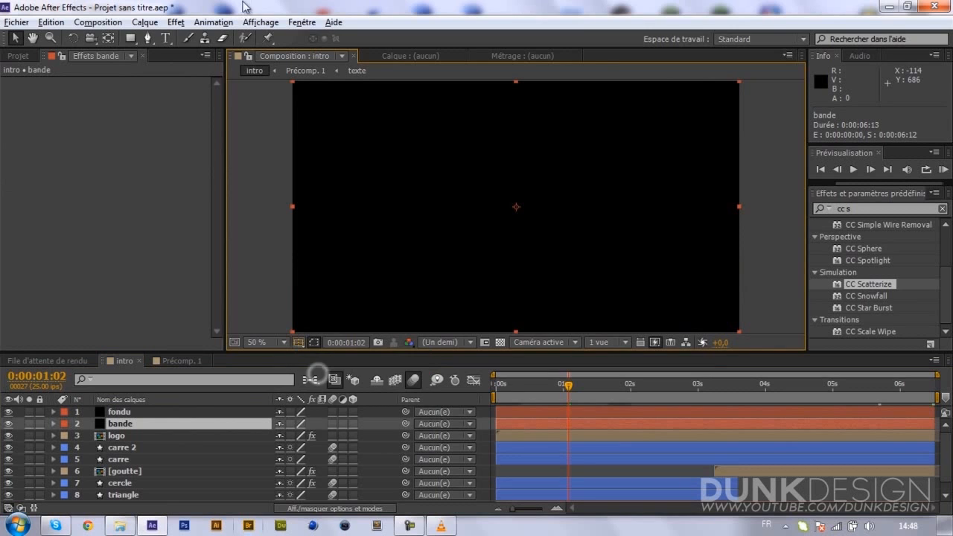
pyautogui.click(132, 41)
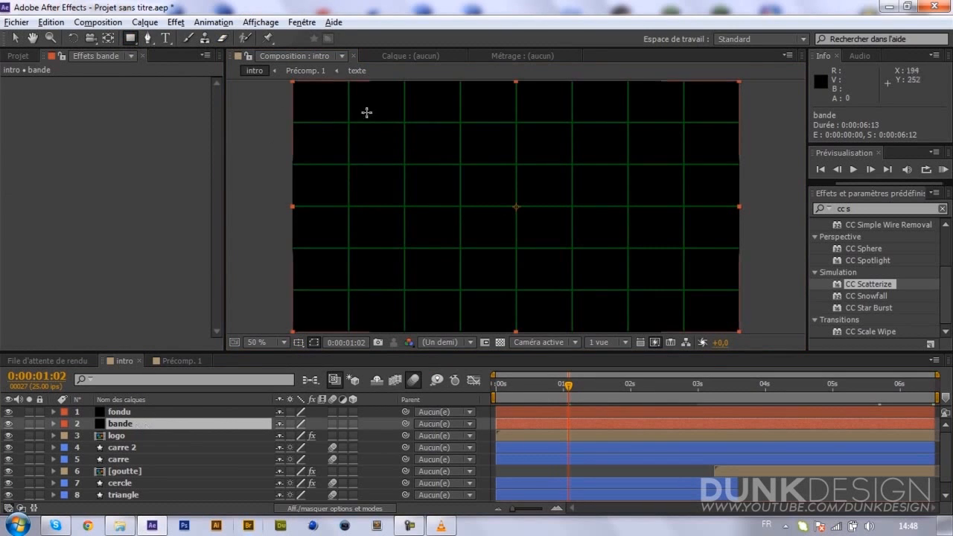
pyautogui.moveTo(290, 121)
pyautogui.mouseDown()
pyautogui.moveTo(738, 292)
pyautogui.moveTo(753, 289)
pyautogui.mouseUp()
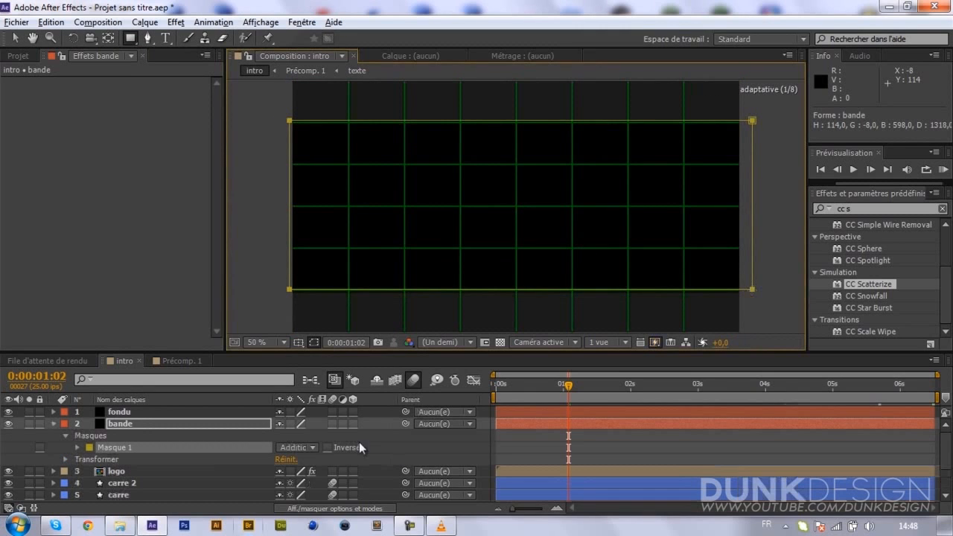
pyautogui.click(328, 449)
# Step: Set the mask expansion of bande's Masque 1 to 100 pixels, after trying 30 and 60, to thin the black bars
pyautogui.click(78, 448)
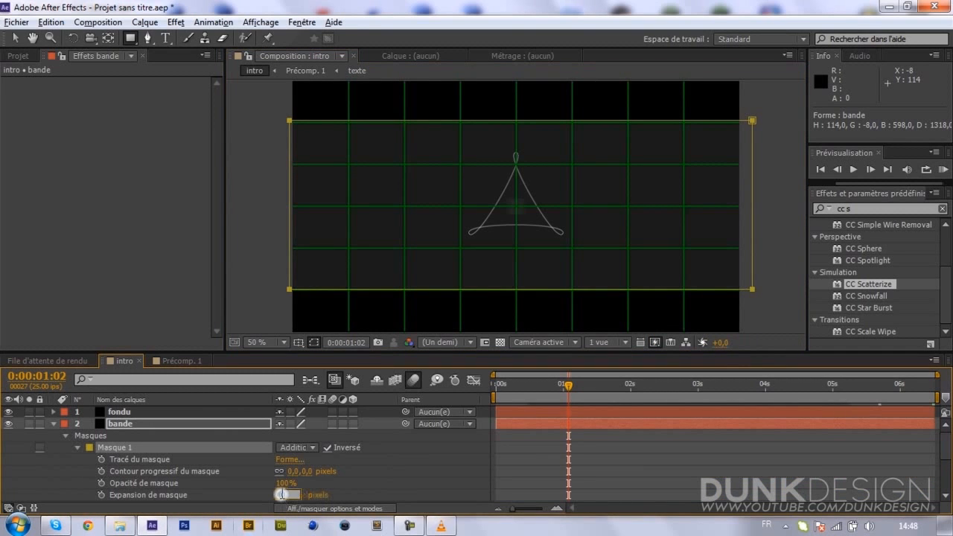
pyautogui.click(282, 496)
pyautogui.write('-30')
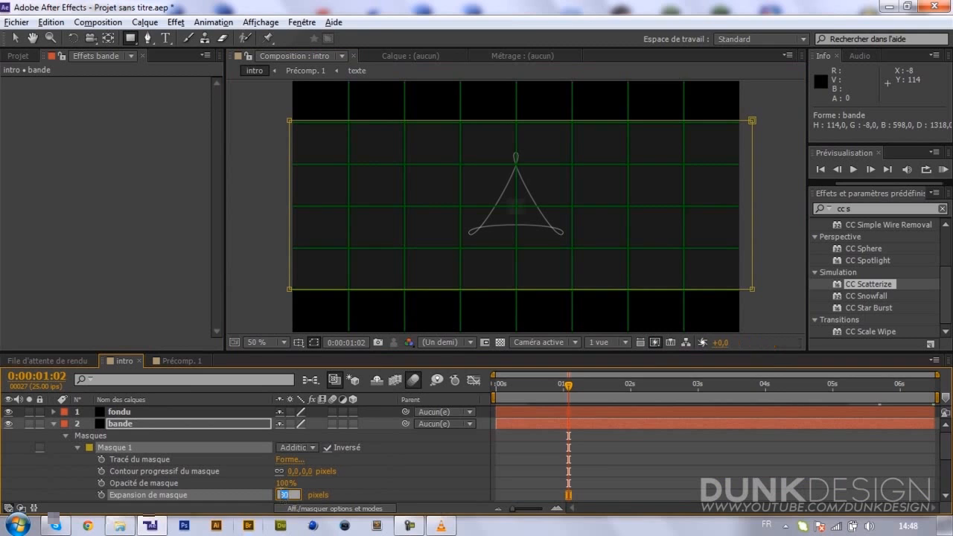
pyautogui.press('Return')
pyautogui.write('-60')
pyautogui.press('Return')
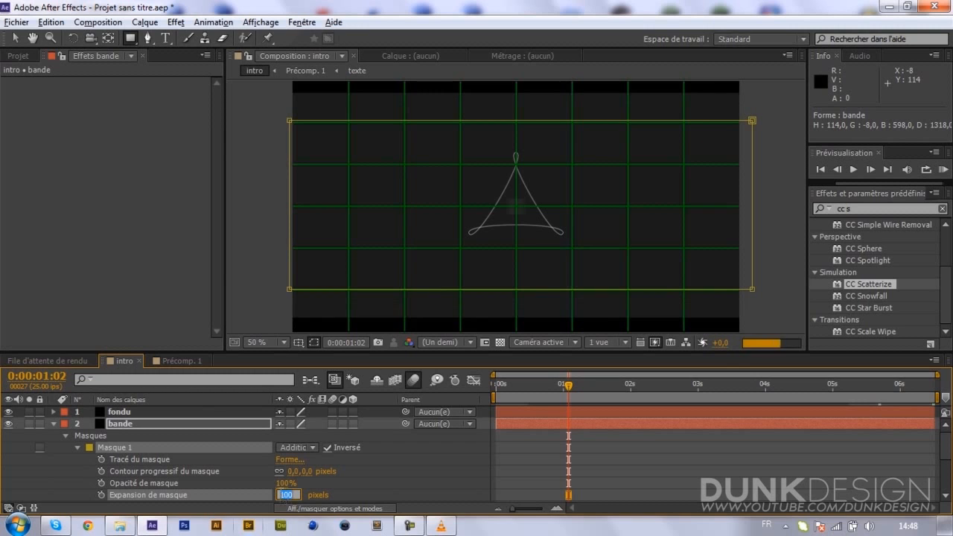
pyautogui.press('Return')
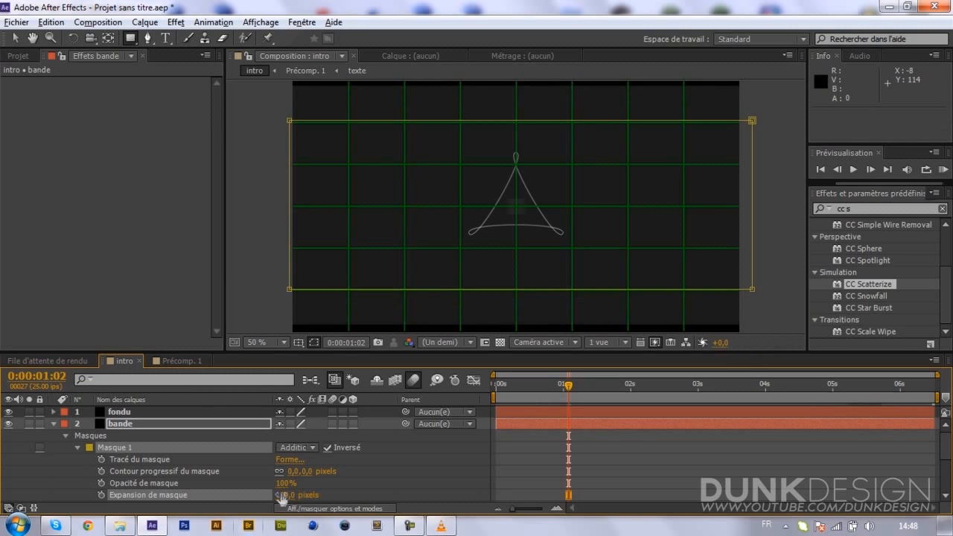
# Step: Hide the proportional grid and collapse the bande layer's properties
pyautogui.click(298, 343)
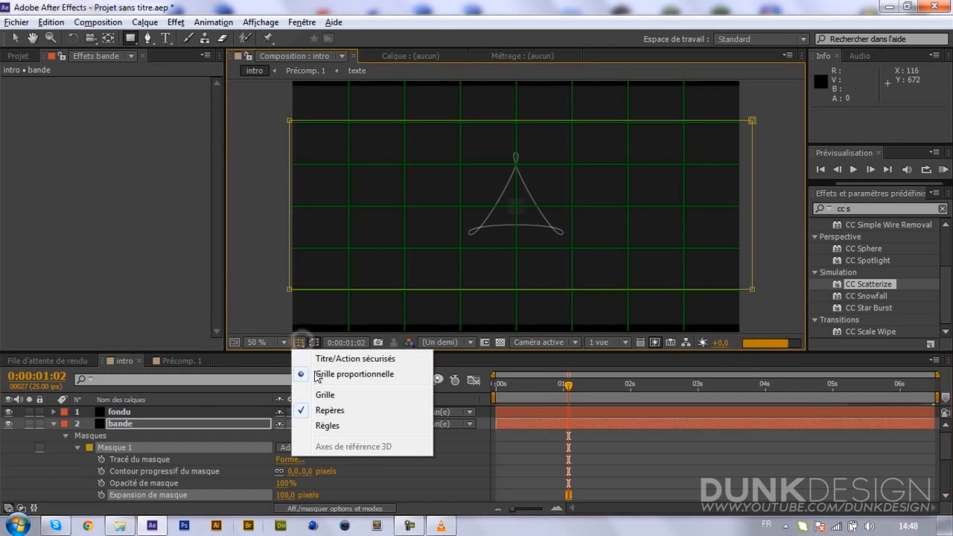
pyautogui.click(317, 375)
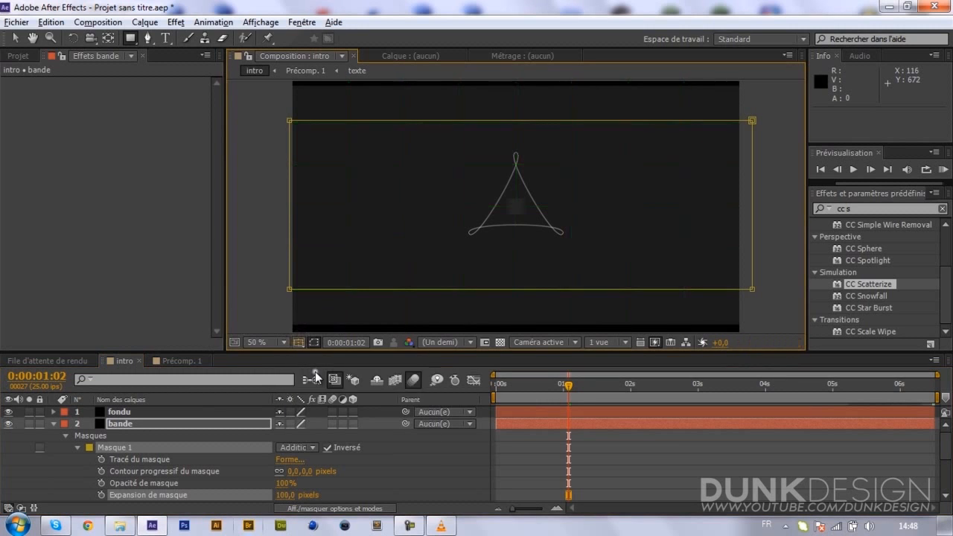
pyautogui.click(52, 424)
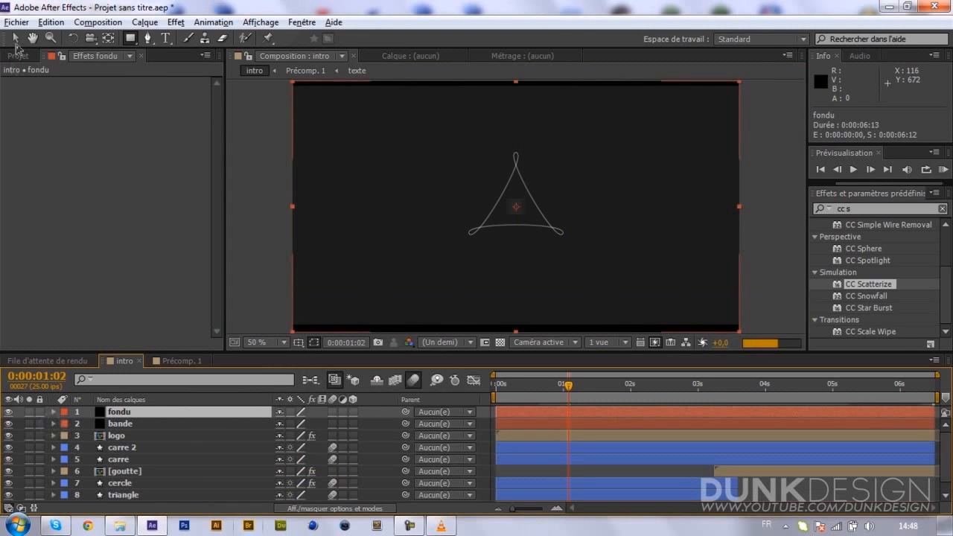
# Step: Switch to VLC media player, play Preview.mp4 to review the reference intro, and return to After Effects
pyautogui.click(446, 525)
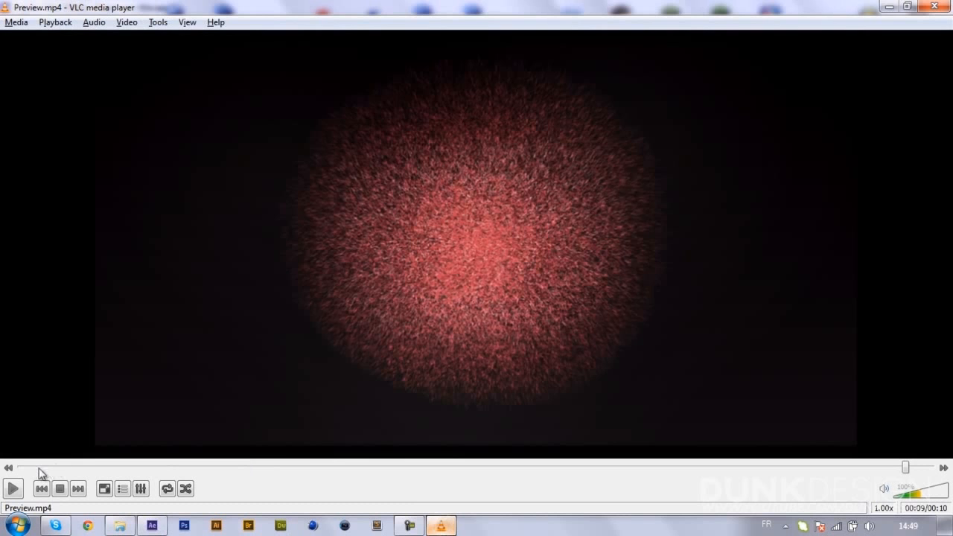
pyautogui.click(12, 488)
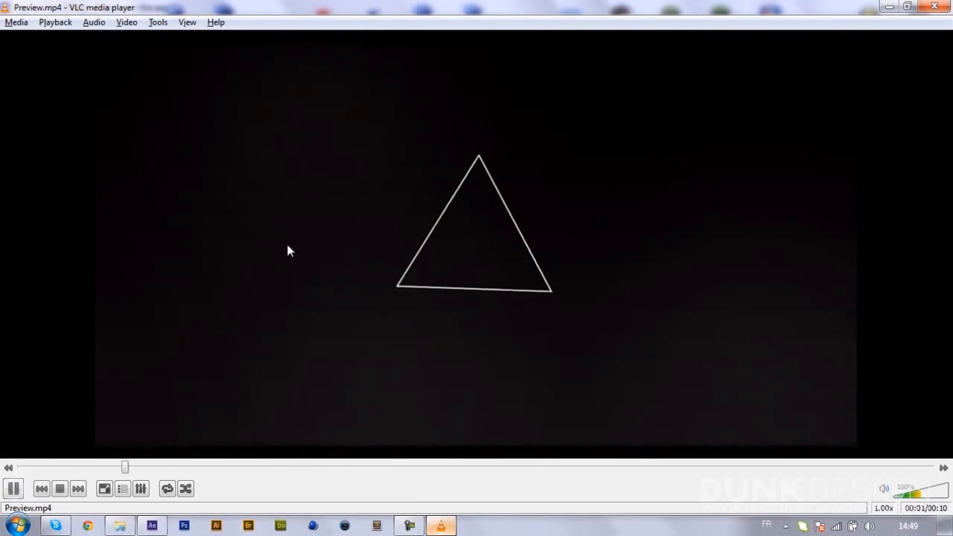
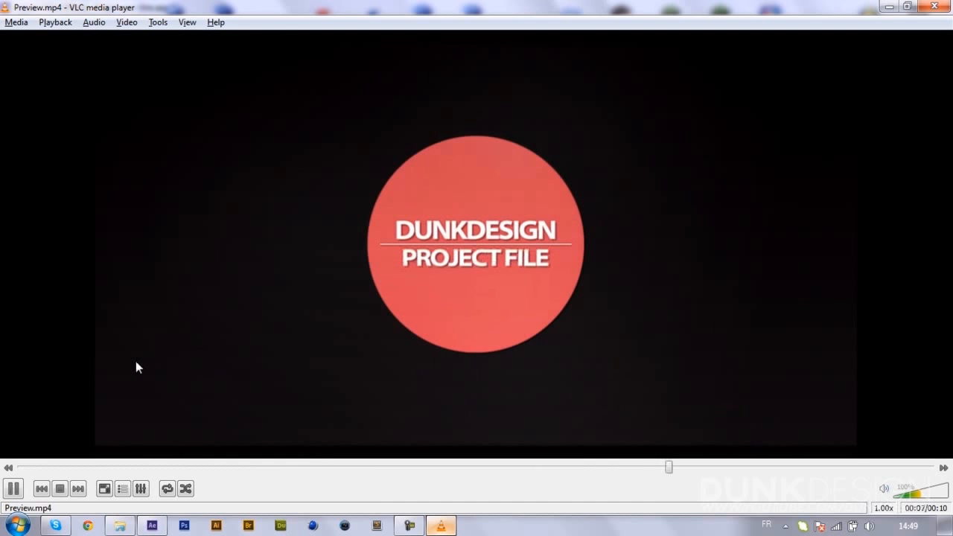
pyautogui.click(151, 527)
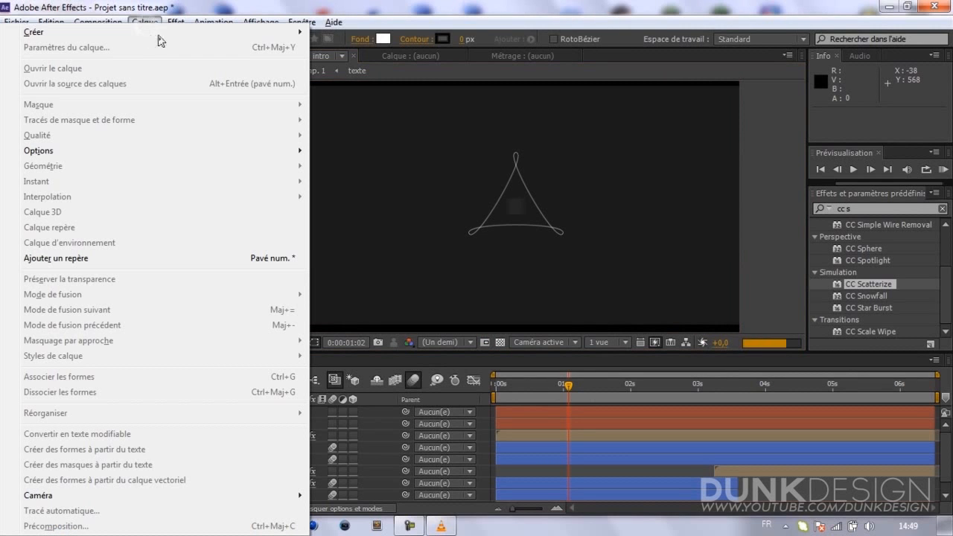
# Step: Create a white (FFFFFF) solid named lumiere and place it directly below the bande layer
pyautogui.moveTo(283, 33)
pyautogui.click(345, 49)
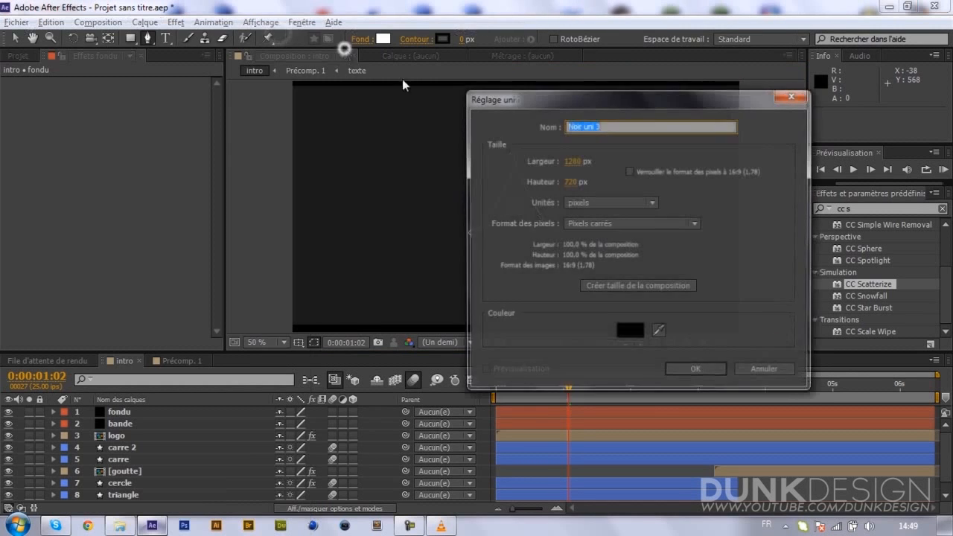
pyautogui.click(623, 326)
pyautogui.moveTo(455, 301)
pyautogui.mouseDown()
pyautogui.moveTo(377, 328)
pyautogui.moveTo(378, 287)
pyautogui.moveTo(284, 282)
pyautogui.mouseUp()
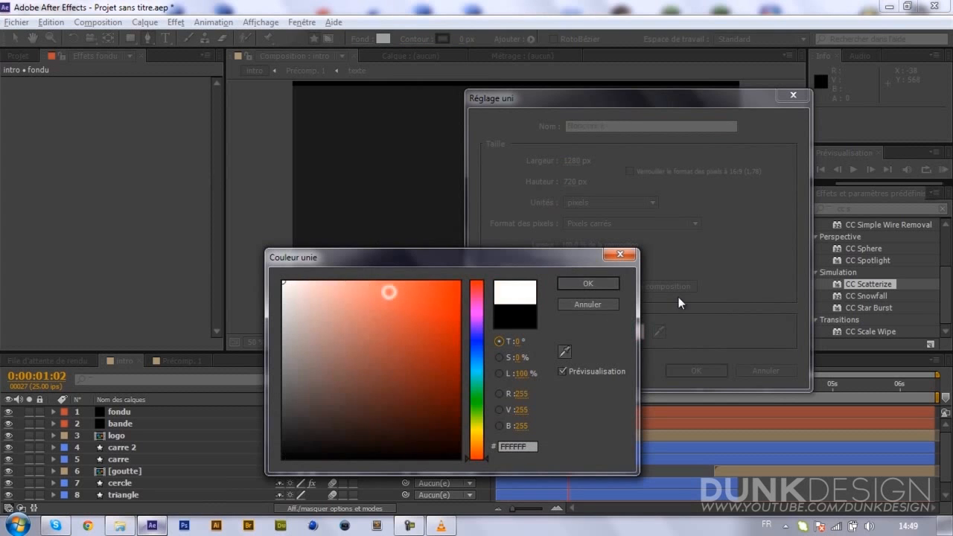
pyautogui.click(602, 283)
pyautogui.doubleClick(660, 126)
pyautogui.write('lumiere')
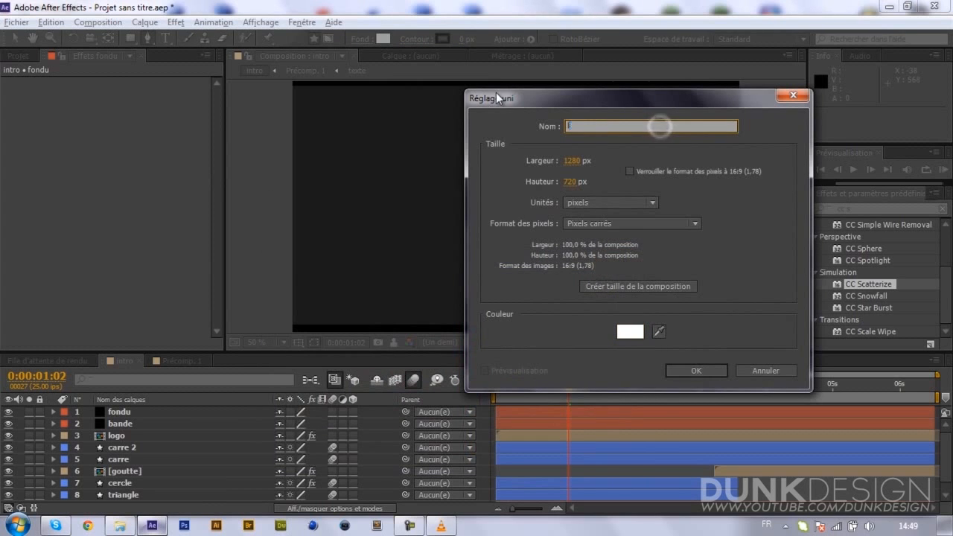
pyautogui.press('Return')
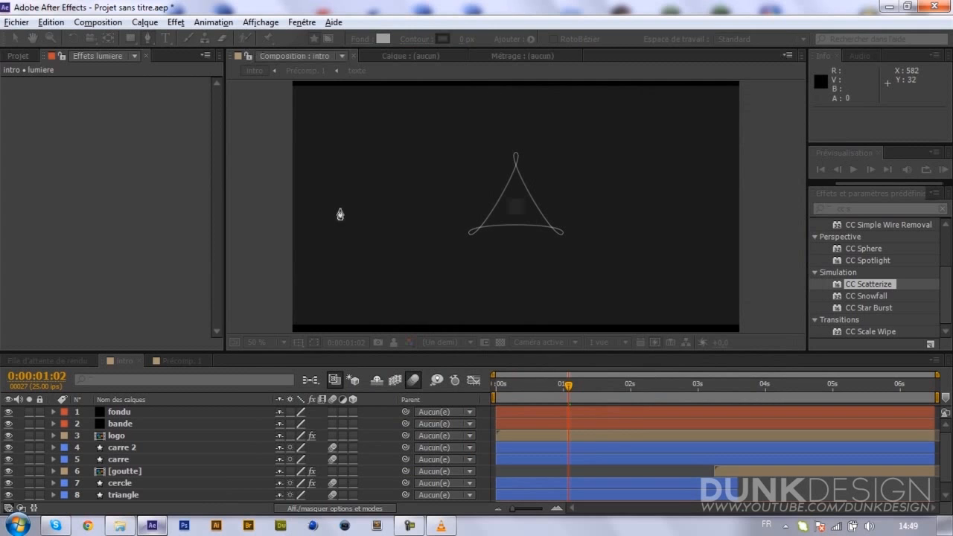
pyautogui.moveTo(205, 412); pyautogui.dragTo(199, 446)
# Step: Draw three elliptical masks on lumiere: one at the frame's upper left, a larger one at the right, and a small one at the bottom centre
pyautogui.click(128, 38)
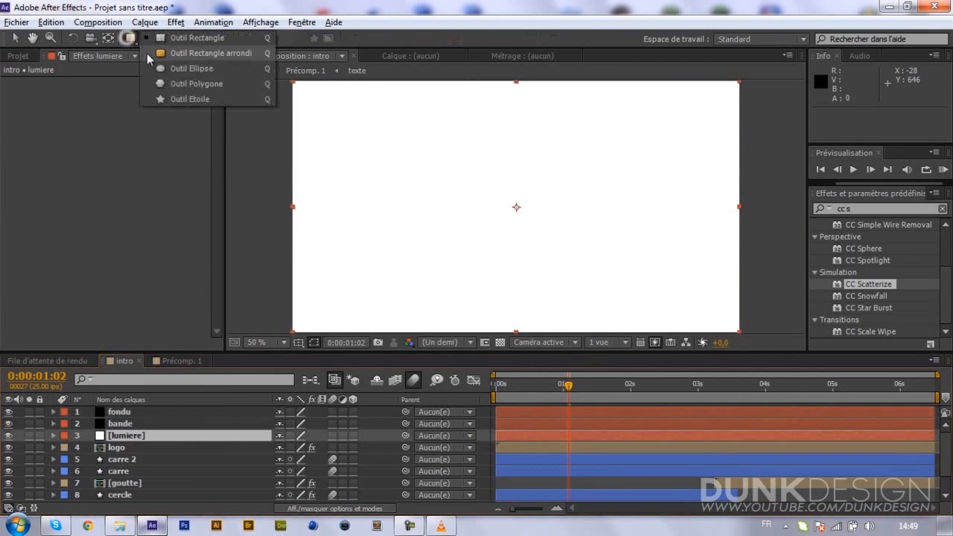
pyautogui.click(158, 70)
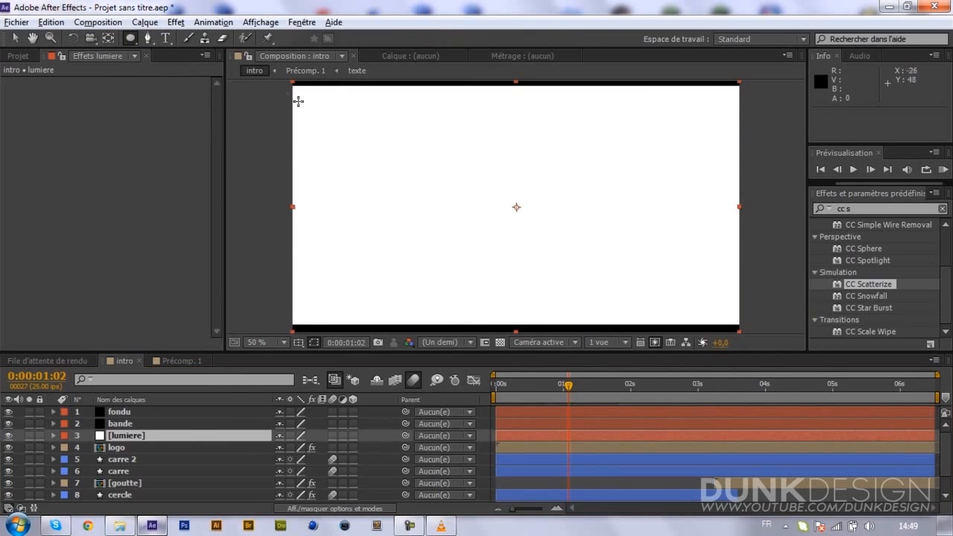
pyautogui.moveTo(280, 100)
pyautogui.mouseDown()
pyautogui.moveTo(427, 183)
pyautogui.moveTo(457, 222)
pyautogui.mouseUp()
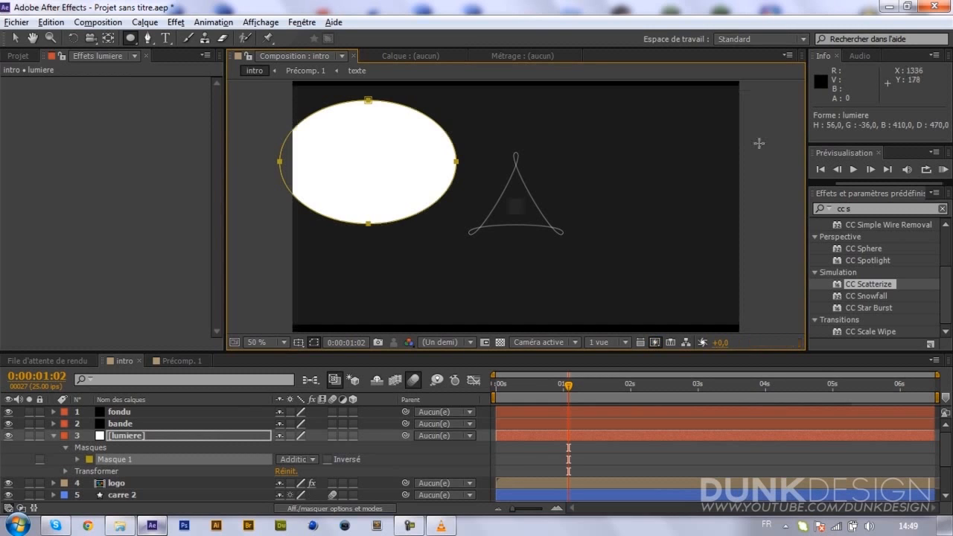
pyautogui.moveTo(736, 109); pyautogui.dragTo(583, 230)
pyautogui.moveTo(519, 269); pyautogui.dragTo(519, 272)
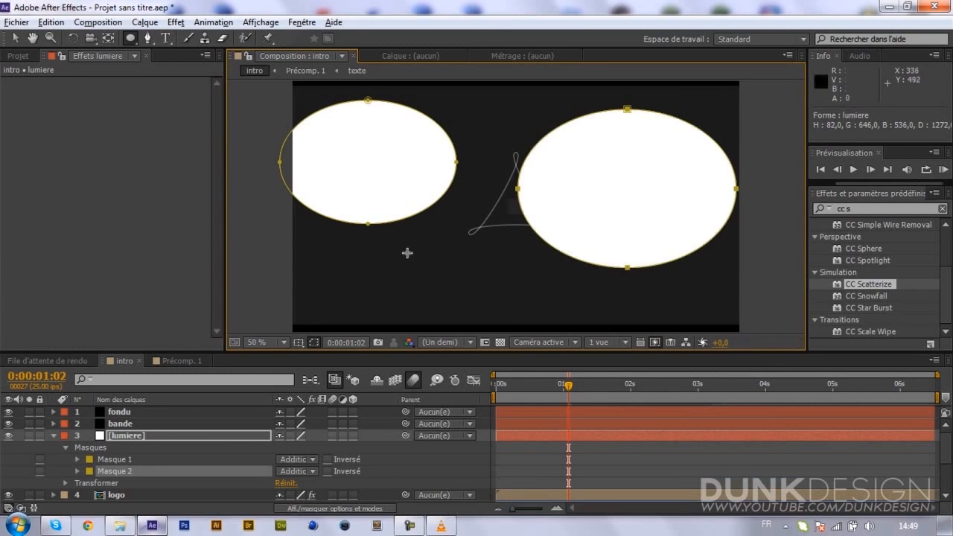
pyautogui.moveTo(407, 253); pyautogui.dragTo(518, 332)
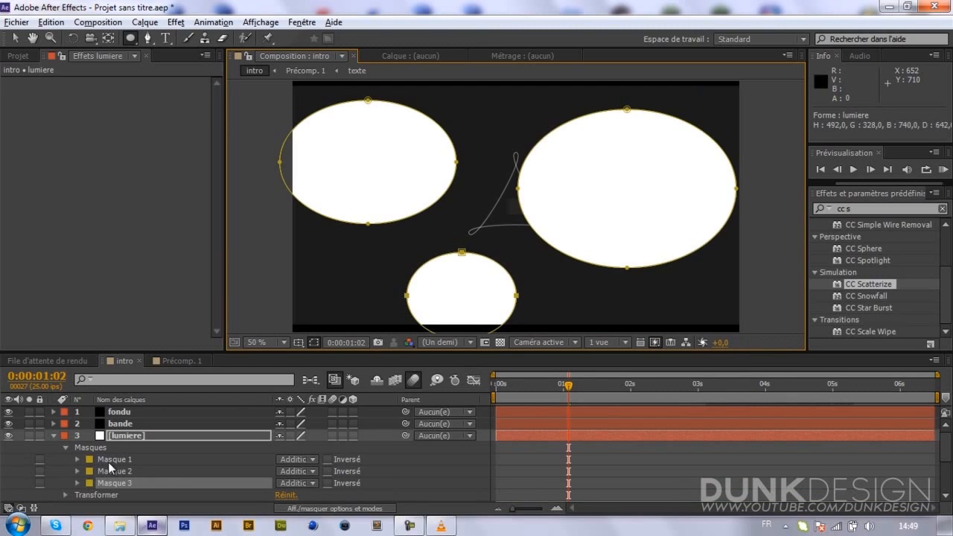
# Step: Set the mask feather (Contour progressif du masque) of all three lumiere masks to 244 pixels
pyautogui.click(110, 462)
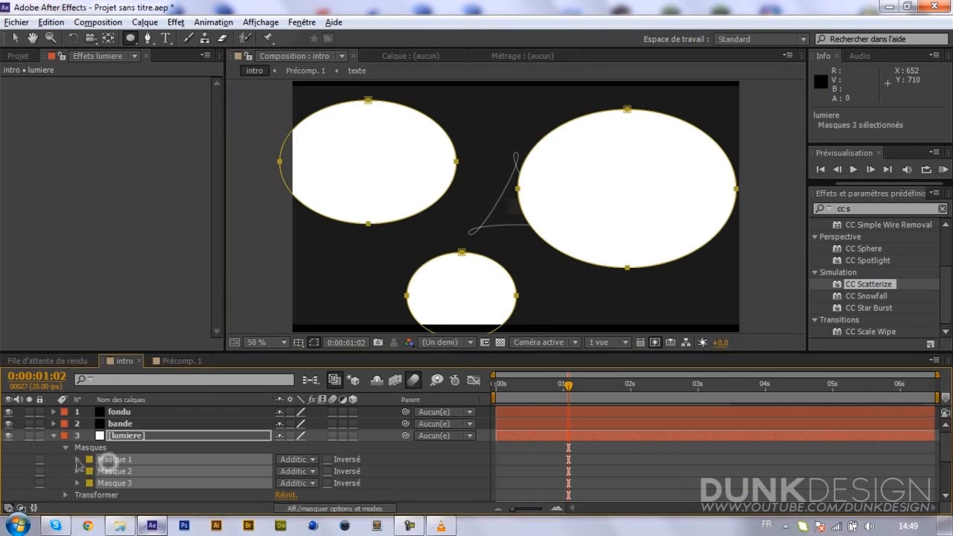
pyautogui.click(77, 460)
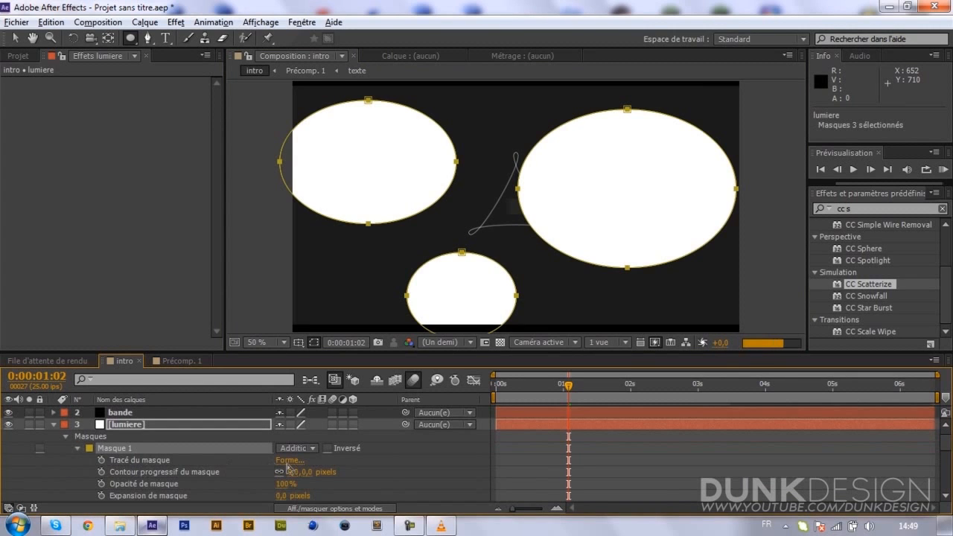
pyautogui.scroll(-1, 297, 470)
pyautogui.moveTo(291, 437); pyautogui.dragTo(451, 426)
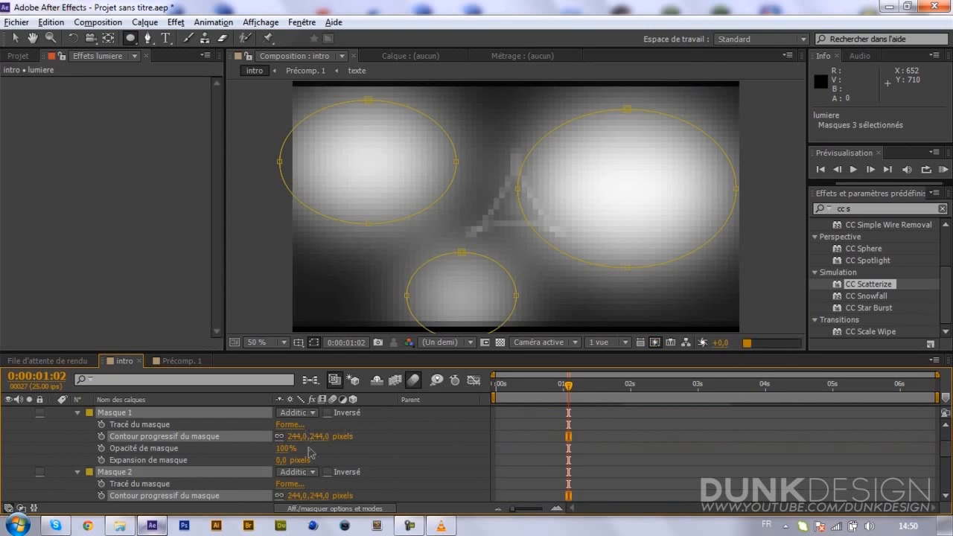
pyautogui.scroll(2, 267, 443)
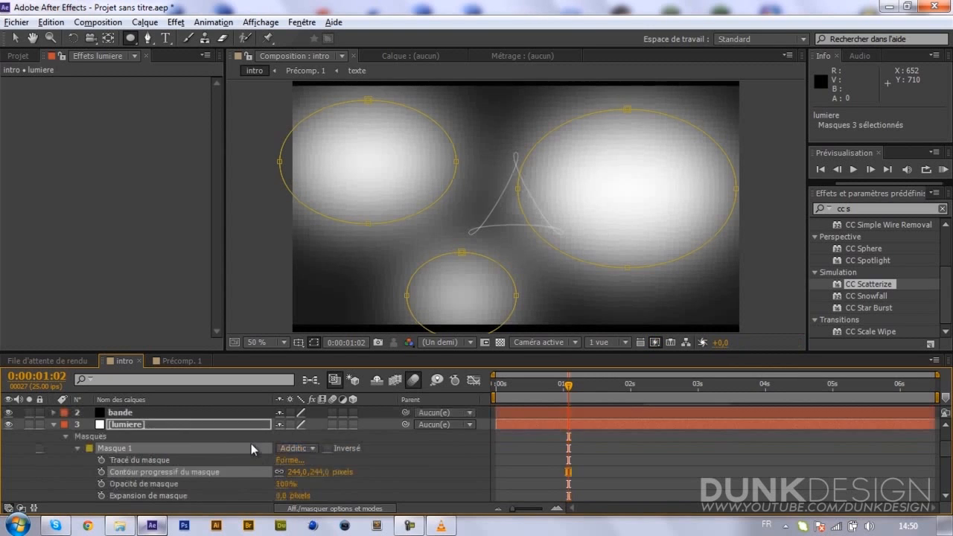
# Step: Show the layer blending modes and set lumiere's mode to Lumière douce
pyautogui.click(250, 436)
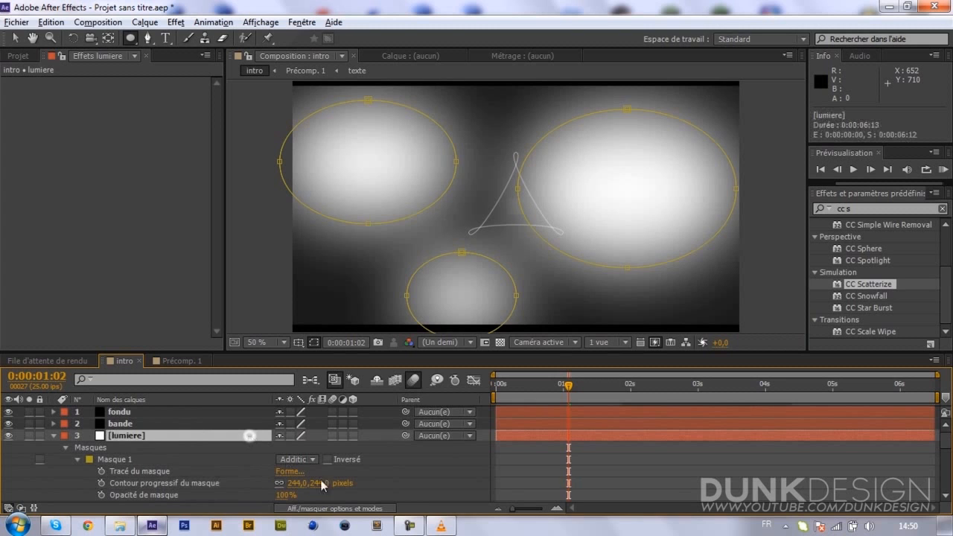
pyautogui.click(330, 509)
pyautogui.click(303, 439)
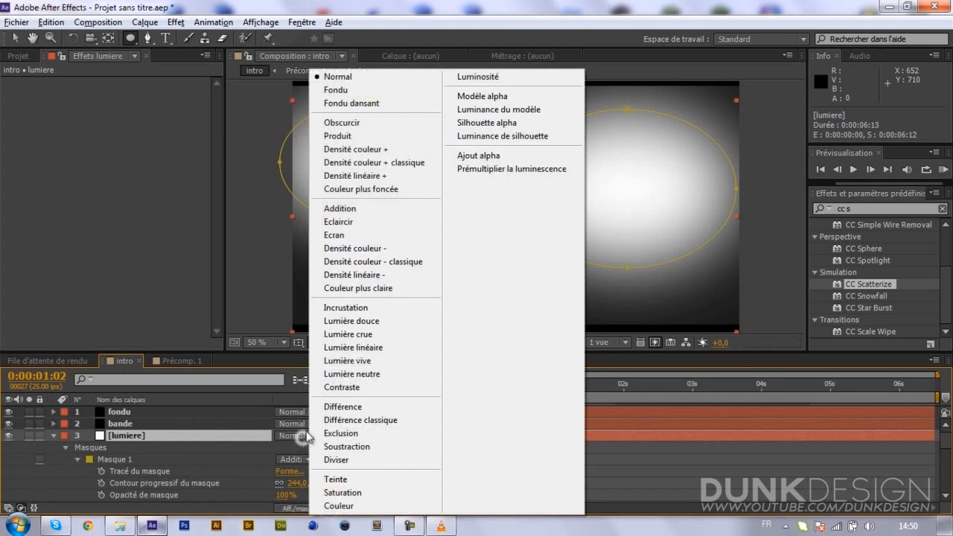
pyautogui.click(390, 323)
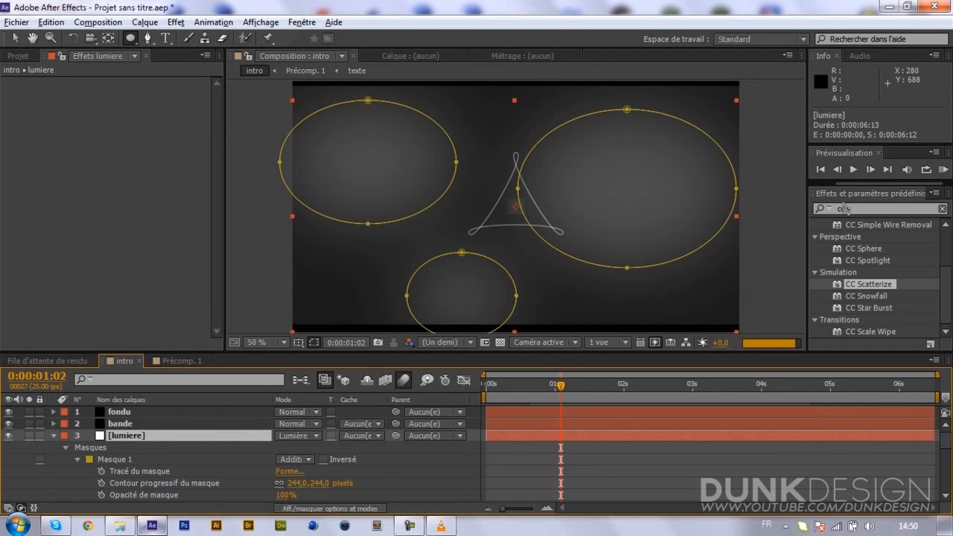
# Step: Apply the Flou gaussien effect to lumiere and set its Intensité to 25
pyautogui.click(865, 206)
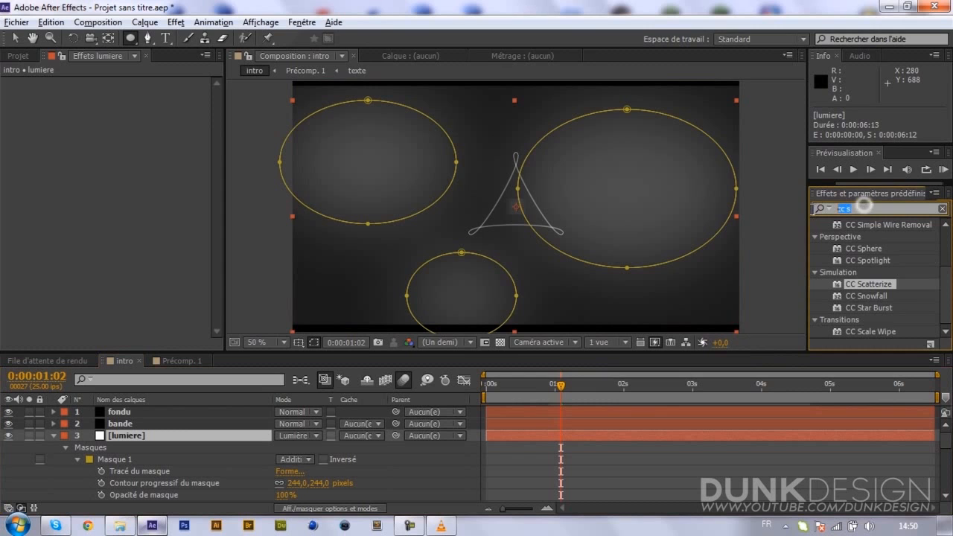
pyautogui.write('flou ga')
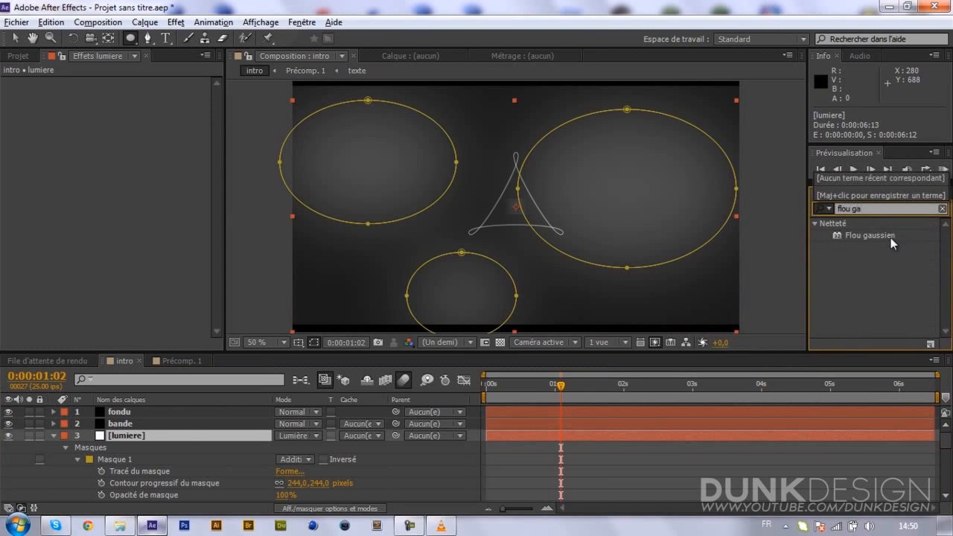
pyautogui.moveTo(891, 238); pyautogui.dragTo(156, 436)
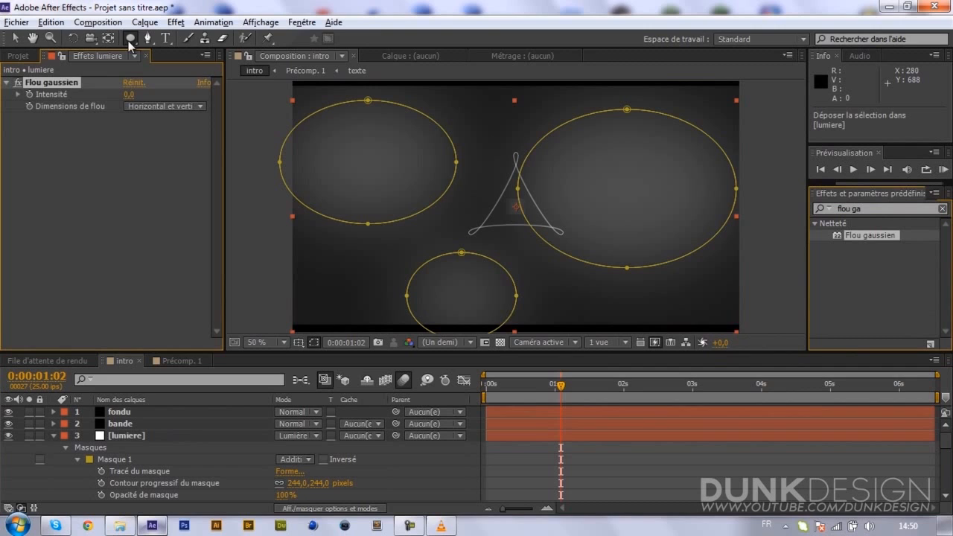
pyautogui.click(125, 94)
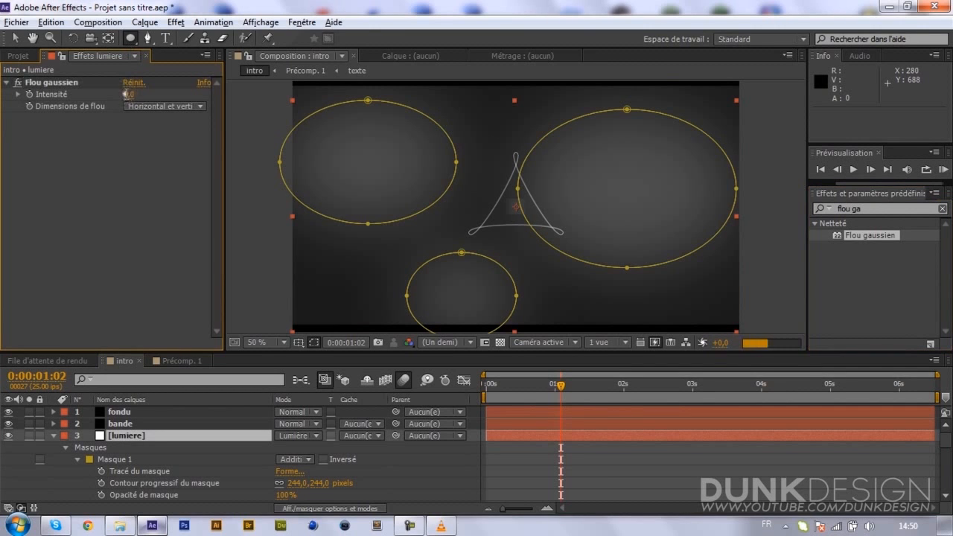
pyautogui.write('40')
pyautogui.press('Return')
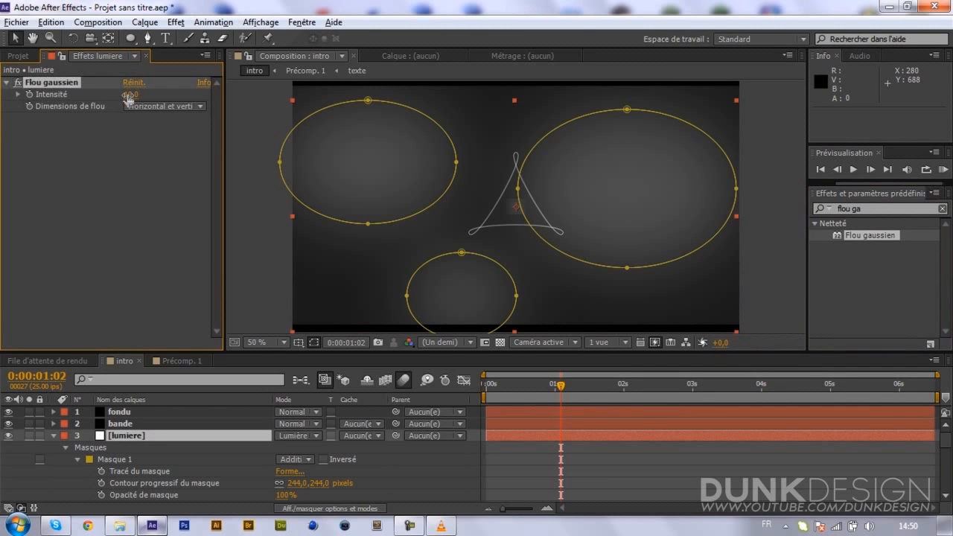
pyautogui.hotkey('ctrl', 'z')
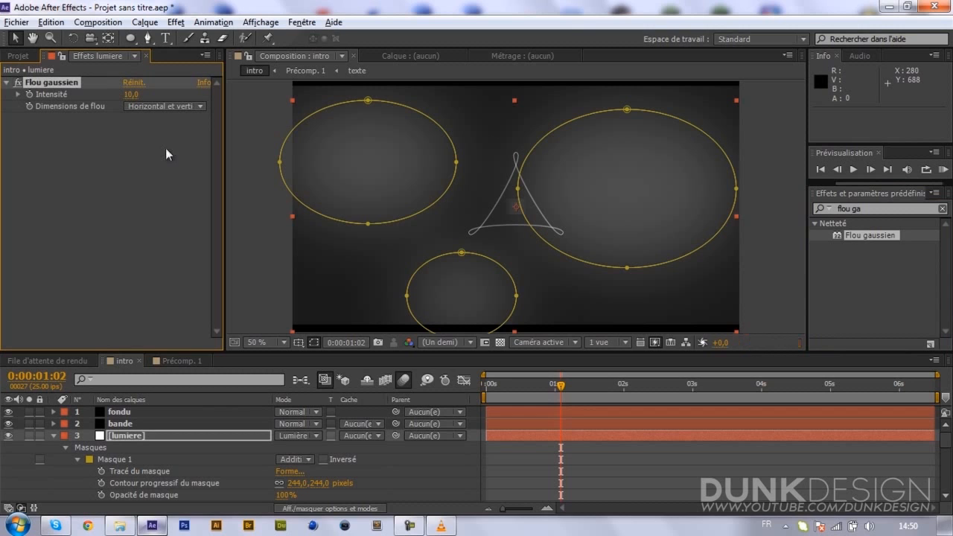
pyautogui.click(130, 95)
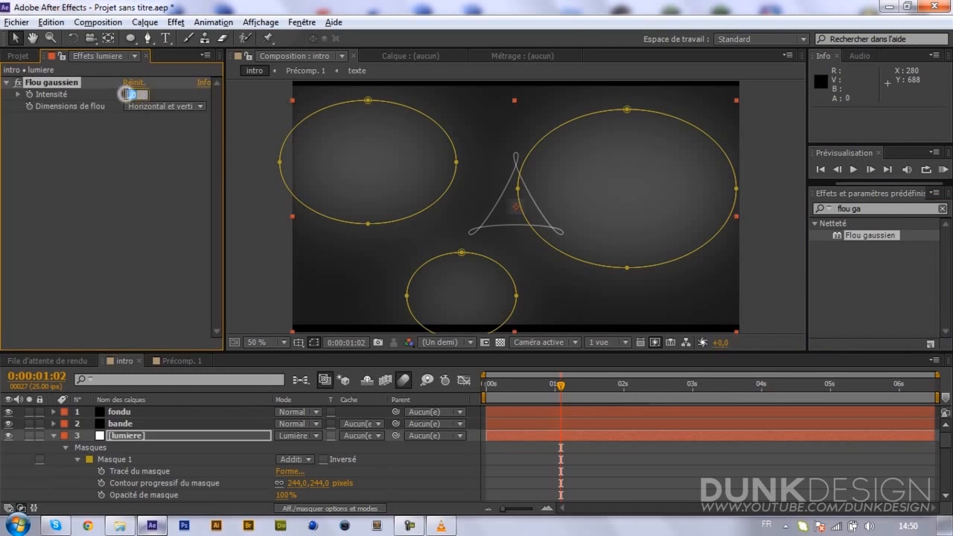
pyautogui.press('Return')
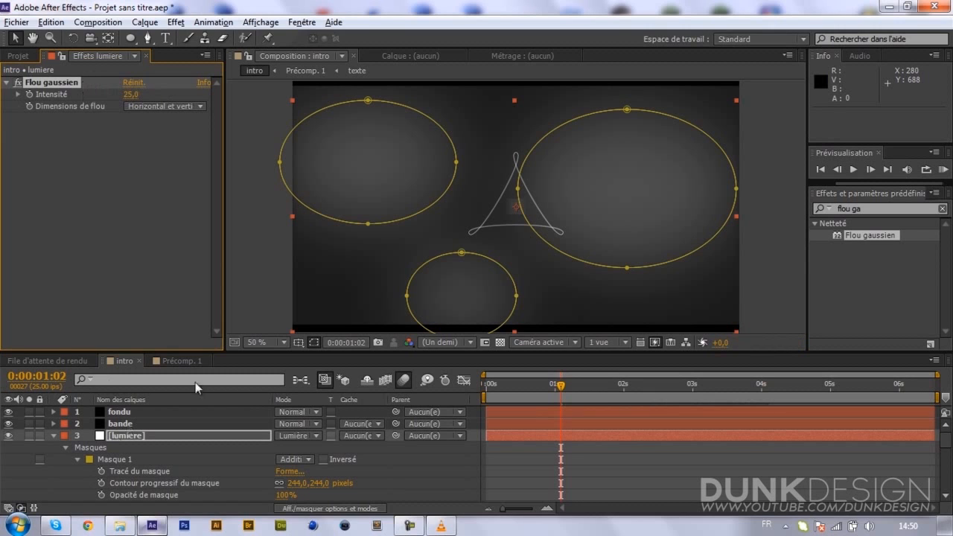
# Step: Hide the mask outlines and set the feather of all three lumiere masks to 300 pixels
pyautogui.click(315, 342)
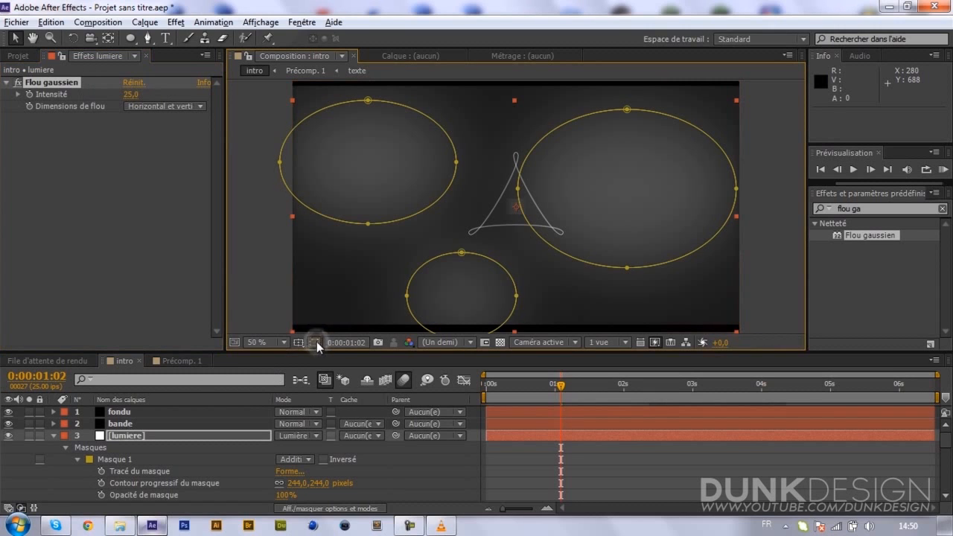
pyautogui.click(131, 458)
pyautogui.scroll(-1, 131, 458)
pyautogui.scroll(-3, 131, 455)
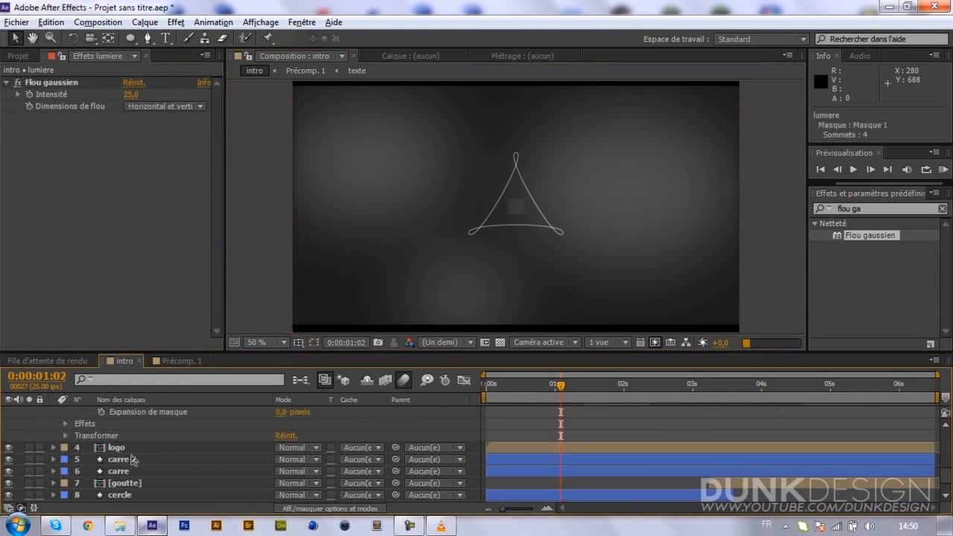
pyautogui.scroll(3, 131, 455)
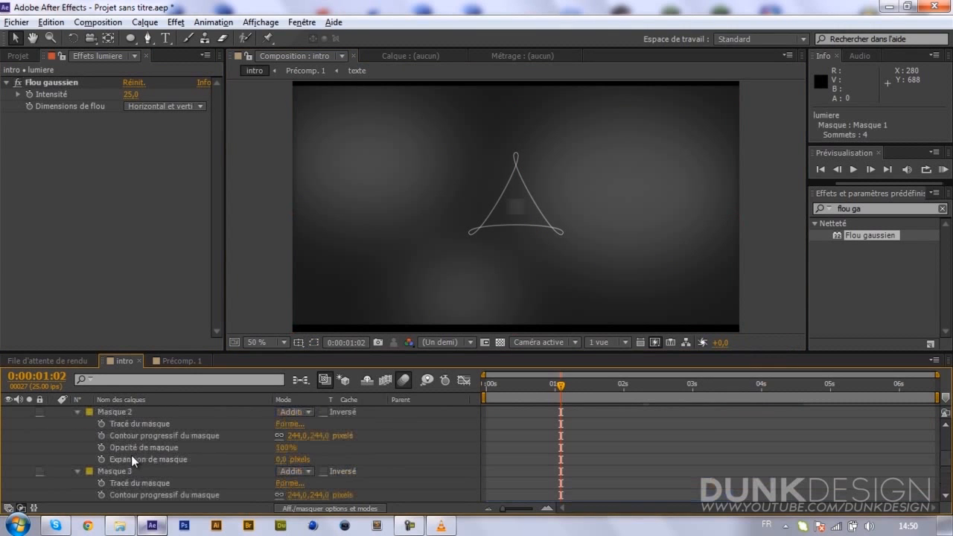
pyautogui.keyDown('shift'); pyautogui.click(132, 469); pyautogui.keyUp('shift')
pyautogui.click(296, 495)
pyautogui.write('300')
pyautogui.press('Return')
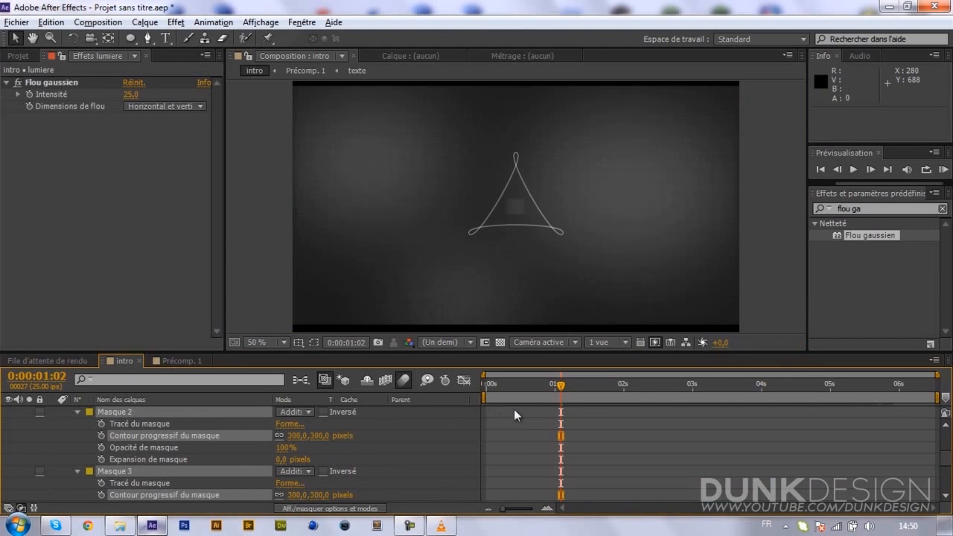
# Step: Keyframe the mask paths (Tracé du masque) of the lumiere masks at 0:00:00:00 and show the mask outlines at 0:00:06:12
pyautogui.moveTo(503, 386); pyautogui.dragTo(473, 397)
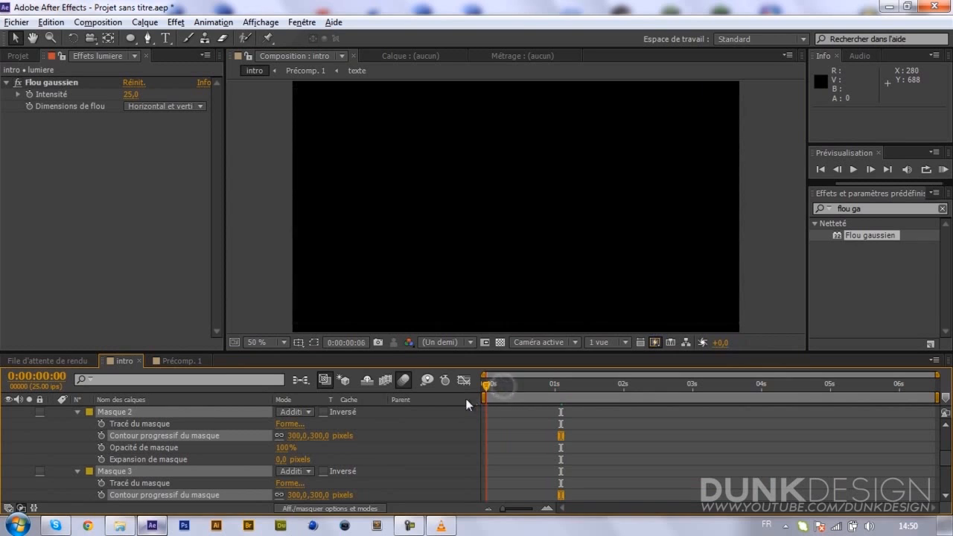
pyautogui.click(100, 424)
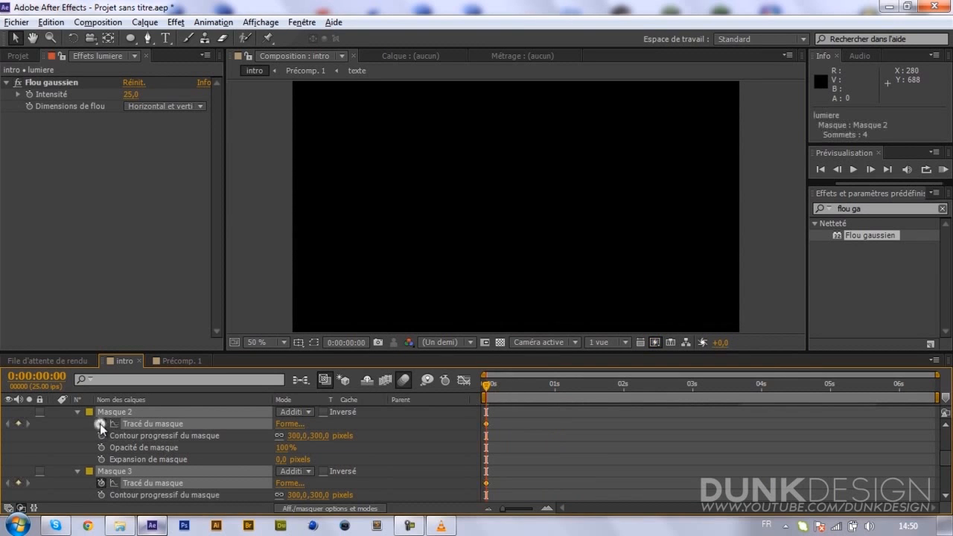
pyautogui.click(935, 384)
pyautogui.click(315, 342)
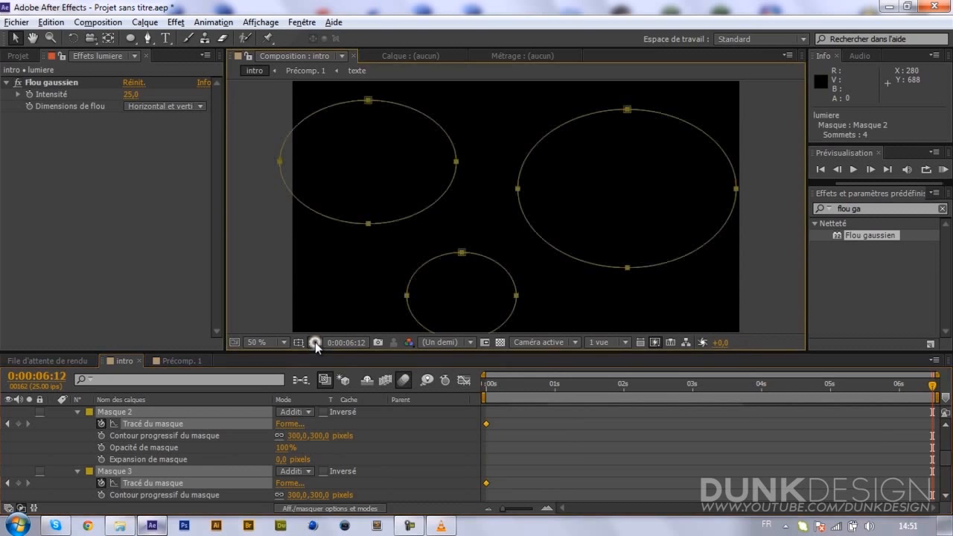
pyautogui.click(231, 427)
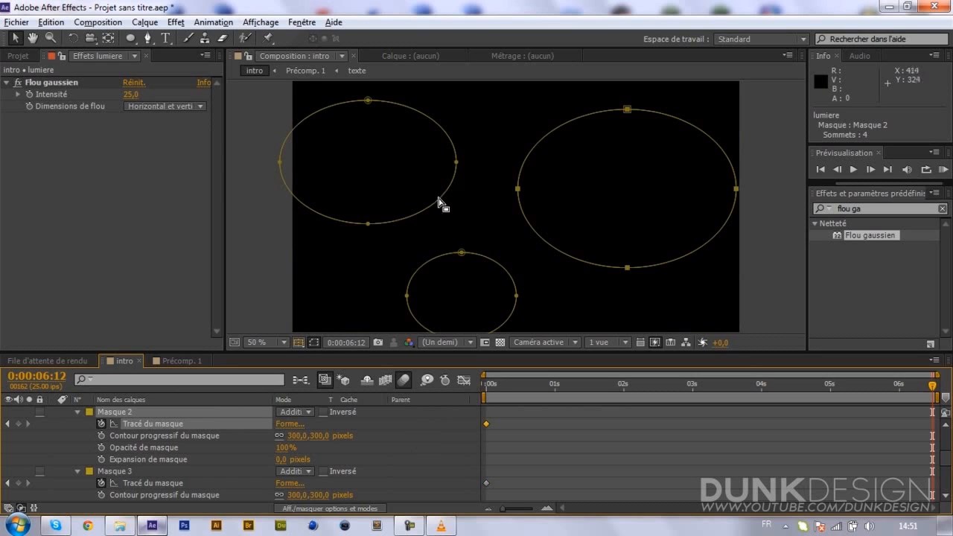
pyautogui.moveTo(441, 200); pyautogui.dragTo(477, 207)
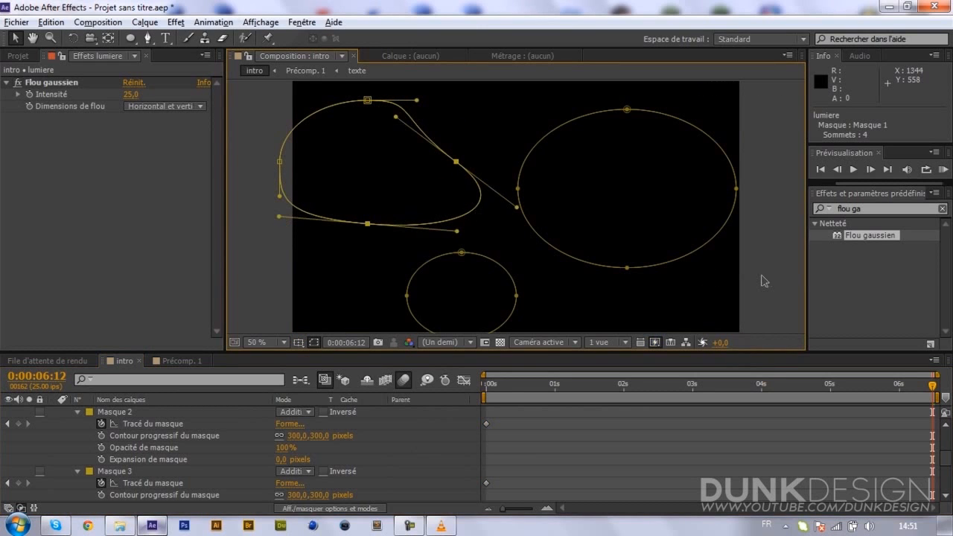
pyautogui.hotkey('ctrl', 'z')
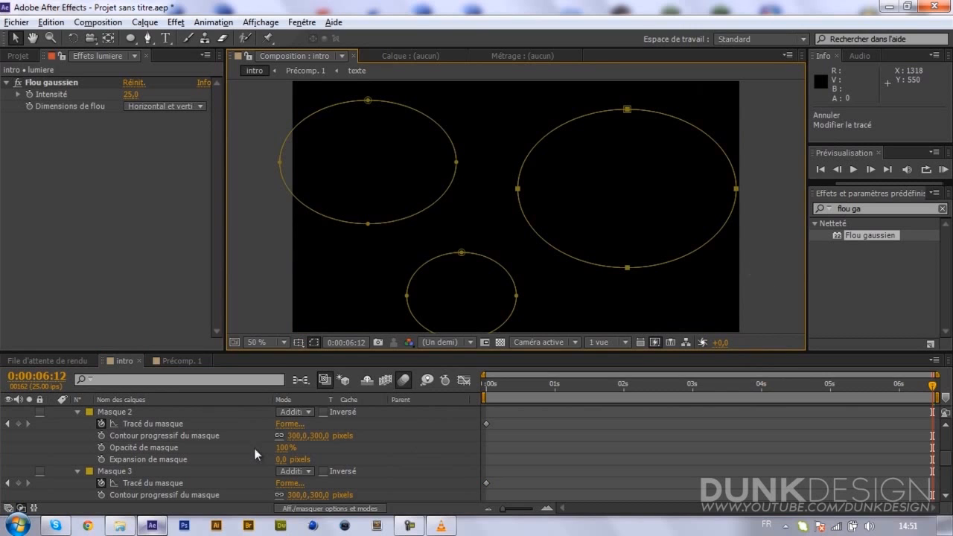
# Step: Change the outline colour of lumiere's Masque 1 to off-white FFFFF3
pyautogui.scroll(3, 248, 449)
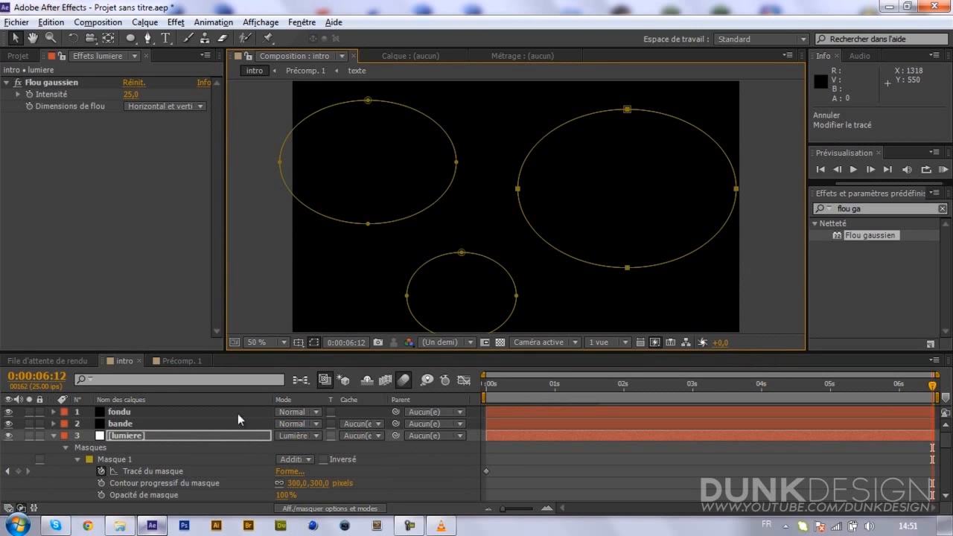
pyautogui.click(237, 413)
pyautogui.click(225, 435)
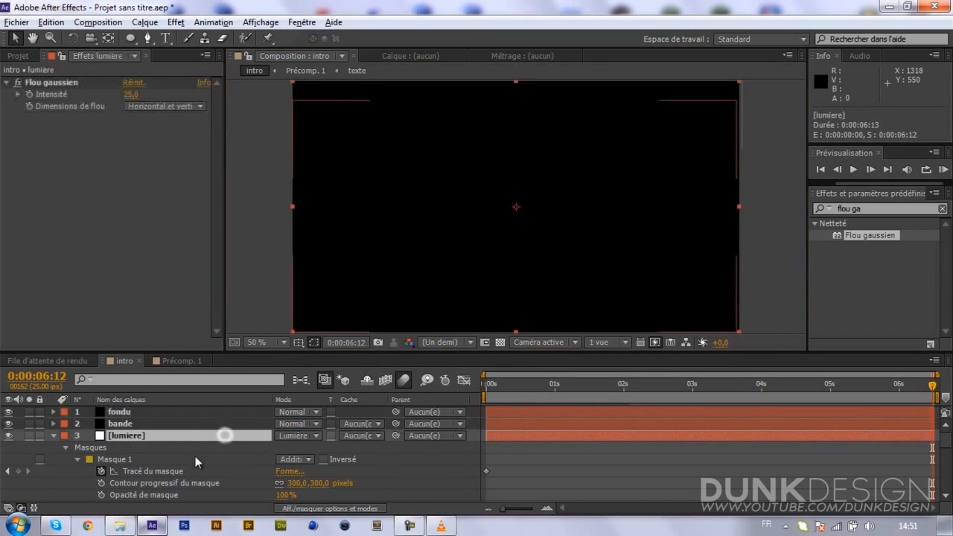
pyautogui.click(195, 460)
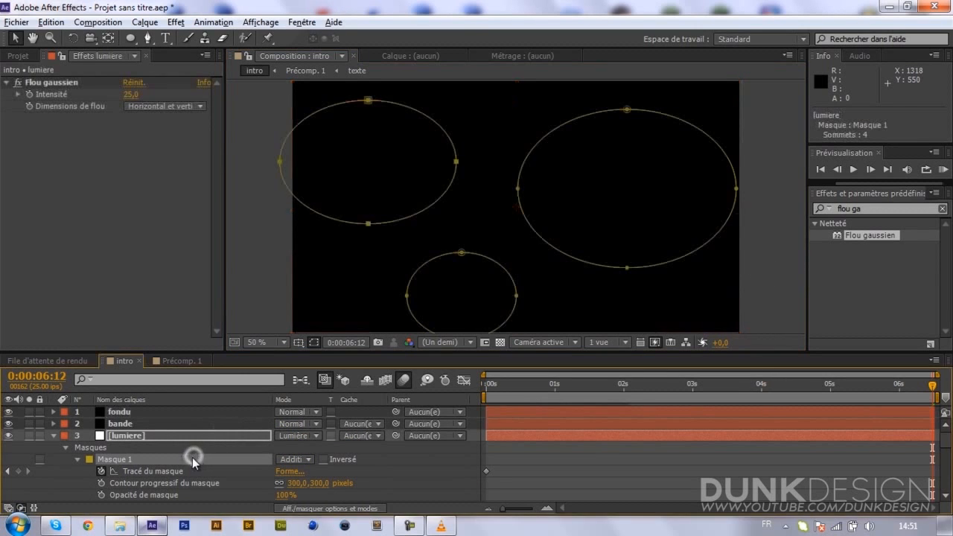
pyautogui.click(89, 460)
pyautogui.moveTo(312, 386); pyautogui.dragTo(291, 281)
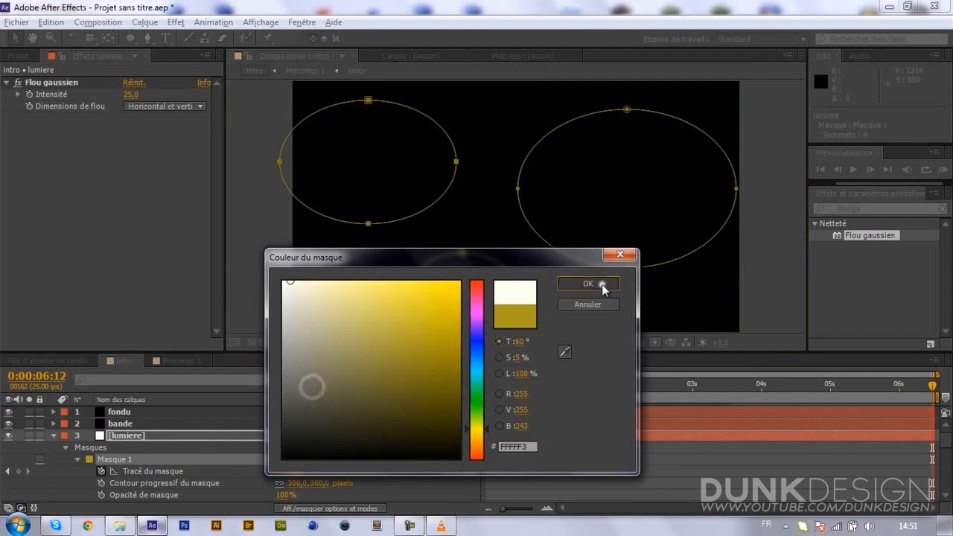
pyautogui.click(602, 285)
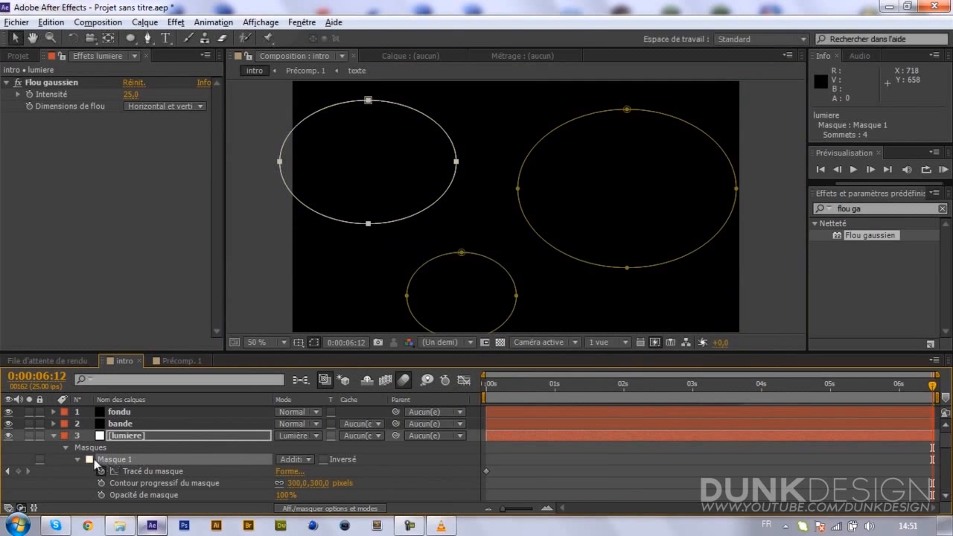
# Step: Move the whole Masque 1 ellipse to the lower-right corner of the frame at 0:00:06:12
pyautogui.click(184, 423)
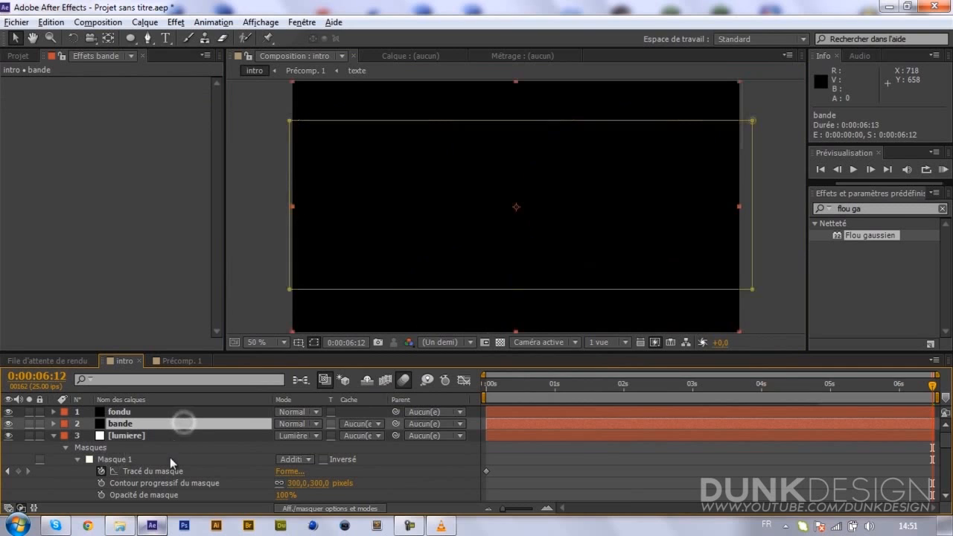
pyautogui.click(170, 459)
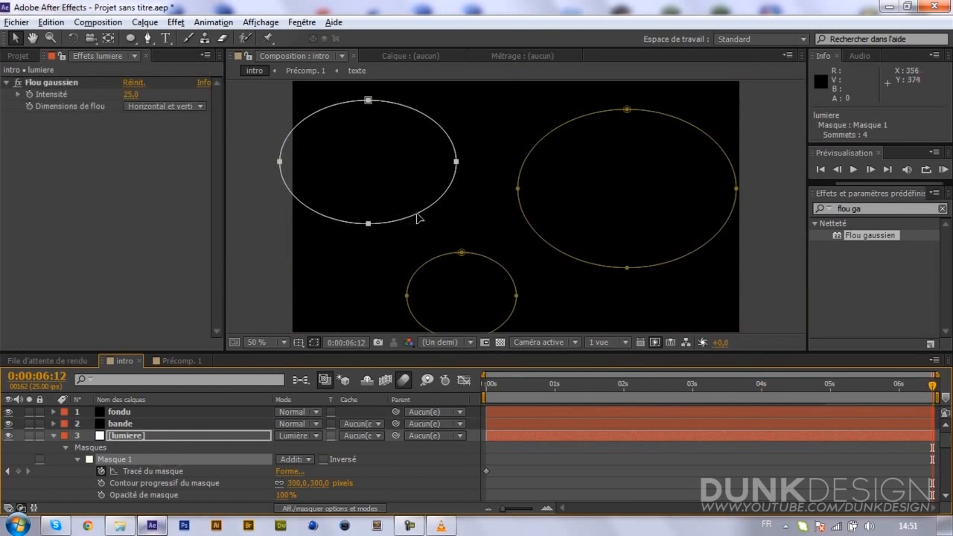
pyautogui.moveTo(417, 216); pyautogui.dragTo(440, 236)
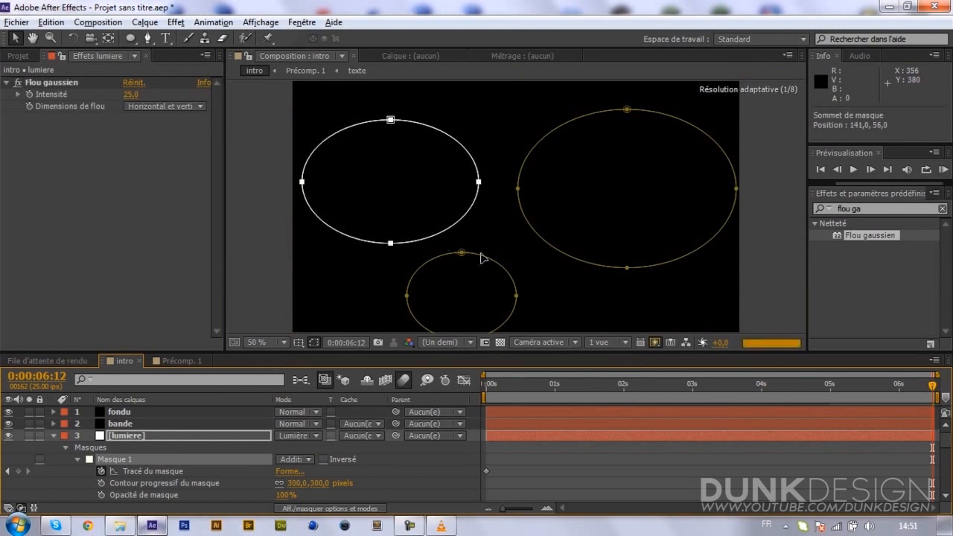
pyautogui.moveTo(645, 311); pyautogui.dragTo(699, 327)
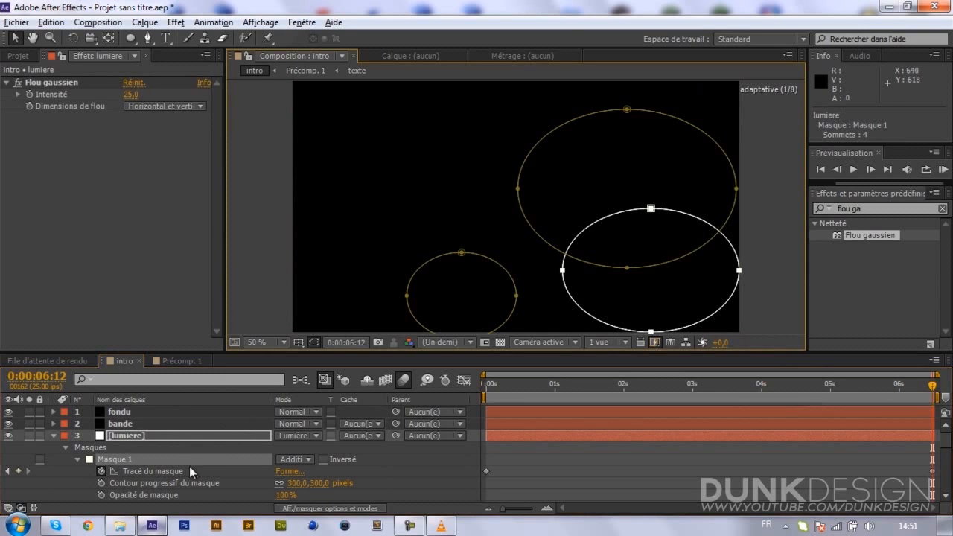
pyautogui.hotkey('ctrl', 'd')
# Step: Move the large Masque 2 ellipse to the upper-left corner of the frame at 0:00:06:12
pyautogui.click(137, 447)
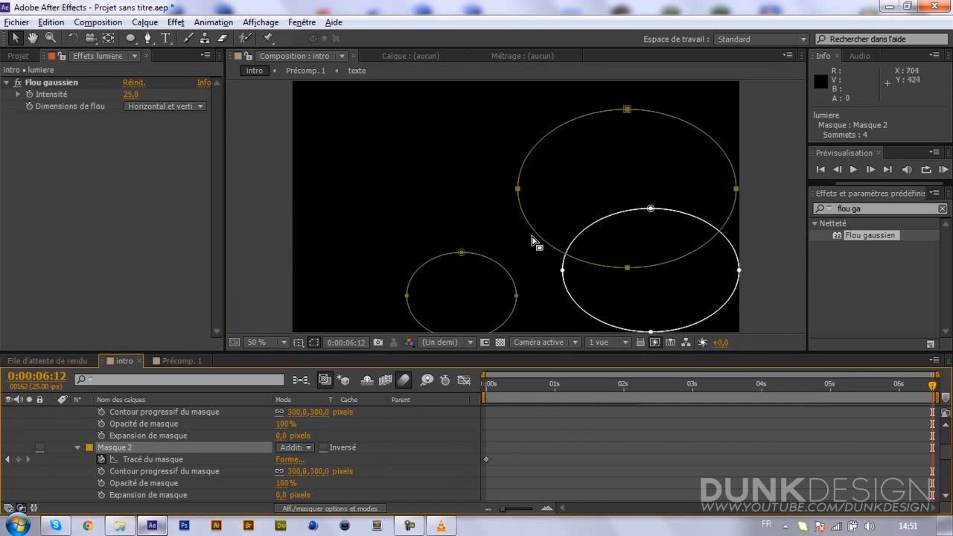
pyautogui.moveTo(540, 236); pyautogui.dragTo(297, 233)
pyautogui.hotkey('ctrl', 'd')
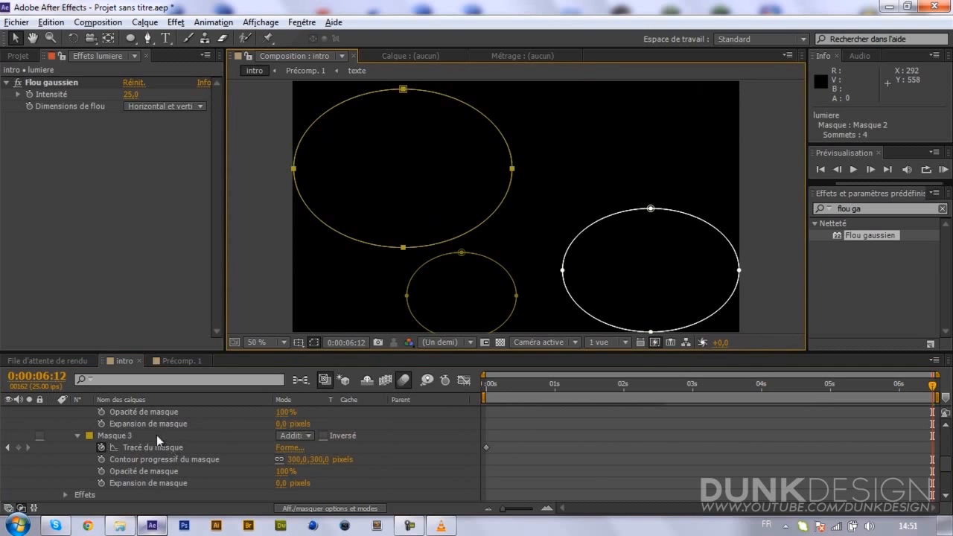
# Step: Move the small Masque 3 ellipse to the upper-right area of the frame at 0:00:06:12 and collapse the lumiere layer
pyautogui.click(157, 435)
pyautogui.moveTo(584, 184); pyautogui.dragTo(673, 128)
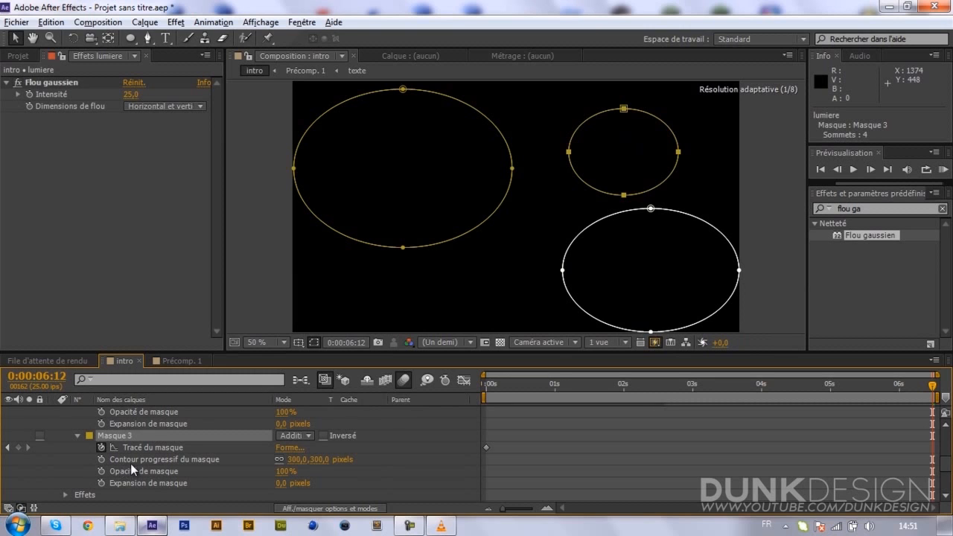
pyautogui.scroll(4, 130, 463)
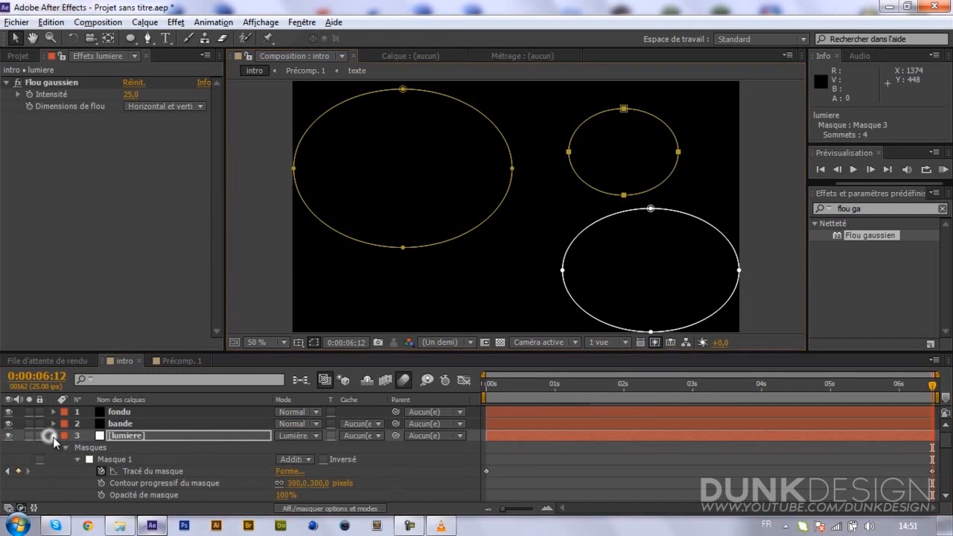
pyautogui.click(50, 437)
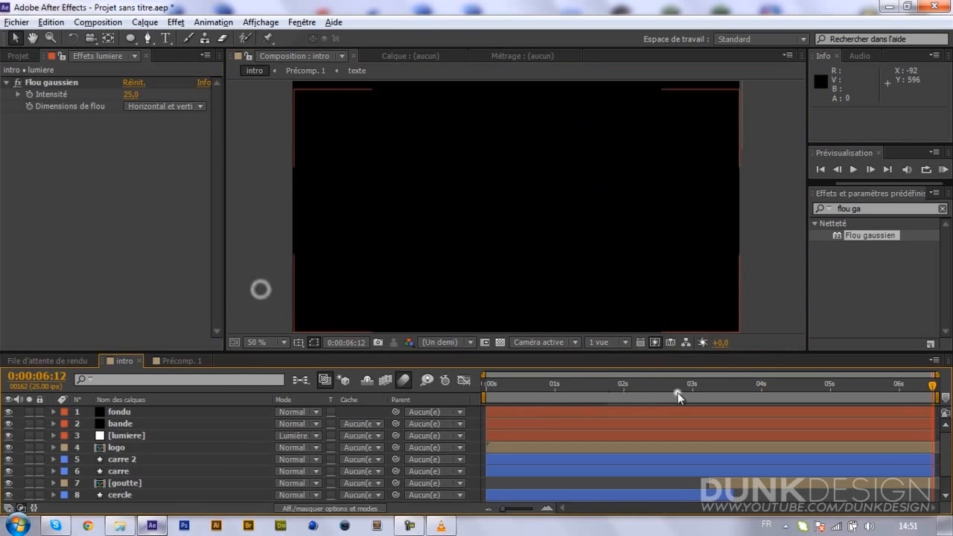
# Step: Move the logo layer below the carre layer in the intro composition and check the frame at 0:00:03:16
pyautogui.click(681, 392)
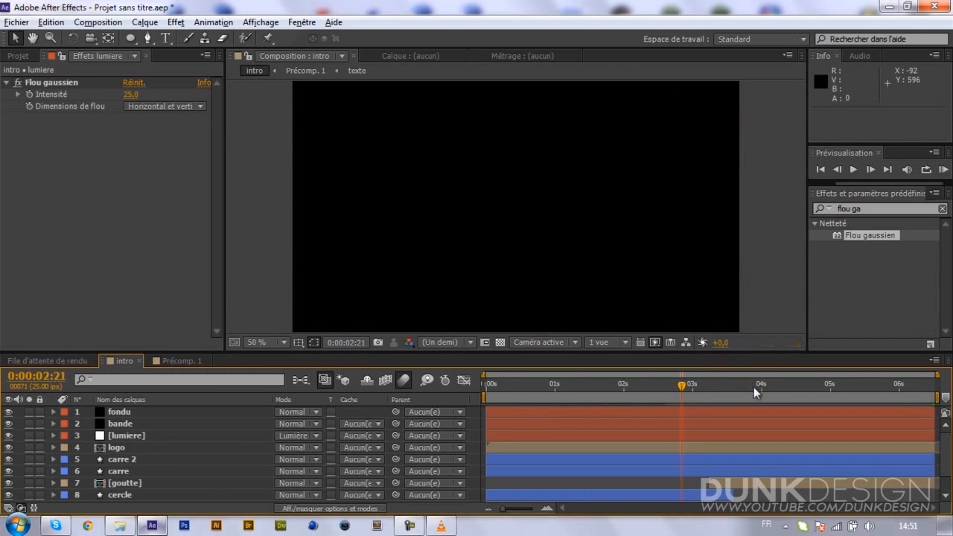
pyautogui.click(754, 387)
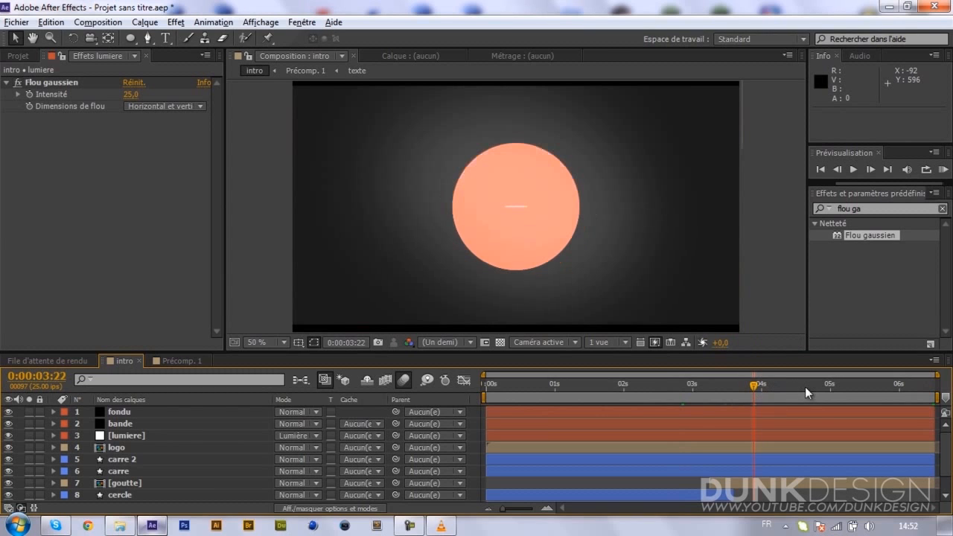
pyautogui.moveTo(147, 446); pyautogui.dragTo(142, 478)
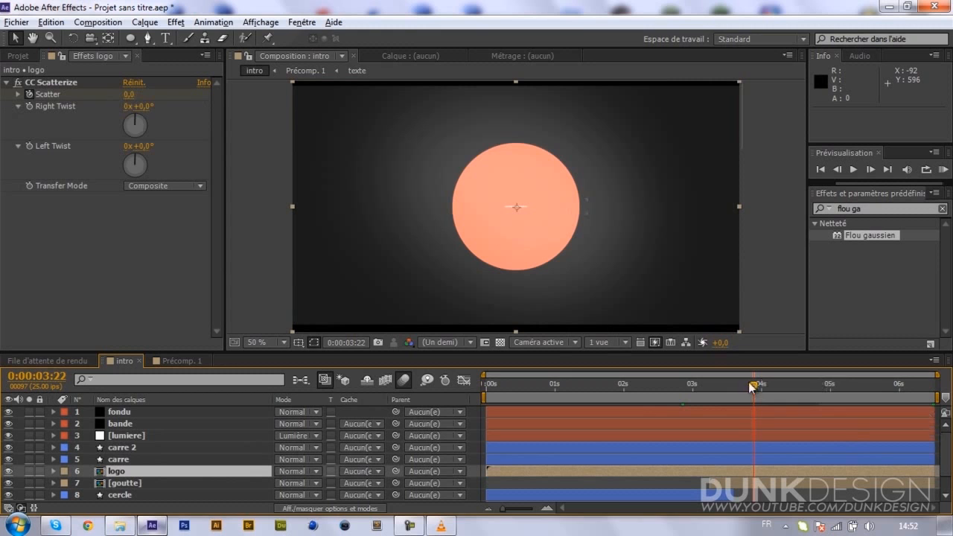
pyautogui.moveTo(745, 388); pyautogui.dragTo(737, 386)
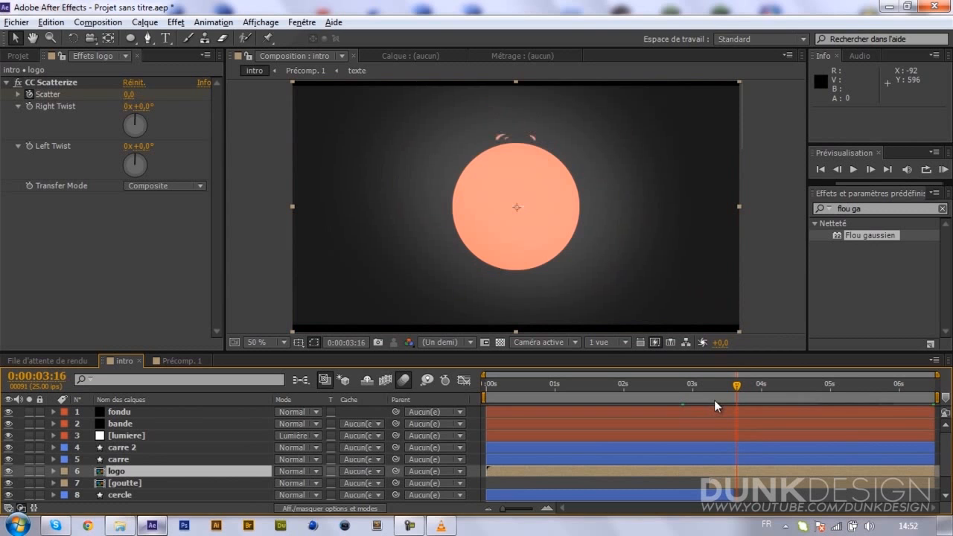
# Step: Set the lumiere layer's opacity (Opacité) to 50% and deselect it to view the result
pyautogui.click(184, 436)
pyautogui.press('t')
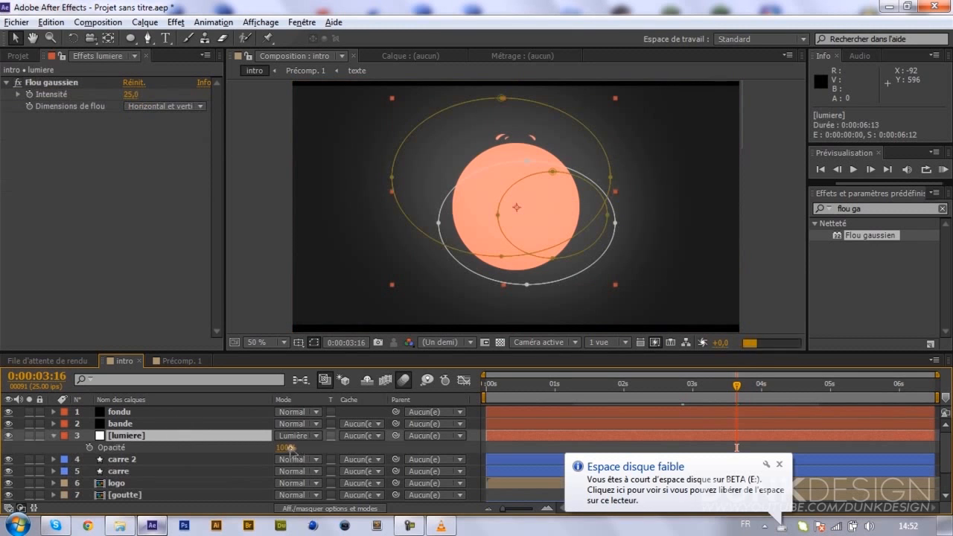
pyautogui.click(289, 447)
pyautogui.click(287, 447)
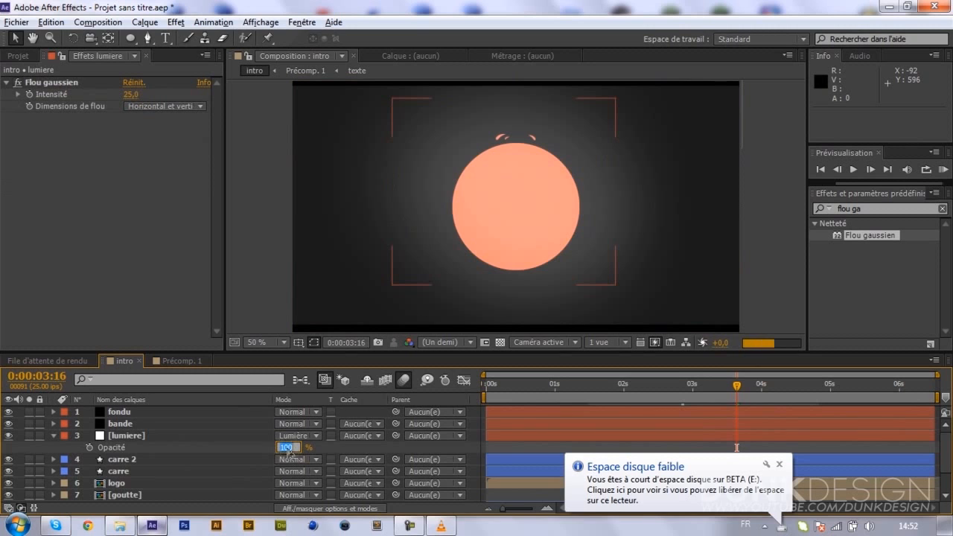
pyautogui.press('Return')
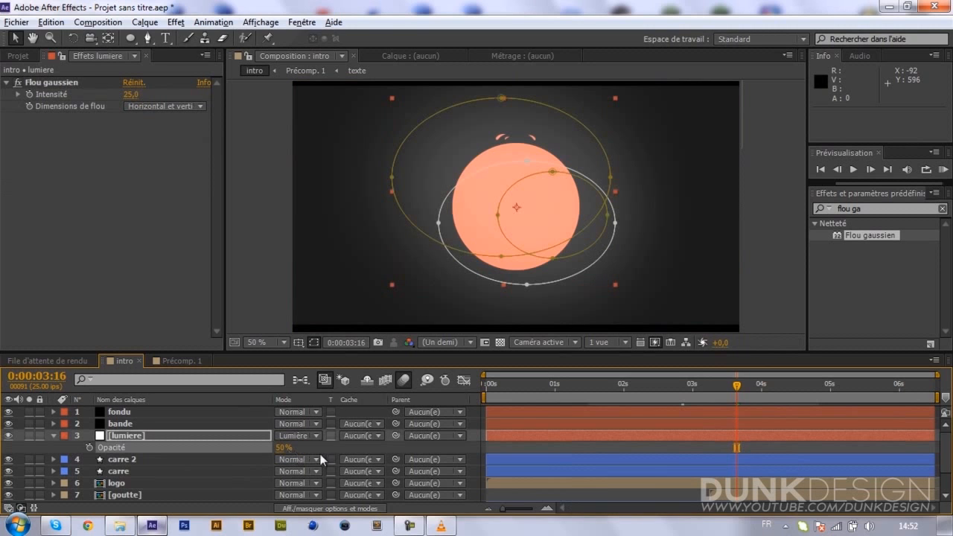
pyautogui.press('t')
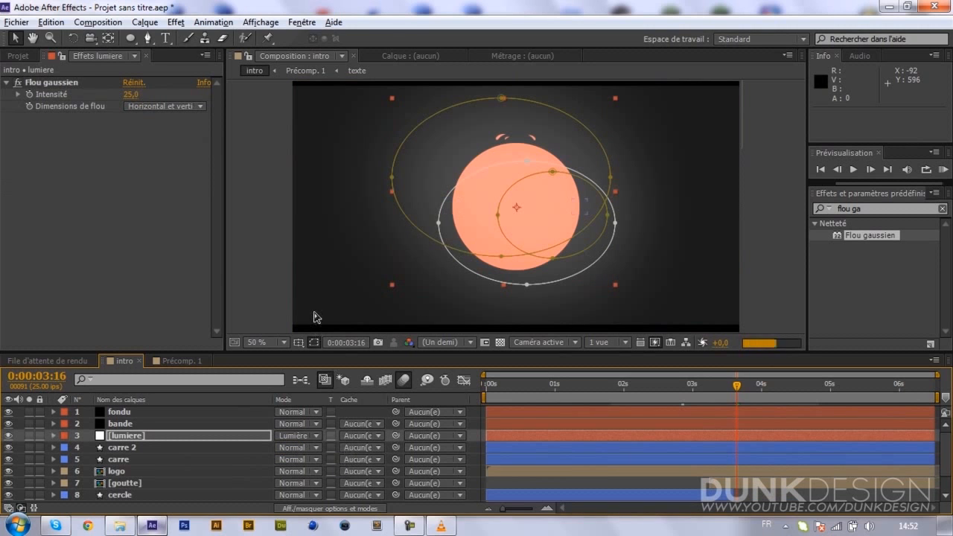
pyautogui.click(258, 297)
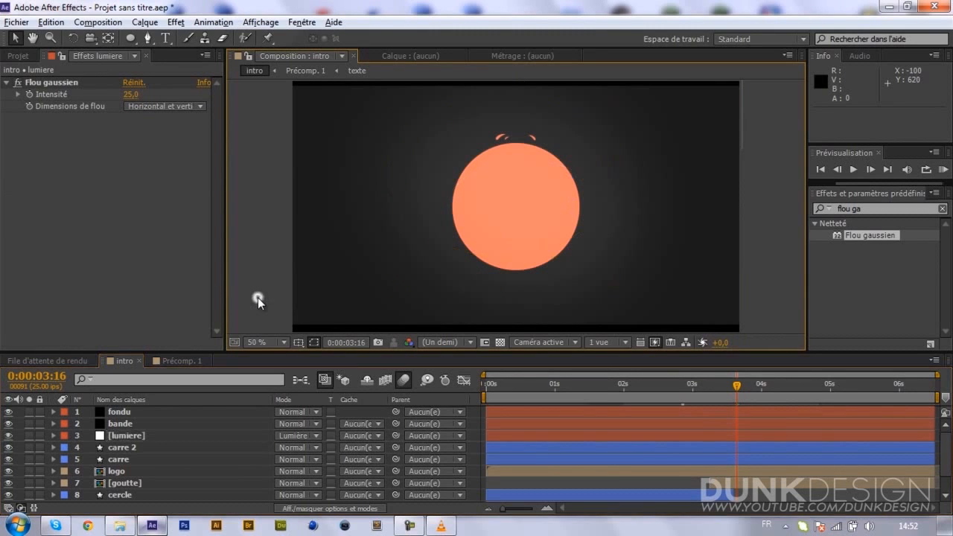
# Step: In Précomp. 1 at 0:00:07:14, add the Ombre portée layer style to the texte layer
pyautogui.click(147, 470)
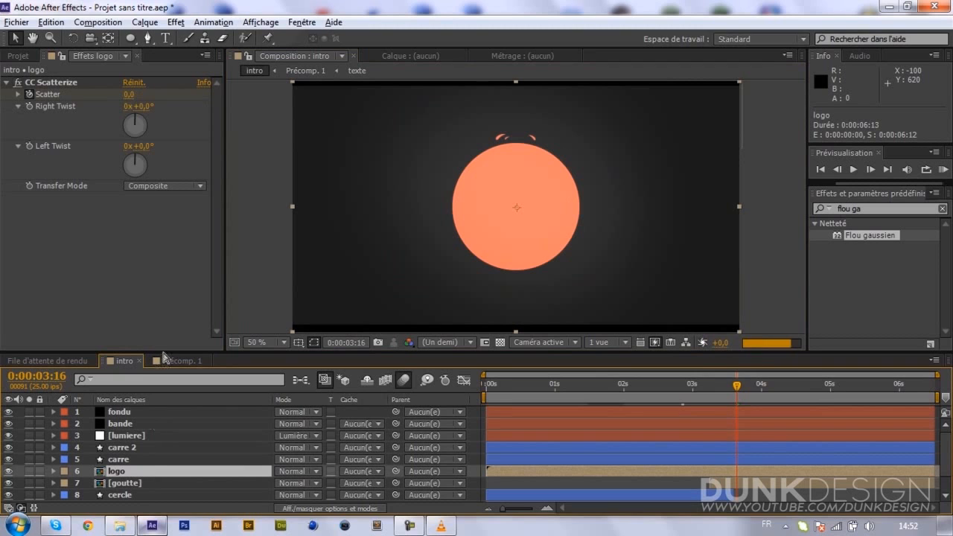
pyautogui.click(165, 359)
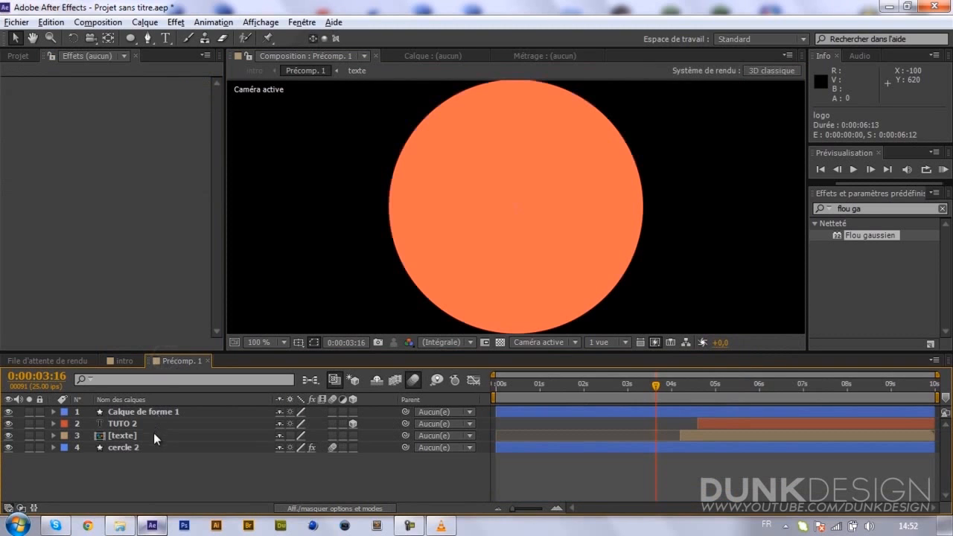
pyautogui.click(828, 394)
pyautogui.click(114, 436)
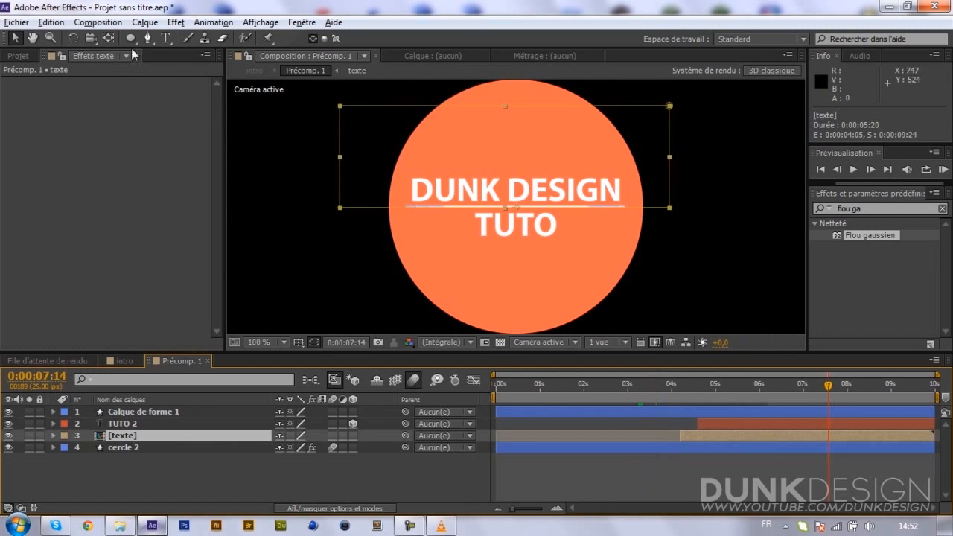
pyautogui.click(144, 22)
pyautogui.click(145, 9)
pyautogui.click(144, 22)
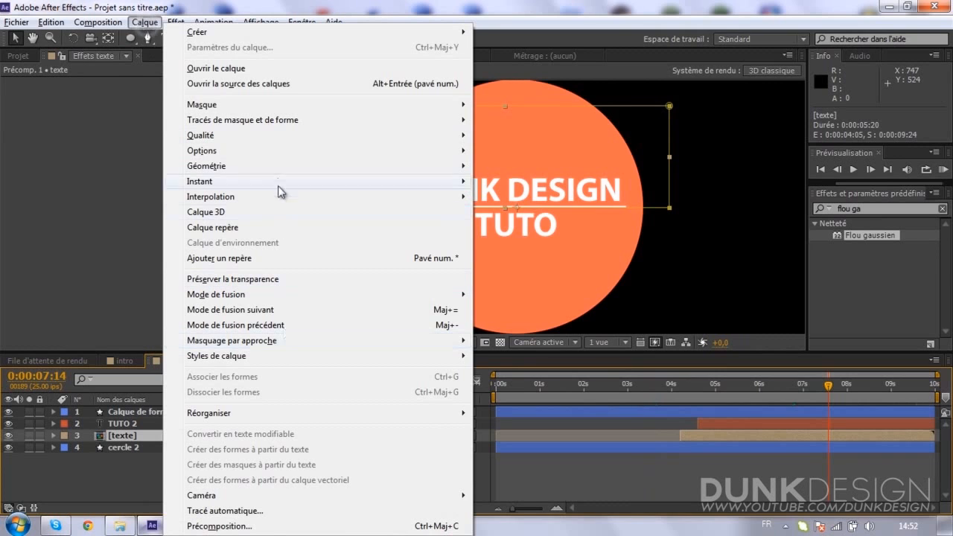
pyautogui.moveTo(248, 355)
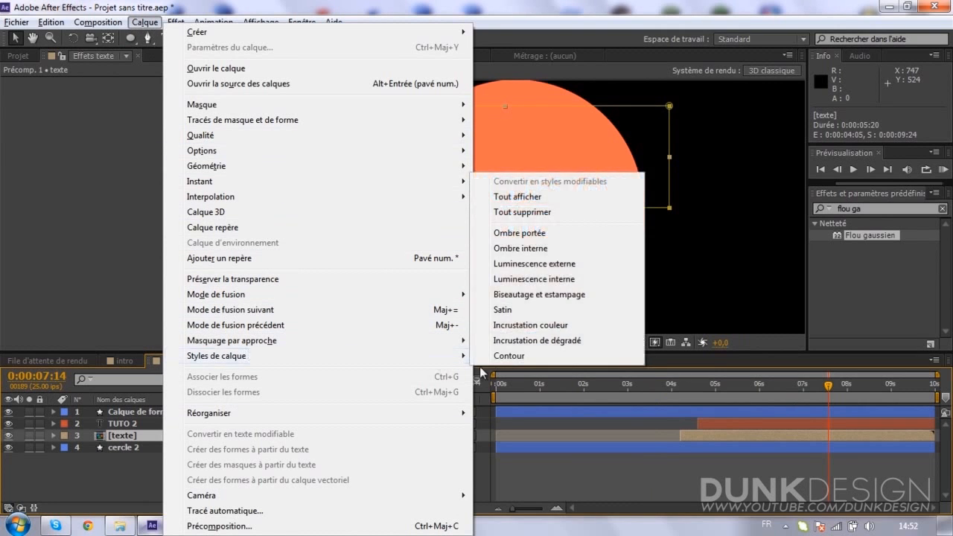
pyautogui.click(543, 235)
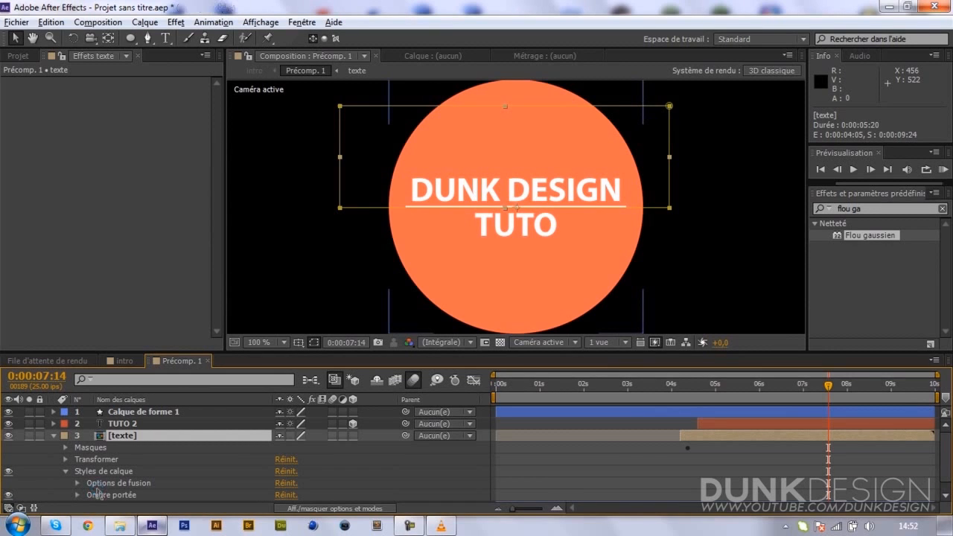
# Step: Set the texte layer's drop shadow (Ombre portée) spread (Dilaté) to 10% and its size (Taille) to 0
pyautogui.scroll(-3, 99, 494)
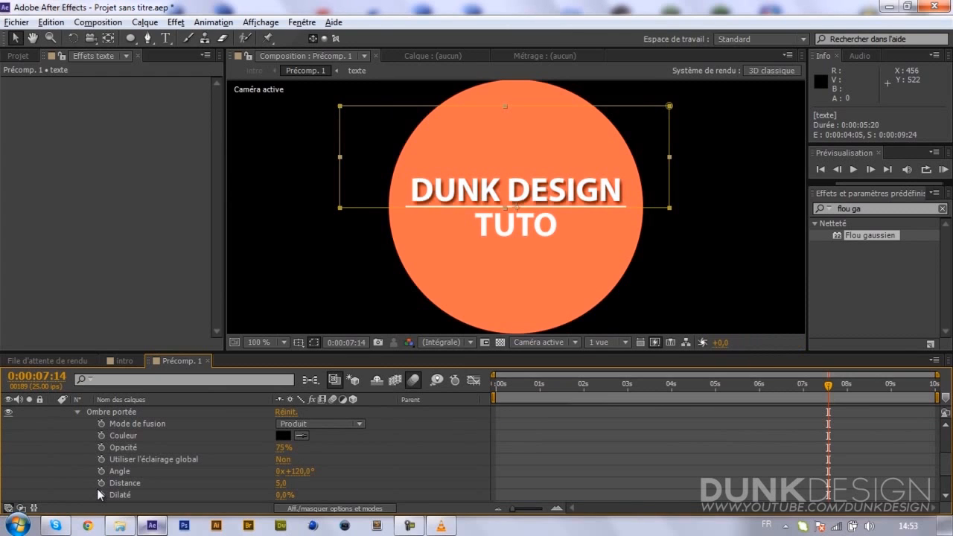
pyautogui.click(282, 495)
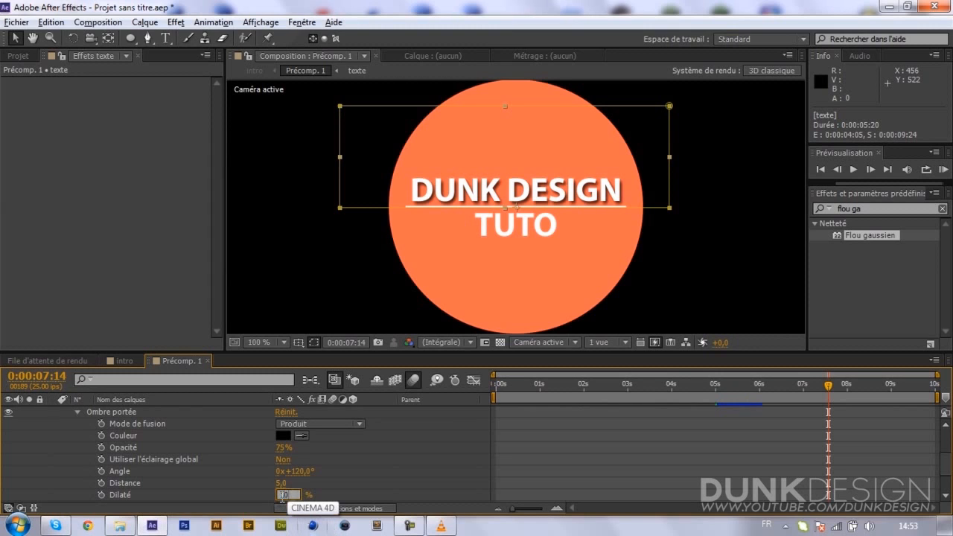
pyautogui.press('Return')
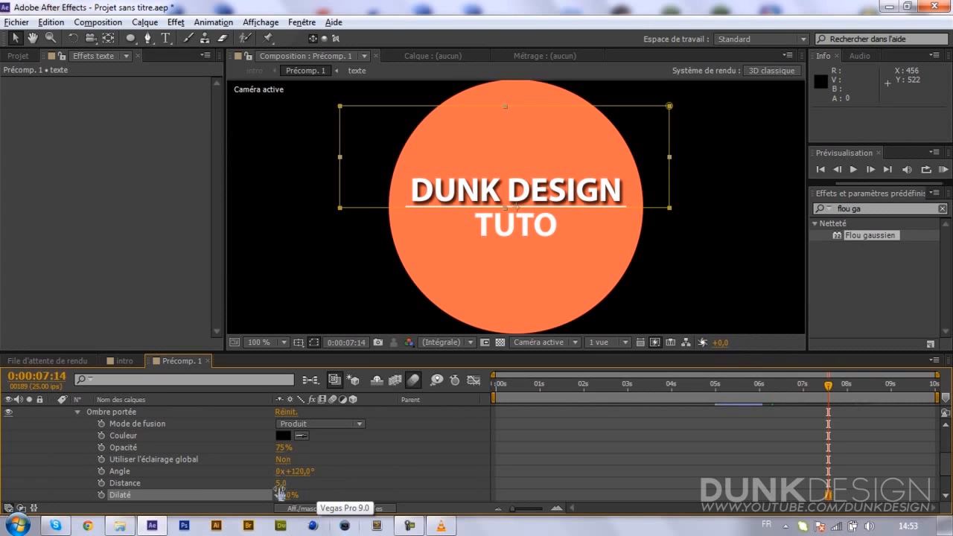
pyautogui.scroll(-1, 279, 454)
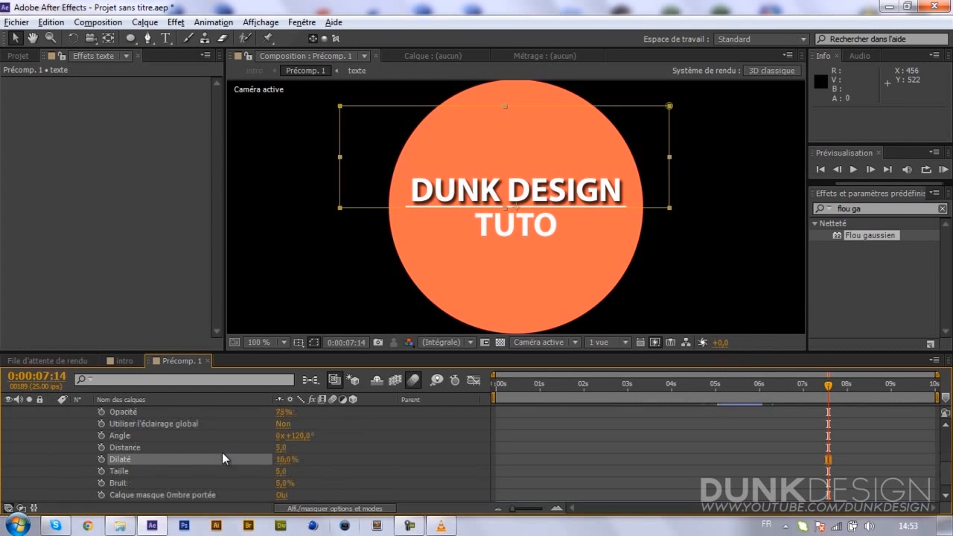
pyautogui.click(279, 472)
pyautogui.write('0')
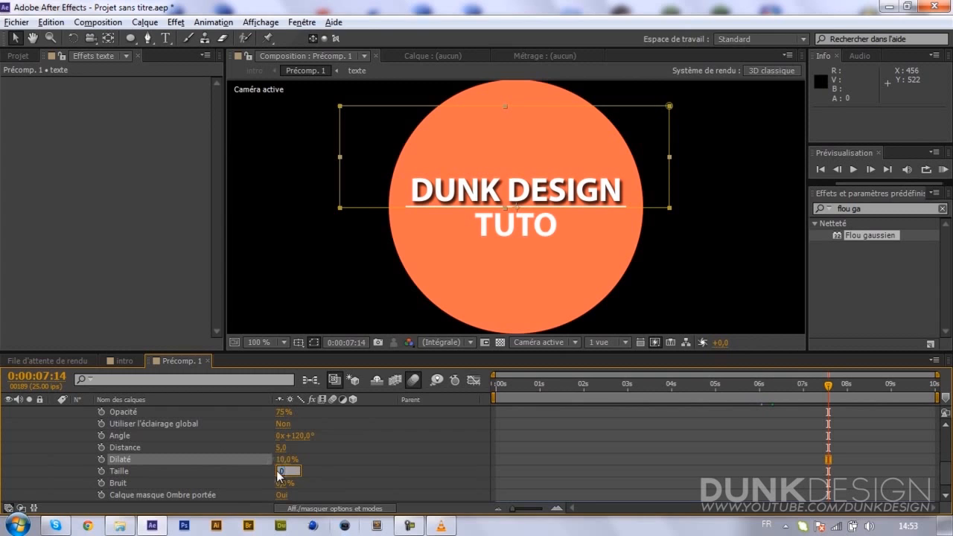
pyautogui.press('Return')
# Step: Set the texte layer's drop shadow noise (Bruit) to 2% and its Distance to 3
pyautogui.click(281, 482)
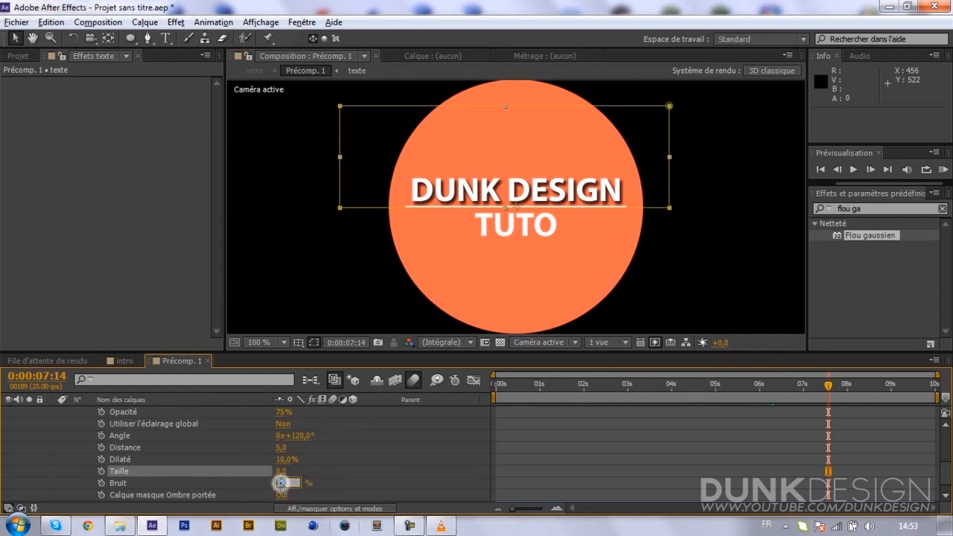
pyautogui.write('2')
pyautogui.press('Return')
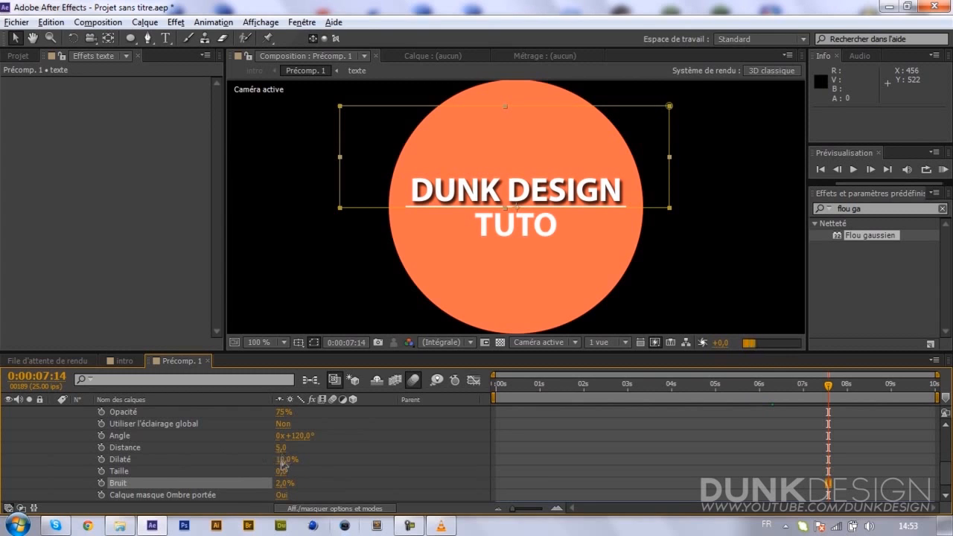
pyautogui.click(281, 448)
pyautogui.write('5')
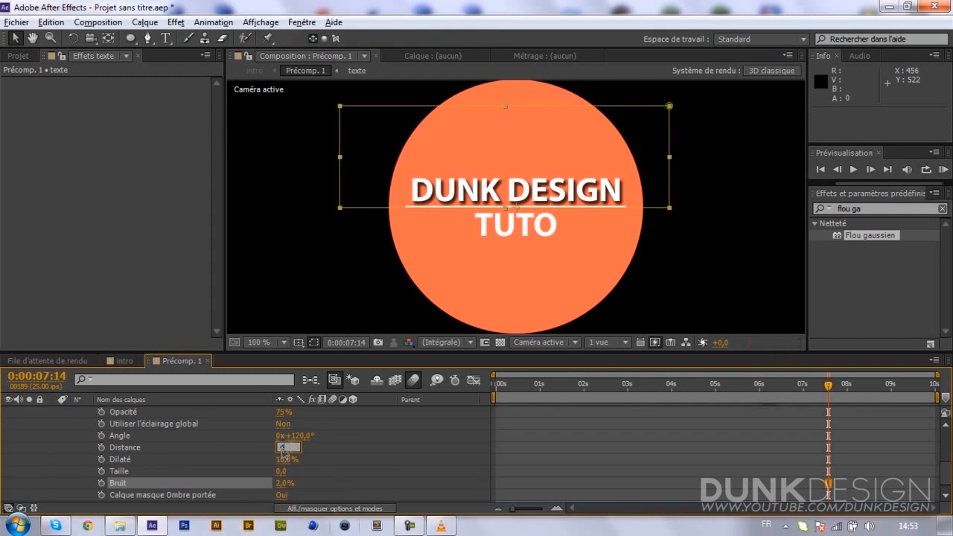
pyautogui.press('Return')
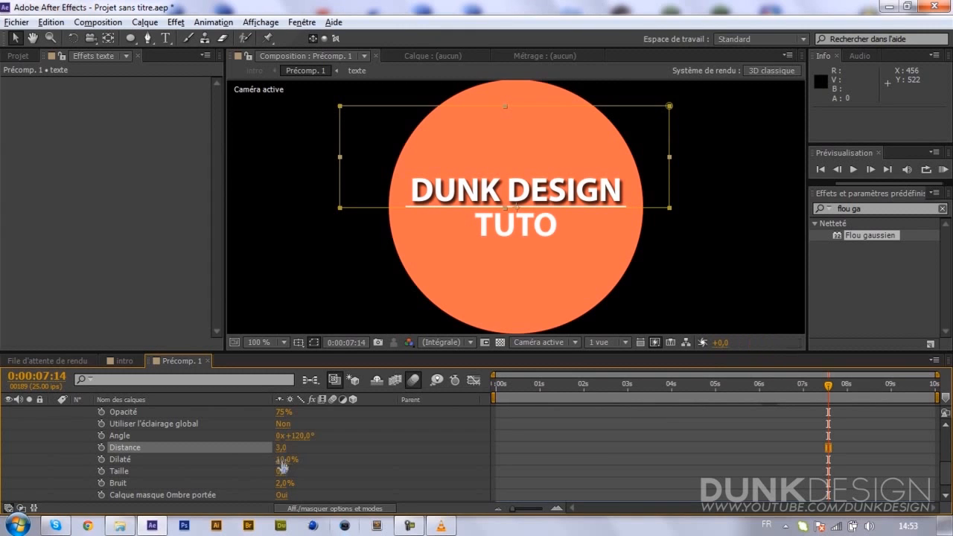
# Step: Set the opacity (Opacité) of the texte layer's drop shadow to 10%
pyautogui.scroll(3, 339, 483)
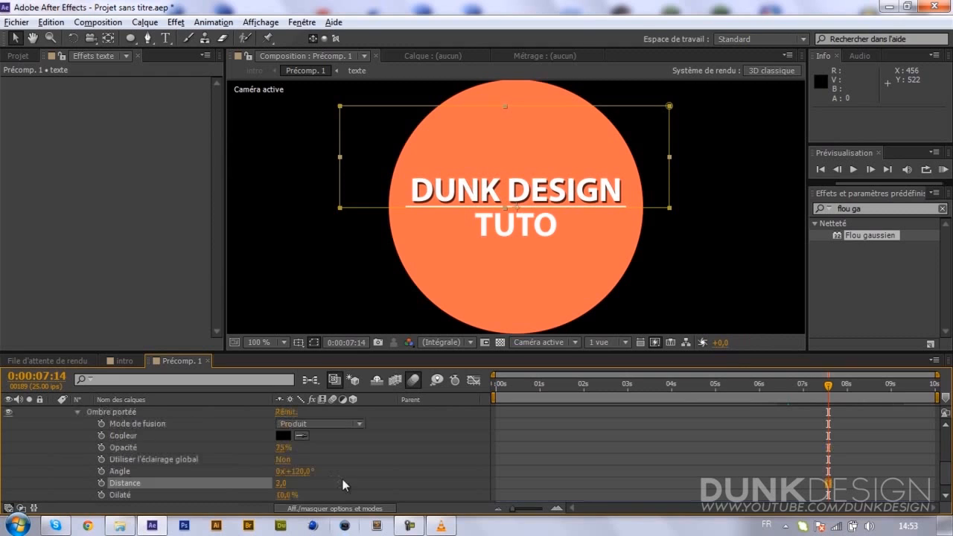
pyautogui.click(286, 484)
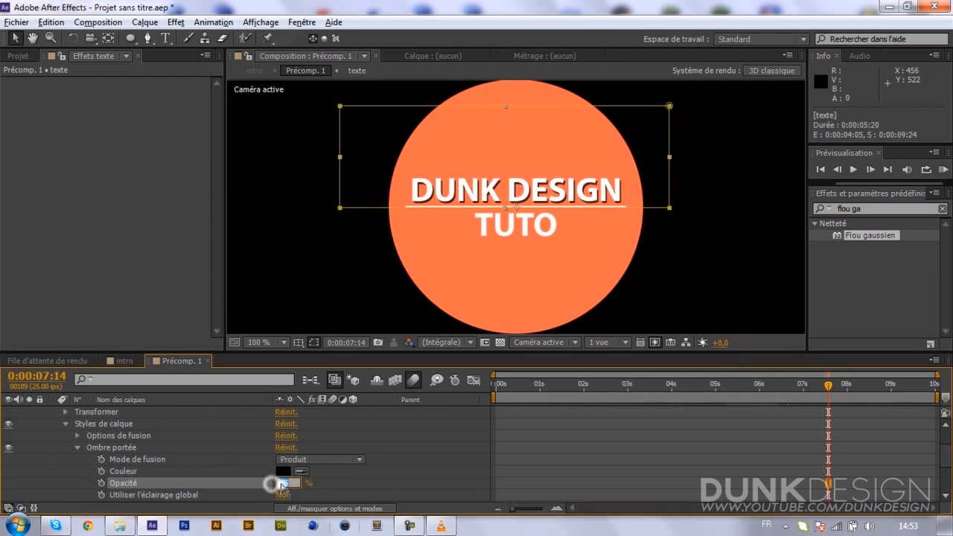
pyautogui.write('10')
pyautogui.press('Return')
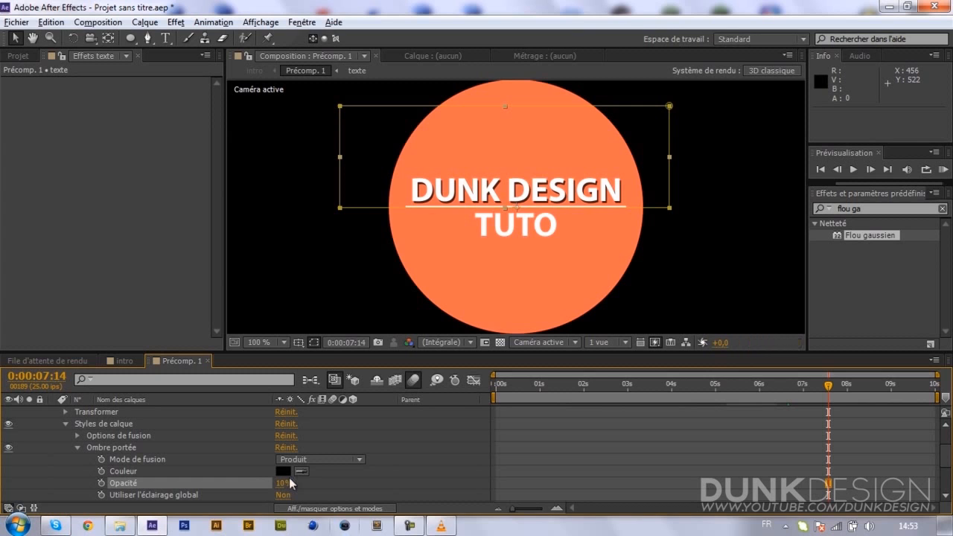
# Step: Add the gradient overlay (Incrustation de dégradé) layer style to the texte layer
pyautogui.click(156, 24)
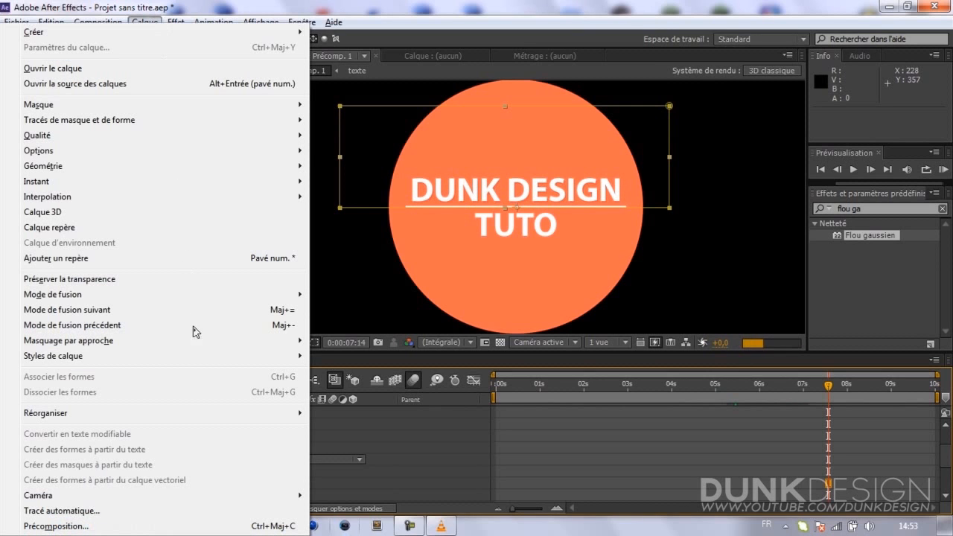
pyautogui.moveTo(297, 359)
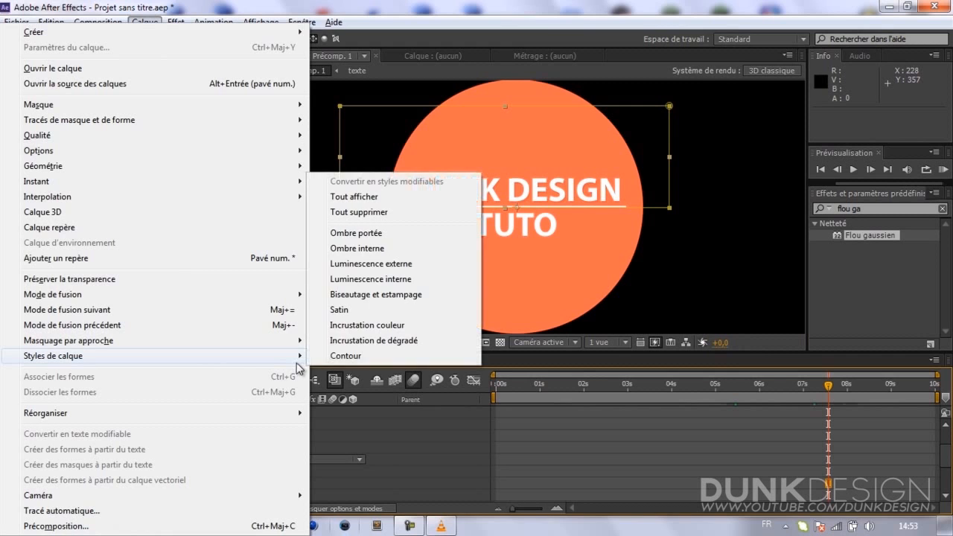
pyautogui.click(367, 341)
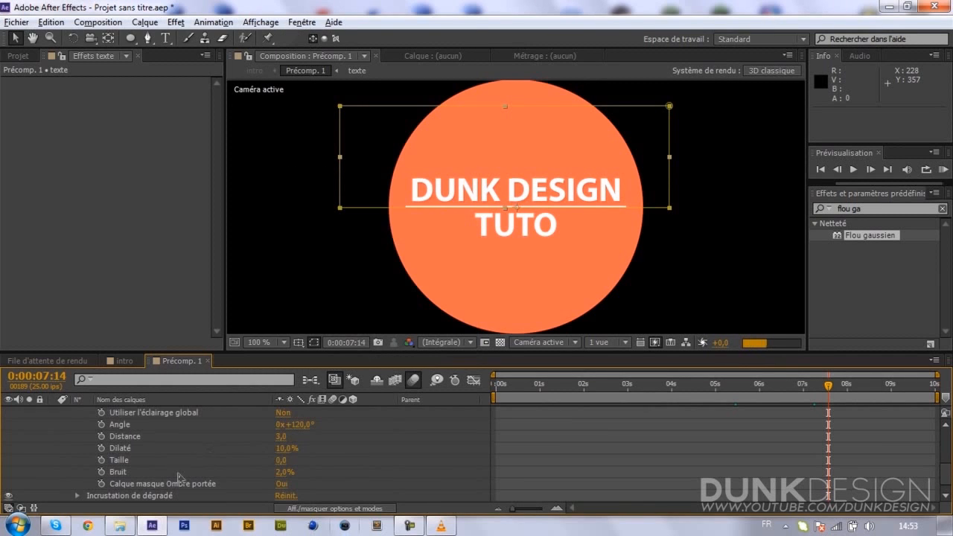
pyautogui.scroll(-1, 91, 467)
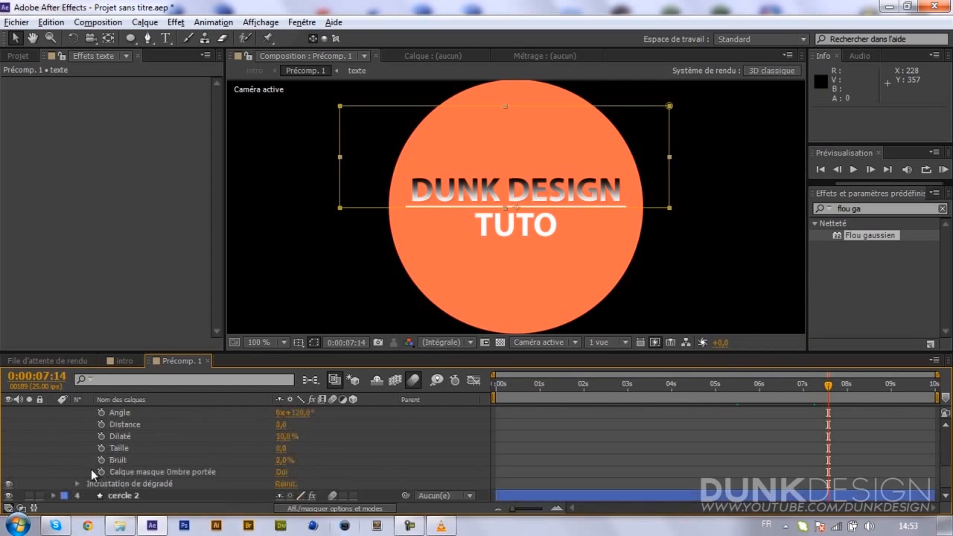
# Step: Set the Angle of the texte layer's gradient overlay to -90°, after trying 0°
pyautogui.click(77, 483)
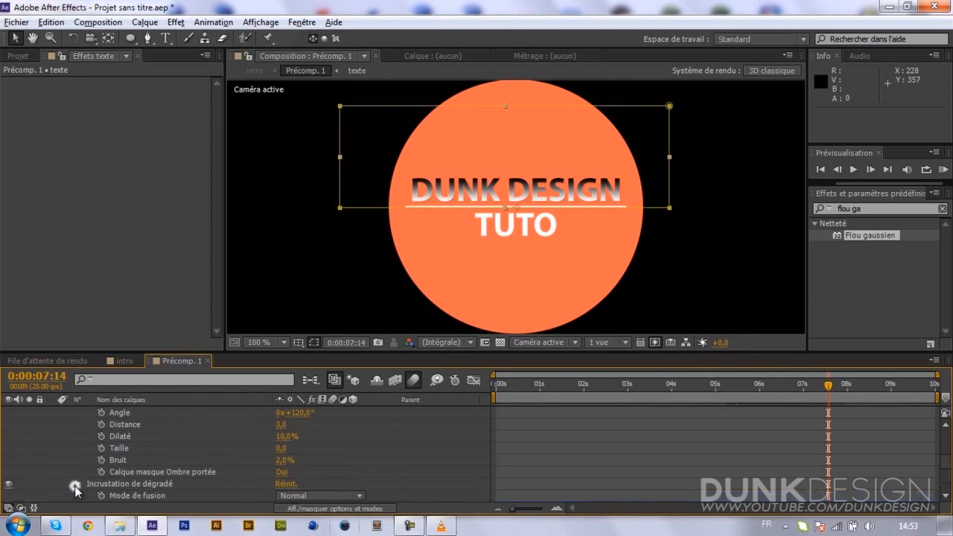
pyautogui.scroll(-3, 77, 477)
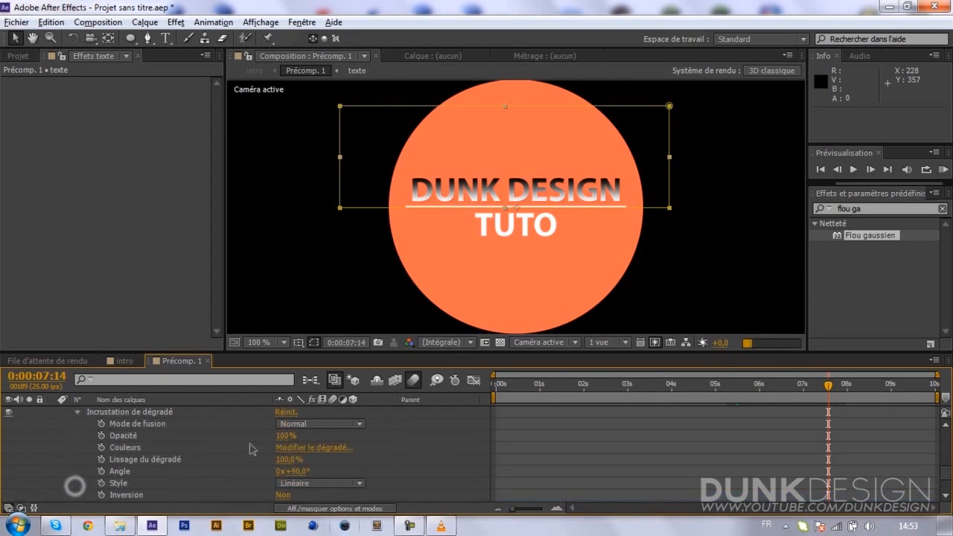
pyautogui.click(294, 471)
pyautogui.write('0')
pyautogui.press('Return')
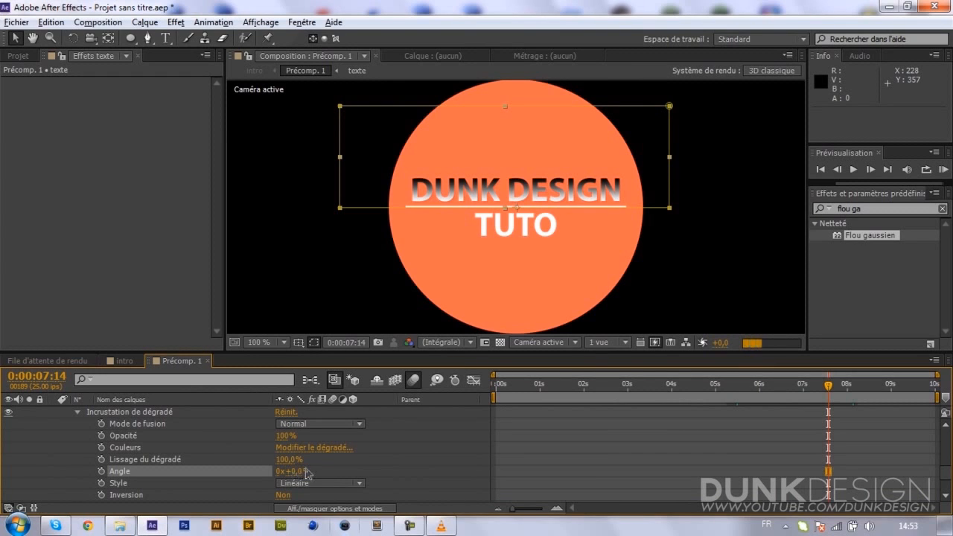
pyautogui.click(293, 471)
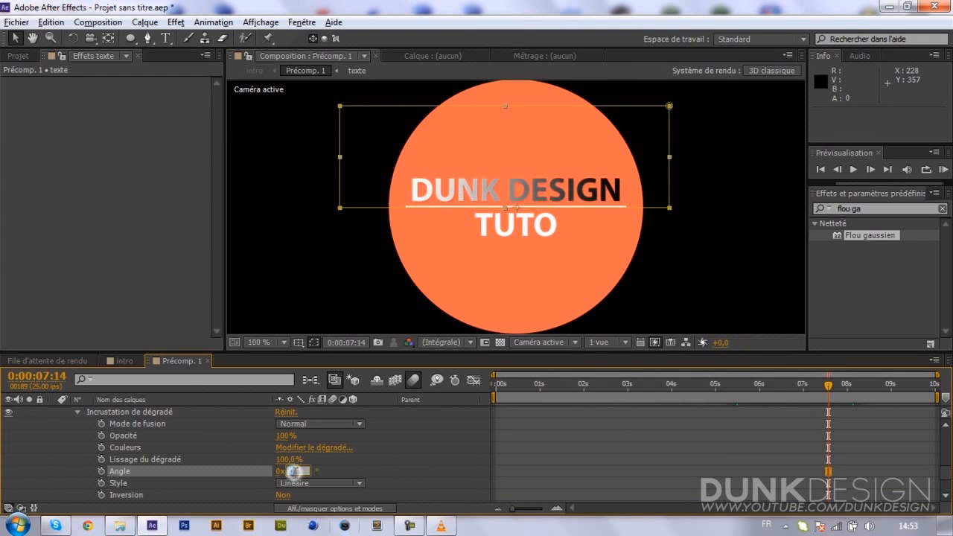
pyautogui.press('Return')
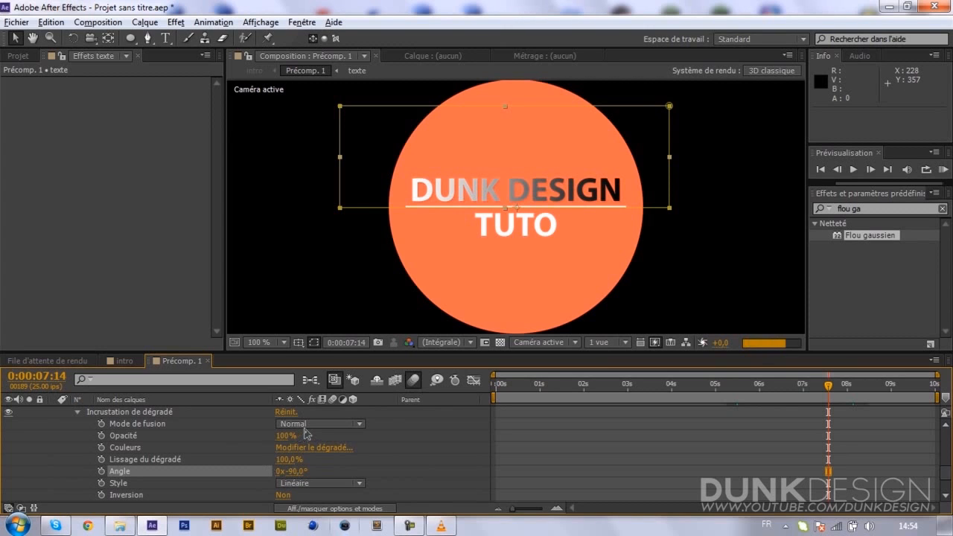
# Step: Set the blending mode (Mode de fusion) of the texte layer's gradient overlay to Lumière tamisée
pyautogui.click(304, 427)
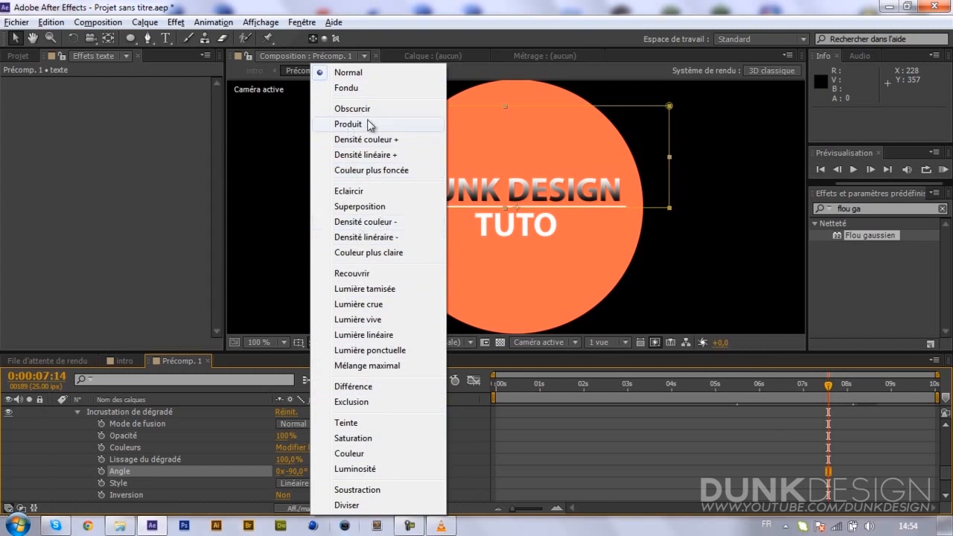
pyautogui.click(374, 292)
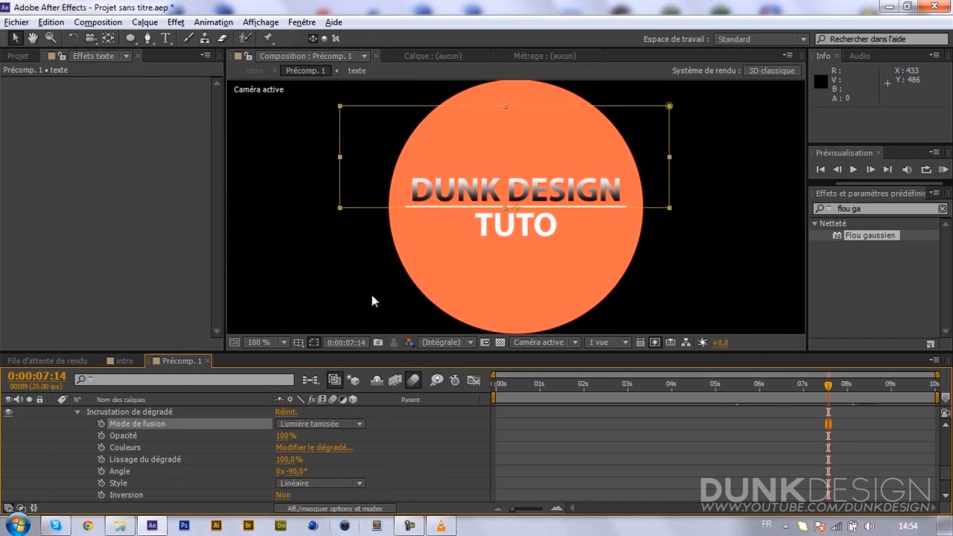
pyautogui.scroll(1, 241, 431)
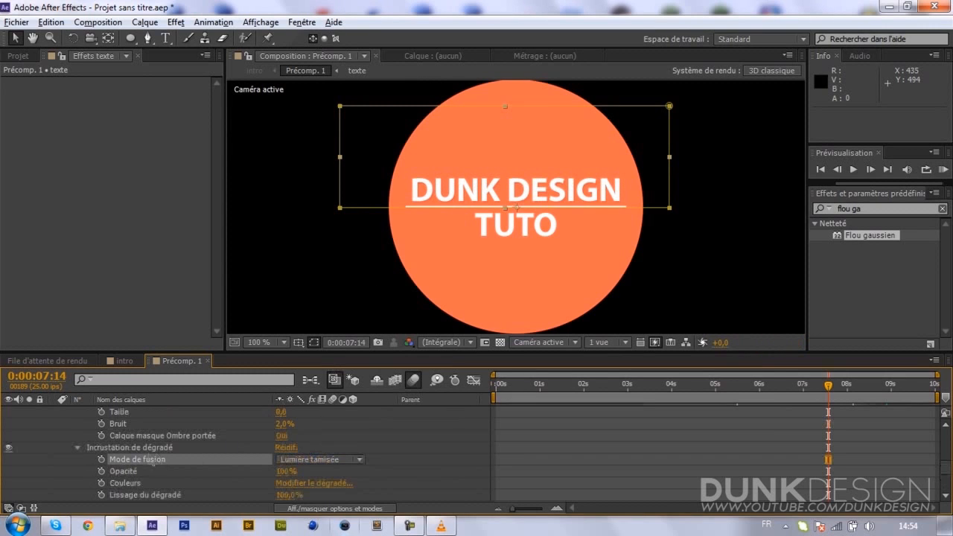
pyautogui.click(78, 447)
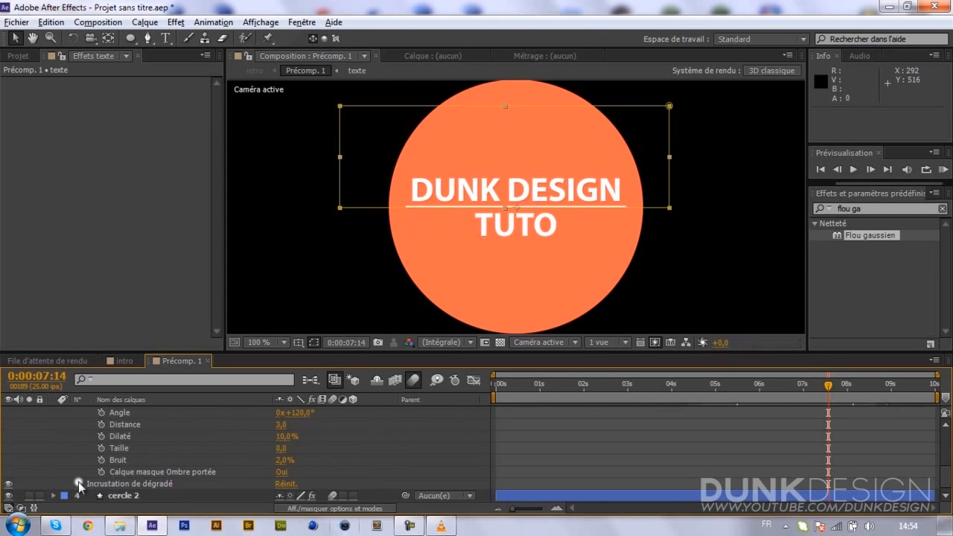
pyautogui.click(78, 484)
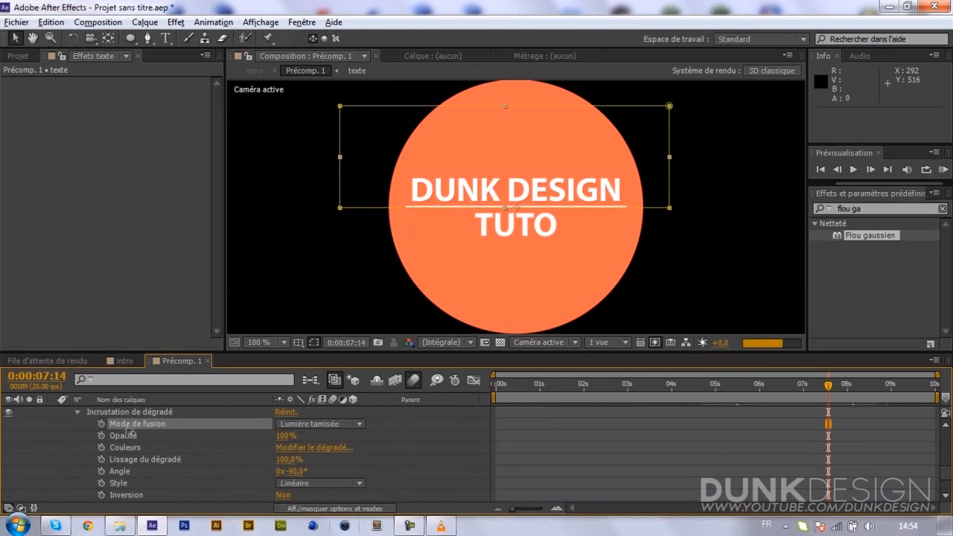
# Step: Copy the texte layer's Styles de calque and paste them onto the TUTO 2, Calque de forme 1 and cercle 2 layers
pyautogui.scroll(2, 127, 425)
pyautogui.scroll(3, 125, 425)
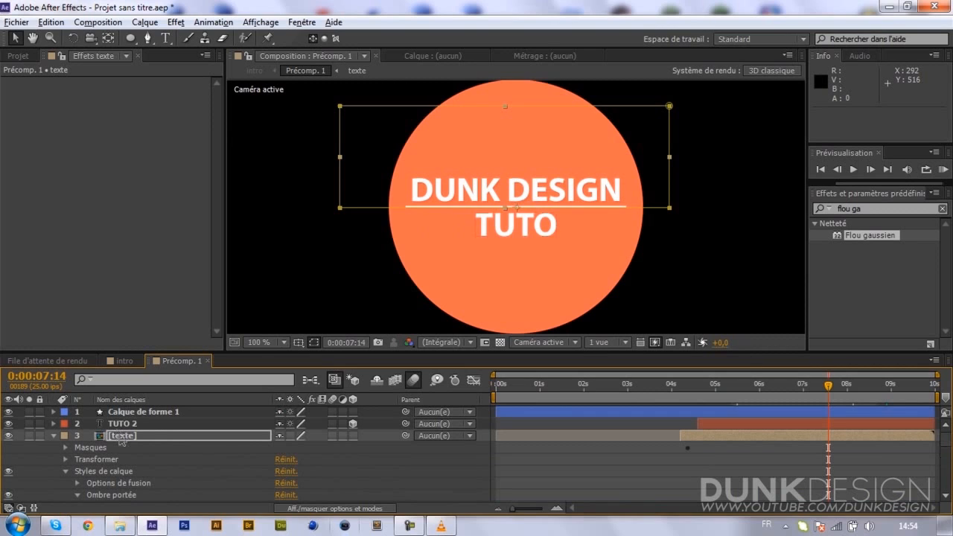
pyautogui.click(124, 435)
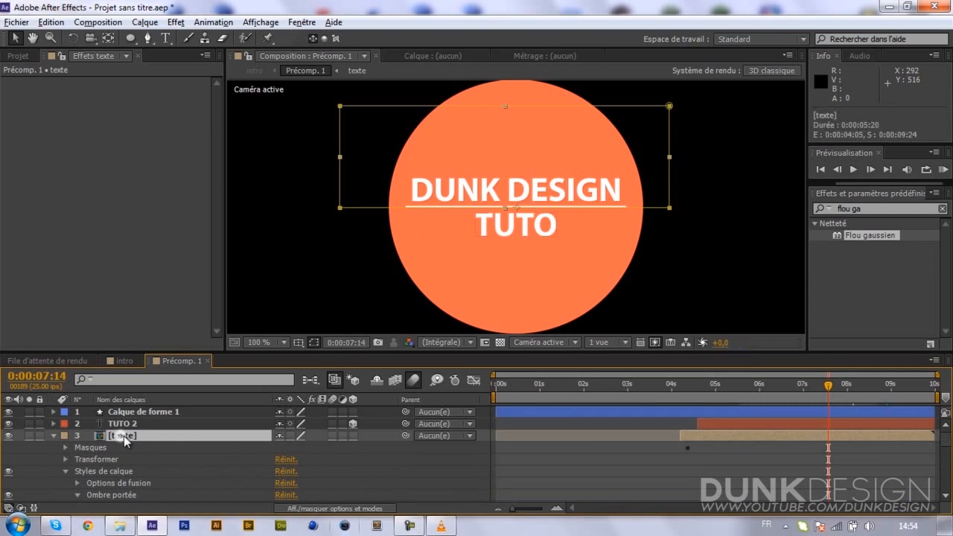
pyautogui.click(65, 472)
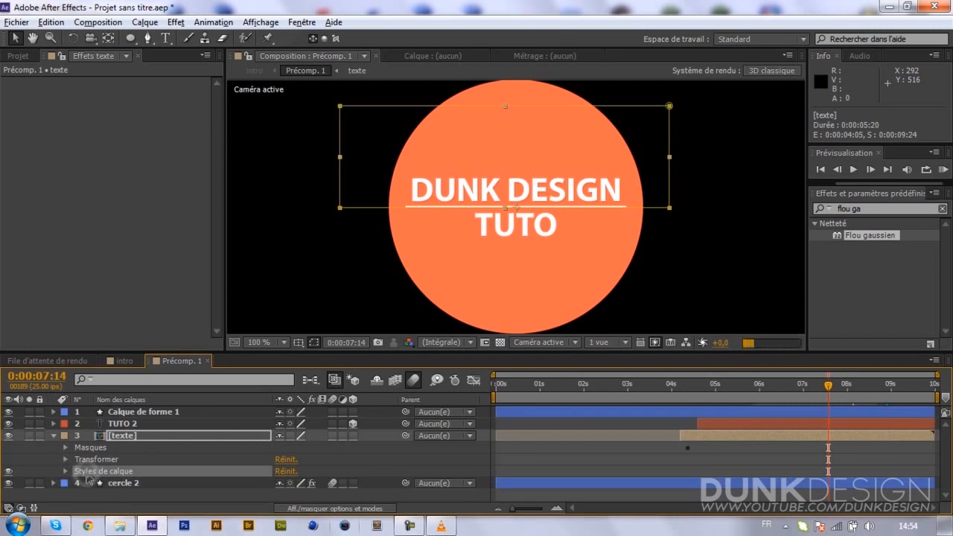
pyautogui.click(136, 422)
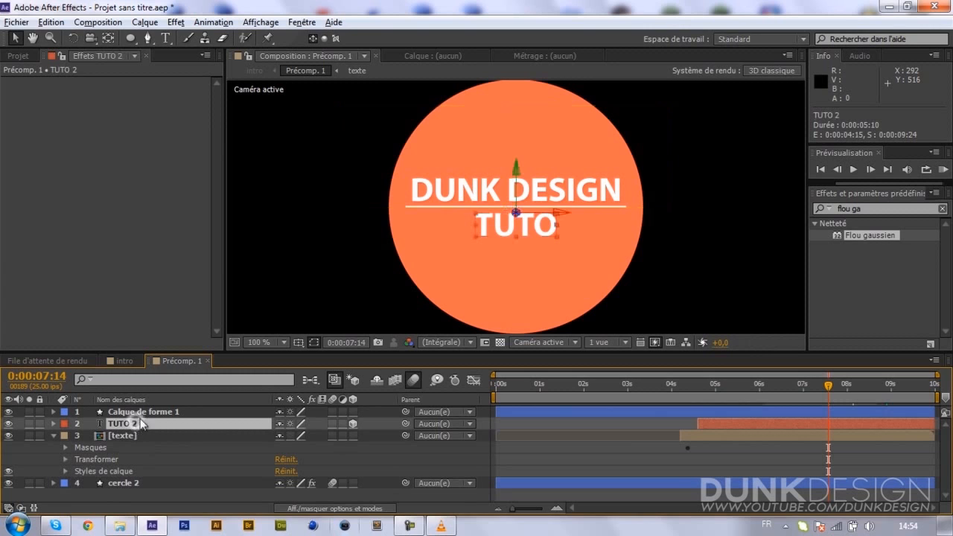
pyautogui.click(149, 414)
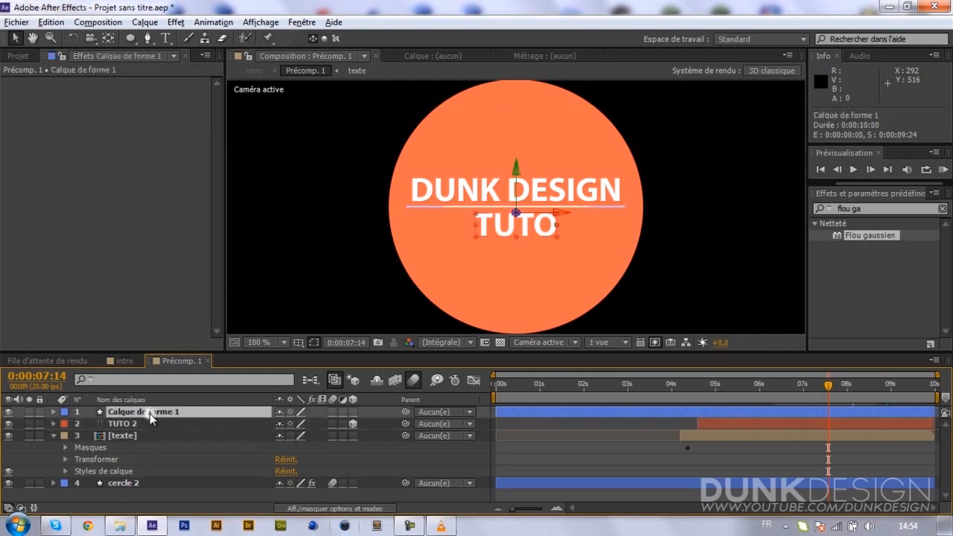
pyautogui.click(145, 484)
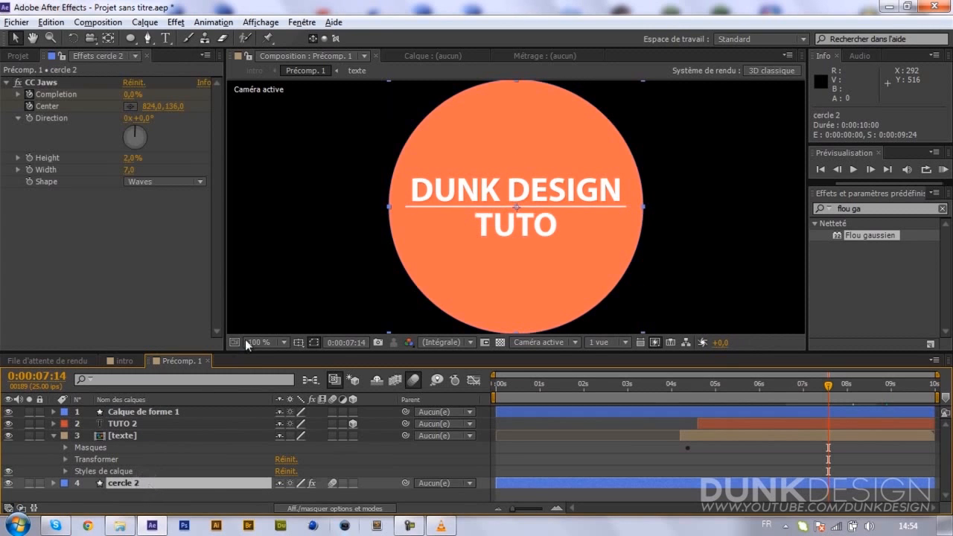
pyautogui.press('Return')
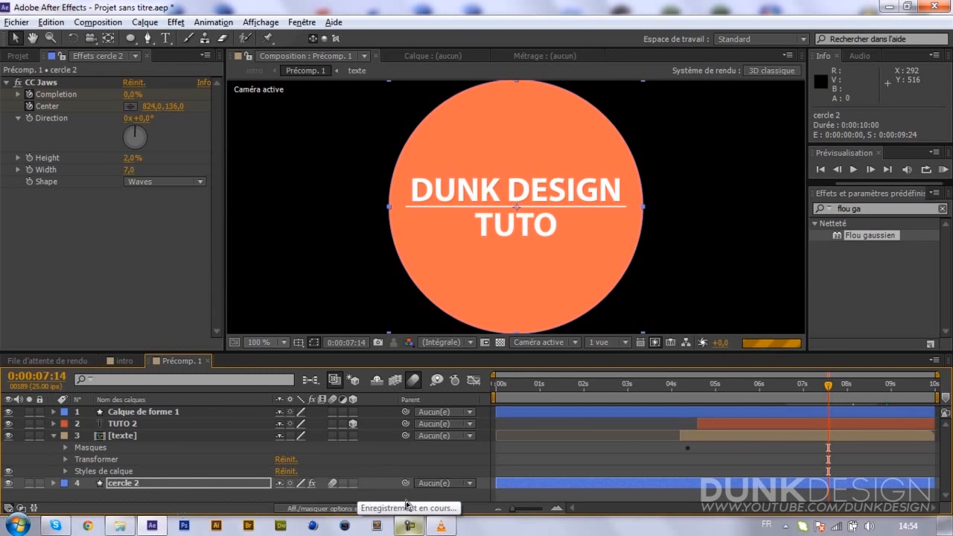
# Step: Switch to the VLC media player and close its window
pyautogui.click(441, 525)
pyautogui.click(935, 8)
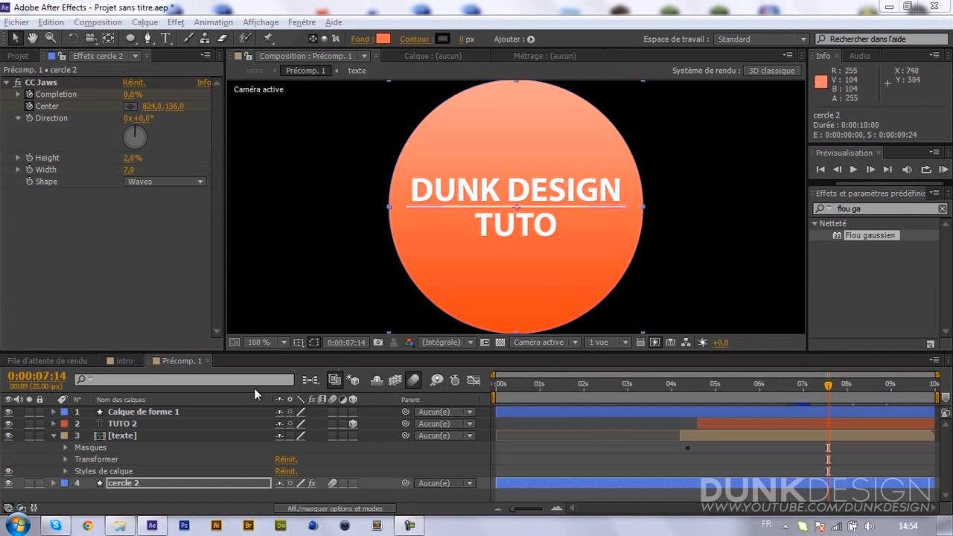
# Step: Set the Opacité of the gradient overlay (Incrustation de dégradé) on the cercle 2 layer to 30%
pyautogui.click(52, 483)
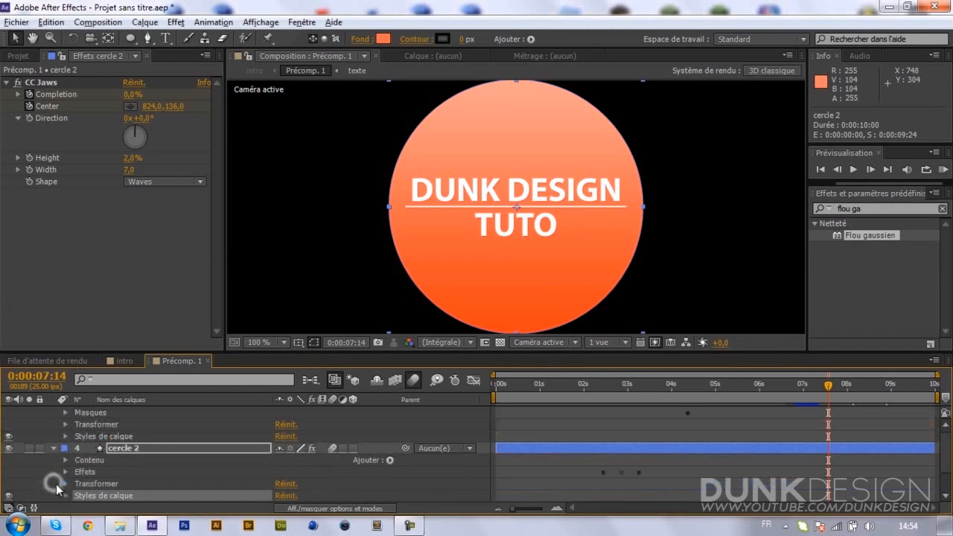
pyautogui.rightClick(65, 495)
pyautogui.click(64, 498)
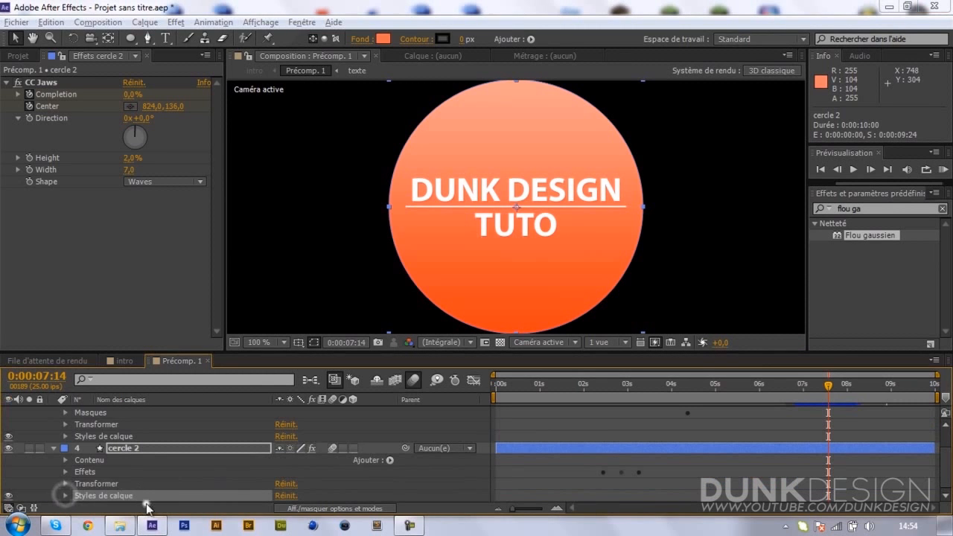
pyautogui.rightClick(64, 495)
pyautogui.click(64, 495)
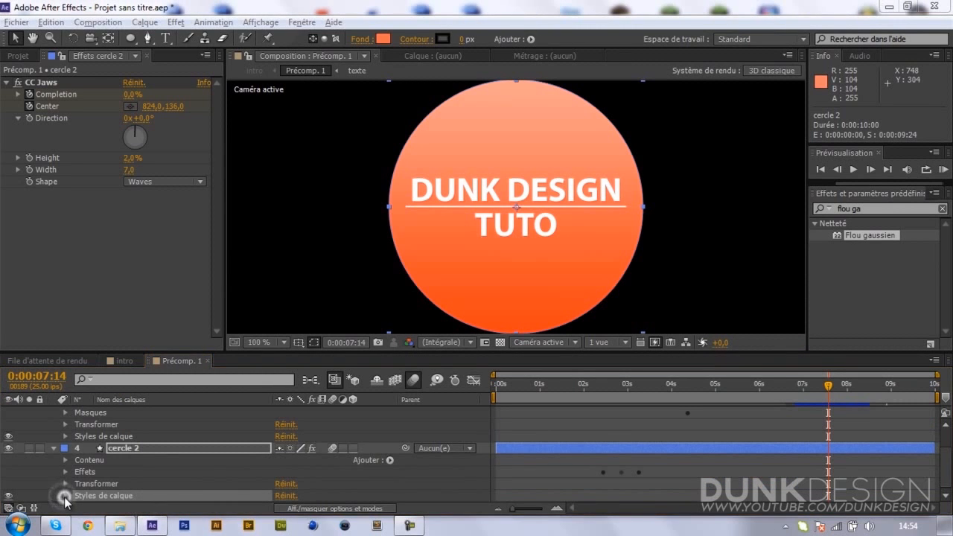
pyautogui.click(65, 496)
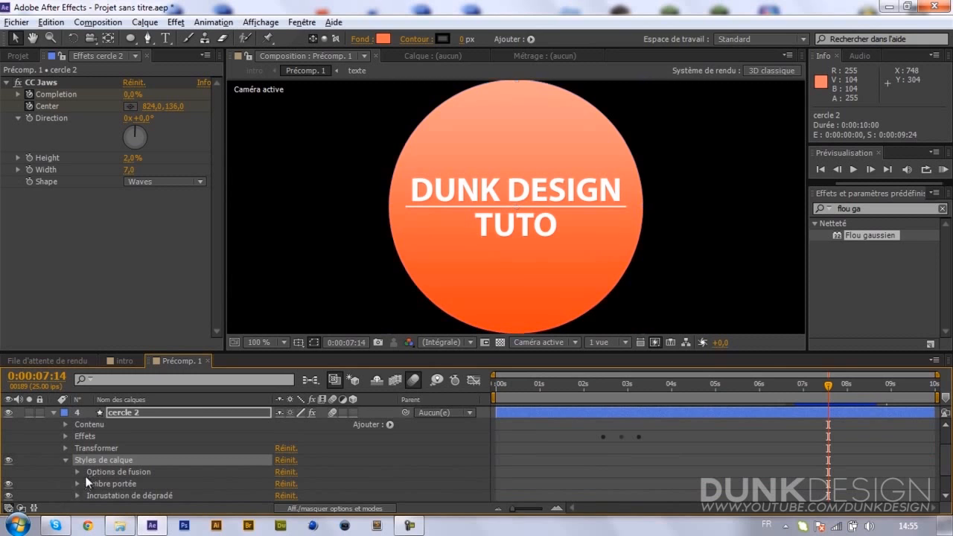
pyautogui.click(76, 496)
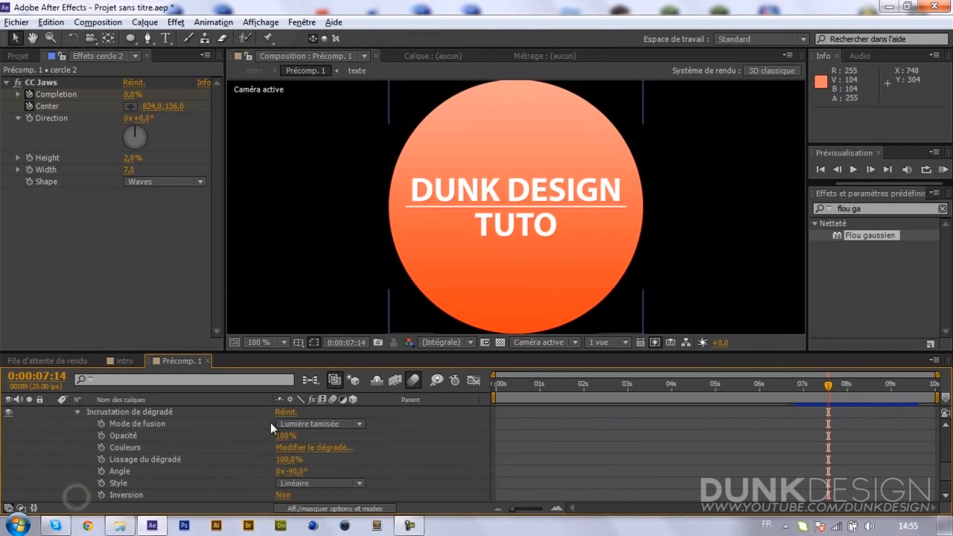
pyautogui.click(284, 436)
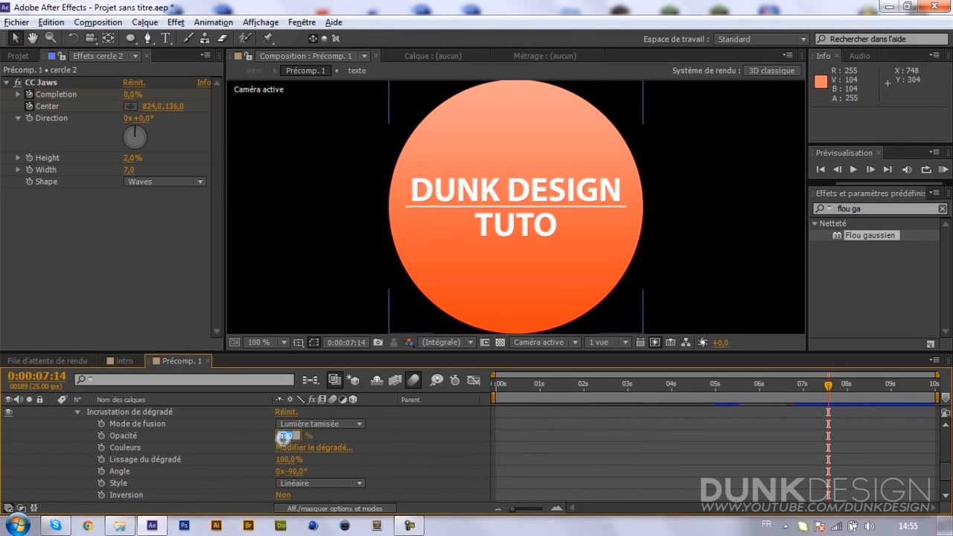
pyautogui.write('30')
pyautogui.press('Return')
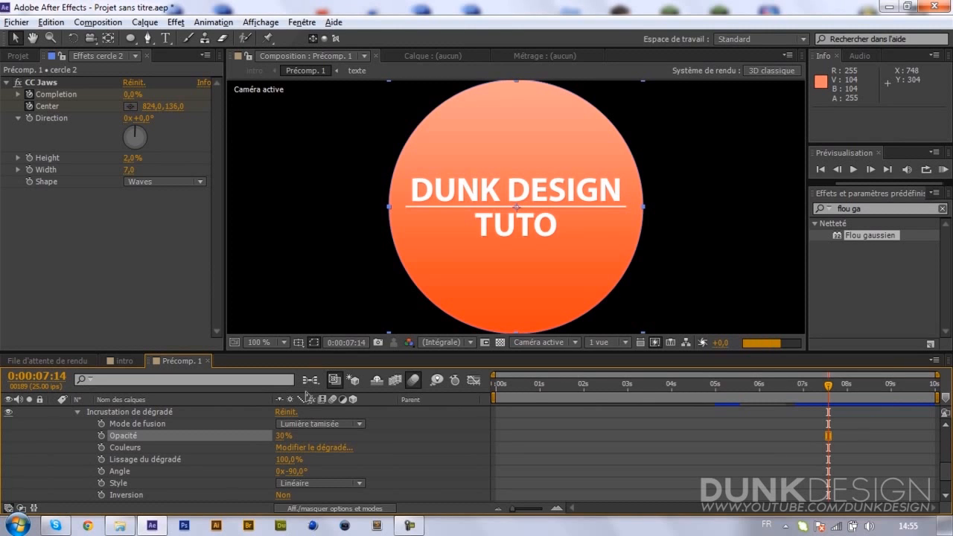
pyautogui.hotkey('ctrl', 'z')
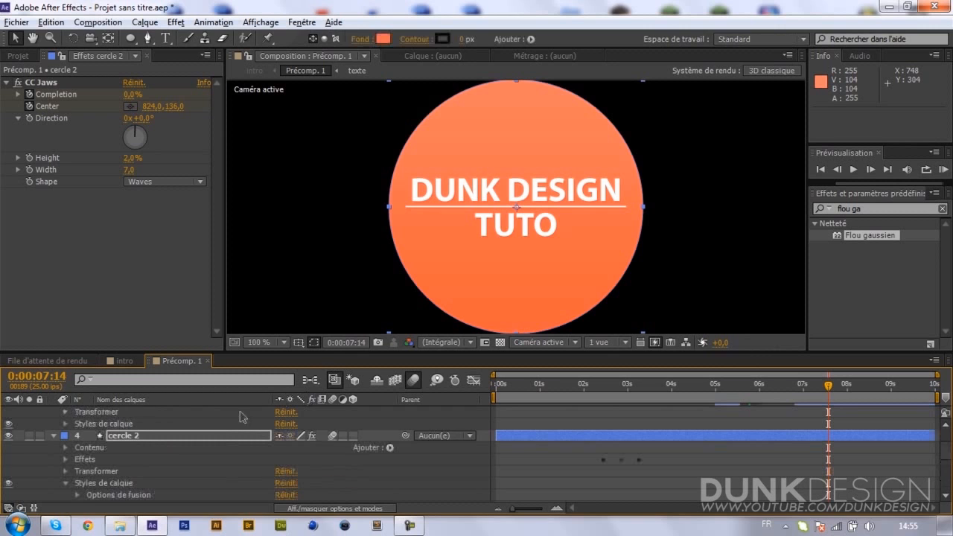
pyautogui.click(103, 485)
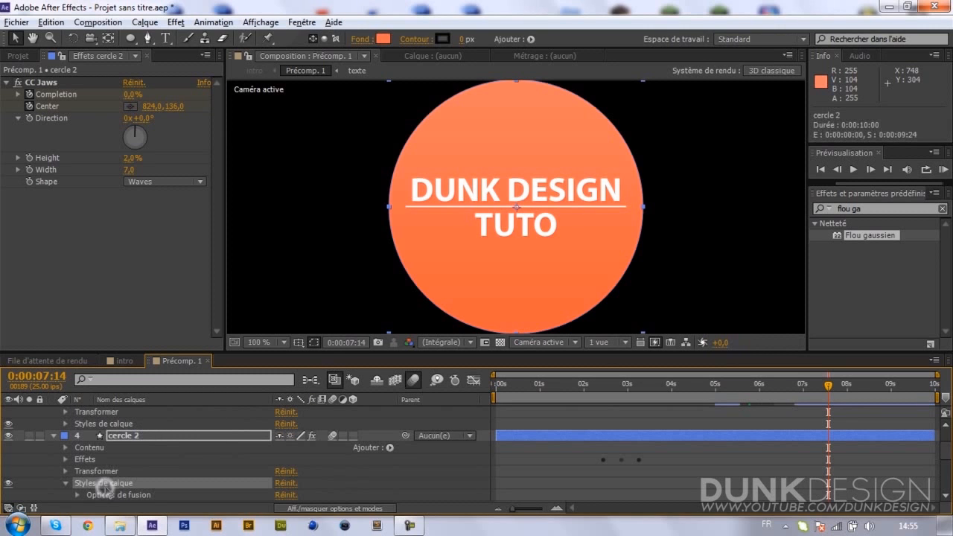
# Step: Open the intro composition, look over its carre, carre 2, goutte, triangle and cercle layers, and go to 0:00:01:15
pyautogui.click(124, 362)
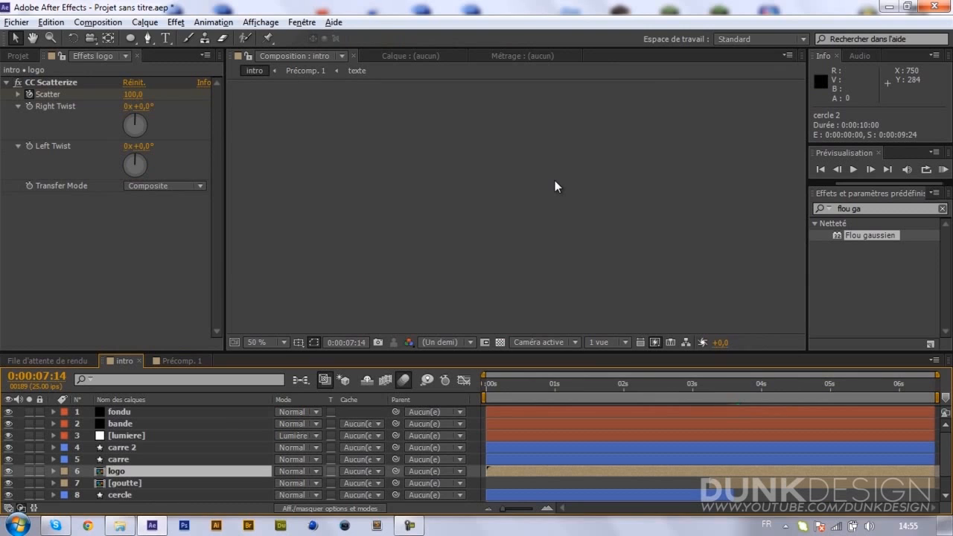
pyautogui.click(705, 395)
pyautogui.click(130, 461)
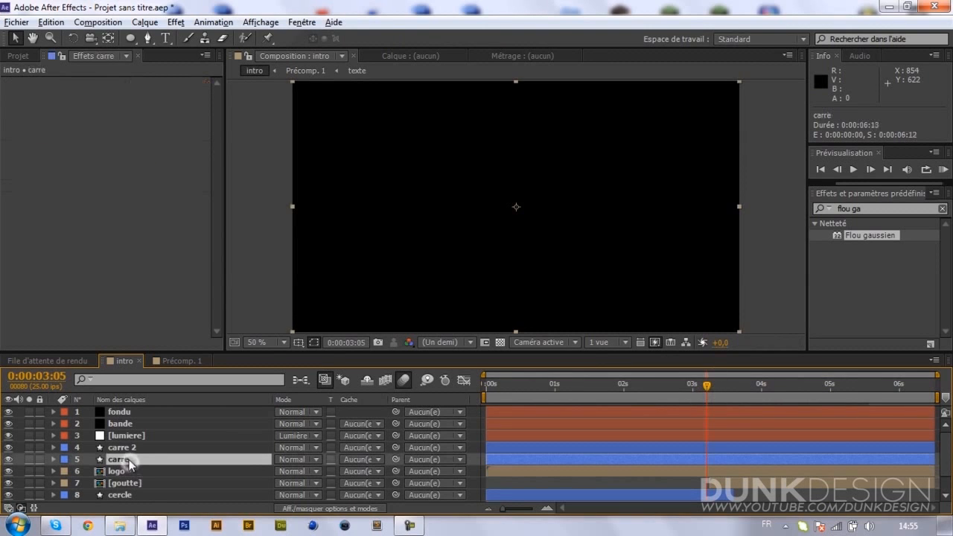
pyautogui.click(136, 447)
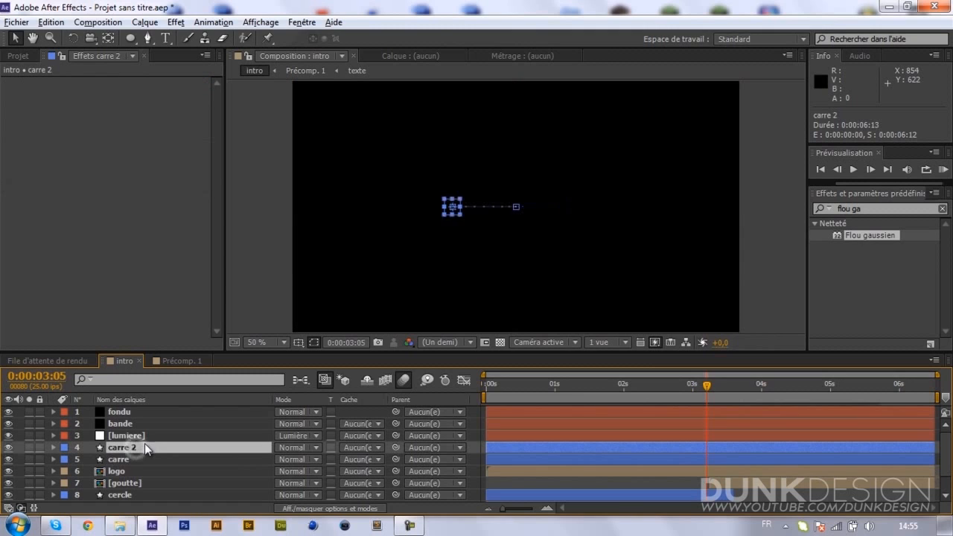
pyautogui.click(135, 481)
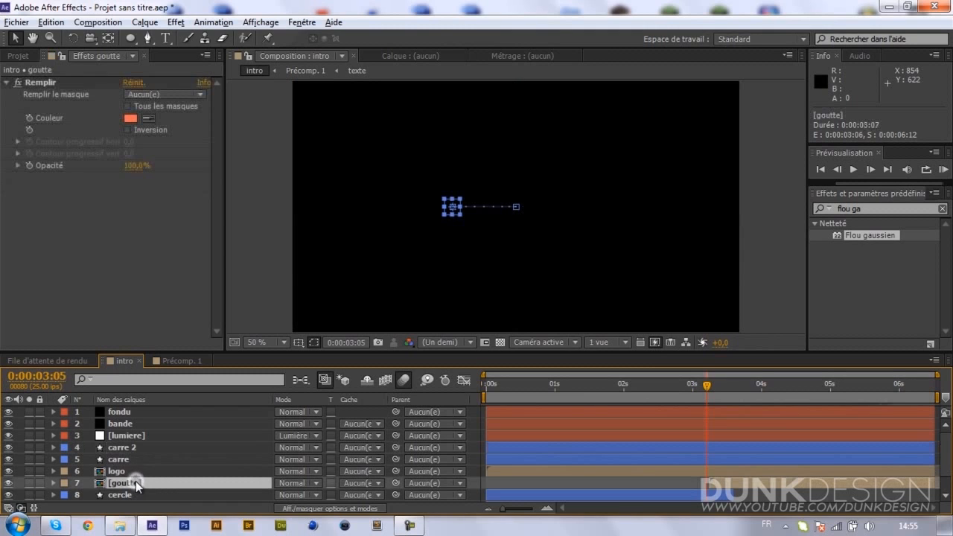
pyautogui.press('Return')
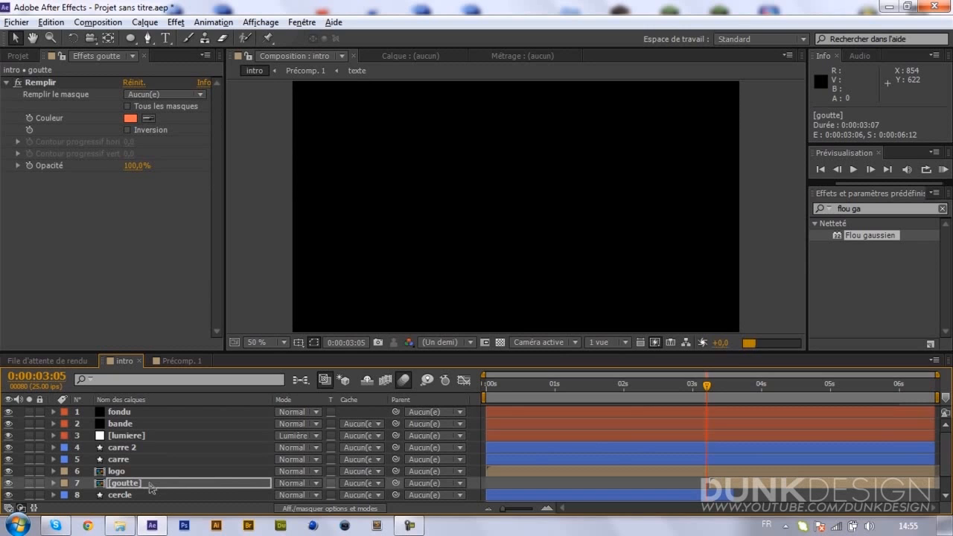
pyautogui.press('Return')
pyautogui.hotkey('ctrl', 'Down')
pyautogui.hotkey('ctrl', 'Down')
pyautogui.hotkey('ctrl', 'Down')
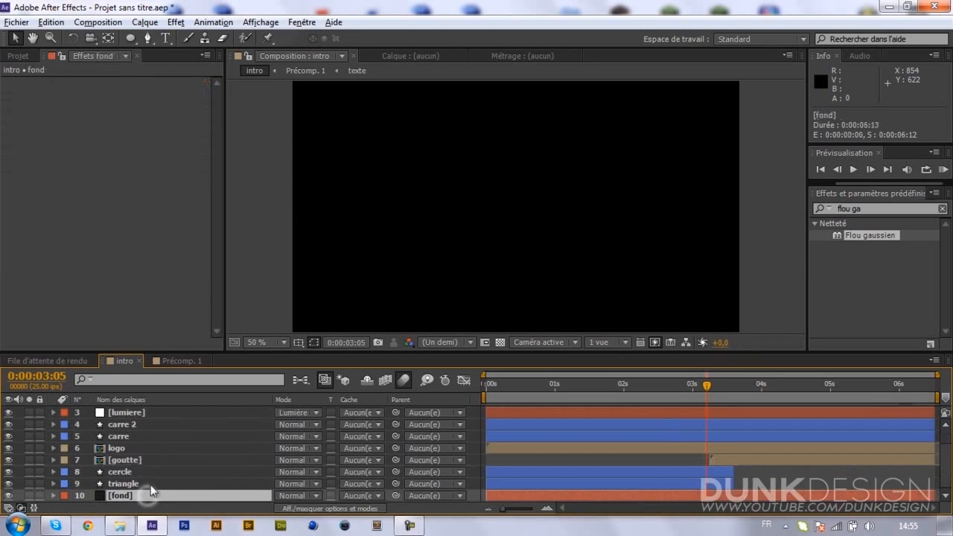
pyautogui.click(151, 485)
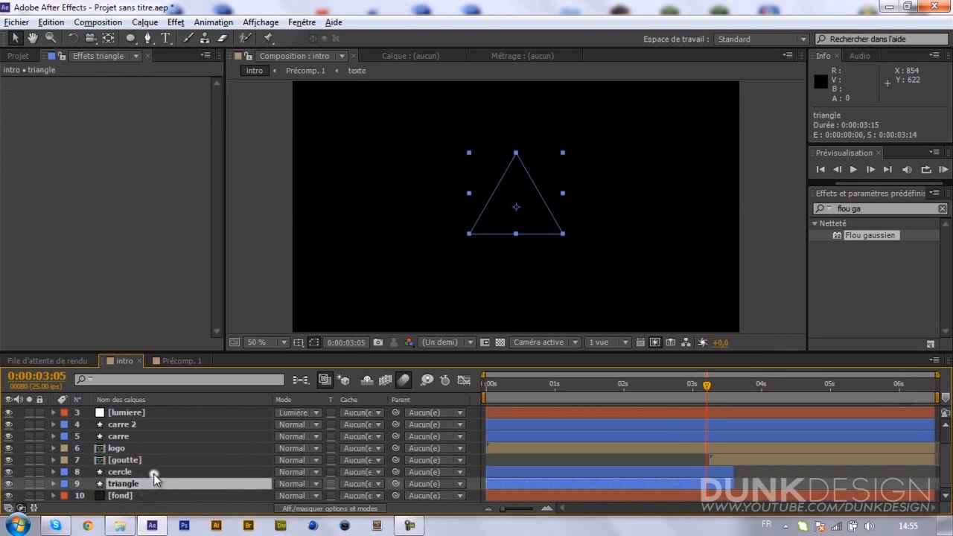
pyautogui.click(154, 474)
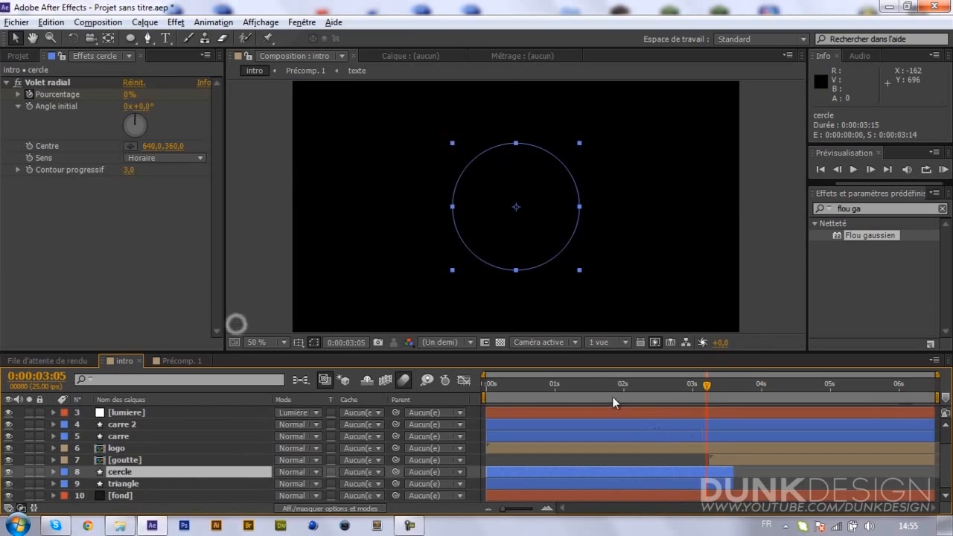
pyautogui.click(595, 389)
pyautogui.click(595, 389)
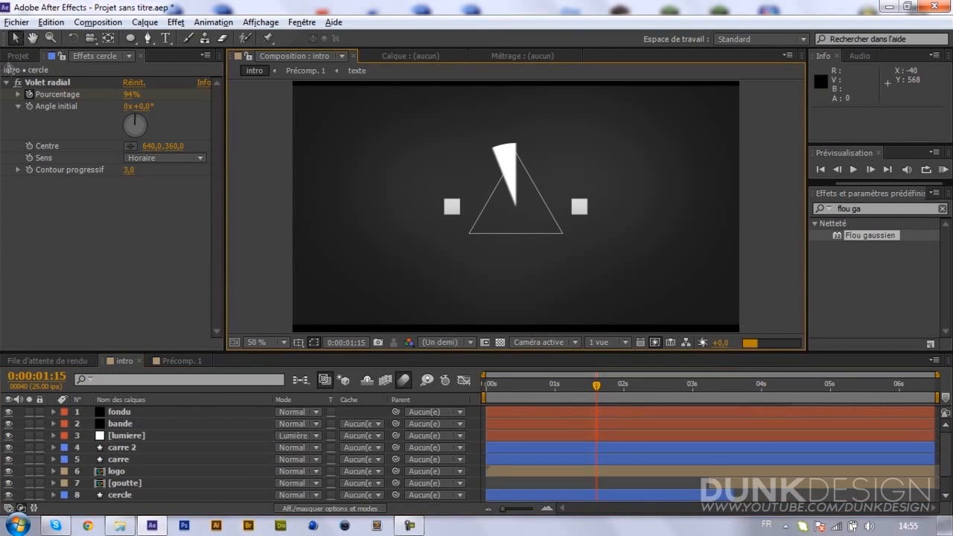
# Step: Show the project files, switch to Windows Explorer and open the TEXTURE folder in the Fichiers et autres library
pyautogui.click(18, 56)
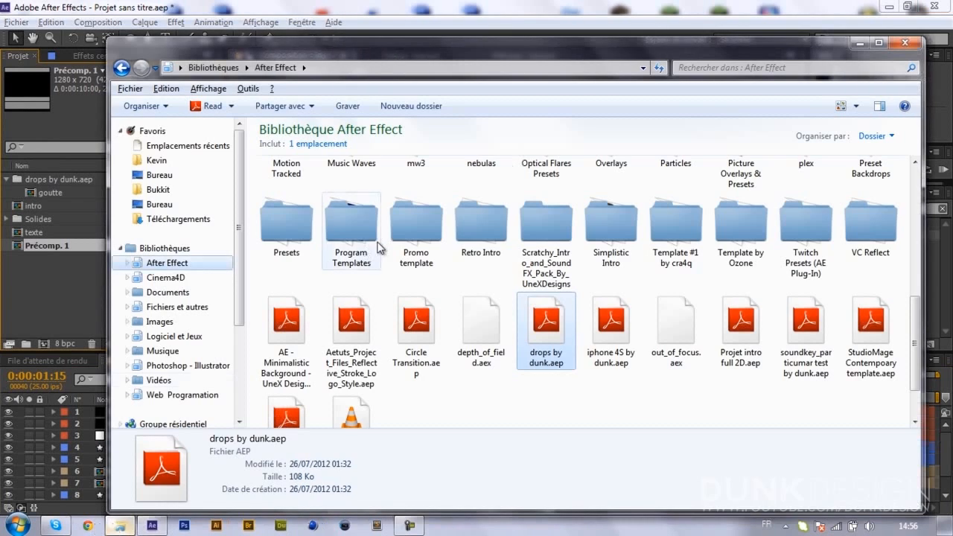
pyautogui.click(119, 525)
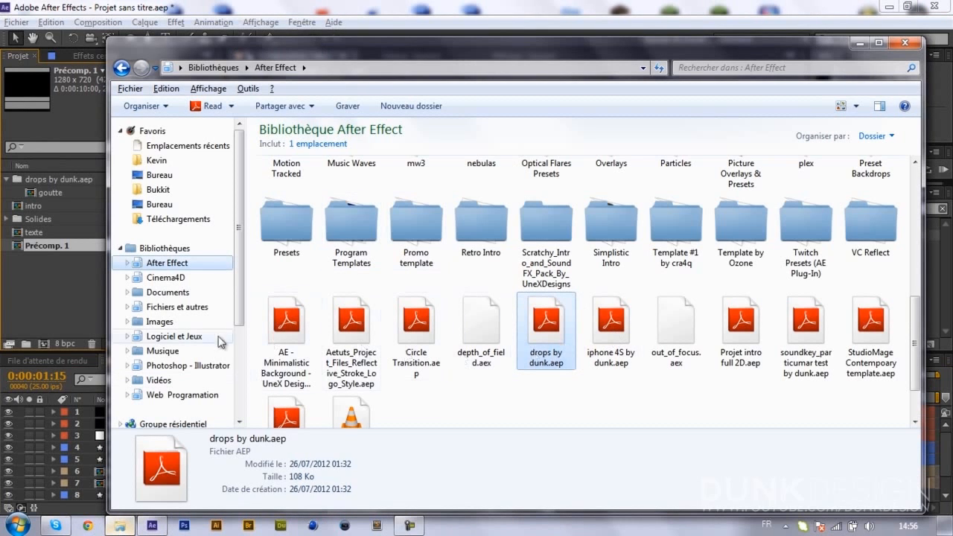
pyautogui.click(191, 310)
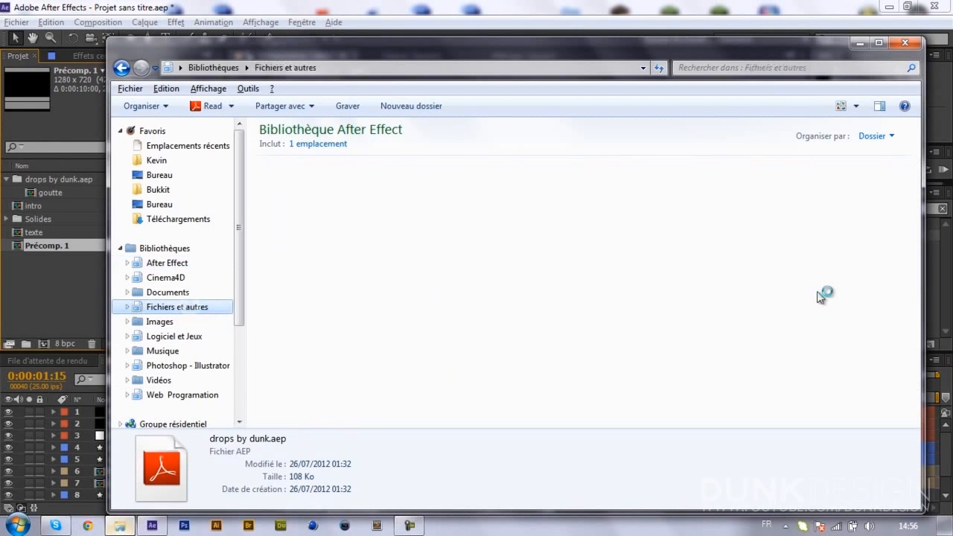
pyautogui.scroll(-1, 917, 218)
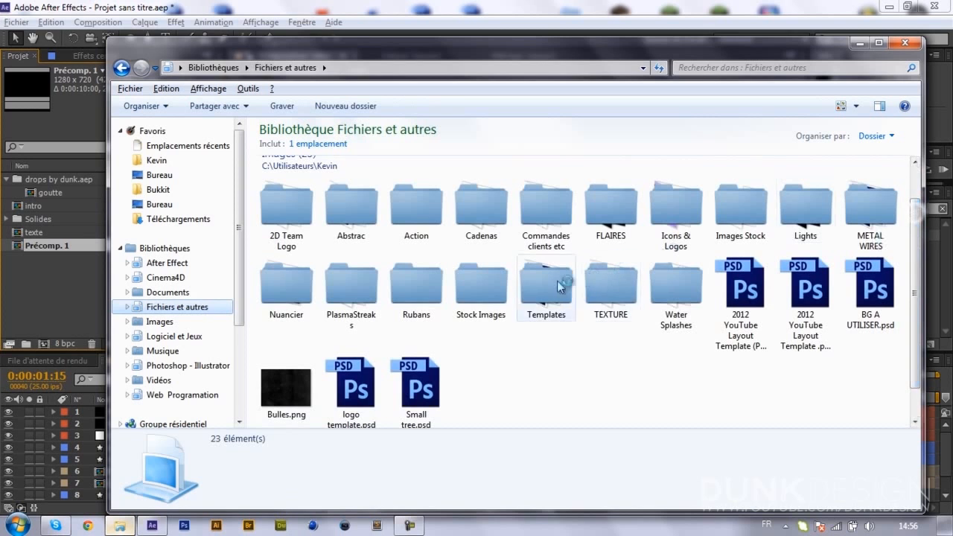
pyautogui.click(611, 279)
pyautogui.doubleClick(610, 279)
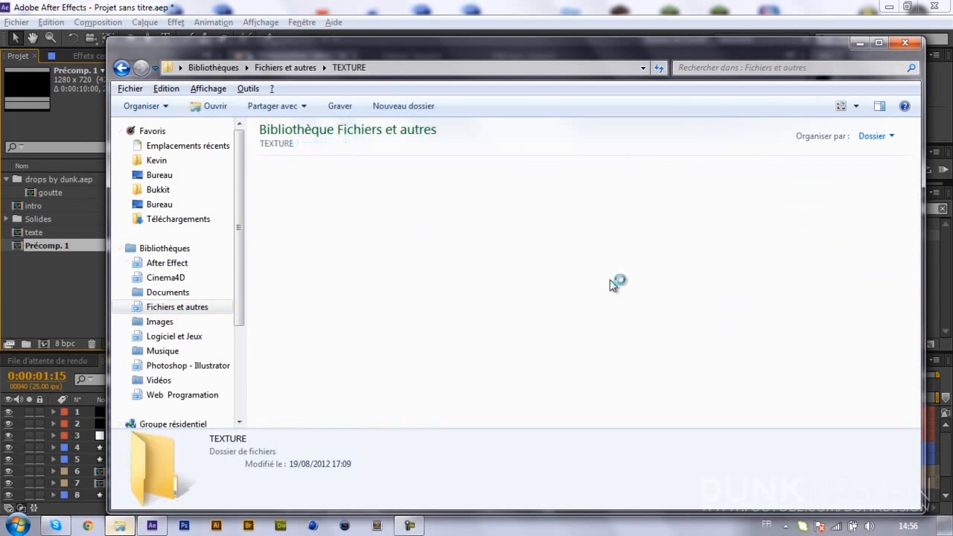
pyautogui.click(600, 270)
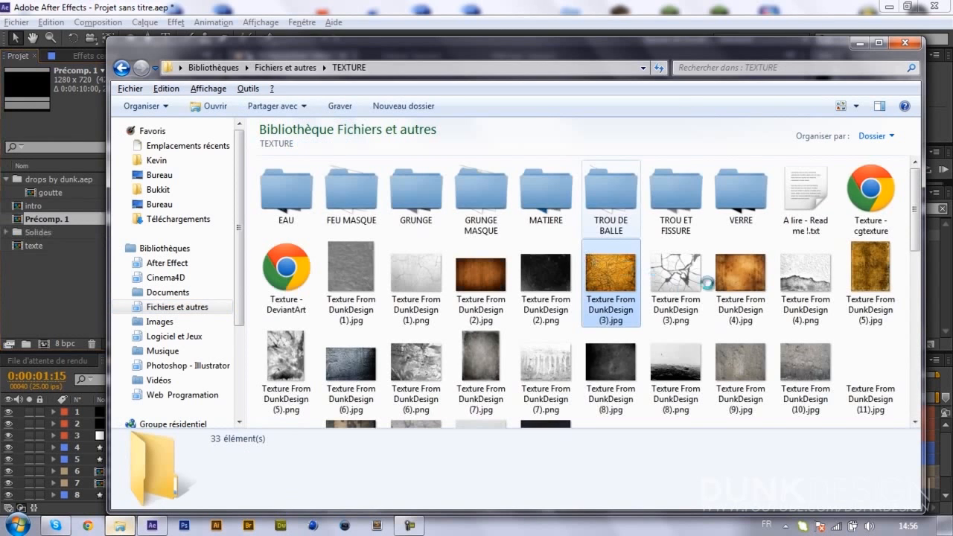
# Step: Import Texture From DunkDesign (50).jpg and Texture From DunkDesign (54).jpg from the folder into the After Effects project
pyautogui.moveTo(915, 233); pyautogui.dragTo(915, 398)
pyautogui.click(810, 337)
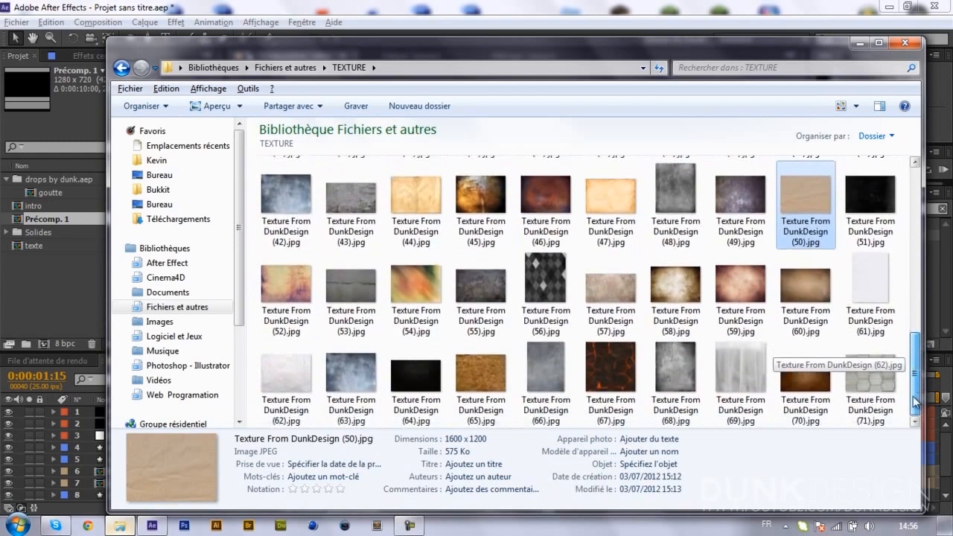
pyautogui.keyDown('ctrl'); pyautogui.click(422, 313); pyautogui.keyUp('ctrl')
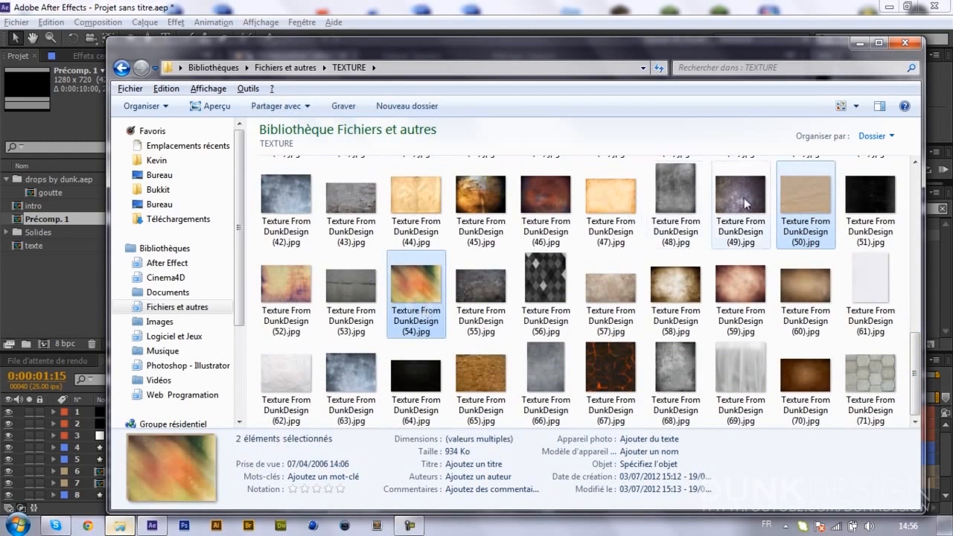
pyautogui.moveTo(423, 283); pyautogui.dragTo(101, 293)
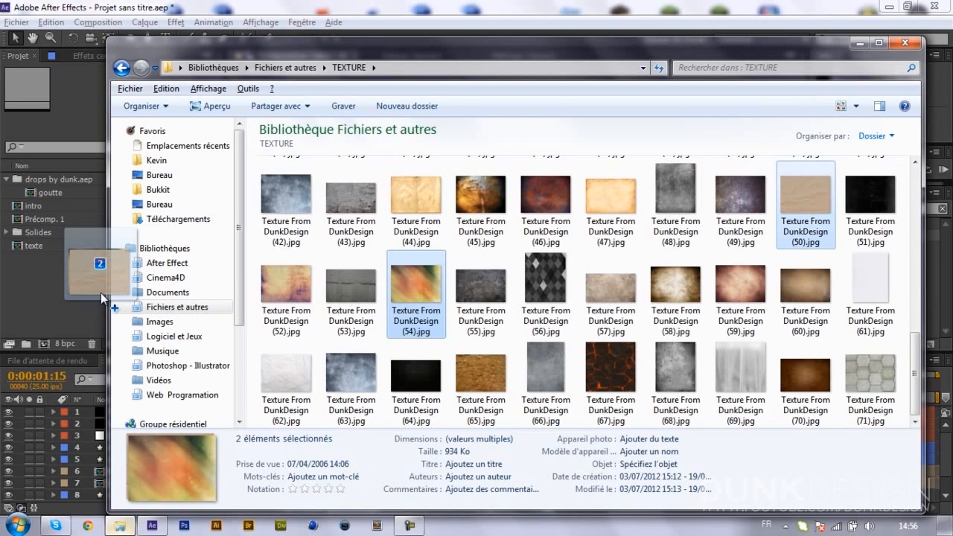
pyautogui.moveTo(100, 293); pyautogui.dragTo(100, 293)
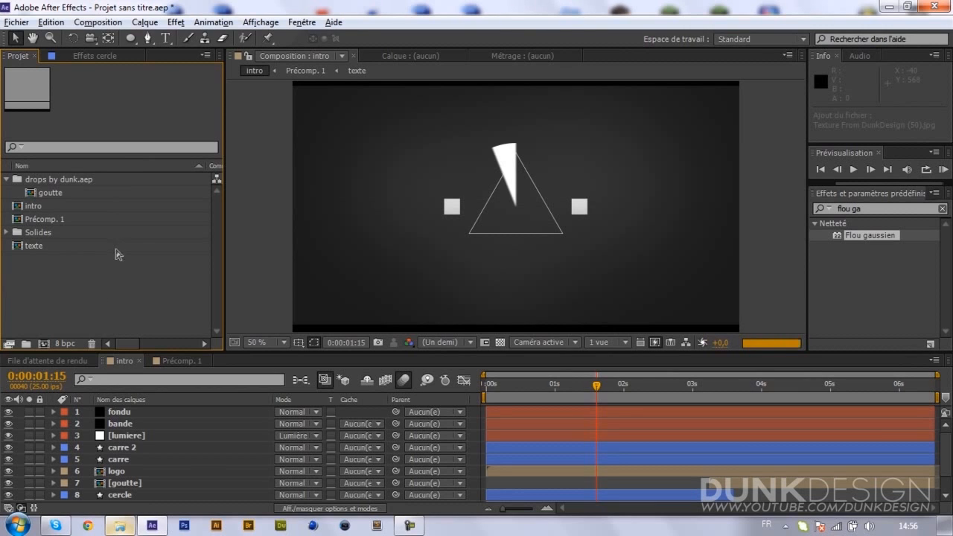
pyautogui.click(65, 293)
# Step: Add both imported texture images to the intro composition, directly below the fondu layer
pyautogui.click(106, 271)
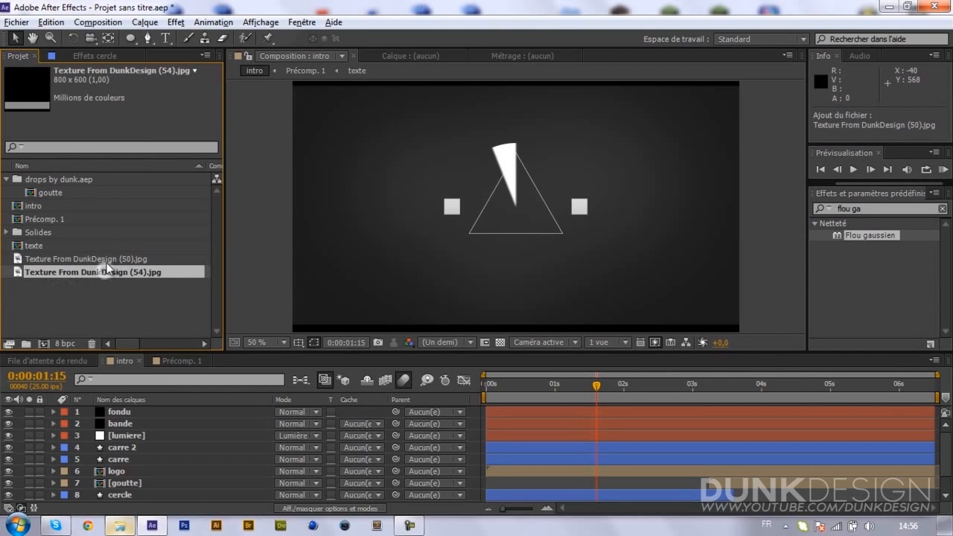
pyautogui.keyDown('ctrl'); pyautogui.click(107, 261); pyautogui.keyUp('ctrl')
pyautogui.moveTo(108, 266); pyautogui.dragTo(143, 422)
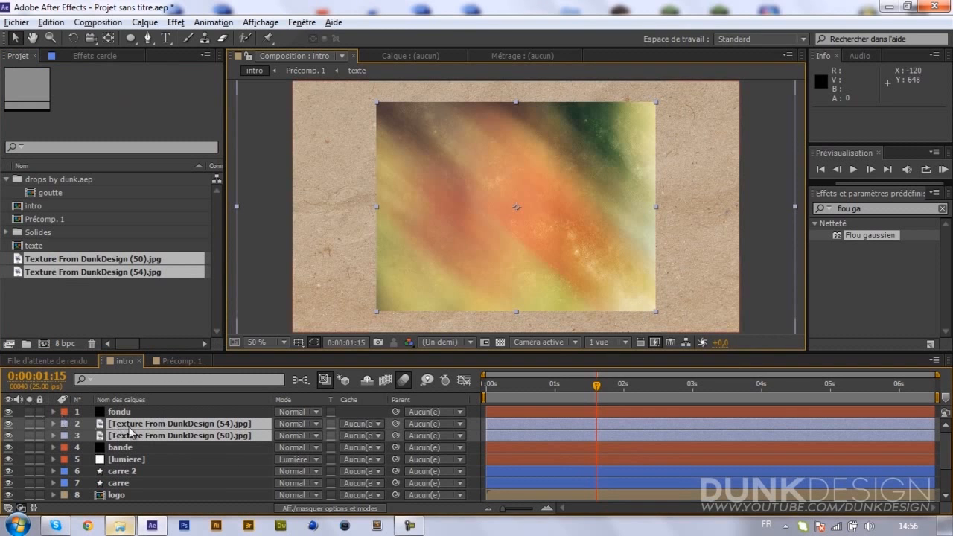
# Step: Hide the Texture From DunkDesign (54).jpg layer and set the Texture From DunkDesign (50).jpg layer's blending mode to Densité couleur - classique
pyautogui.click(191, 424)
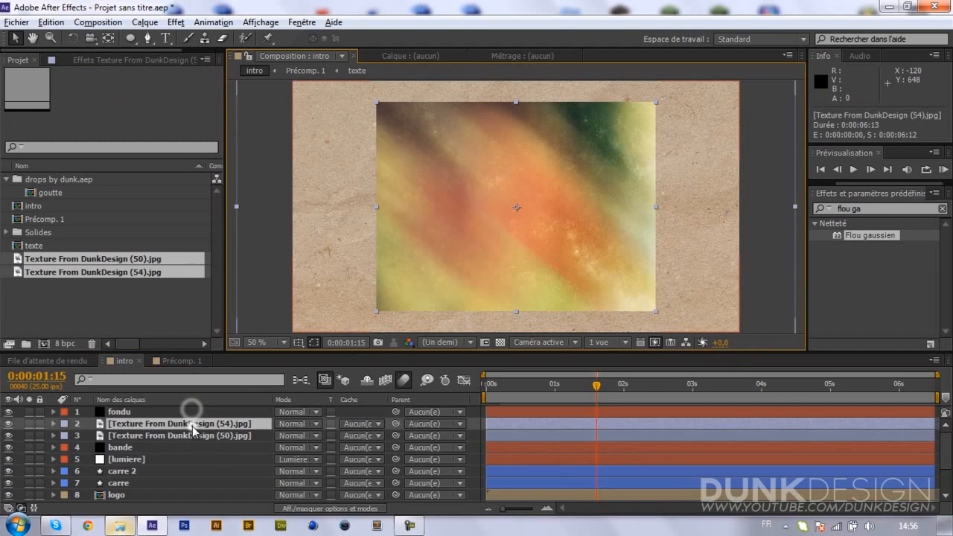
pyautogui.click(8, 424)
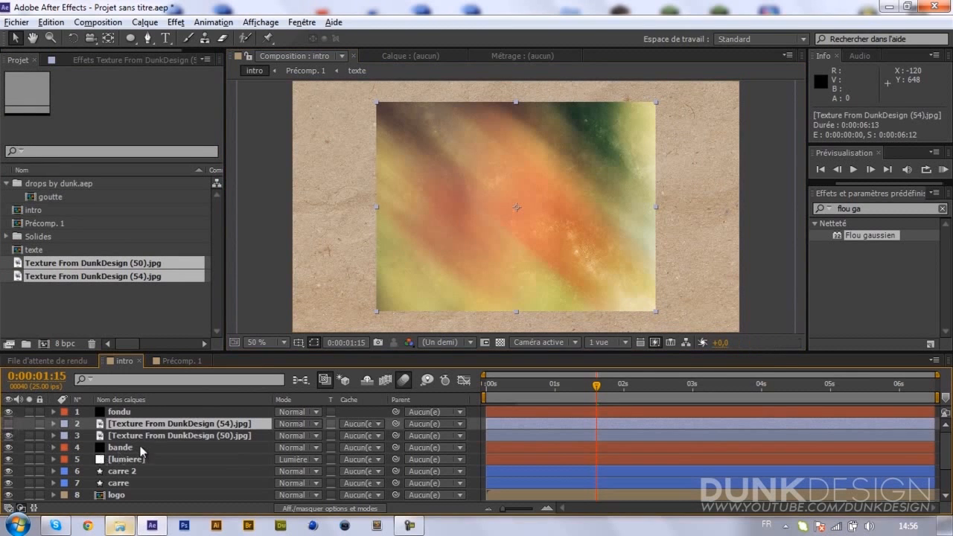
pyautogui.click(308, 438)
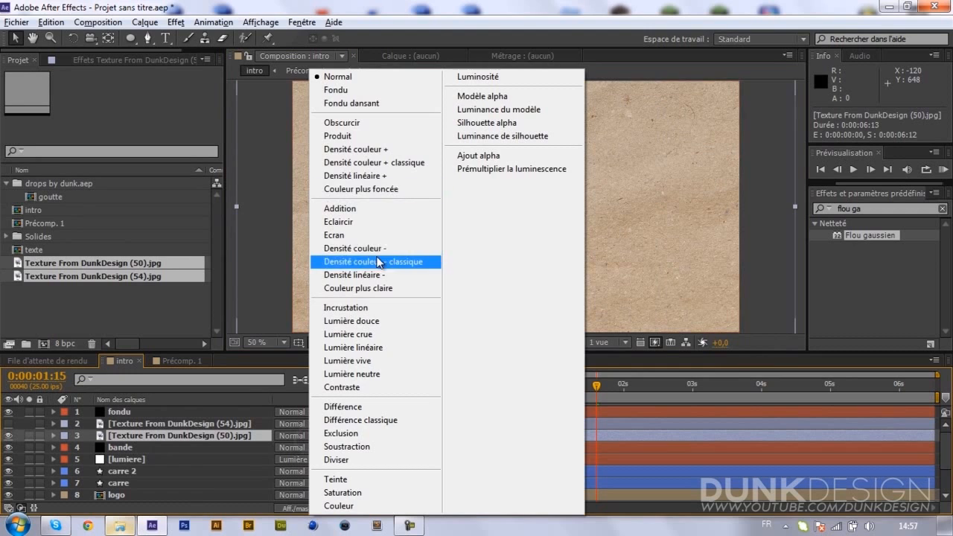
pyautogui.click(379, 262)
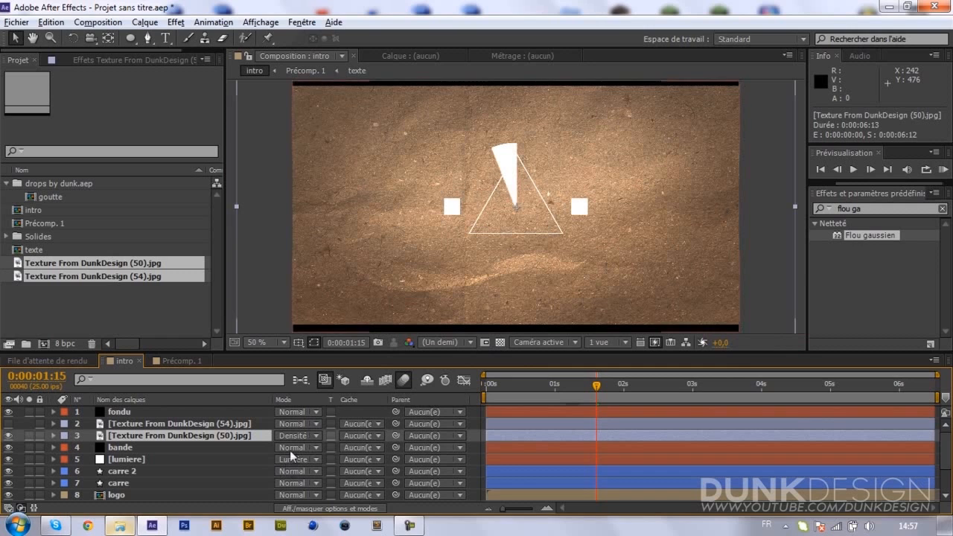
# Step: Set the opacity of the Texture From DunkDesign (50).jpg layer to 10%
pyautogui.press('t')
pyautogui.click(288, 447)
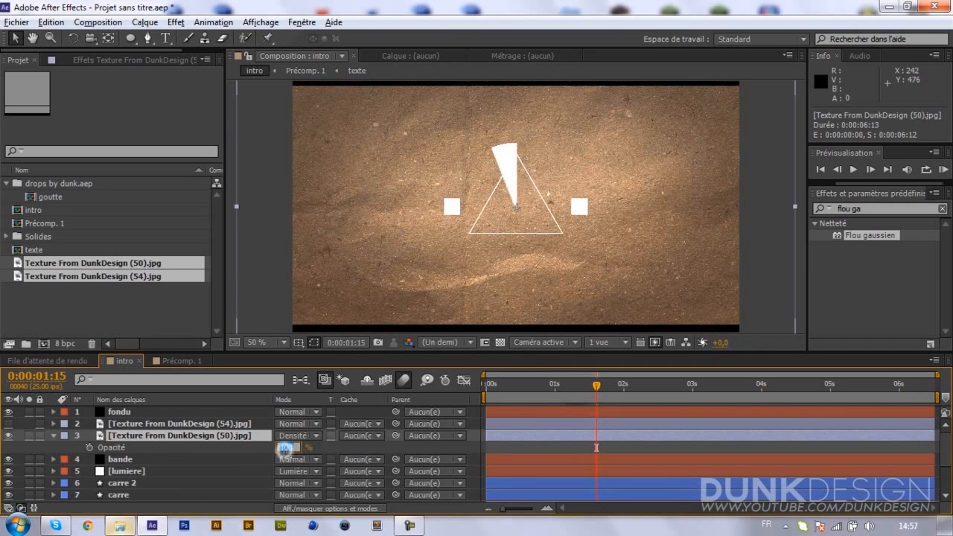
pyautogui.write('10')
pyautogui.press('Return')
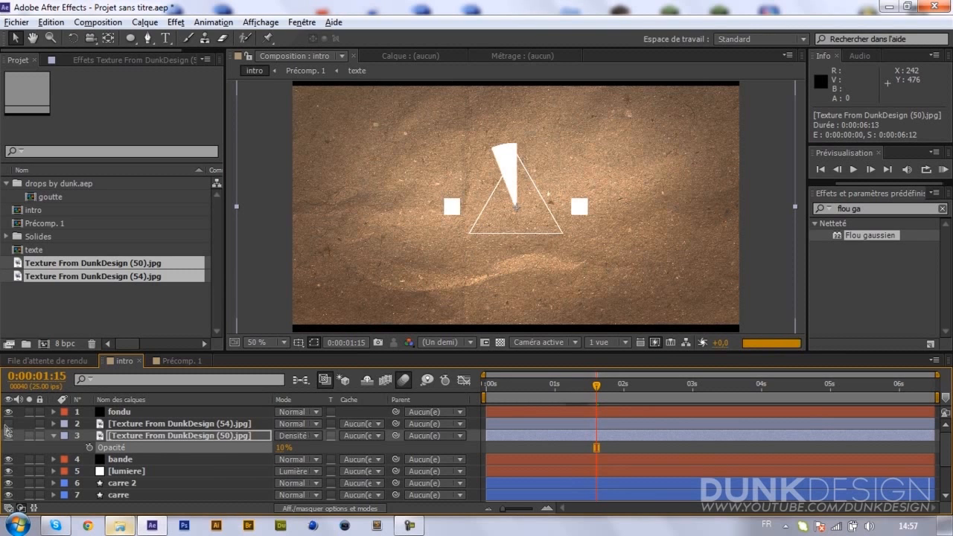
# Step: Show the Texture From DunkDesign (54).jpg layer and stretch it to about 164% by 120% so it covers the whole frame
pyautogui.click(6, 426)
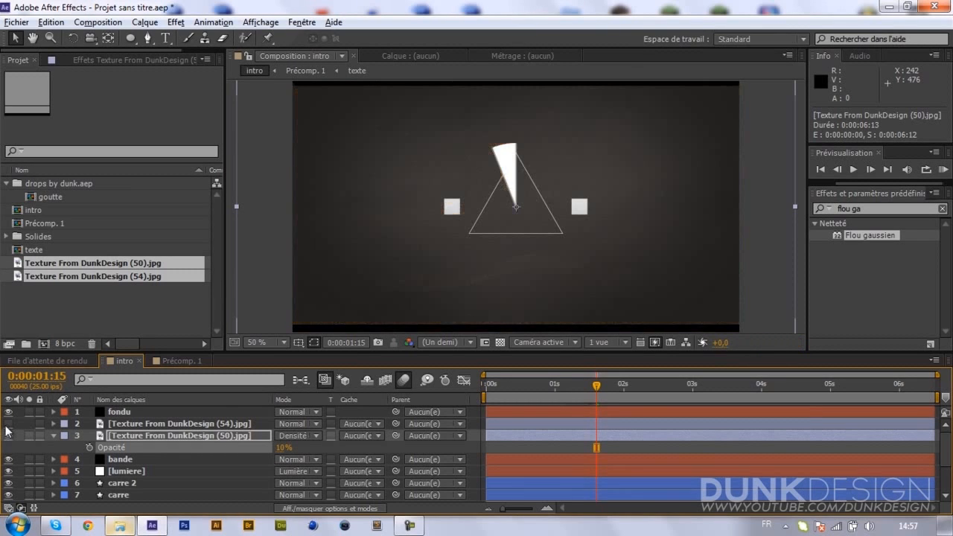
pyautogui.click(132, 424)
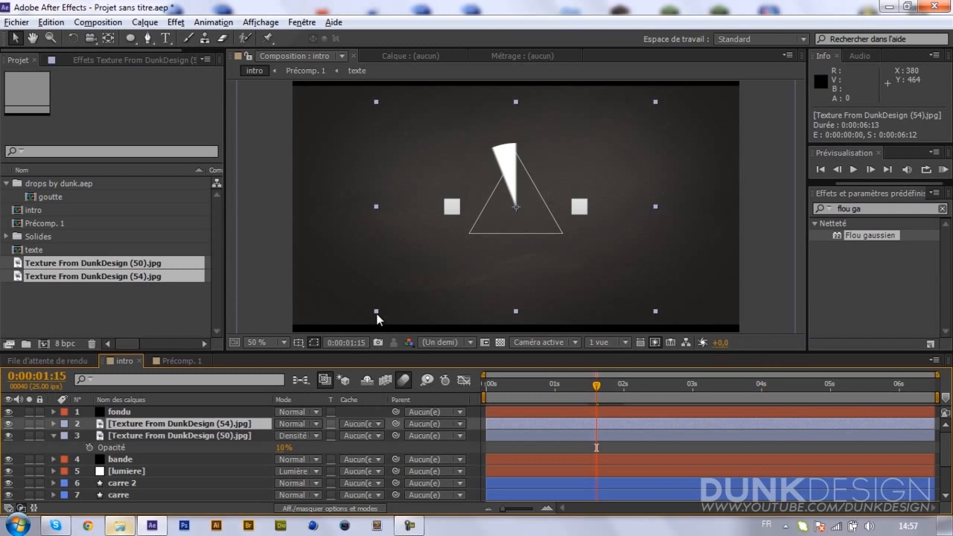
pyautogui.click(376, 312)
pyautogui.moveTo(286, 333); pyautogui.dragTo(288, 333)
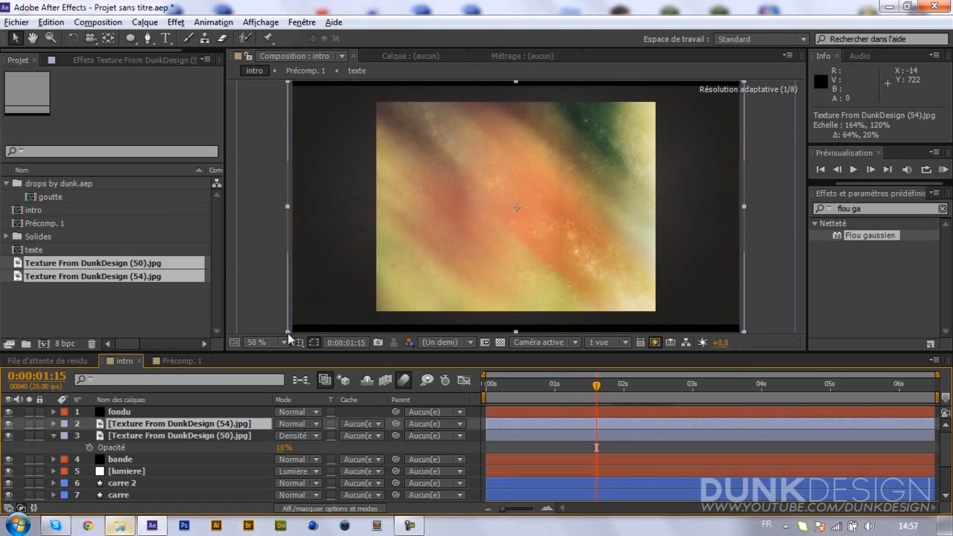
# Step: Set the Texture From DunkDesign (54).jpg layer's blending mode to Incrustation and its opacity to 20%
pyautogui.click(304, 426)
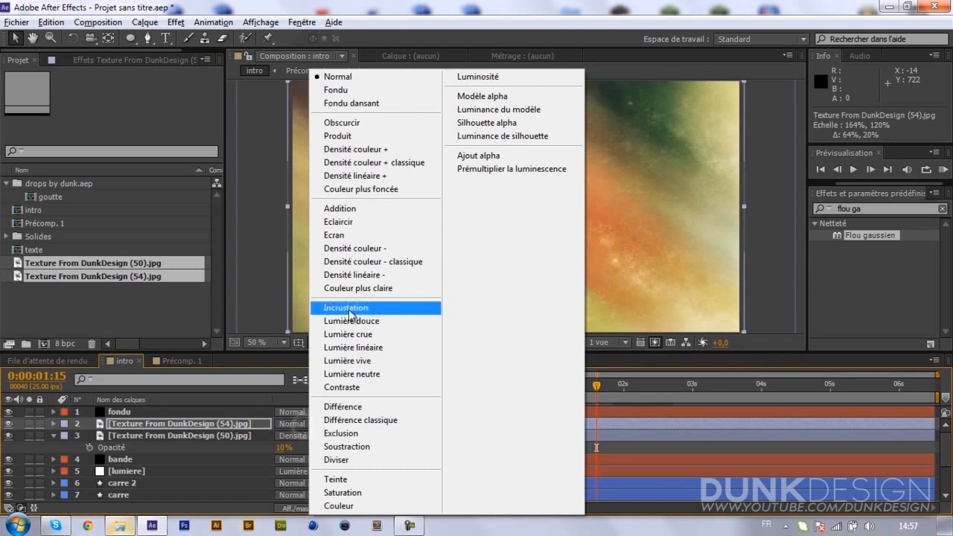
pyautogui.click(346, 308)
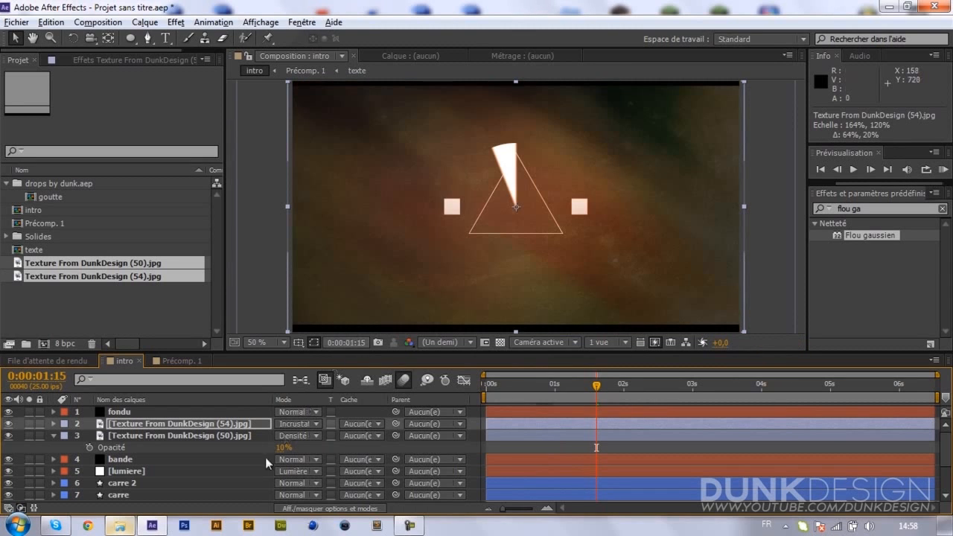
pyautogui.press('t')
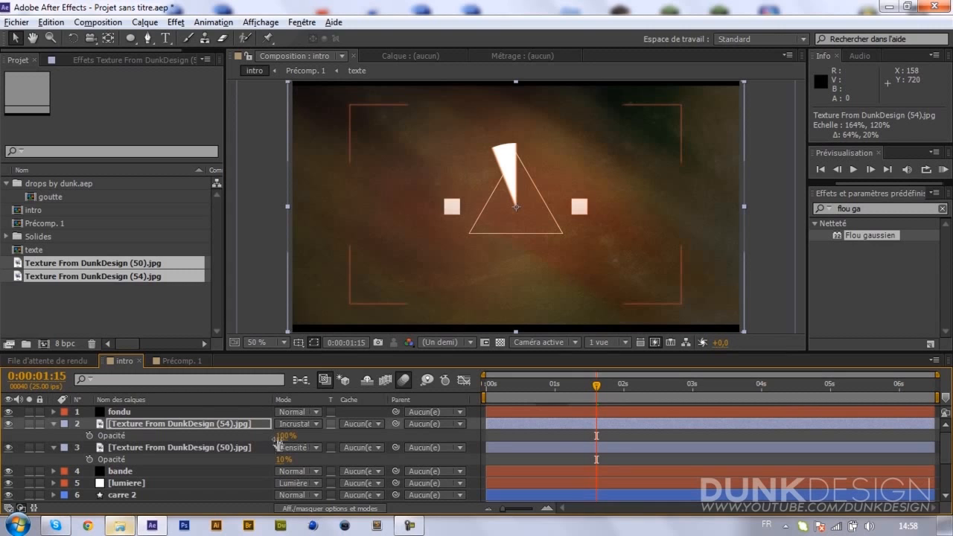
pyautogui.click(285, 436)
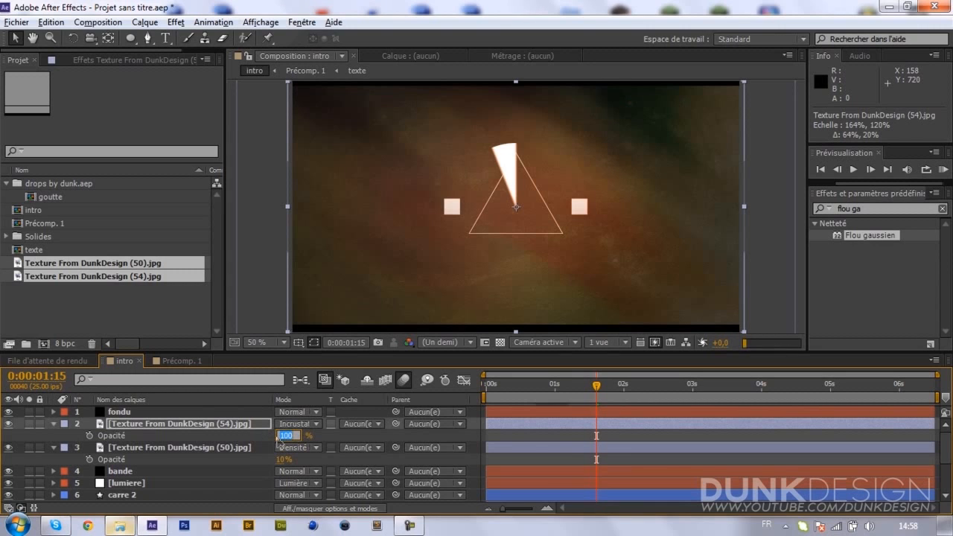
pyautogui.write('70')
pyautogui.press('Return')
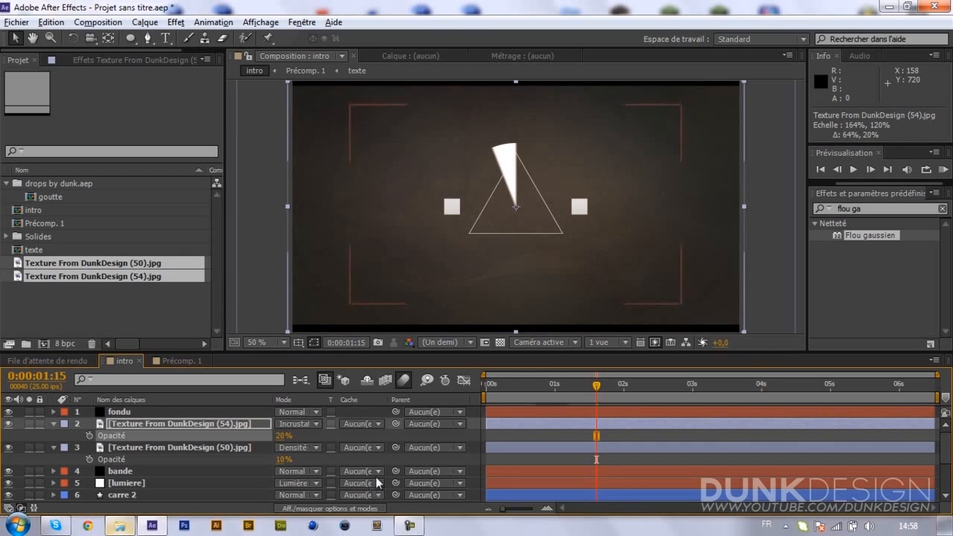
# Step: Toggle the visibility of both texture layers to compare the composition with and without them
pyautogui.click(279, 262)
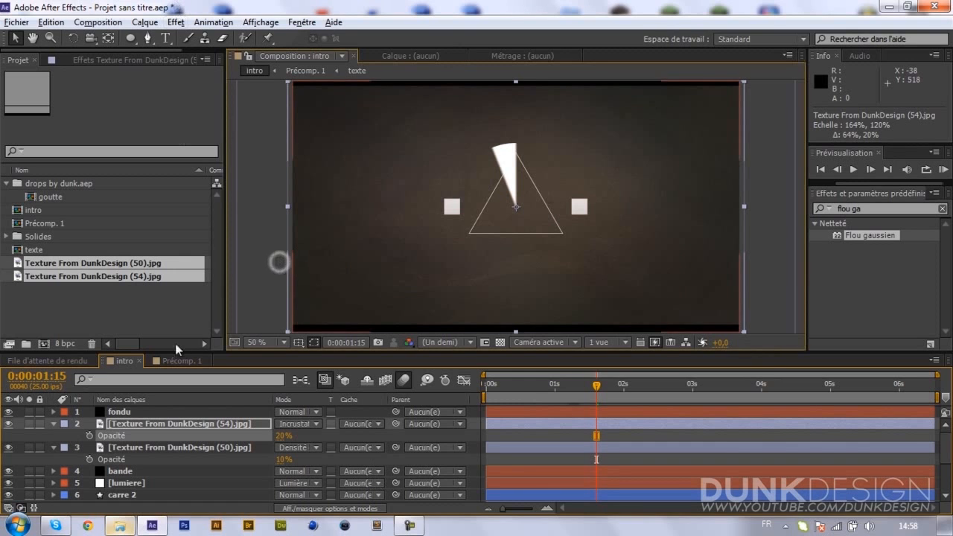
pyautogui.click(2, 448)
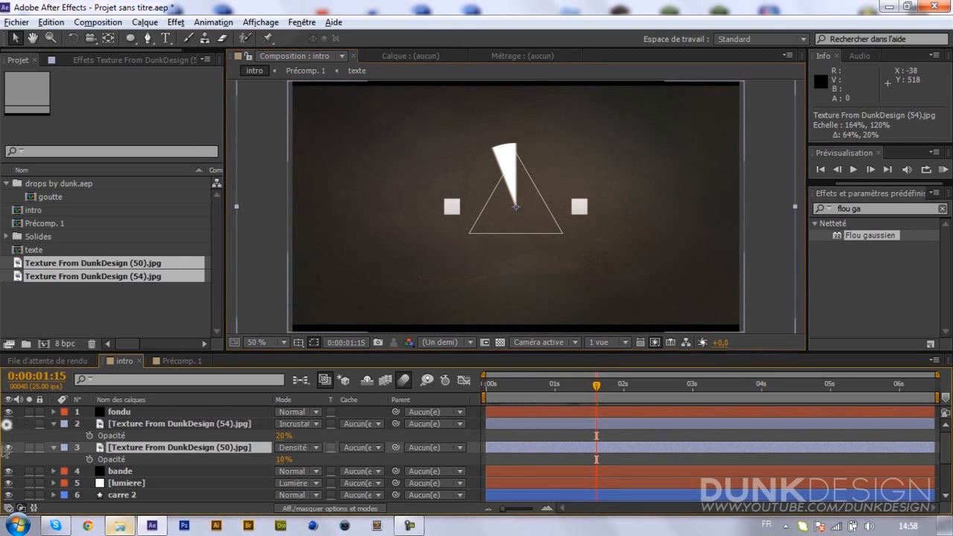
pyautogui.click(9, 448)
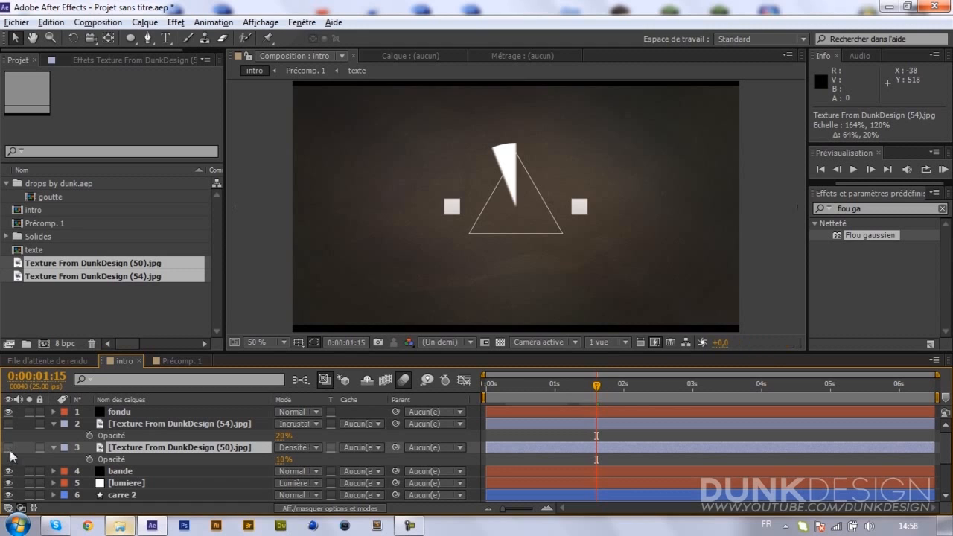
pyautogui.click(9, 448)
pyautogui.click(9, 424)
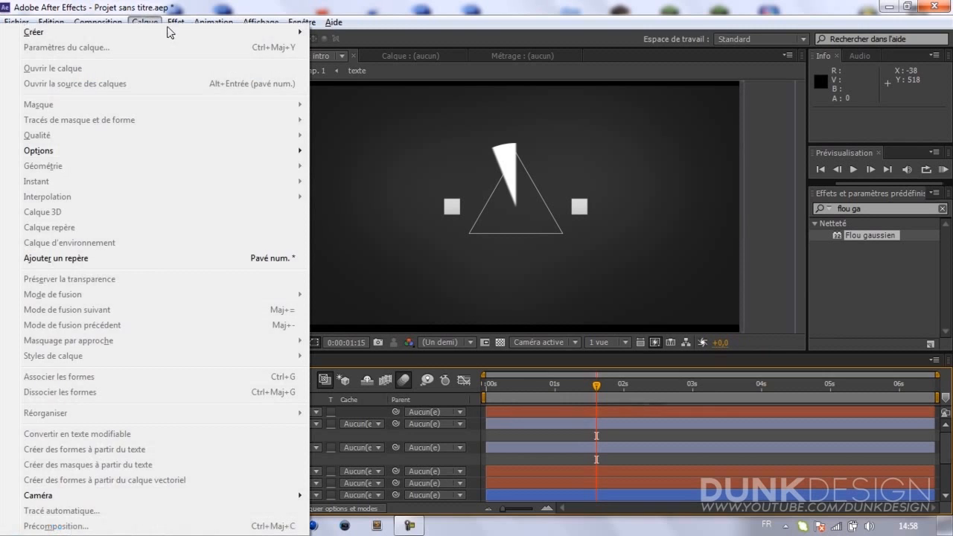
# Step: Create an adjustment layer (Calque d'effets) in the intro composition and place it directly below the fondu layer
pyautogui.click(144, 21)
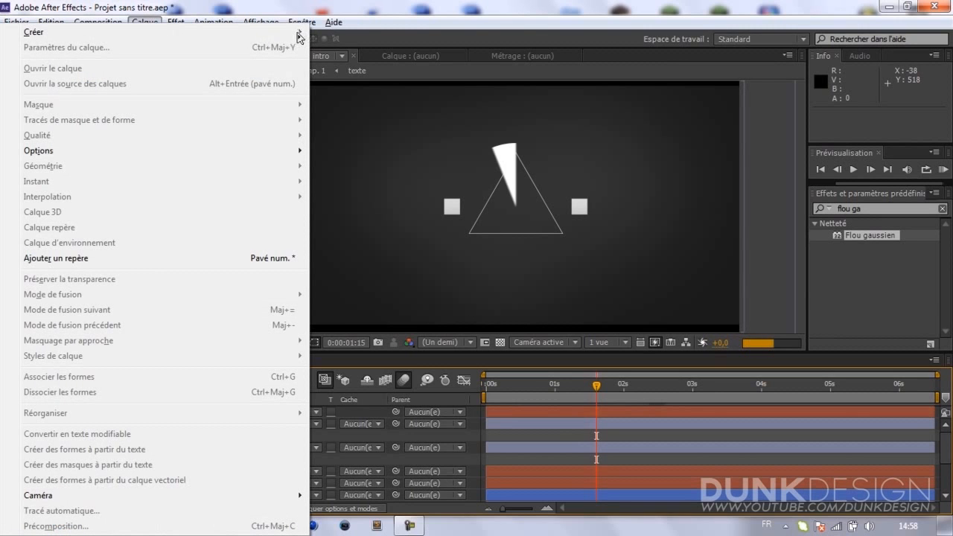
pyautogui.moveTo(303, 36)
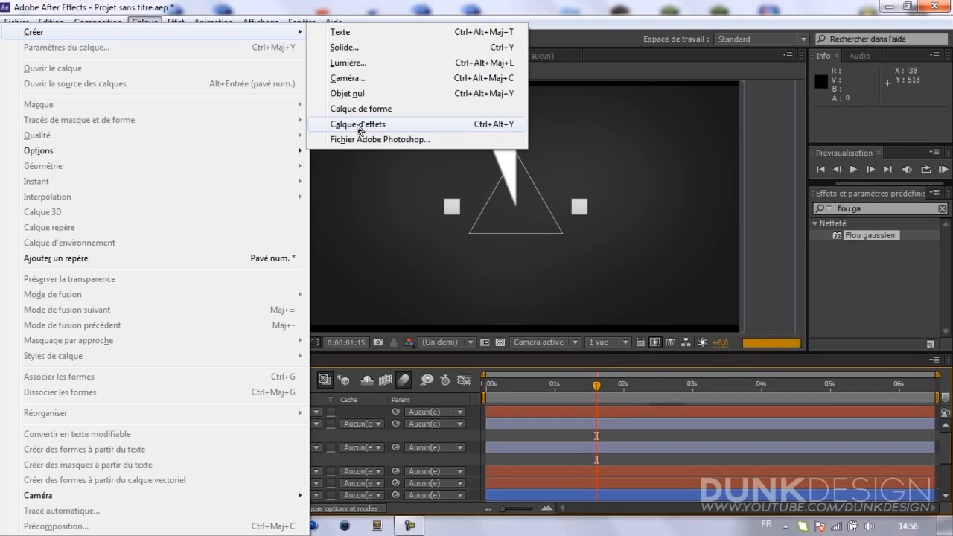
pyautogui.press('Escape')
pyautogui.press('Escape')
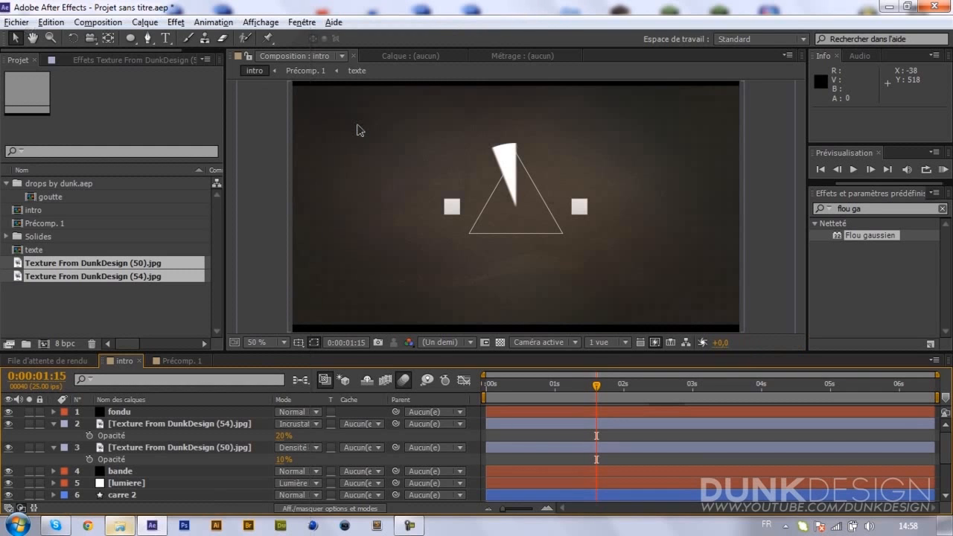
pyautogui.click(123, 414)
pyautogui.click(154, 414)
pyautogui.moveTo(155, 412); pyautogui.dragTo(159, 430)
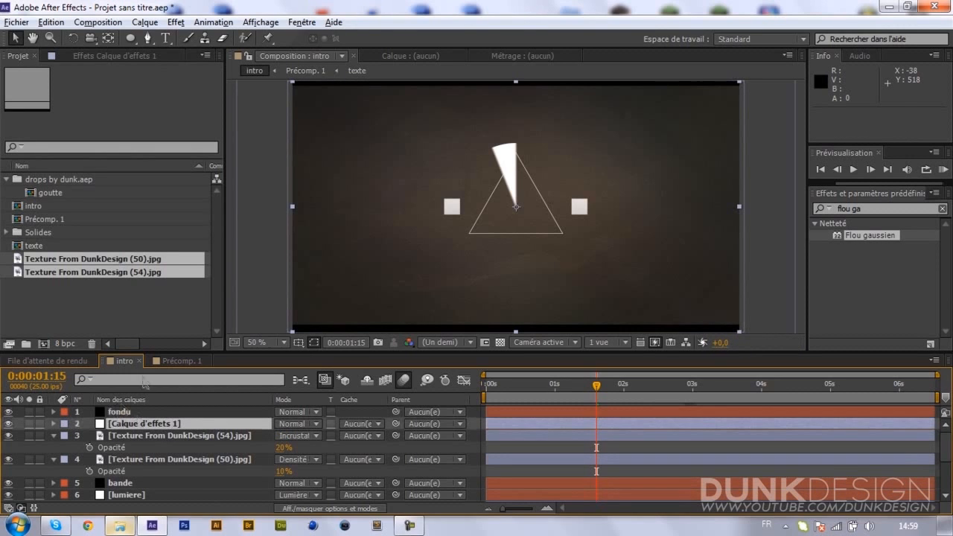
# Step: Apply the Bruit effect to the adjustment layer with a Quantité of 2%
pyautogui.click(117, 57)
pyautogui.click(176, 21)
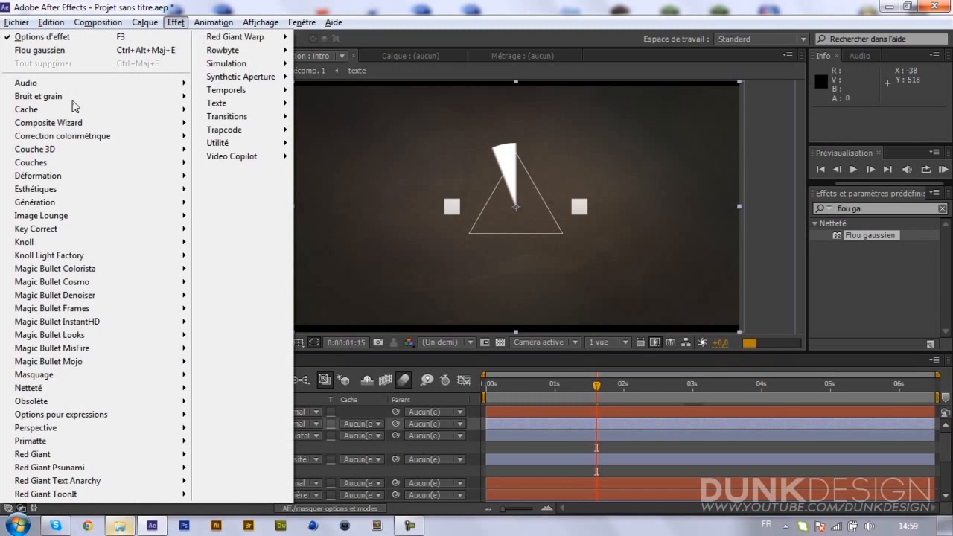
pyautogui.moveTo(186, 98)
pyautogui.click(216, 108)
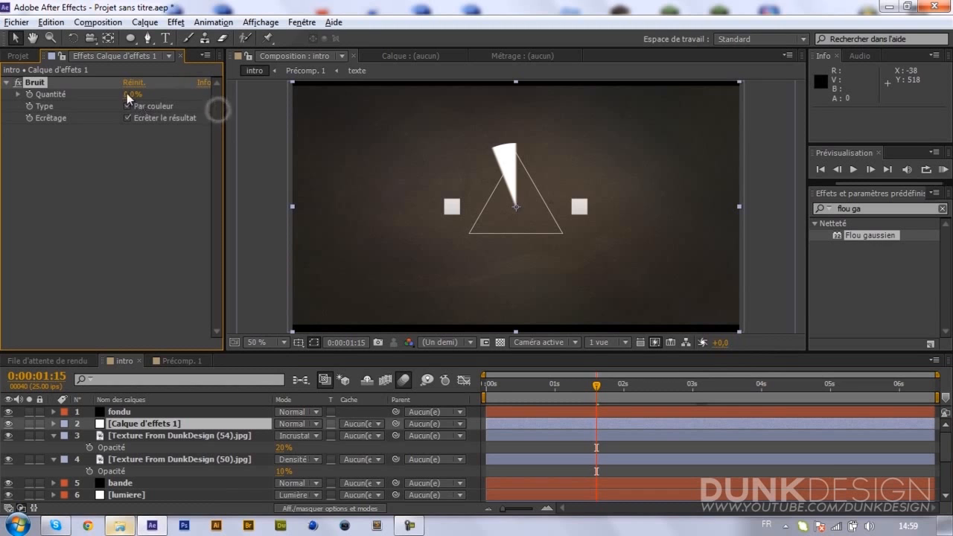
pyautogui.click(127, 94)
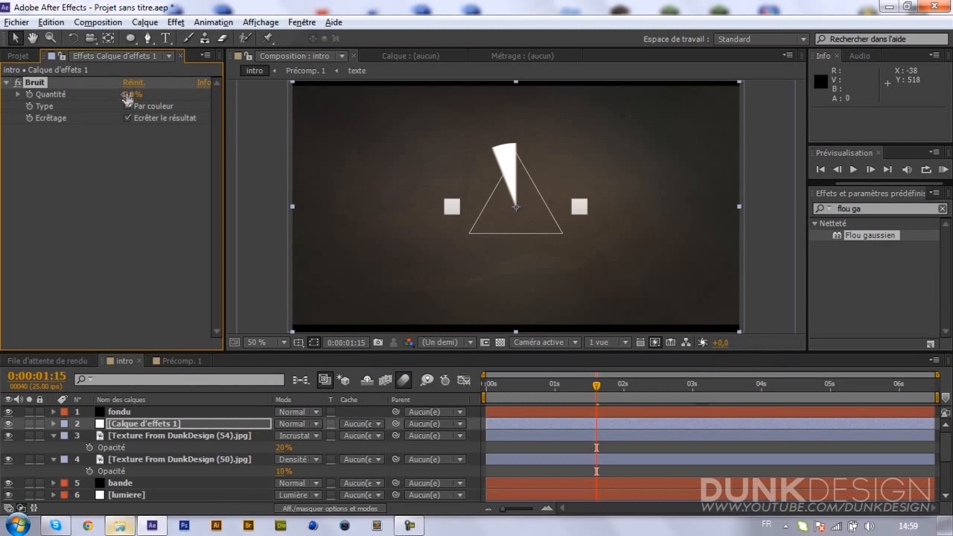
# Step: Add the Courbes effect to the adjustment layer and raise the middle of the RVB curve slightly to brighten the image
pyautogui.click(177, 24)
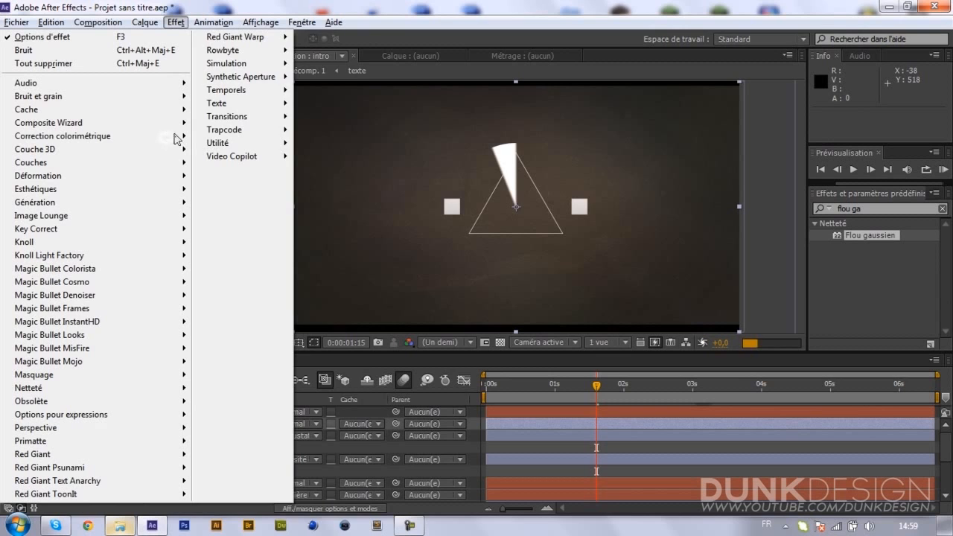
pyautogui.moveTo(177, 137)
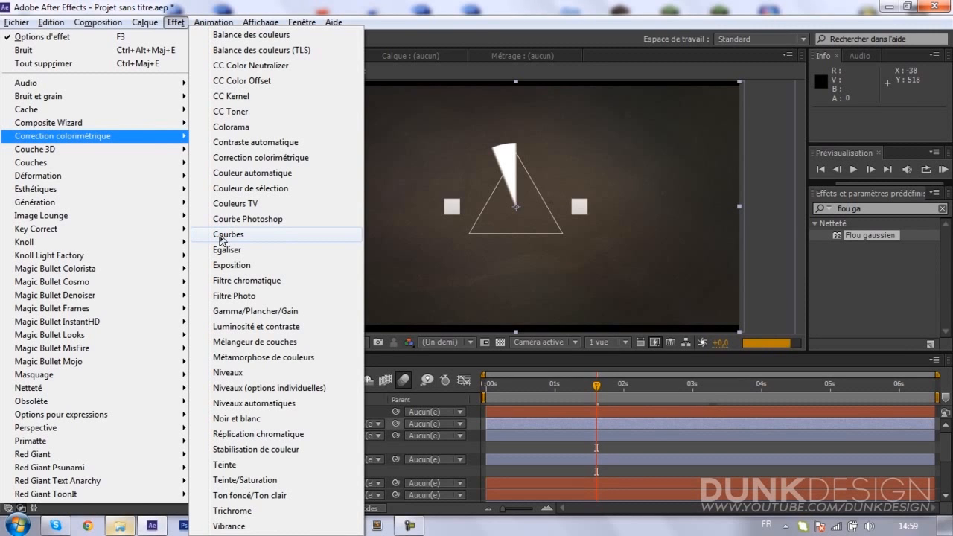
pyautogui.click(221, 237)
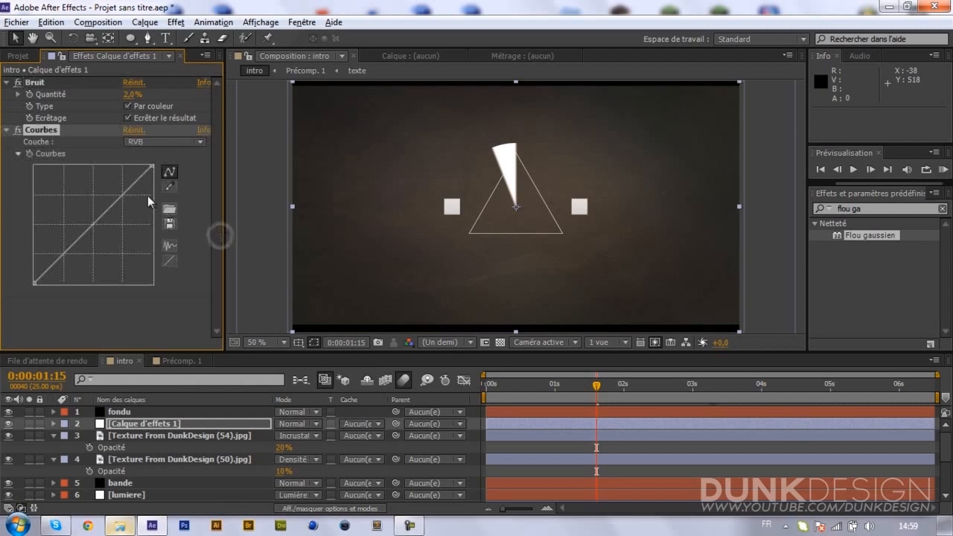
pyautogui.click(87, 222)
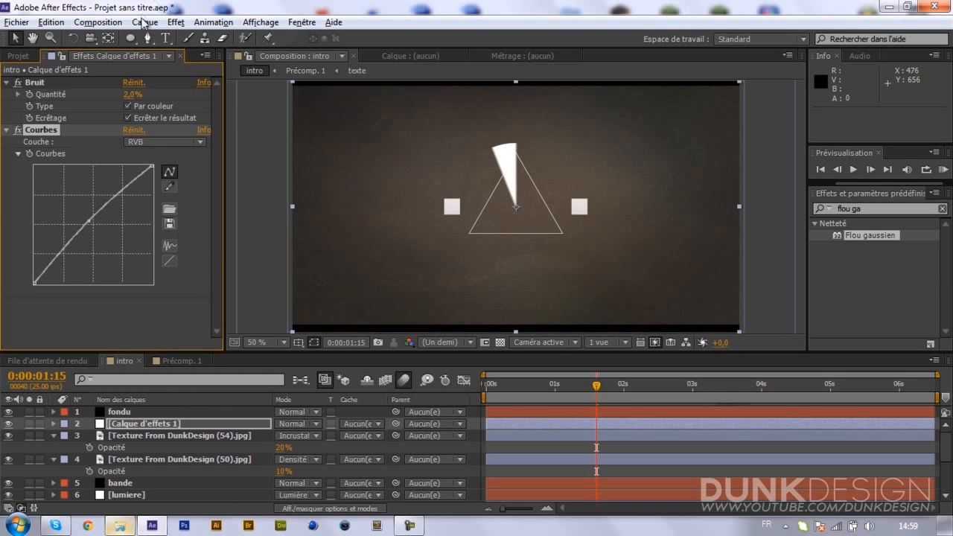
# Step: Add the Lueur diffuse effect to the adjustment layer with Seuil 80%, Rayon 20 and Intensité 0,2
pyautogui.click(177, 22)
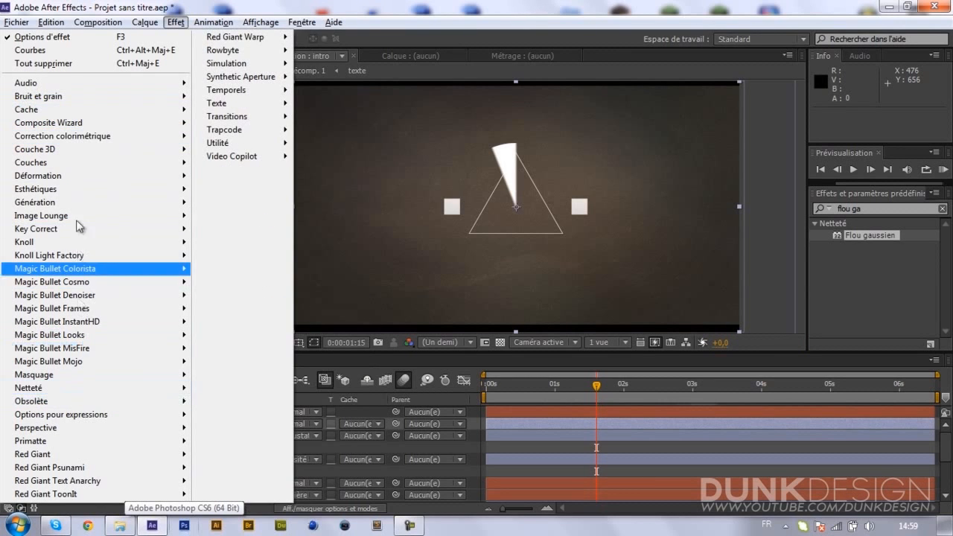
pyautogui.moveTo(180, 193)
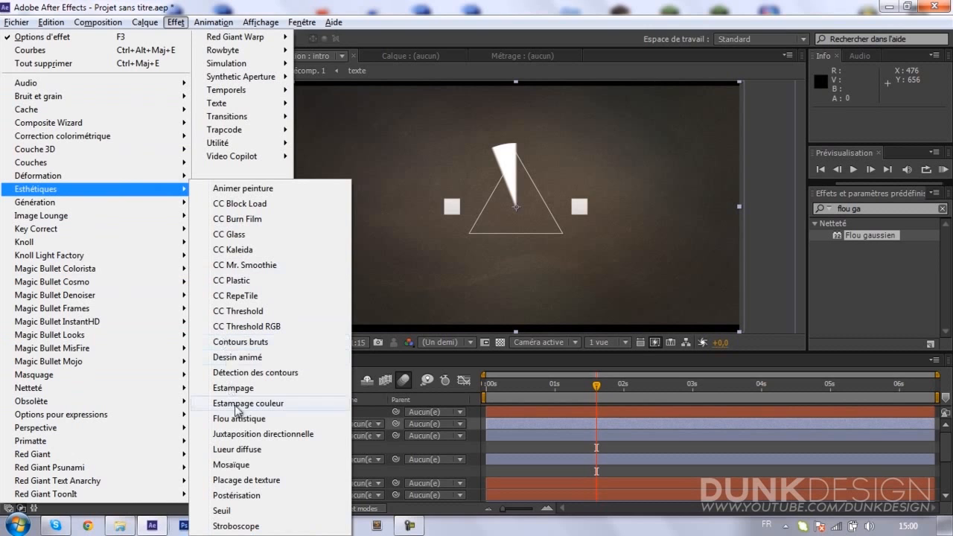
pyautogui.click(251, 450)
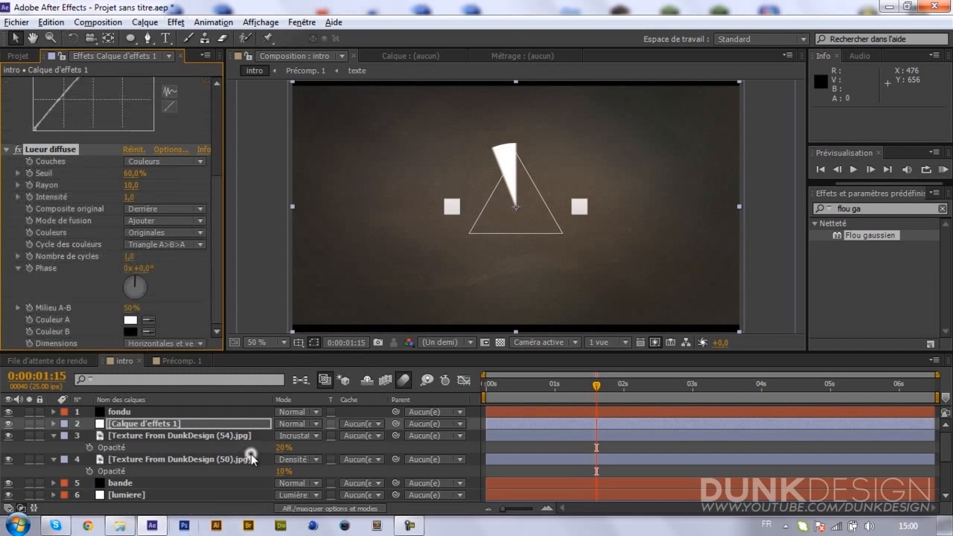
pyautogui.click(131, 173)
pyautogui.write('80')
pyautogui.press('Return')
pyautogui.moveTo(131, 183); pyautogui.dragTo(426, 228)
pyautogui.scroll(1, 139, 191)
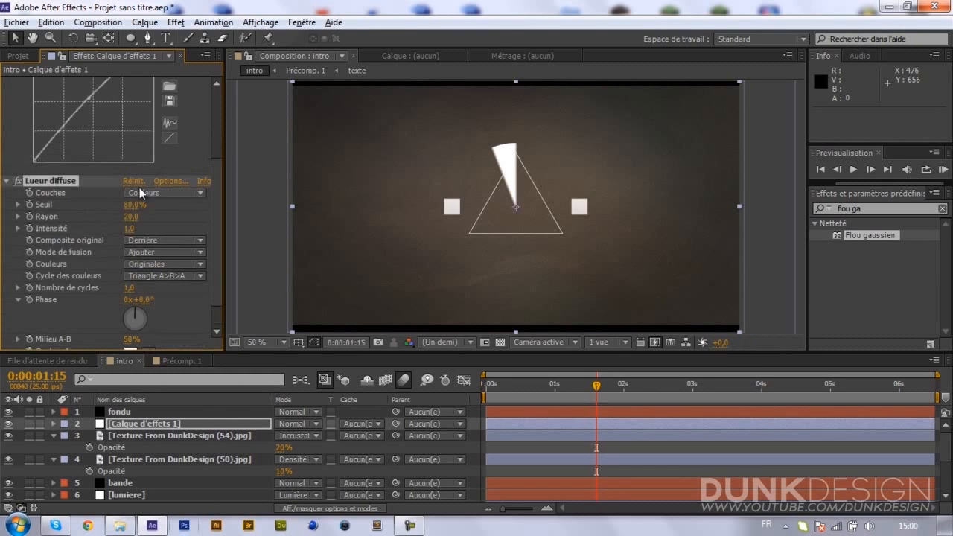
pyautogui.click(129, 229)
pyautogui.write('0,2')
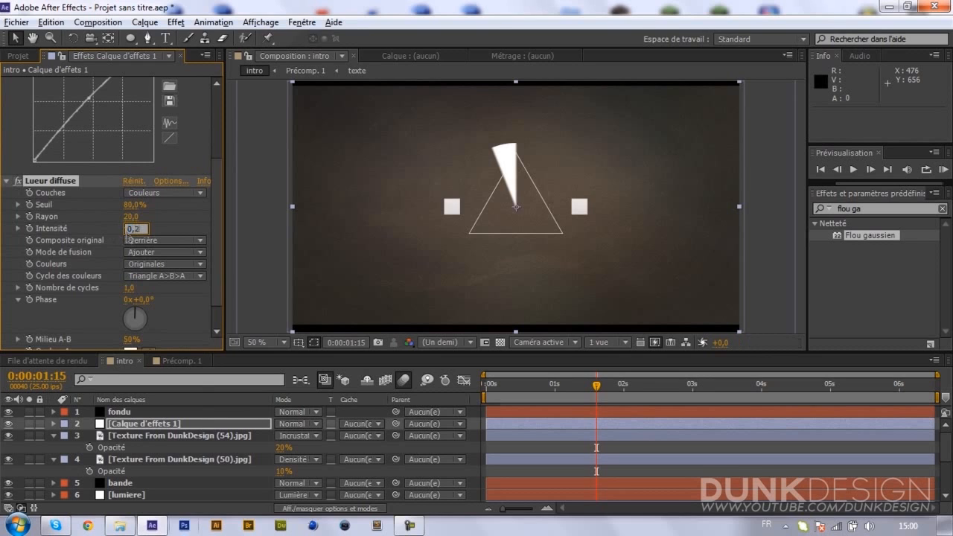
pyautogui.press('Return')
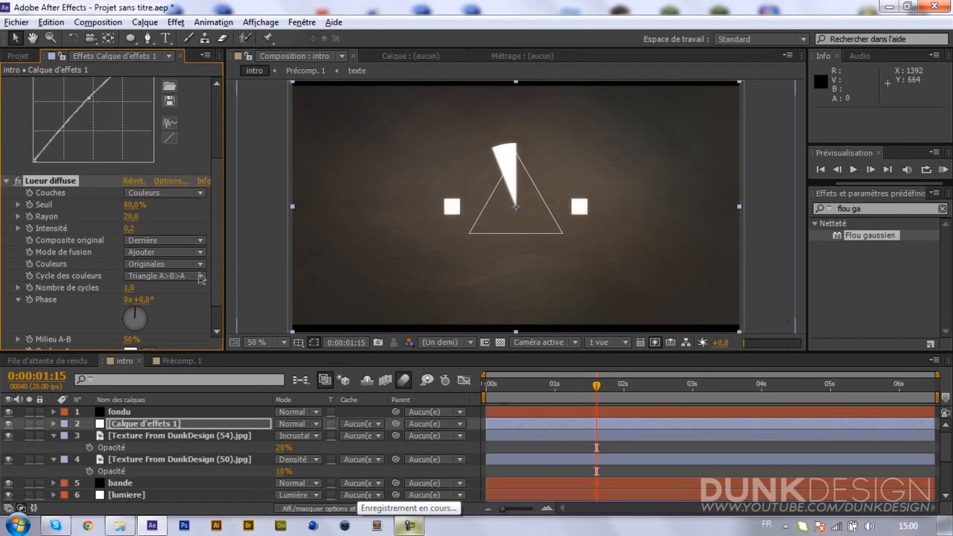
# Step: Set the Lueur diffuse effect's Intensité to 0,1 and its Rayon to 30
pyautogui.click(132, 229)
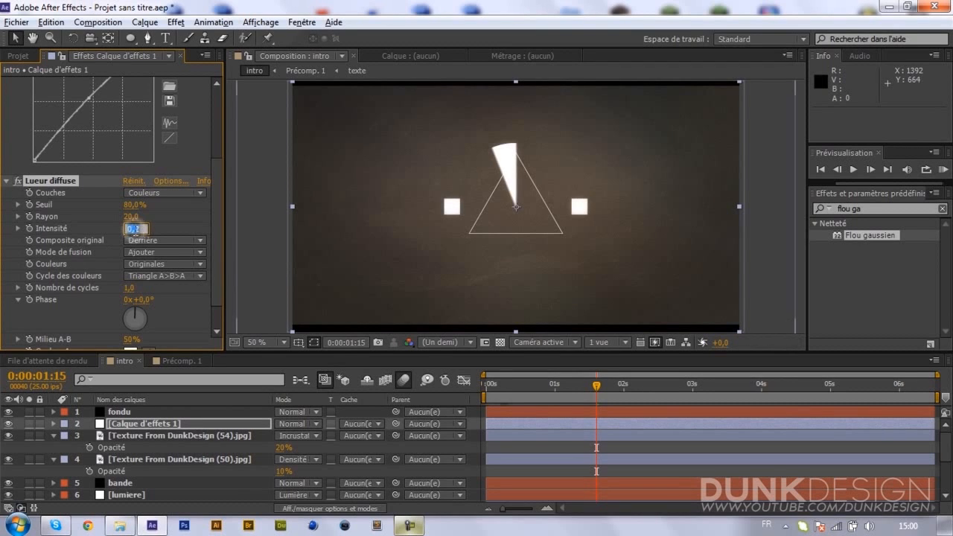
pyautogui.write('0,5')
pyautogui.press('BackSpace')
pyautogui.press('BackSpace')
pyautogui.write('1')
pyautogui.click(132, 217)
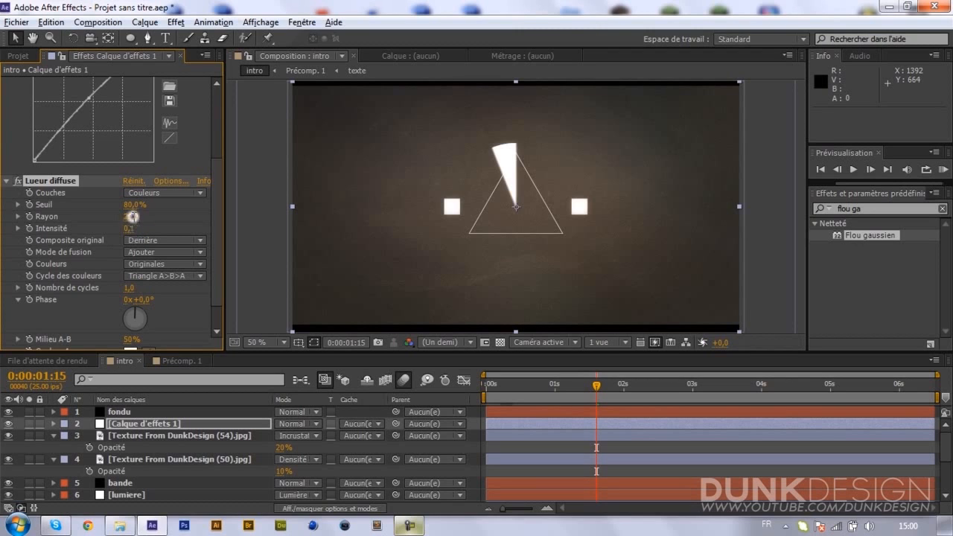
pyautogui.write('30')
pyautogui.press('Return')
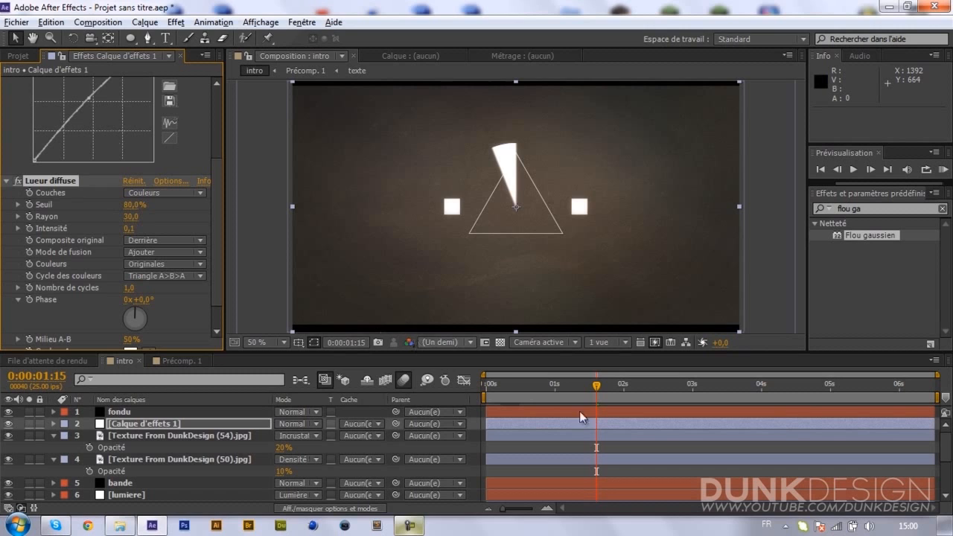